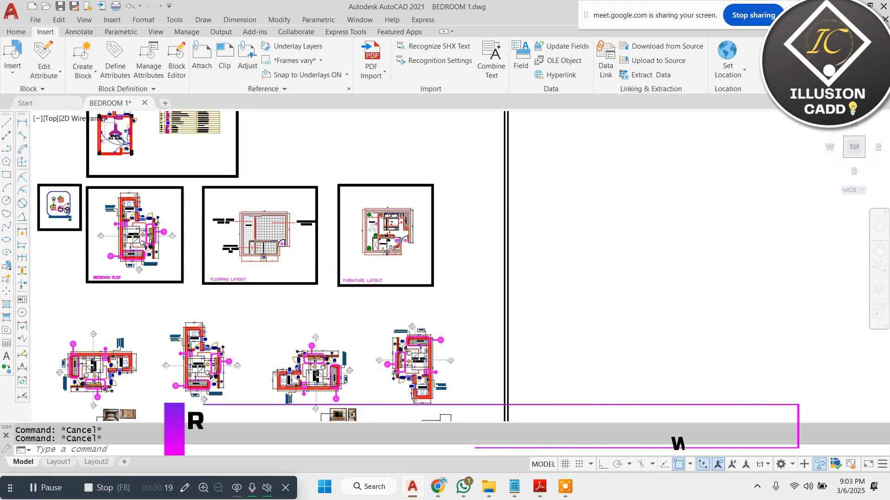
Step: Examine the sheet's bedroom plan, flooring layout, furniture layout and elevations A to D
scroll(229, 280, down, 5)
scroll(278, 189, up, 5)
scroll(276, 165, down, 3)
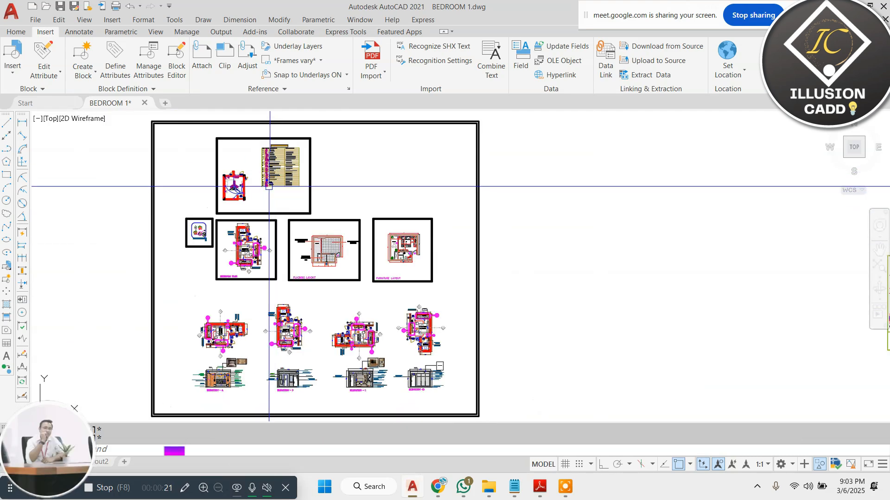
scroll(294, 250, up, 6)
scroll(380, 229, down, 2)
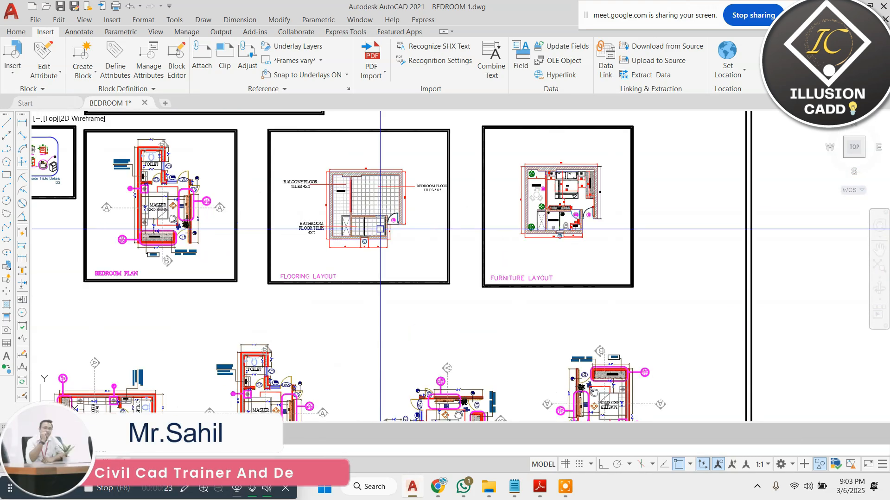
scroll(513, 201, down, 4)
scroll(258, 258, up, 7)
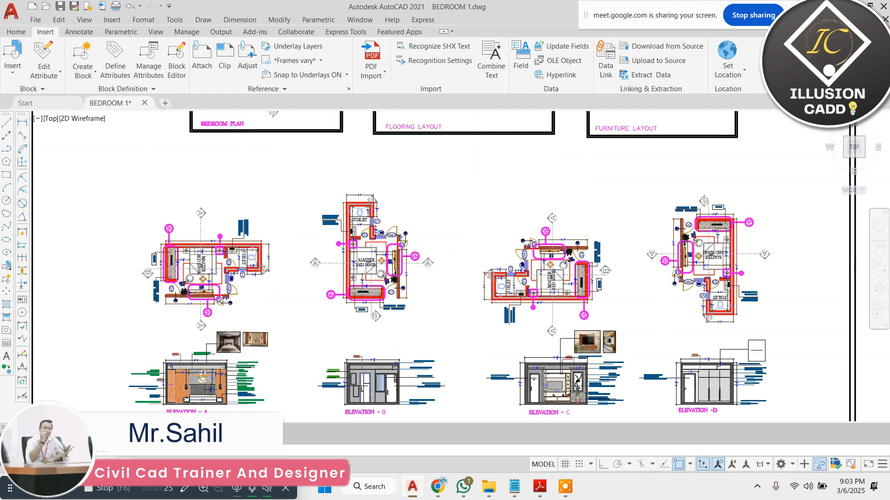
scroll(228, 329, down, 5)
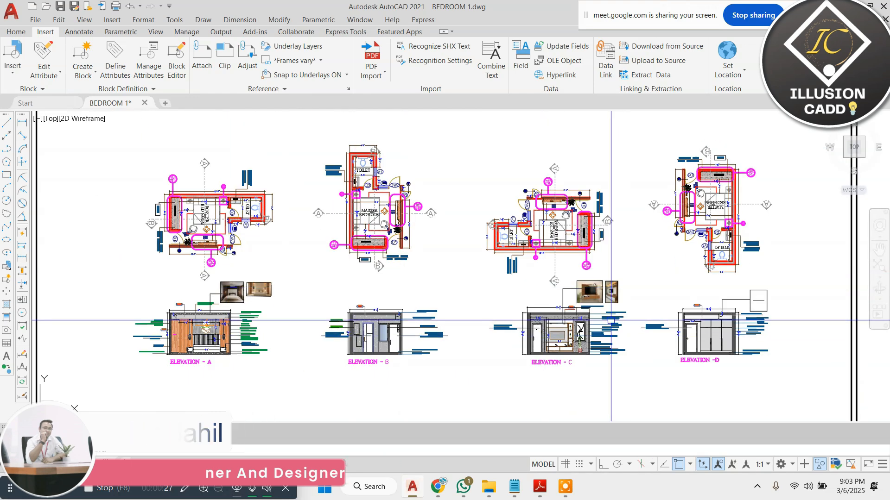
scroll(428, 251, up, 2)
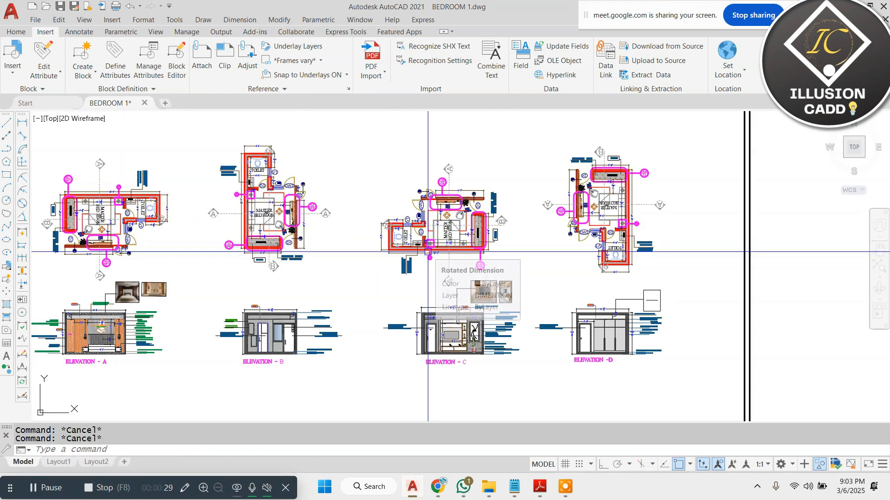
scroll(278, 338, up, 5)
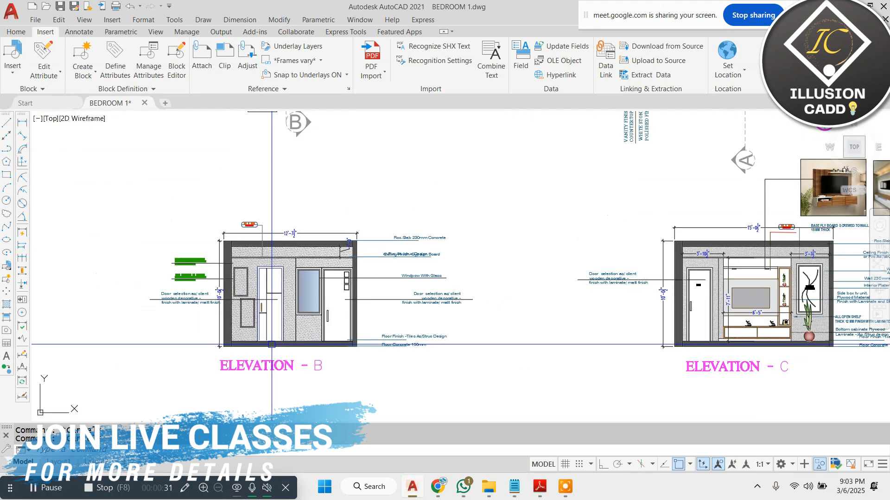
scroll(366, 261, down, 5)
scroll(366, 258, down, 2)
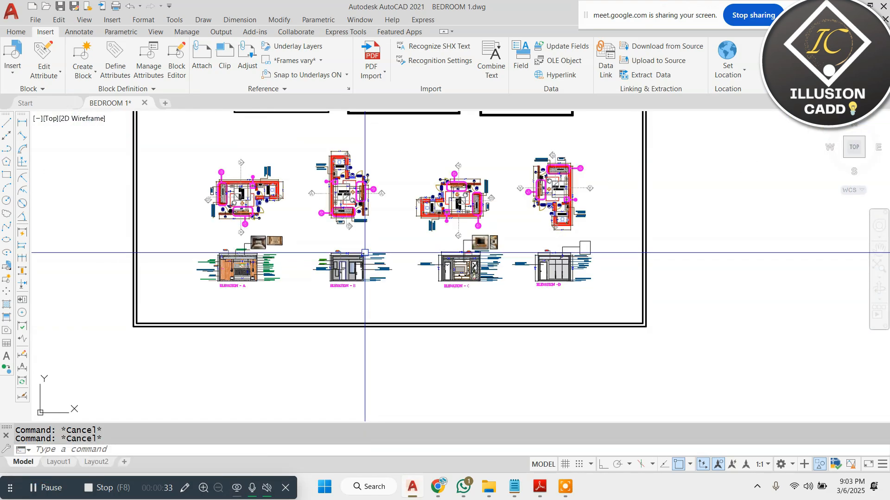
scroll(361, 264, down, 2)
scroll(315, 122, up, 6)
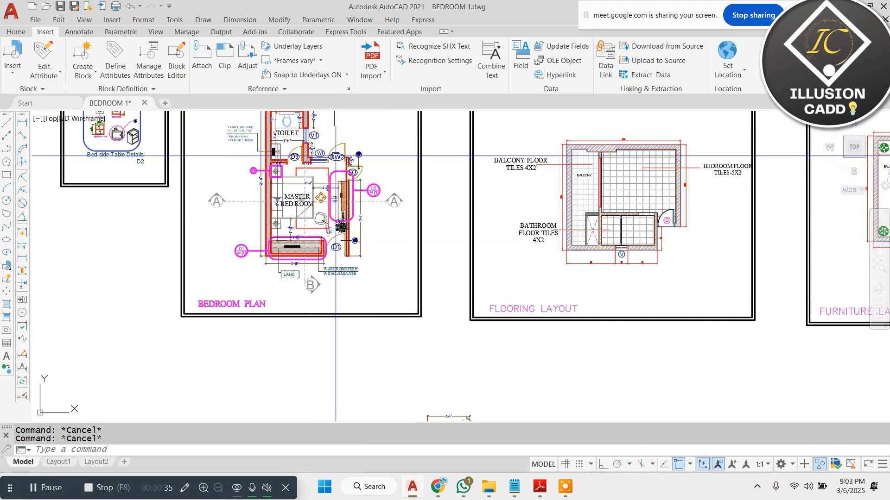
scroll(336, 187, up, 5)
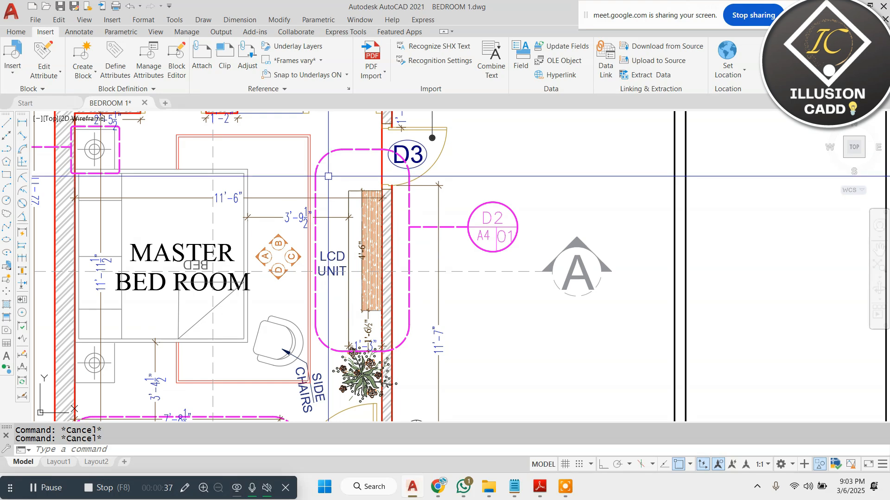
Step: Copy the LCD unit from the bedroom plan to the empty area outside the sheet frame, near the TV unit details
click(296, 132)
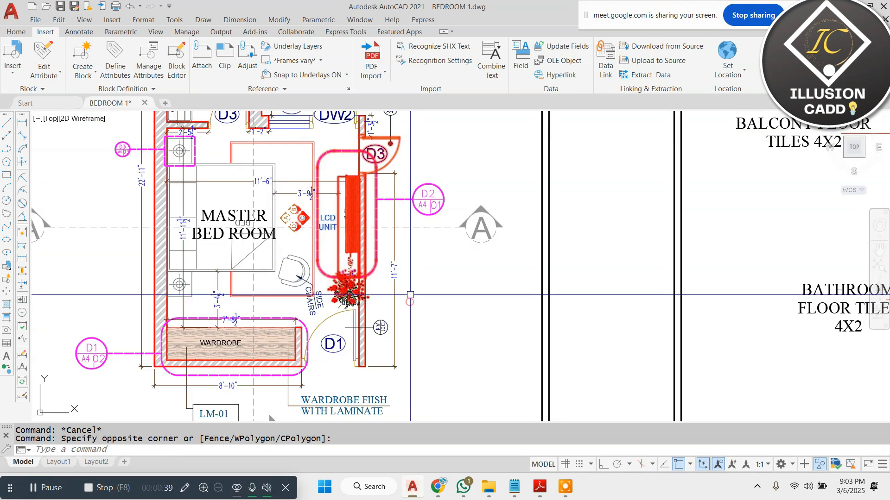
key(Escape)
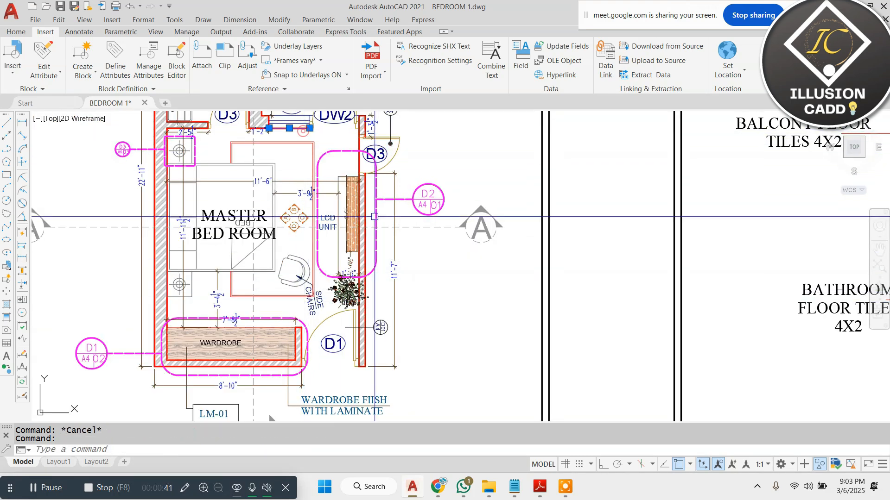
scroll(313, 167, up, 2)
click(310, 129)
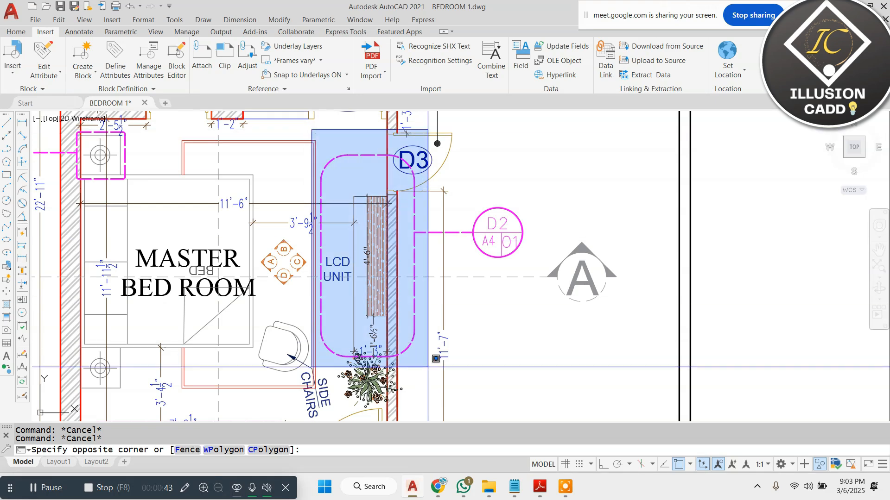
click(438, 351)
key(Return)
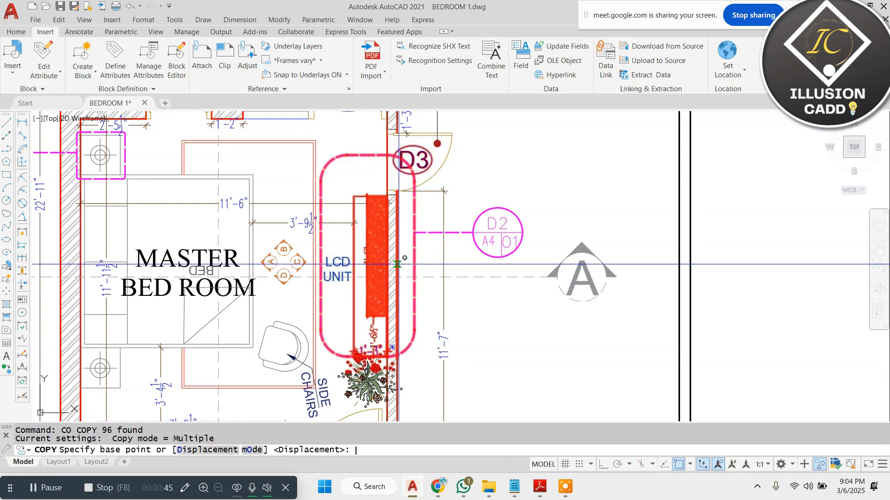
click(404, 257)
scroll(389, 266, down, 8)
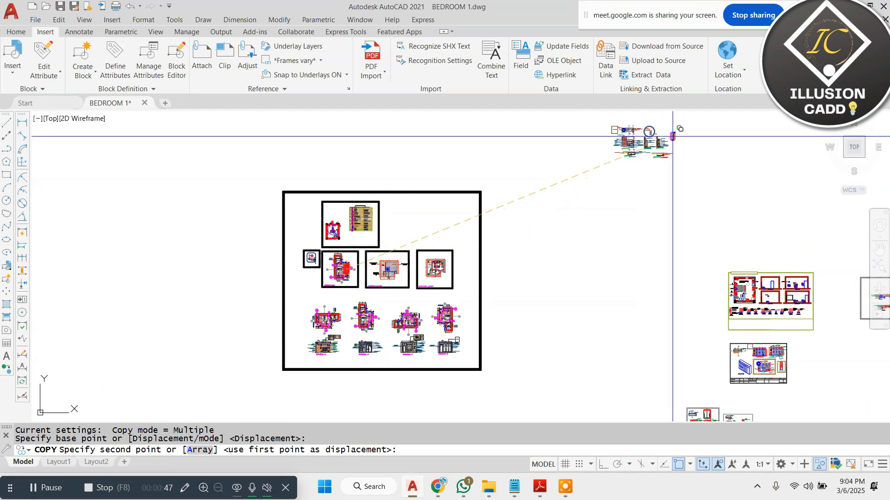
scroll(668, 127, up, 4)
scroll(505, 120, up, 6)
click(446, 188)
key(Escape)
Step: Delete the D3 door tag and the dashed magenta outline from the copied LCD unit
scroll(468, 134, up, 6)
click(485, 141)
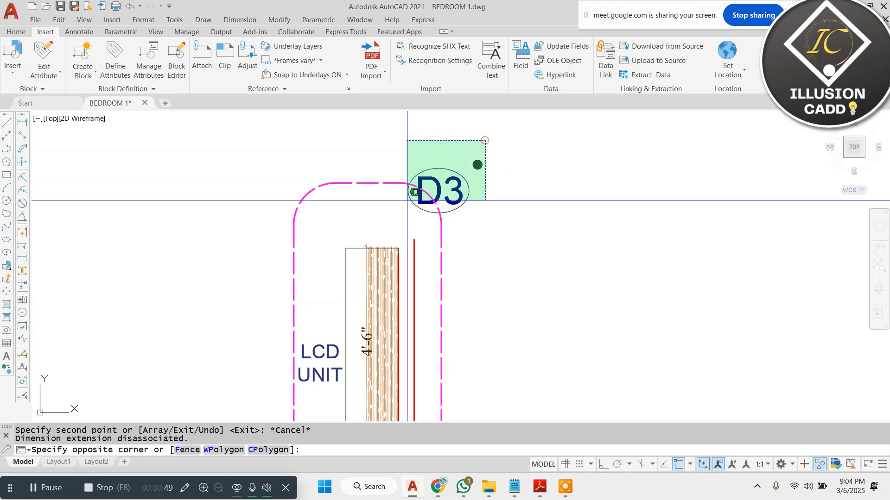
click(407, 200)
key(Escape)
Step: Rotate the copied LCD unit 90 degrees counterclockwise with Ortho on, so that it lies horizontally with its wall side up
scroll(424, 175, down, 4)
click(483, 155)
click(344, 318)
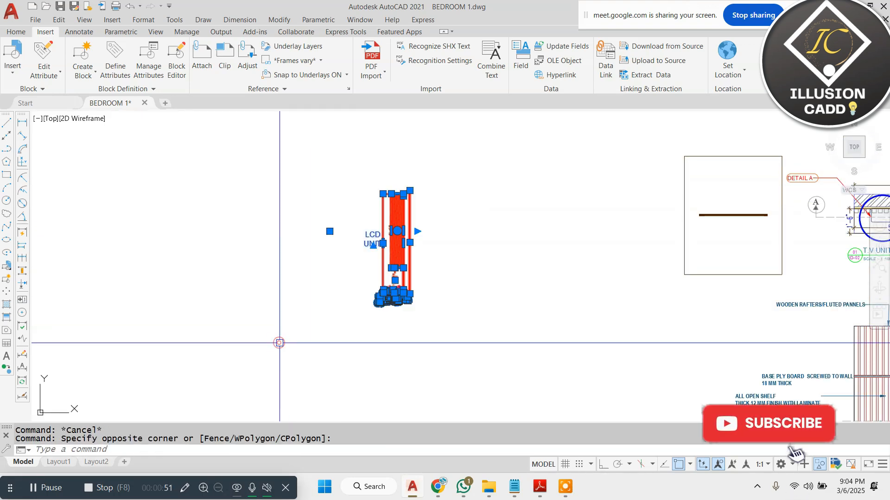
text(ro)
key(Return)
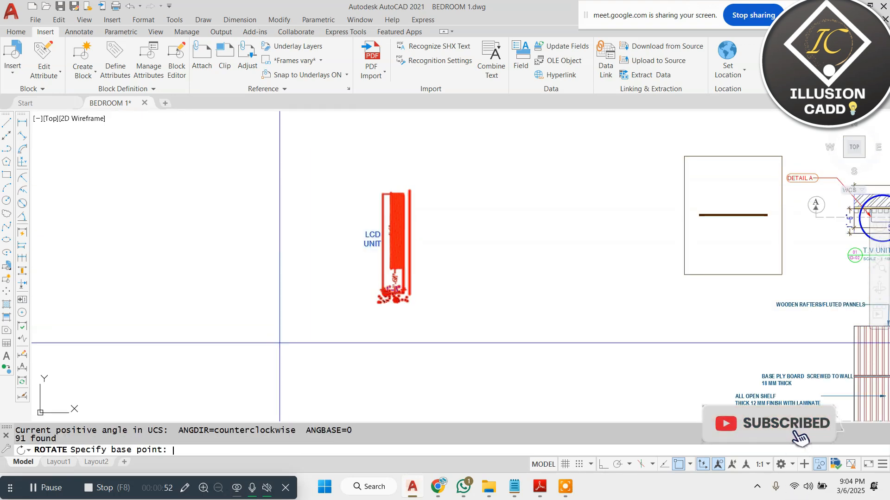
click(412, 244)
click(602, 466)
click(438, 169)
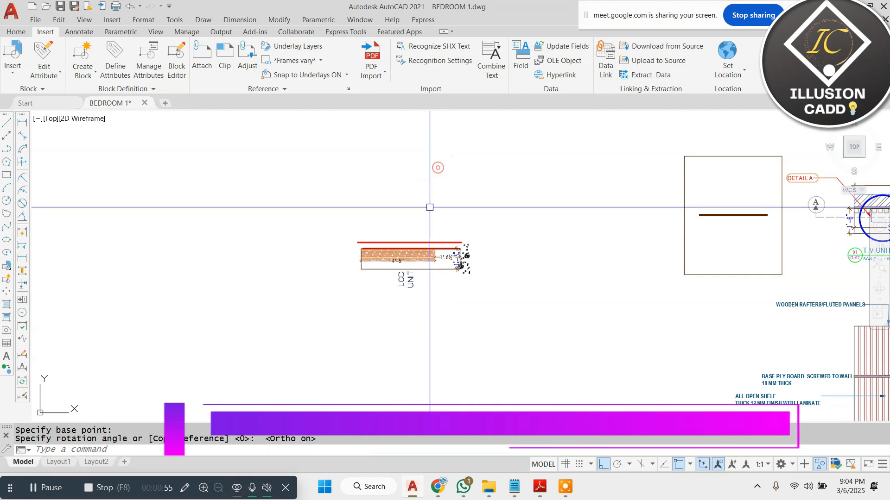
Step: Erase the separate red wall line above the copied LCD unit
scroll(426, 244, up, 4)
click(425, 245)
text(e)
key(Return)
Step: Erase the plant symbol and the 1'-3" depth dimension at the end of the copied LCD unit
scroll(503, 268, up, 4)
click(606, 189)
click(552, 306)
text(e)
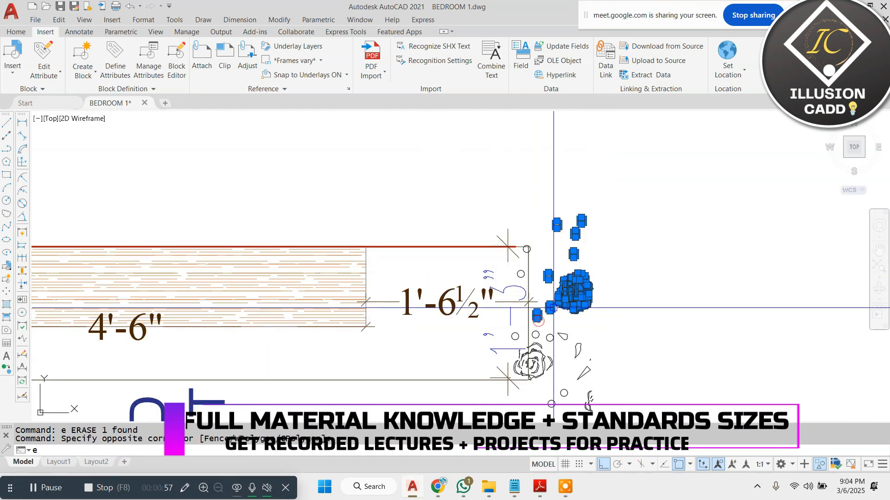
key(Return)
click(475, 205)
scroll(564, 278, down, 2)
click(620, 377)
text(e)
key(Return)
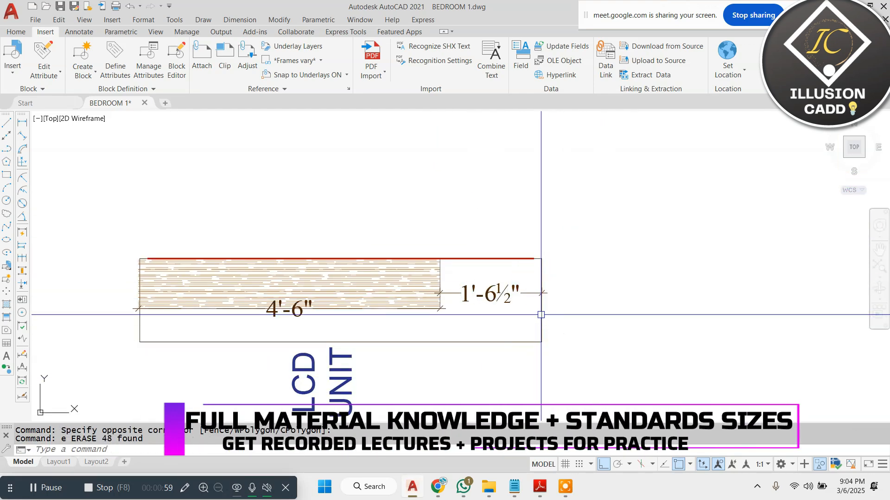
Step: Erase the 4'-6" and 1'-6½" length dimensions from the copied LCD unit
click(516, 294)
text(e)
key(Return)
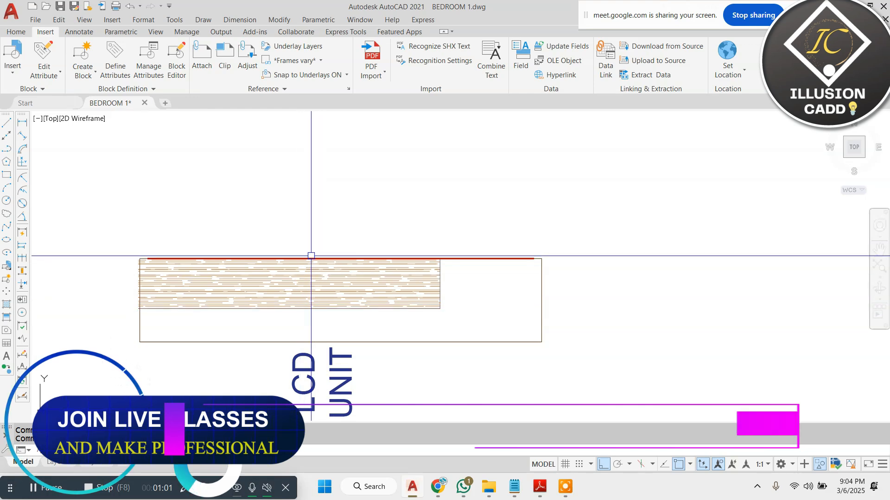
Step: Stretch the left edge of the wood hatch to line up with the LCD unit's outer outline
scroll(185, 278, up, 5)
click(213, 280)
scroll(161, 297, up, 3)
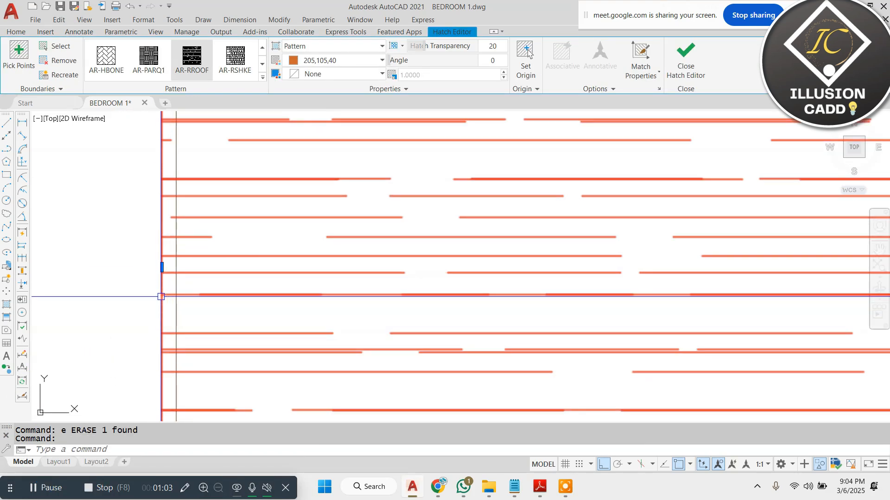
scroll(309, 188, down, 6)
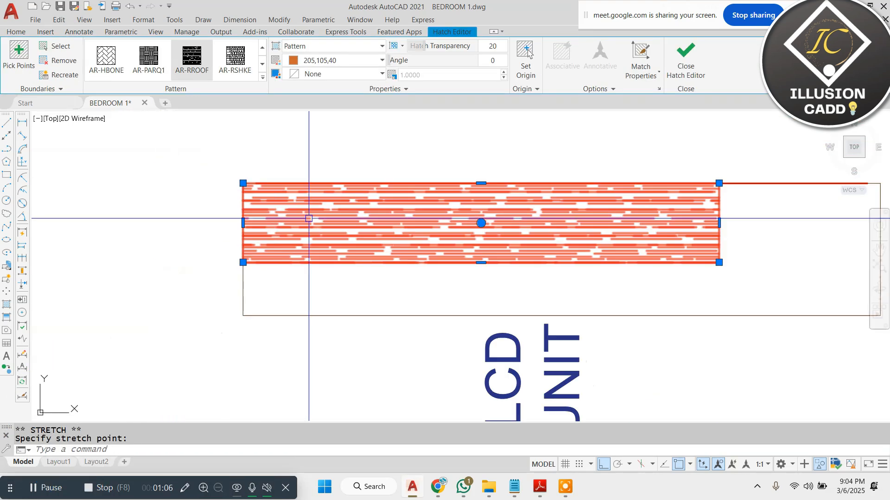
key(Escape)
key(Escape)
Step: Rotate the LCD UNIT label so that it reads horizontally below the unit
scroll(475, 298, down, 4)
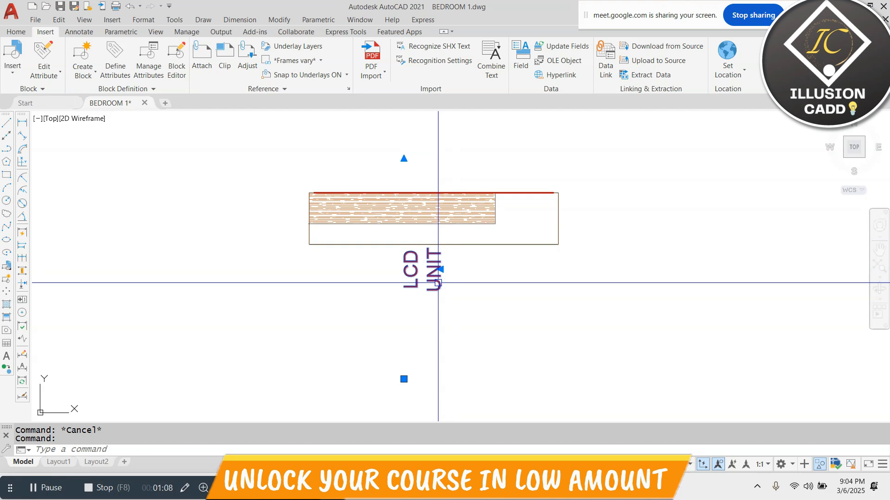
click(438, 282)
click(404, 376)
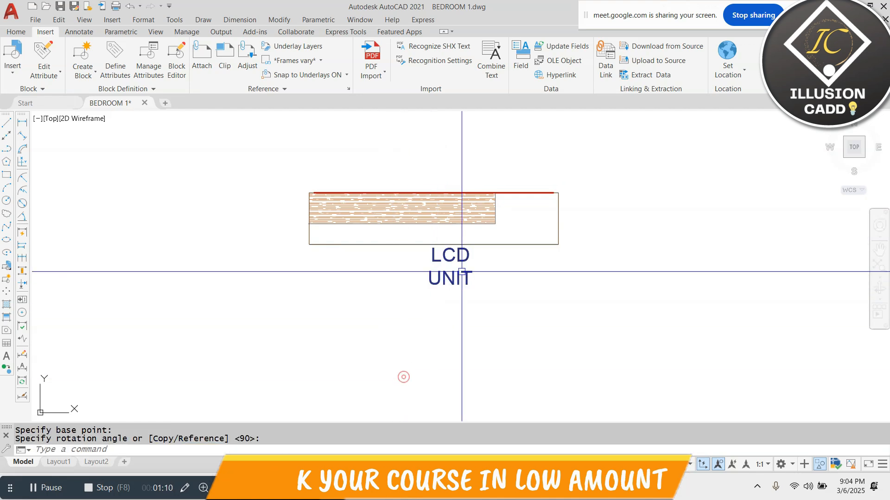
Step: Widen the LCD UNIT label's text frame and move the label straight left beneath the unit
scroll(462, 258, up, 4)
click(461, 254)
click(403, 258)
scroll(538, 250, down, 6)
scroll(563, 256, up, 4)
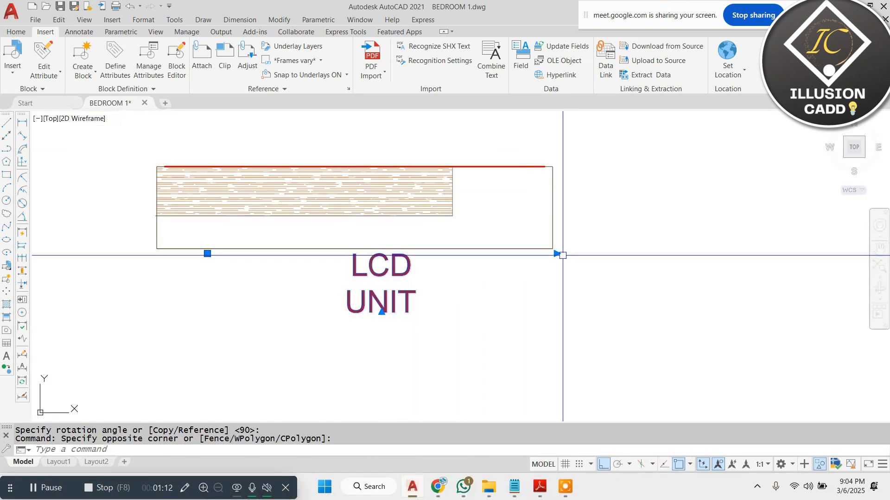
click(557, 254)
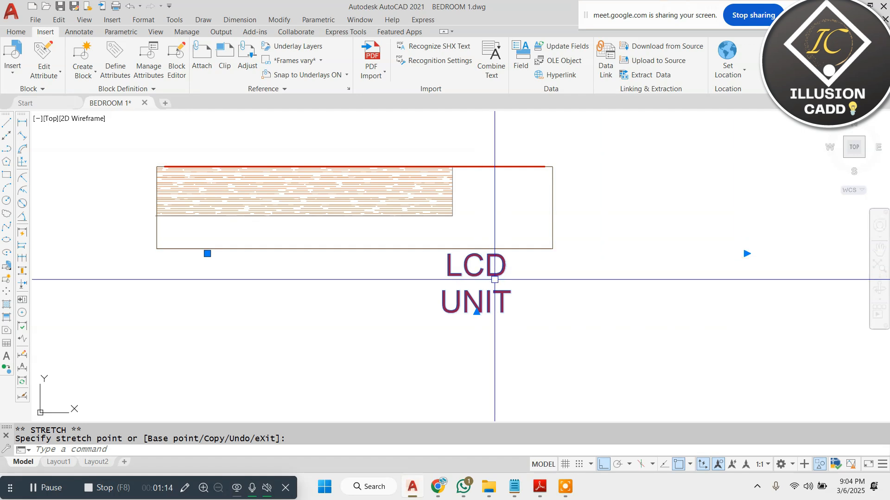
text(m)
key(space)
click(583, 291)
click(461, 305)
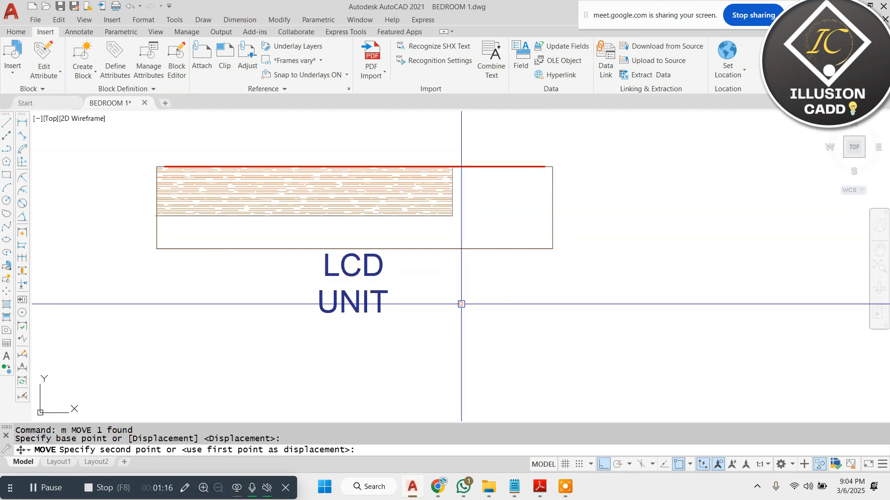
key(Escape)
Step: Scale the LCD UNIT label down to less than half its size from its frame's lower-left corner
click(413, 266)
click(340, 301)
text(sc)
key(space)
click(85, 313)
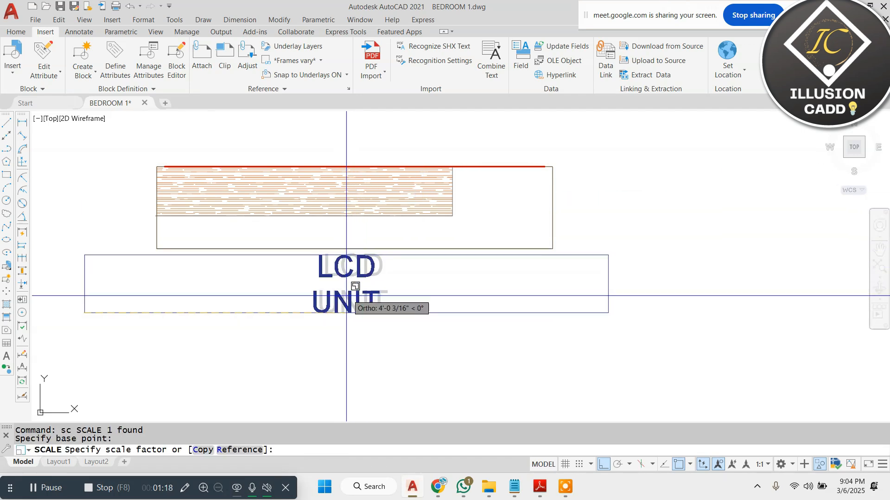
click(194, 326)
Step: Move the reduced LCD UNIT label to just below the middle of the unit with Ortho off
click(200, 300)
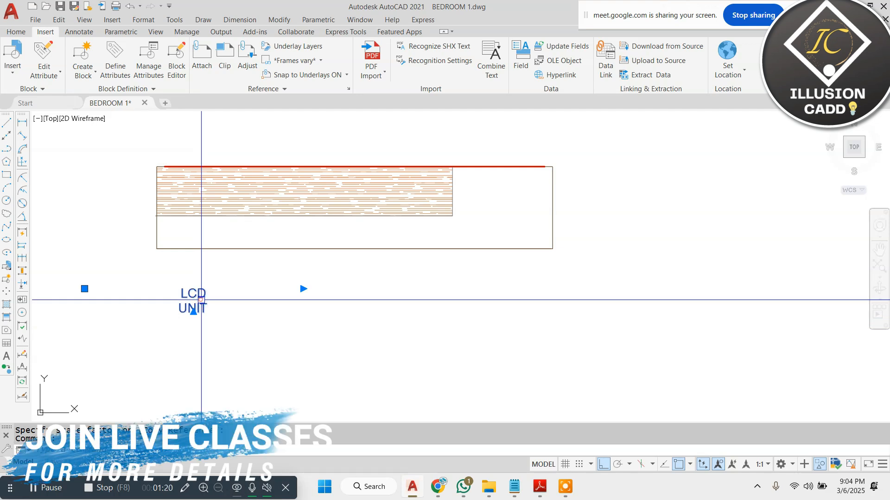
text(m)
key(space)
click(207, 310)
click(604, 464)
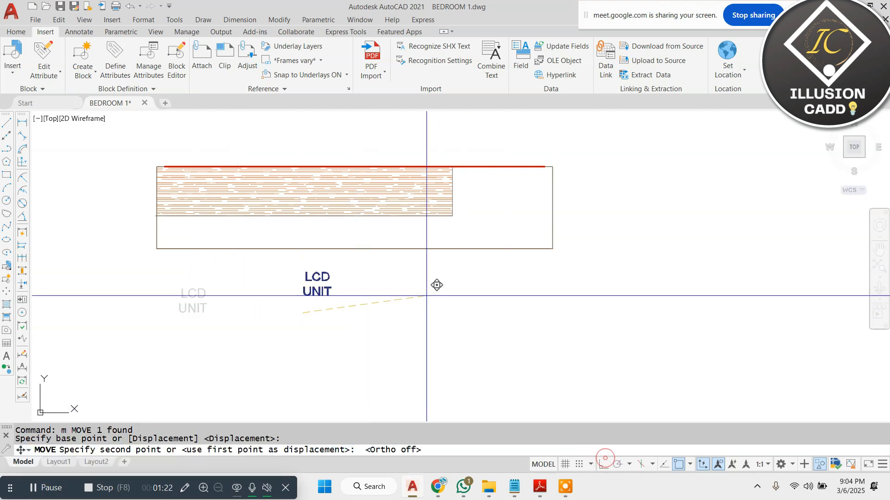
click(458, 282)
Step: Erase the remaining red line along the top edge of the LCD unit
scroll(191, 165, up, 4)
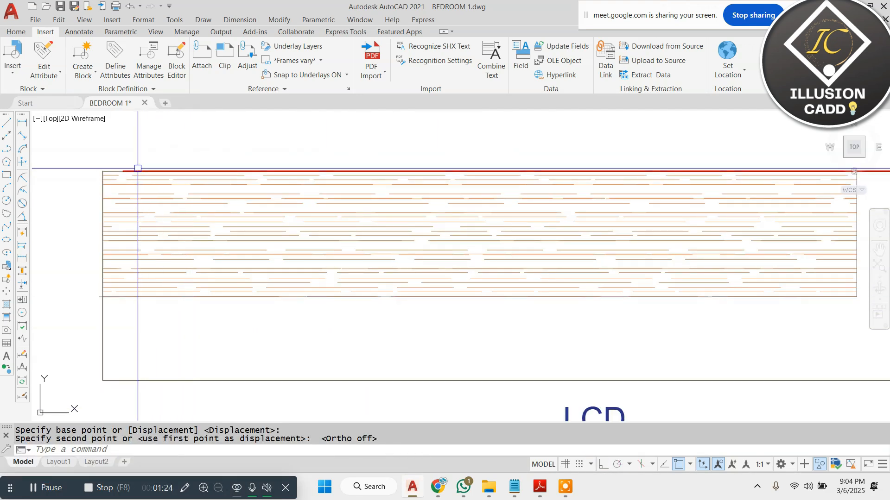
key(Escape)
click(134, 168)
key(Escape)
scroll(177, 193, down, 2)
click(139, 176)
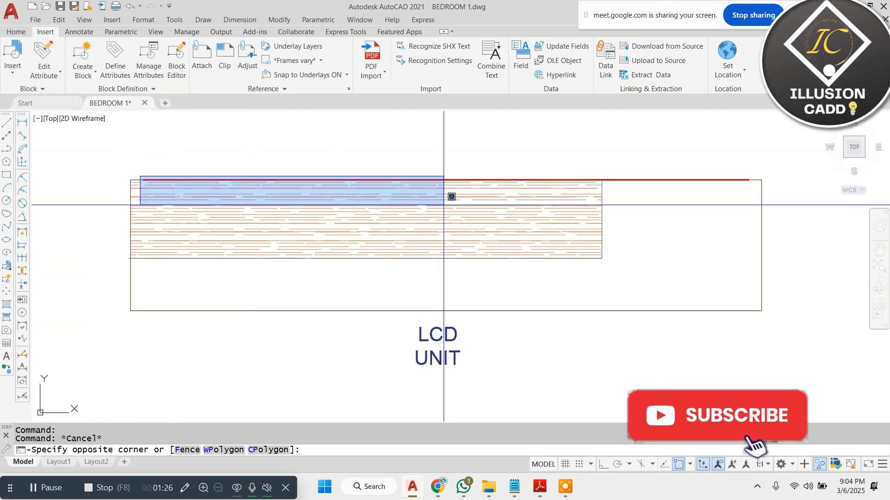
click(752, 198)
text(e)
key(Return)
key(Escape)
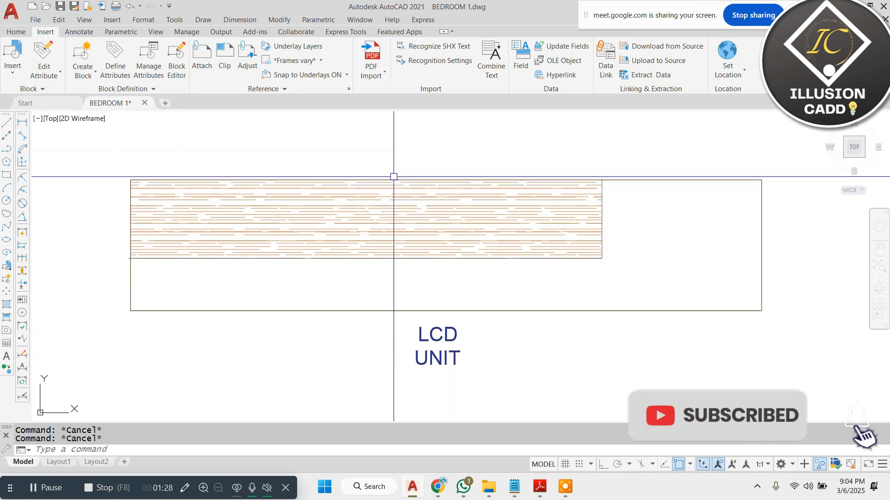
Step: Change the colour of the LCD unit's outer rectangle to black (0,0,0)
scroll(393, 177, down, 2)
click(670, 149)
click(577, 299)
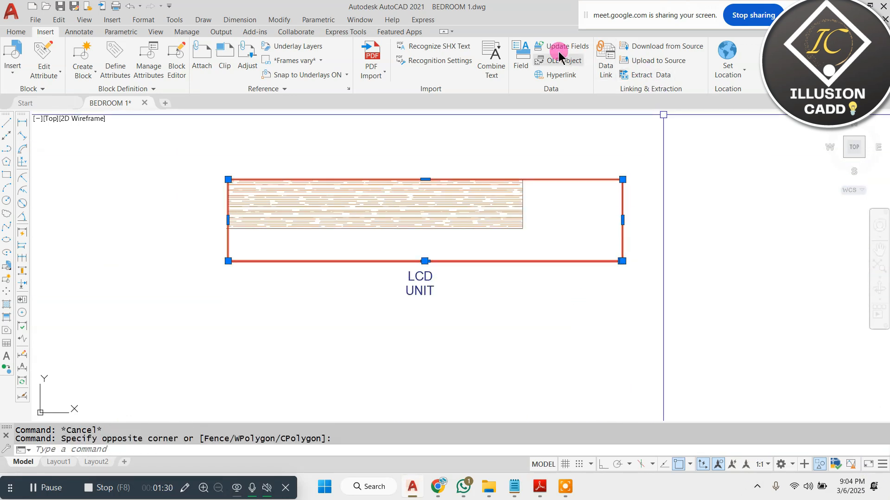
click(15, 32)
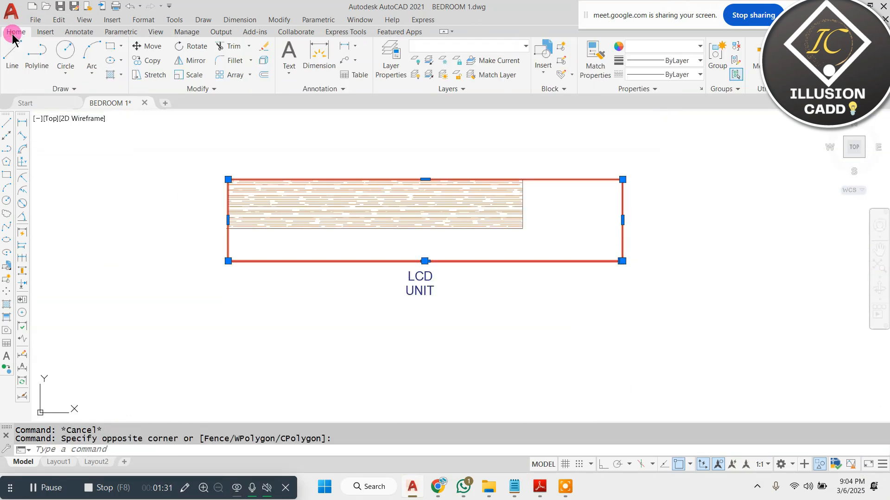
click(655, 46)
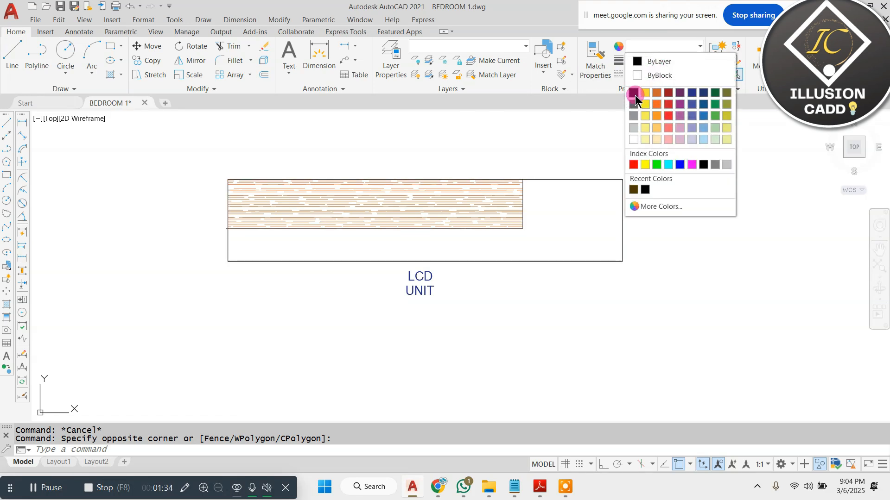
click(635, 97)
key(Escape)
Step: Move the complete T.V UNIT PLAN with its dimensions, labels and section markers to the open area left of the LCD unit plan
scroll(333, 204, down, 3)
scroll(372, 202, up, 3)
scroll(372, 203, down, 7)
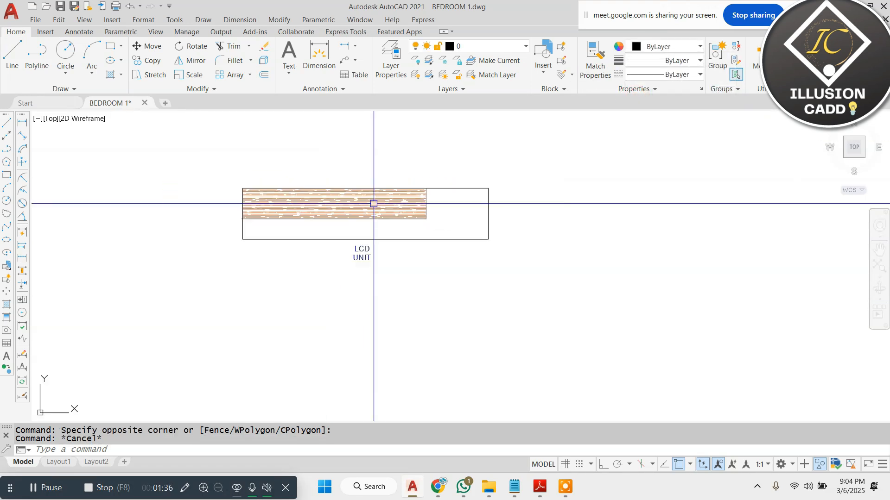
scroll(656, 164, up, 2)
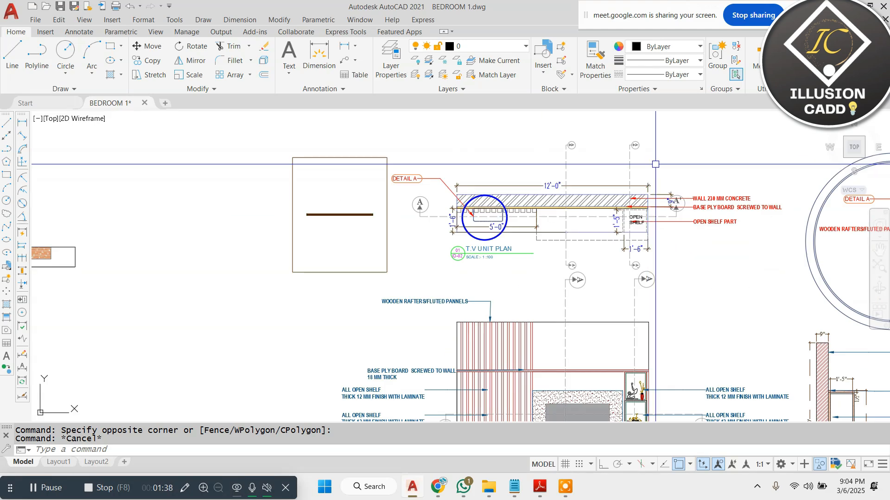
click(740, 123)
click(420, 284)
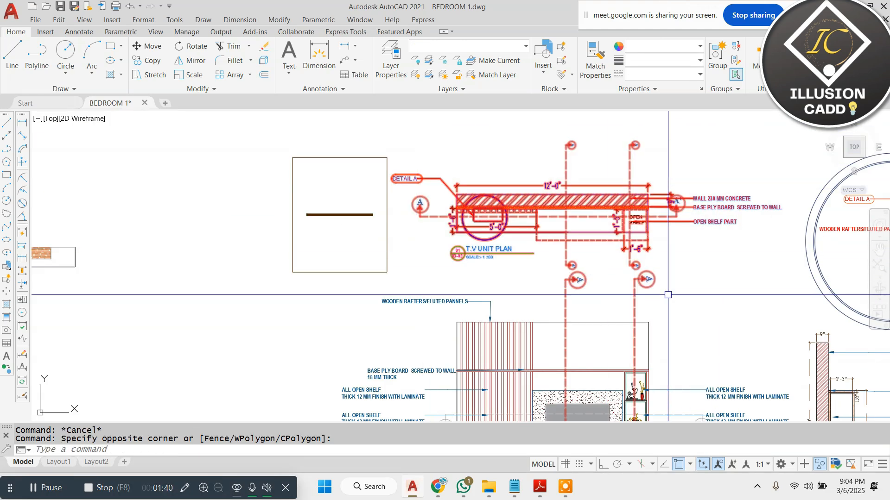
scroll(630, 286, up, 2)
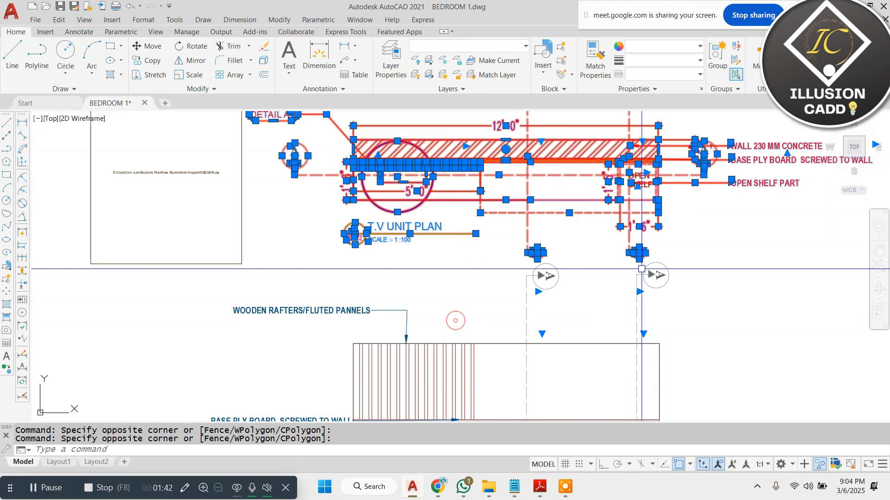
scroll(621, 267, down, 4)
text(m)
key(Return)
click(601, 232)
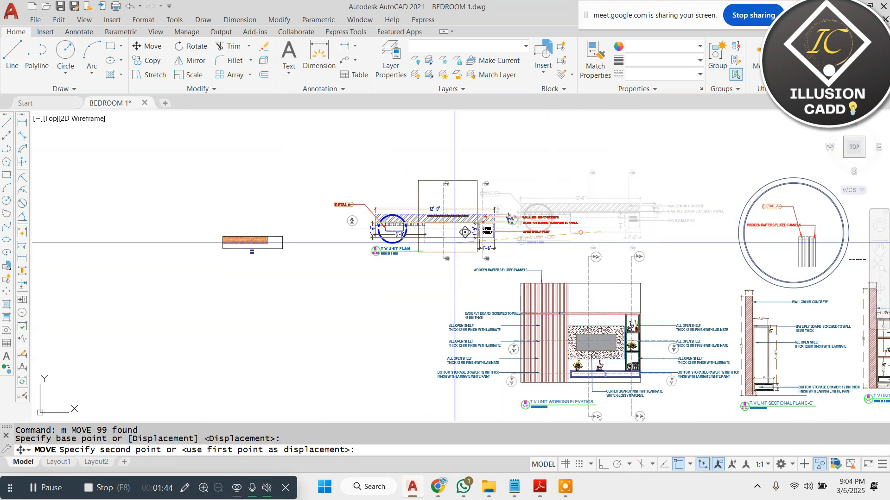
middle_drag(174, 180, 208, 178)
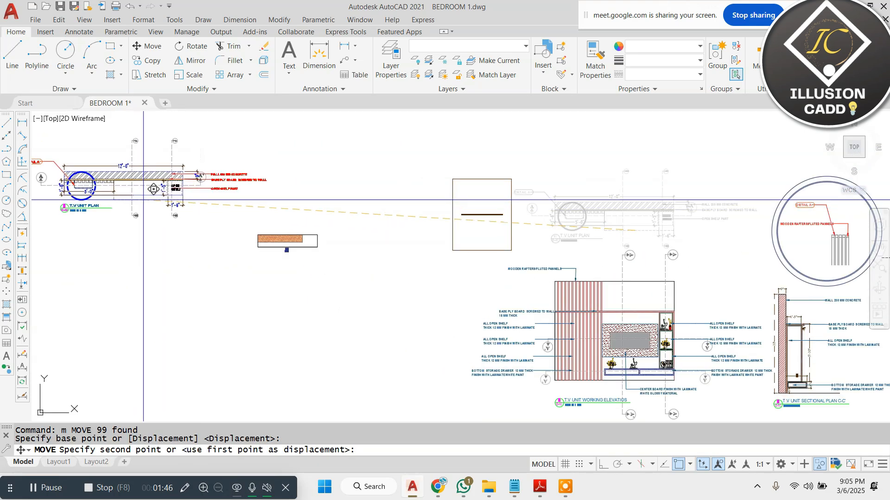
key(Escape)
scroll(457, 204, down, 5)
key(Escape)
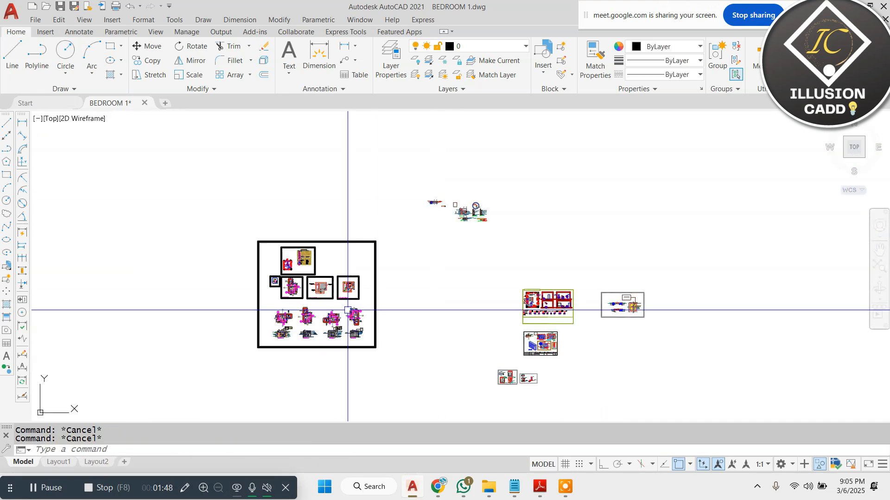
Step: Copy the TV unit with its shelves and drawers from ELEVATION - C to the open area left of the T.V UNIT PLAN
scroll(334, 292, up, 5)
scroll(334, 292, down, 3)
scroll(301, 325, up, 8)
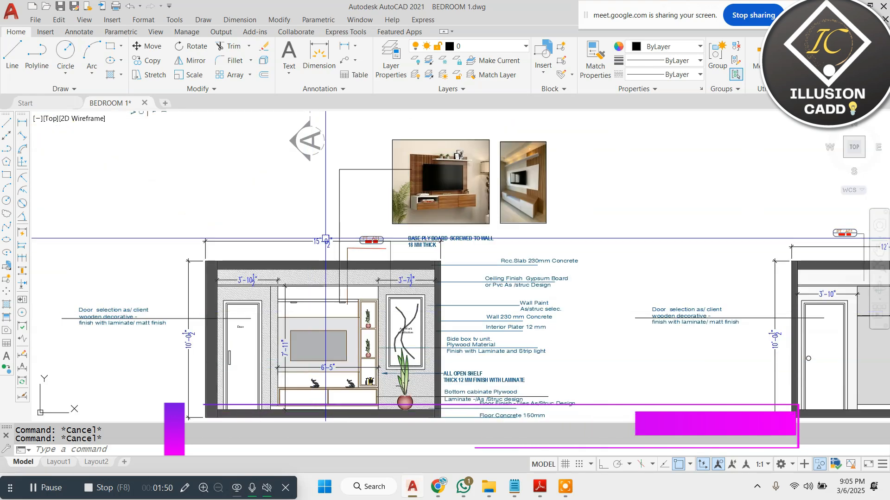
scroll(312, 284, down, 5)
scroll(319, 351, up, 5)
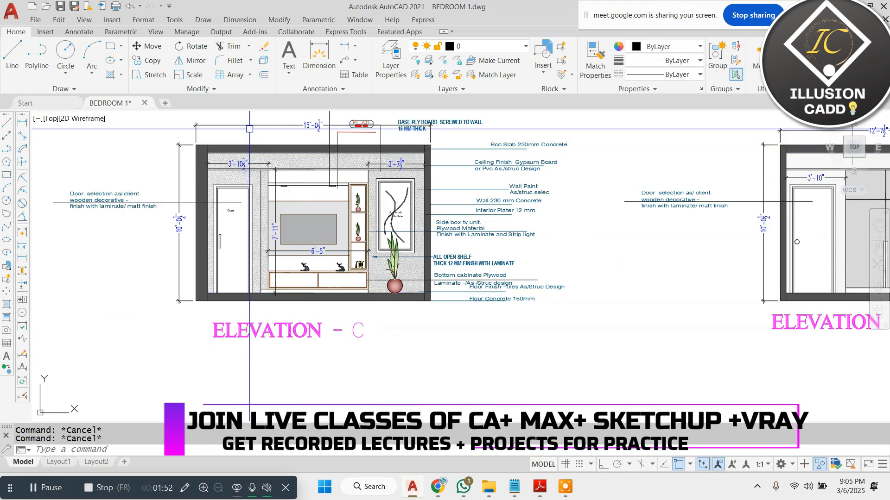
click(250, 129)
click(375, 310)
key(m)
key(Return)
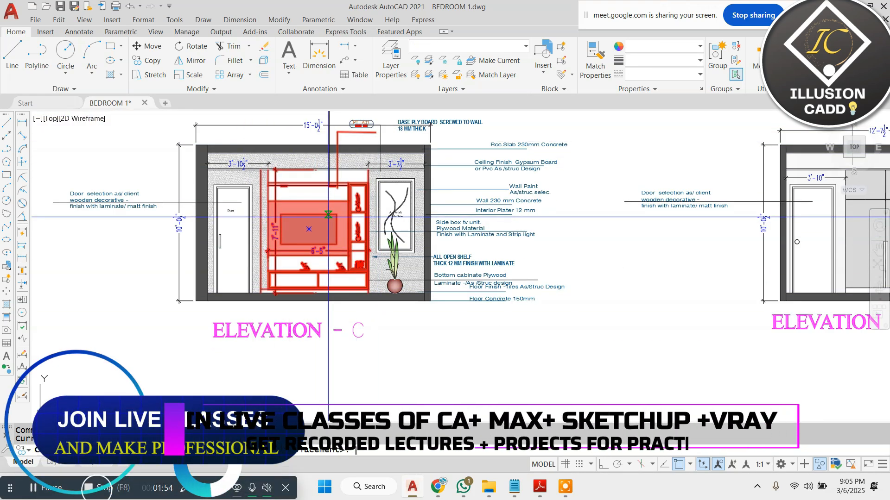
click(329, 217)
scroll(329, 217, down, 10)
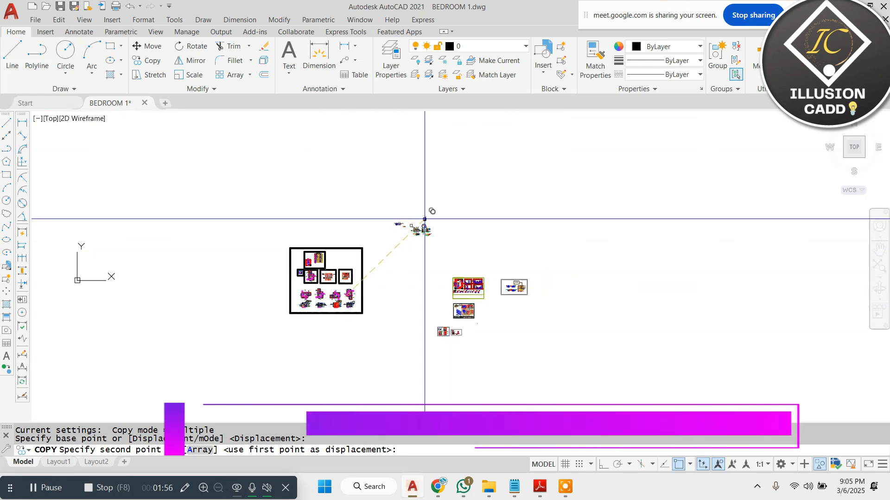
scroll(355, 292, up, 10)
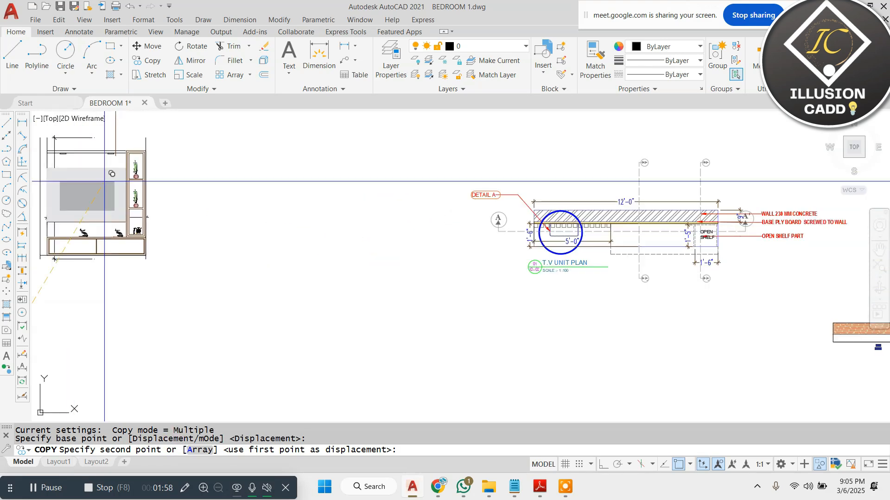
key(Escape)
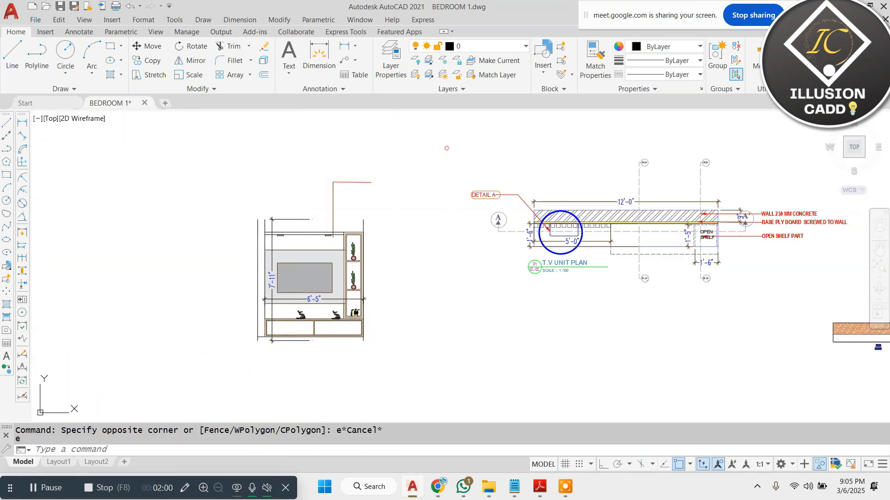
Step: Erase the height dimension, the leader and the stray wall line around the copied TV unit elevation
click(266, 219)
text(e)
scroll(260, 241, up, 4)
click(283, 211)
click(199, 201)
text(e)
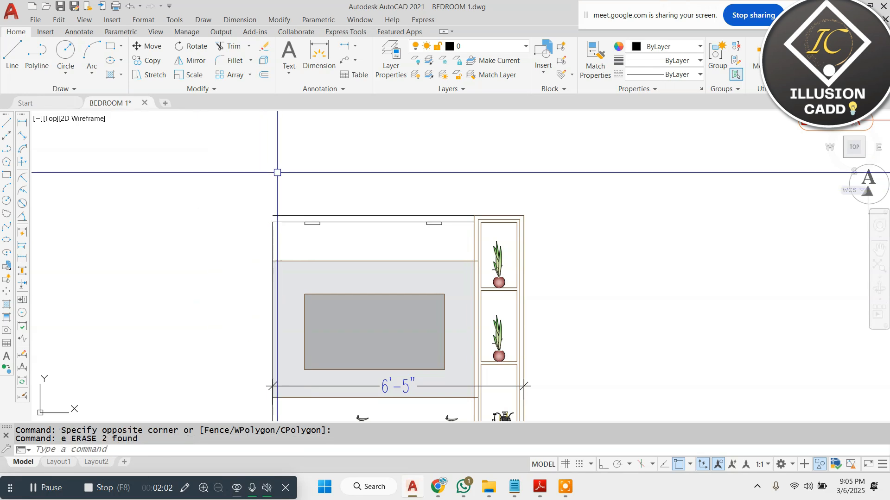
Step: Draw a short line closing the gap at the upper-left corner of the copied TV unit elevation
key(Escape)
scroll(276, 160, down, 2)
scroll(278, 188, up, 6)
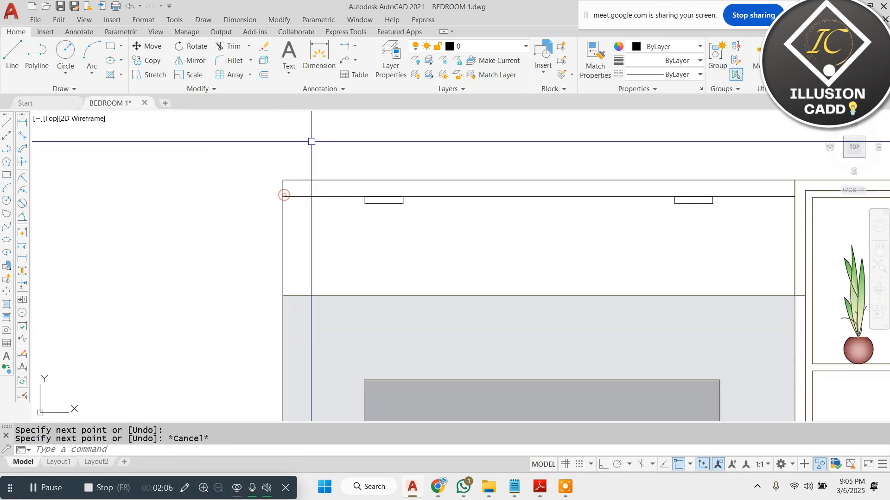
scroll(311, 142, down, 5)
scroll(286, 240, up, 5)
Step: Erase the 6'-5" width dimension and the leftover line ends from the copied TV unit elevation
text(e)
key(Escape)
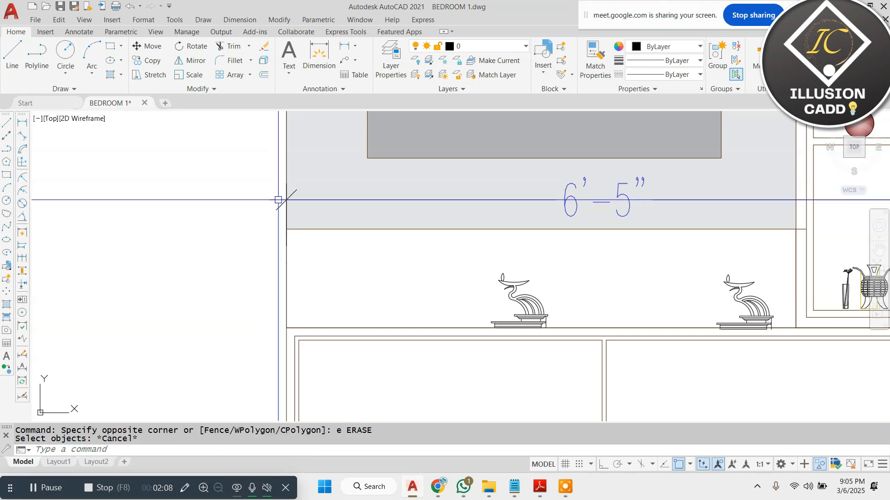
click(280, 200)
text(e)
scroll(270, 169, down, 5)
scroll(273, 227, up, 5)
click(269, 206)
click(237, 235)
scroll(259, 259, down, 5)
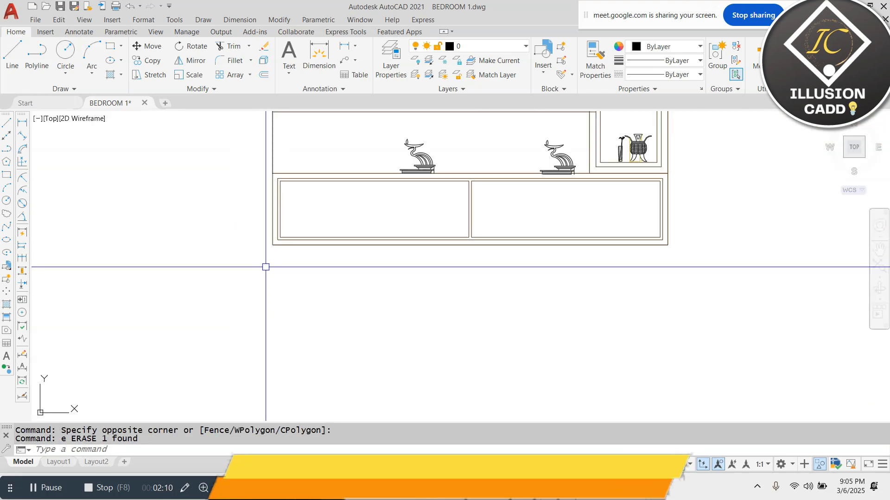
key(Escape)
key(Escape)
scroll(381, 207, up, 3)
scroll(287, 245, down, 4)
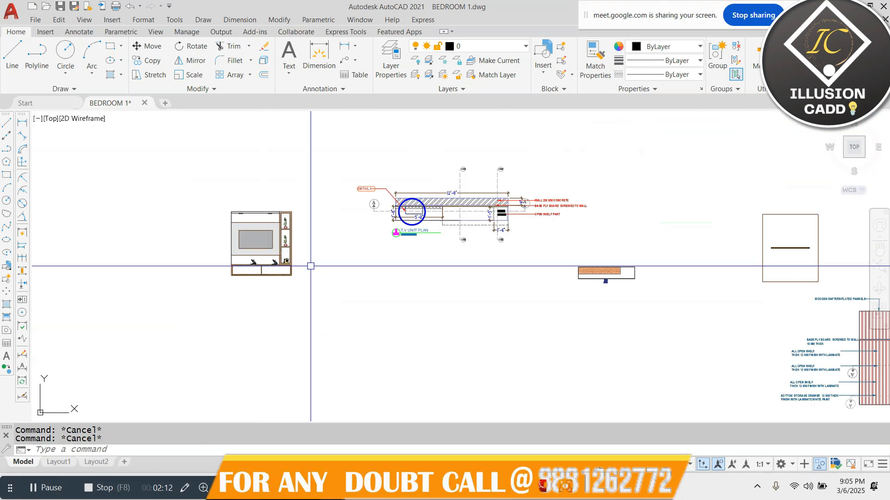
Step: Measure the width of the open-shelf column along the top of the copied elevation with a linear dimension, without placing it
scroll(506, 207, up, 2)
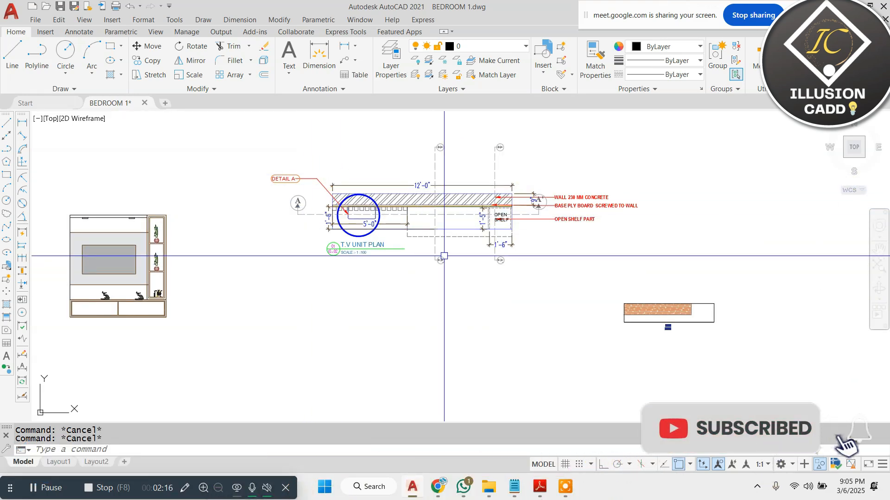
scroll(231, 234, up, 5)
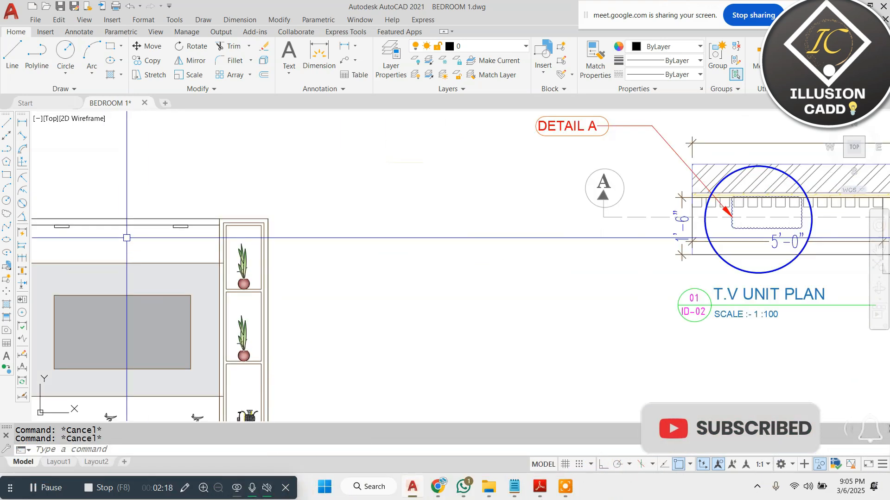
scroll(250, 234, down, 6)
scroll(226, 204, up, 5)
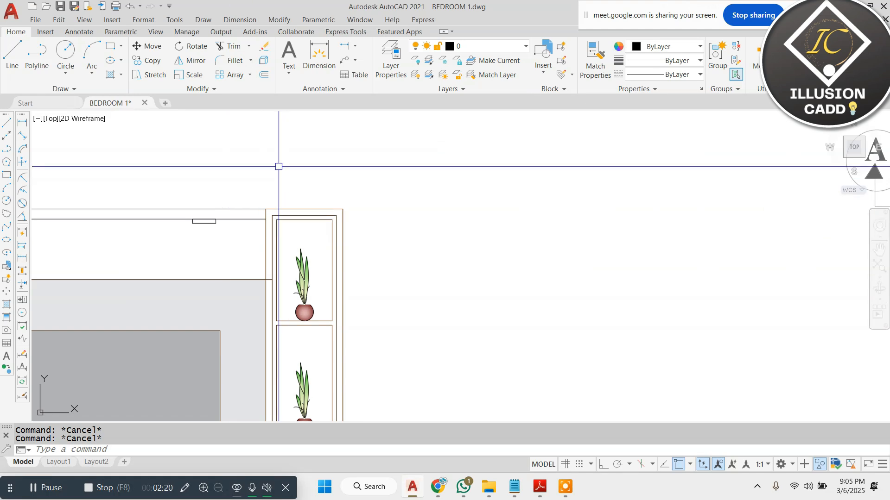
click(239, 19)
click(260, 47)
scroll(280, 207, up, 3)
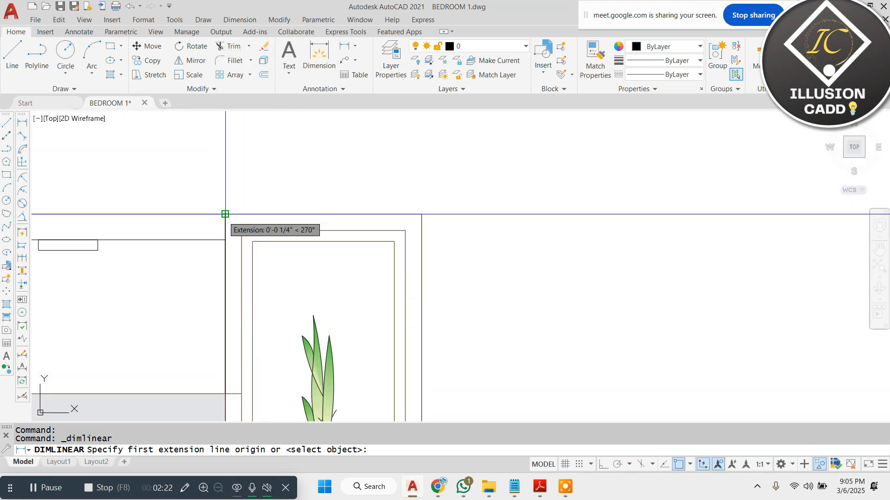
click(421, 215)
scroll(421, 215, down, 6)
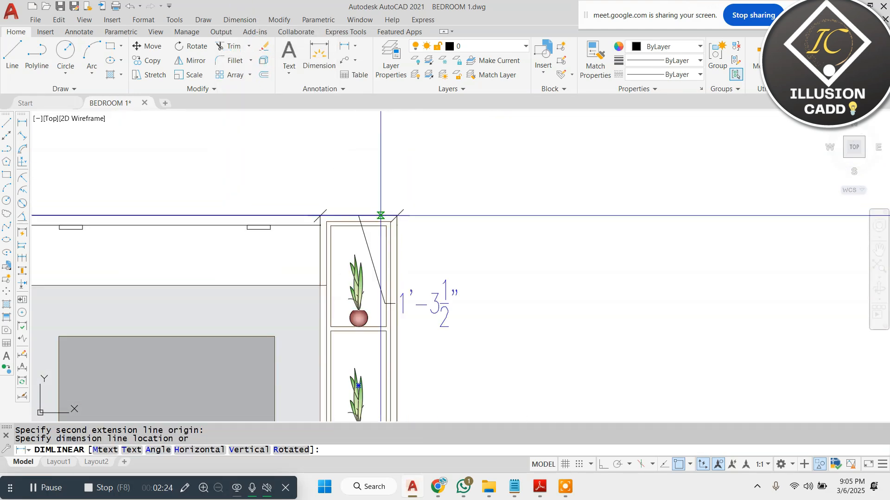
key(Escape)
Step: Explode the LCD unit plan's outer rectangle and set the Offset distance to 1', then leave the command
scroll(618, 265, up, 4)
scroll(618, 265, up, 3)
click(590, 270)
click(519, 304)
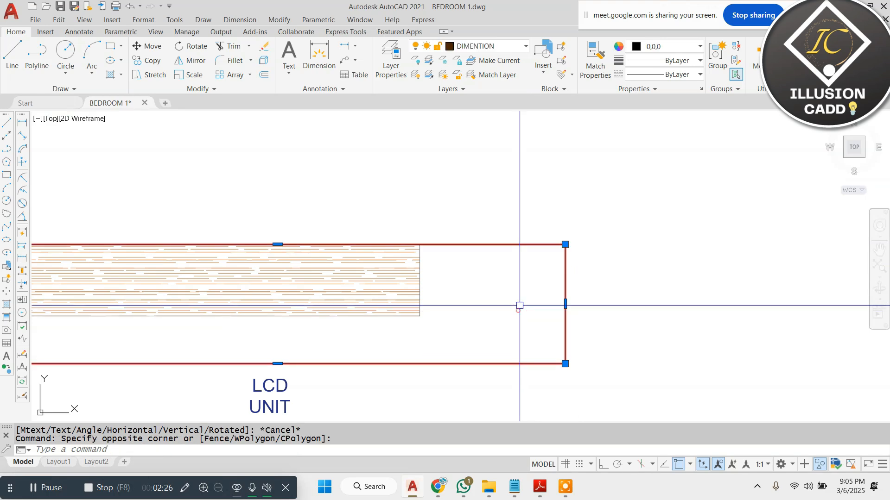
text(x)
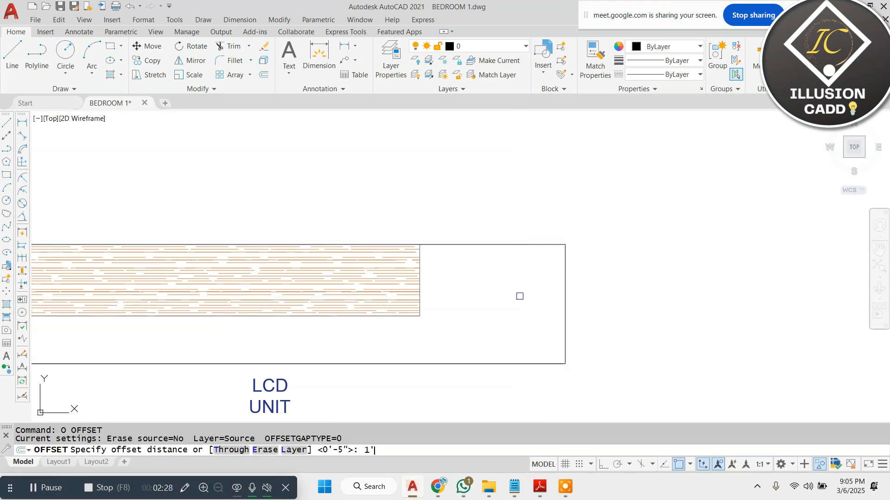
key(Escape)
Step: Measure the overall width of the copied TV unit elevation along its top edge with a linear dimension, without placing it
scroll(519, 297, down, 6)
scroll(278, 278, up, 6)
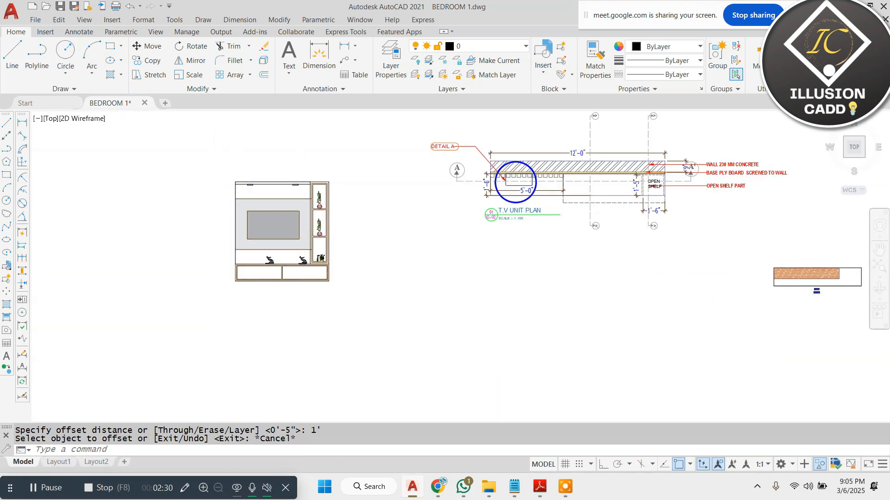
click(240, 20)
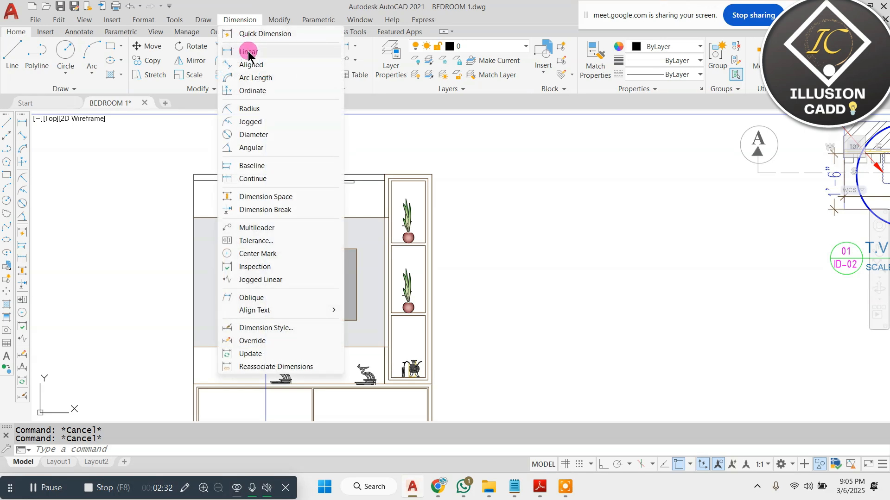
click(250, 51)
scroll(196, 178, up, 4)
click(207, 192)
scroll(207, 192, down, 2)
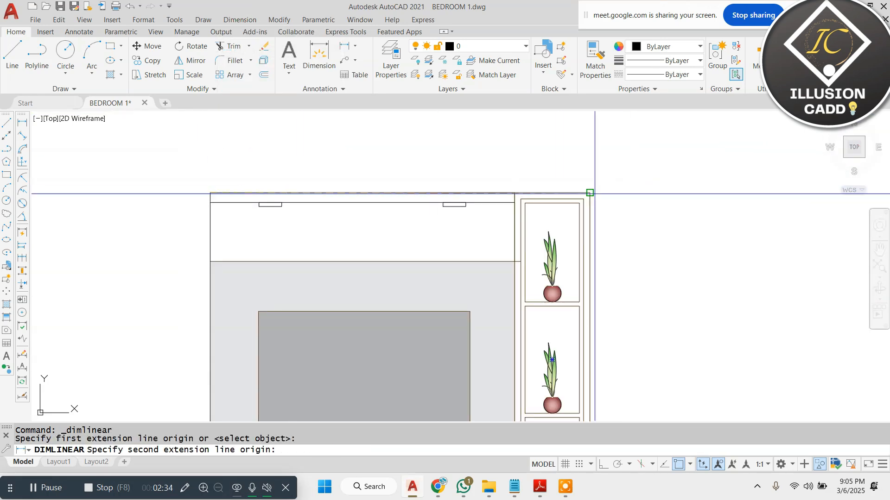
key(Escape)
scroll(492, 193, down, 4)
scroll(756, 236, up, 4)
scroll(603, 231, down, 2)
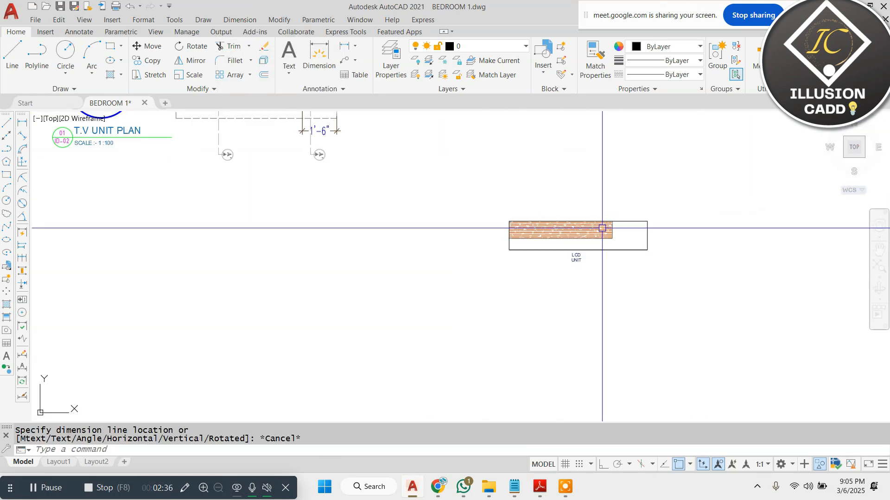
scroll(602, 228, up, 3)
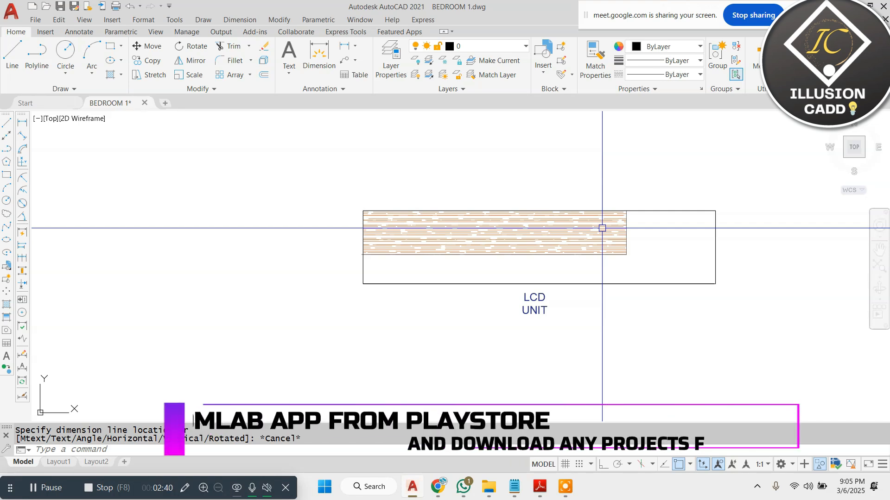
scroll(580, 232, down, 3)
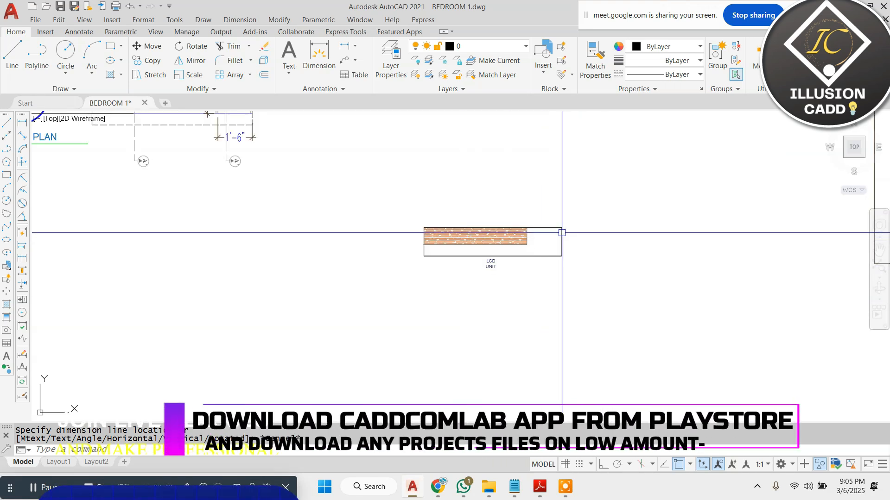
scroll(562, 236, up, 2)
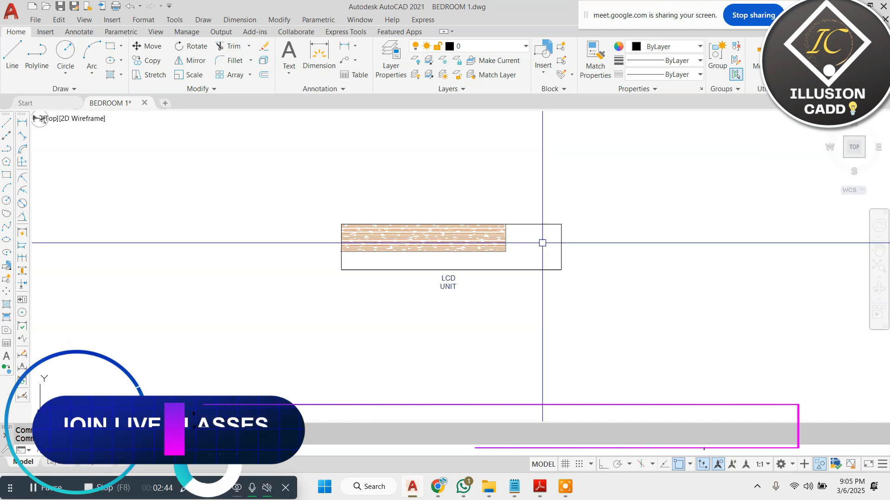
Step: Try offsetting the LCD unit outline's short left edge by 6'6", and erase the resulting line beyond the right end
key(Escape)
key(Escape)
text(o)
key(Return)
text(6'6")
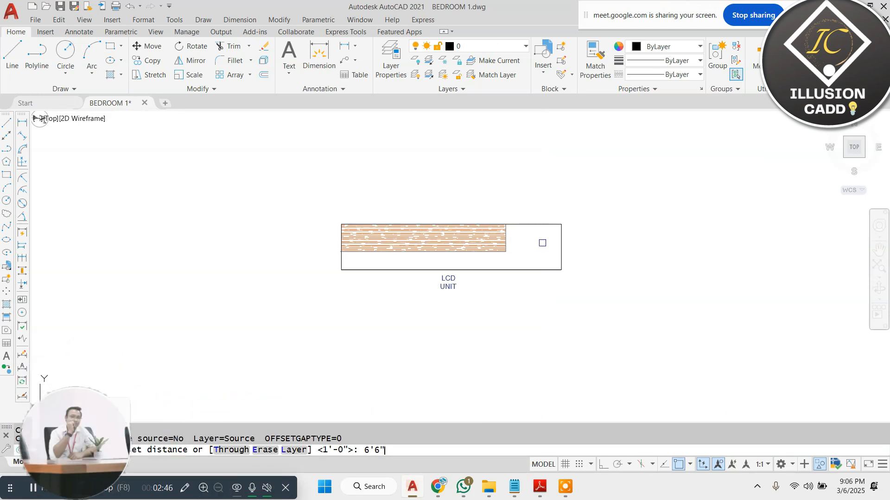
key(Return)
scroll(336, 220, up, 5)
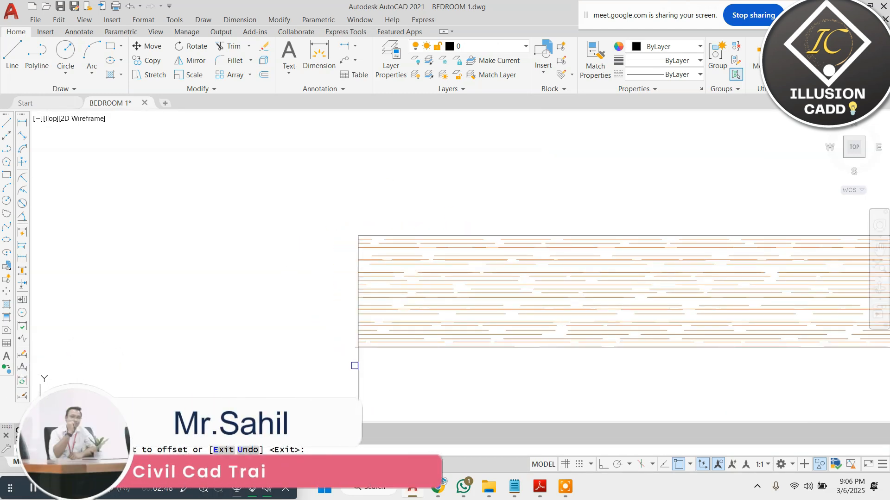
scroll(242, 280, down, 5)
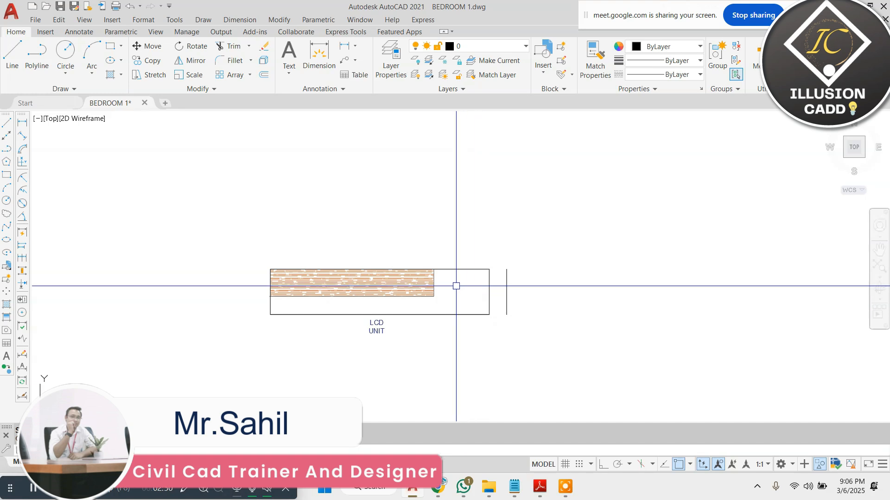
scroll(456, 286, up, 3)
click(531, 224)
click(540, 316)
key(Delete)
scroll(505, 266, down, 2)
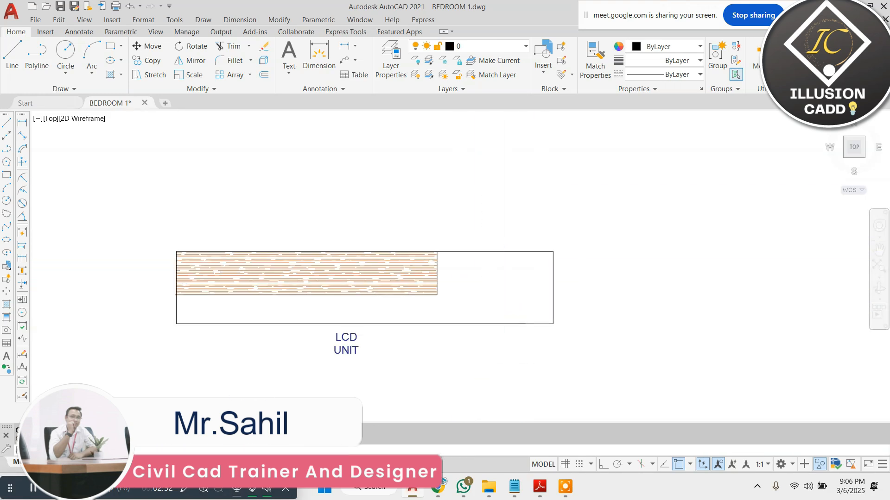
Step: Offset the LCD unit outline's short right edge 1' inward to mark off the end compartment
text(o)
key(Return)
text(1')
key(Return)
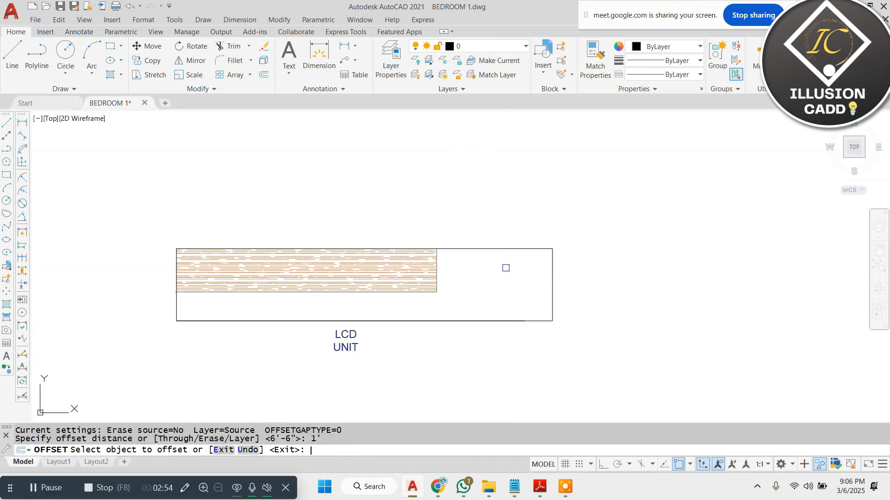
scroll(532, 273, up, 2)
key(Escape)
key(Escape)
scroll(496, 295, down, 5)
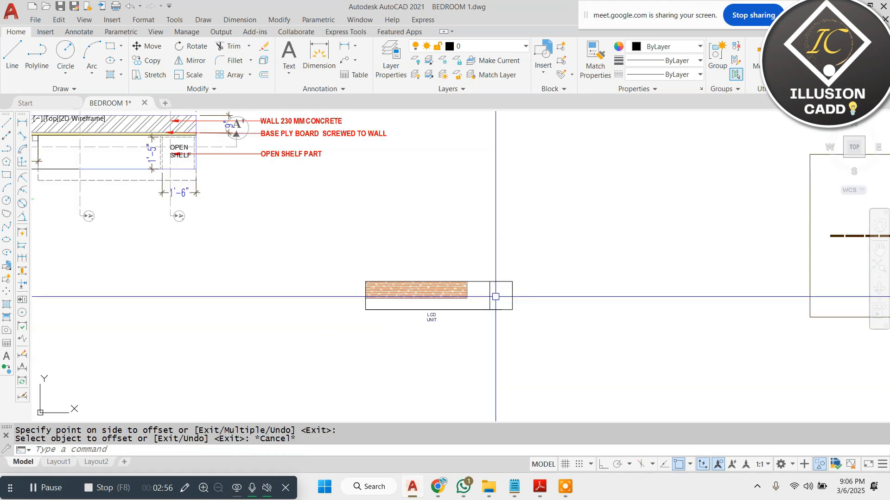
scroll(280, 285, up, 5)
scroll(437, 213, down, 3)
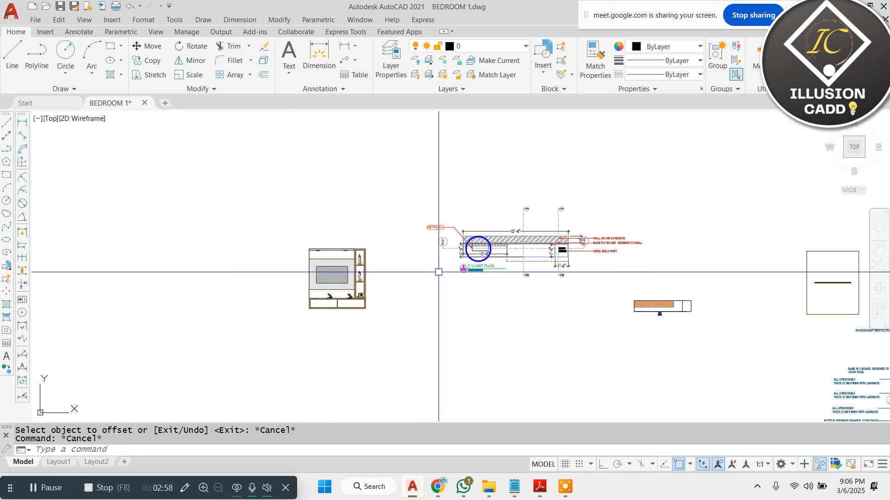
Step: Draw a rectangle over the LCD unit's right-end compartment and offset it 1" inward
scroll(655, 308, up, 5)
text(r)
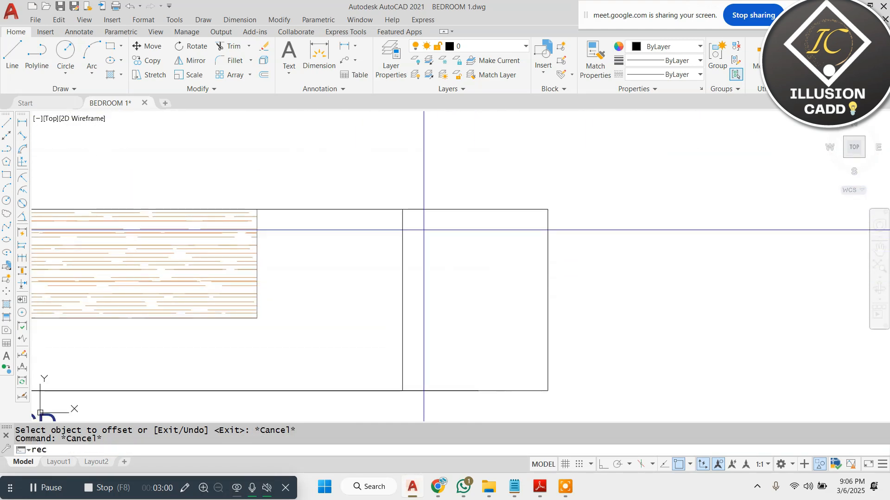
text(ec)
key(Return)
click(402, 209)
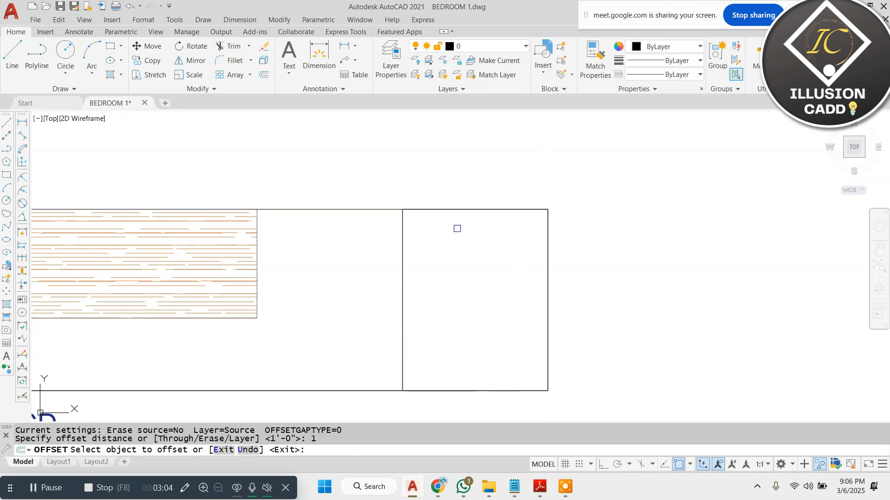
click(448, 209)
click(448, 252)
key(Escape)
Step: Set the color of the end compartment's divider line and both rectangles to 99,100,102
click(573, 296)
click(329, 304)
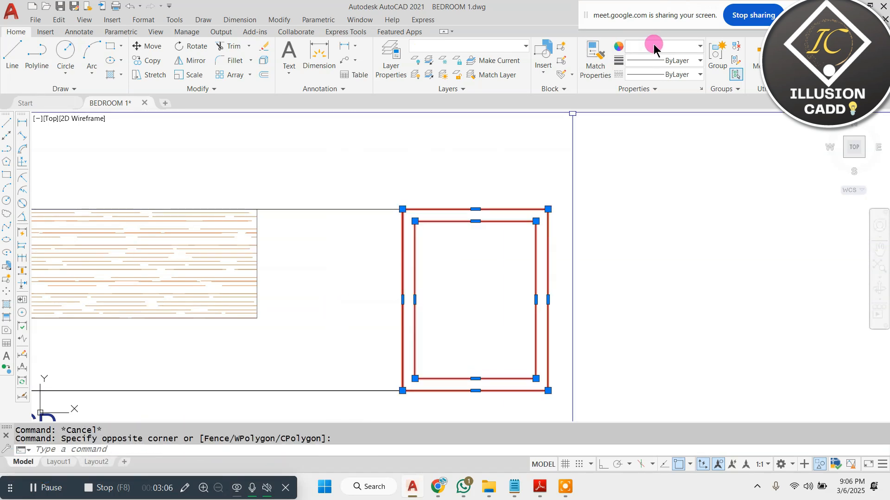
click(667, 46)
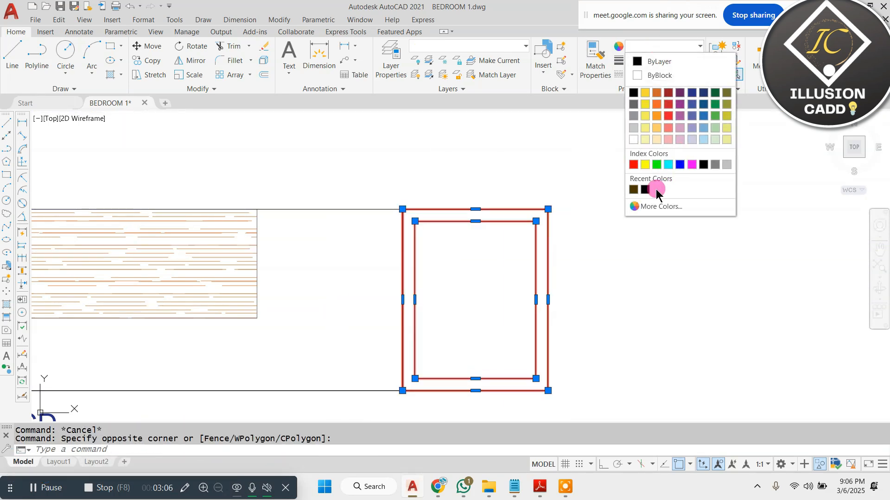
click(634, 107)
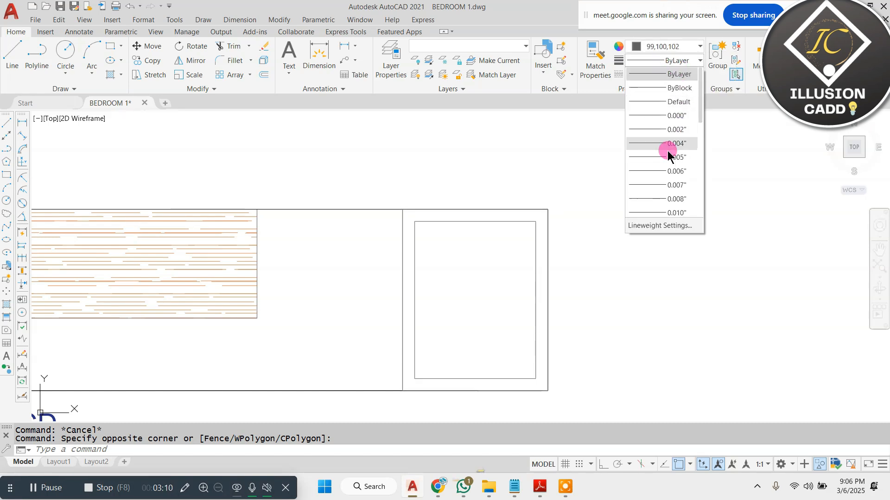
click(669, 148)
click(677, 74)
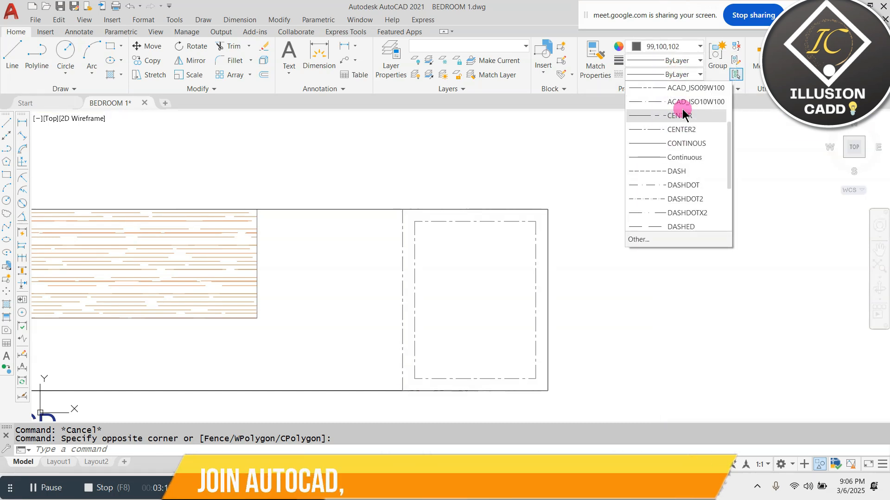
key(Escape)
key(Escape)
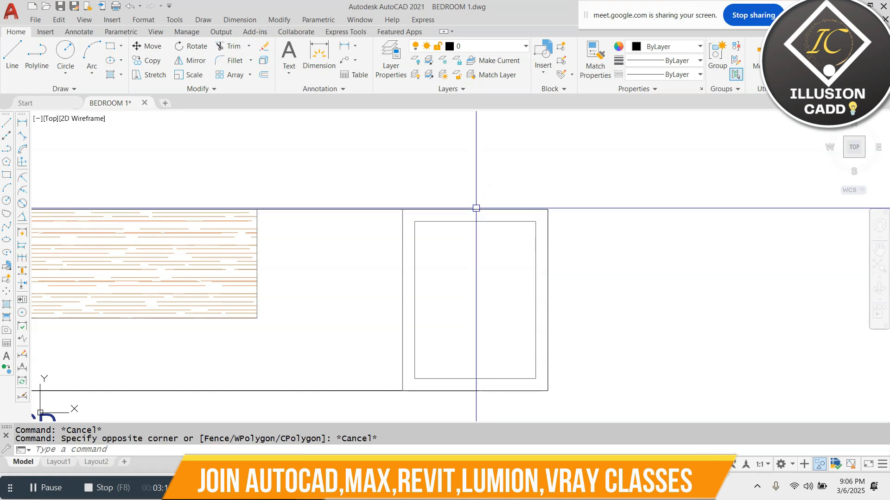
Step: Change the linetype of the two end-compartment rectangles to DASHEDX2
click(476, 209)
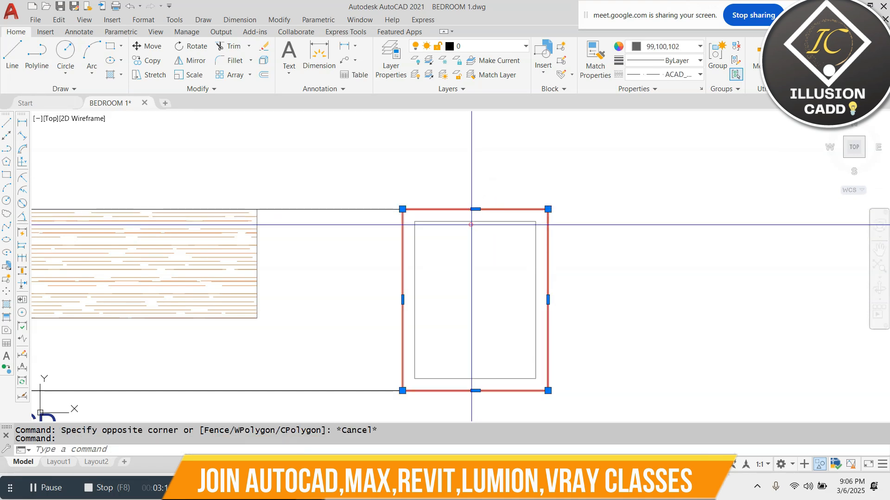
click(689, 78)
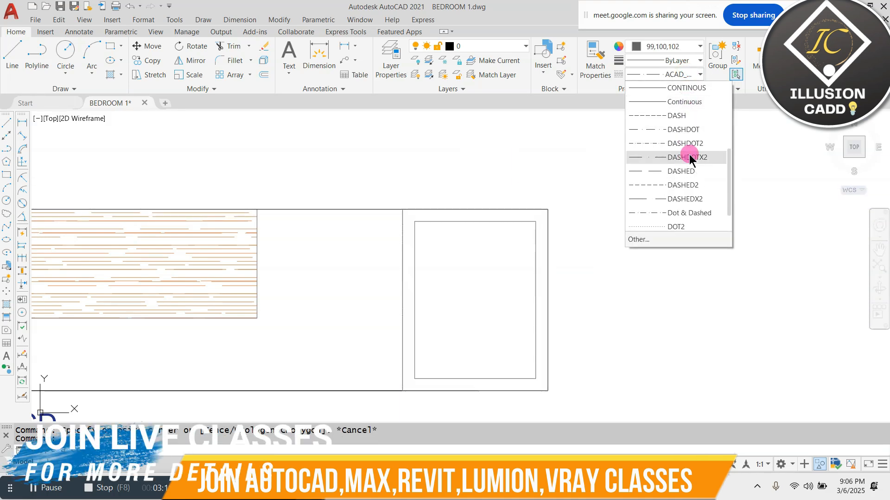
click(691, 202)
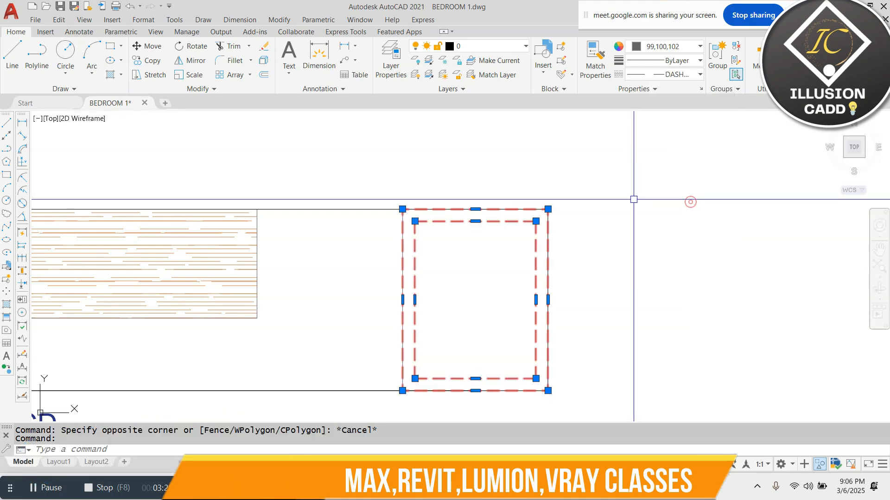
key(Escape)
Step: Erase the compartment's outer rectangle and match the divider line's properties to the dashed inner rectangle
scroll(532, 206, down, 2)
scroll(439, 213, up, 4)
text(e)
key(Return)
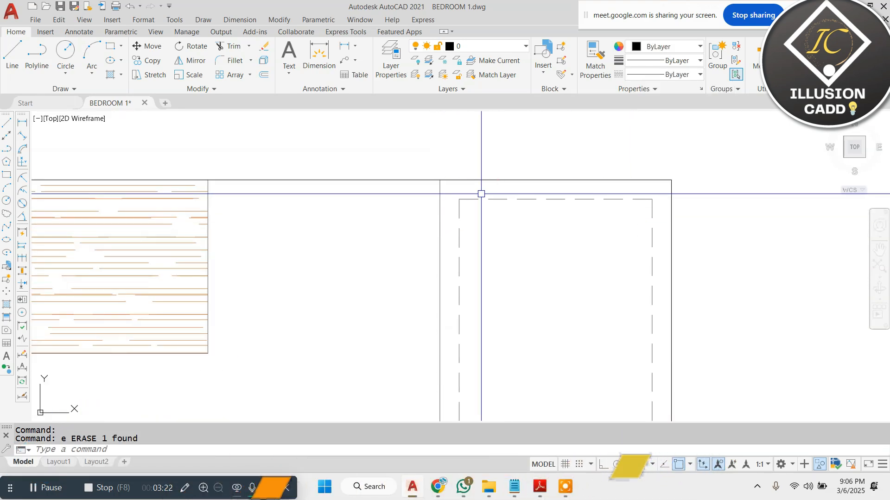
text(m)
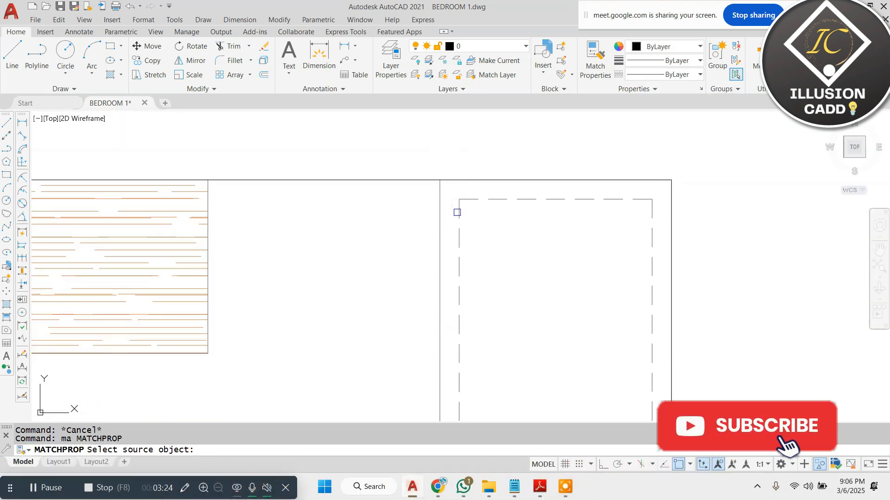
click(457, 212)
click(438, 220)
key(Escape)
scroll(423, 215, down, 8)
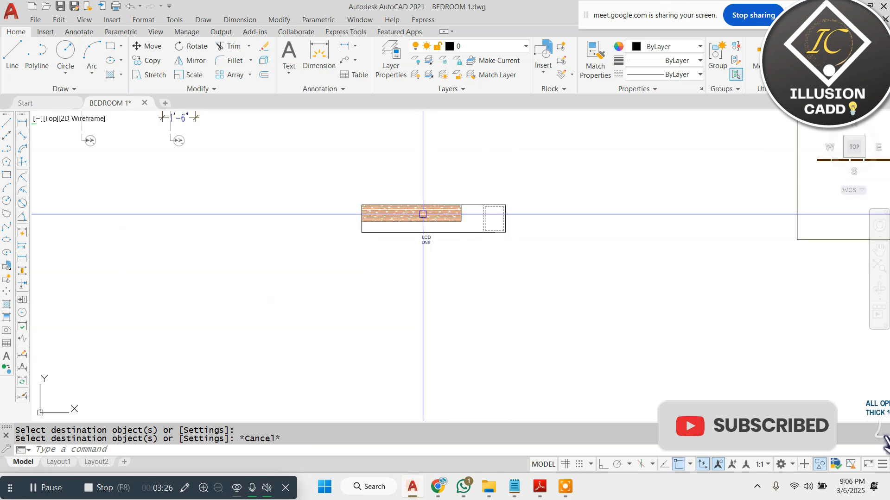
Step: Copy the LCD UNIT label into the dashed end compartment
scroll(422, 218, up, 4)
key(Escape)
key(Escape)
click(438, 253)
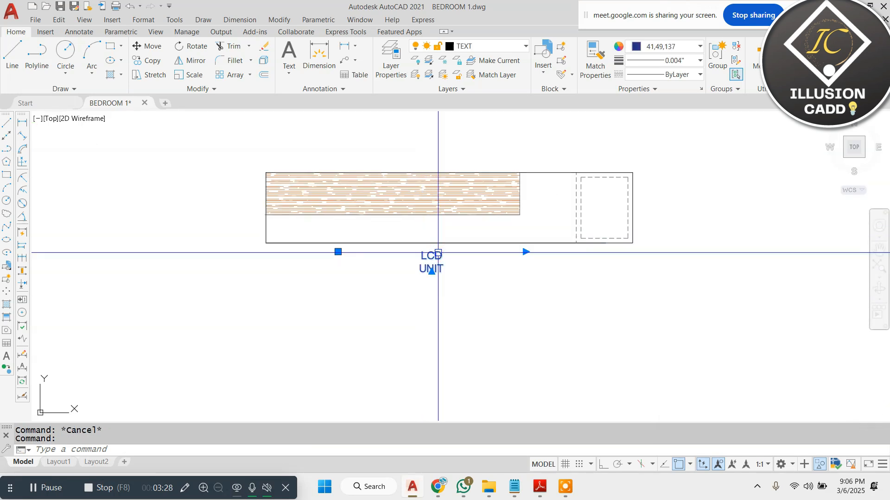
scroll(596, 157, up, 3)
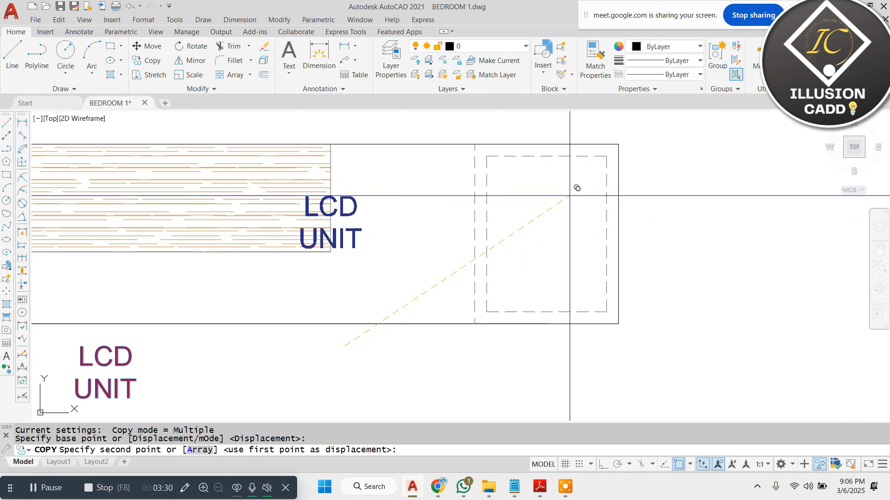
scroll(576, 188, down, 1)
click(716, 197)
key(Escape)
key(Escape)
scroll(539, 231, down, 6)
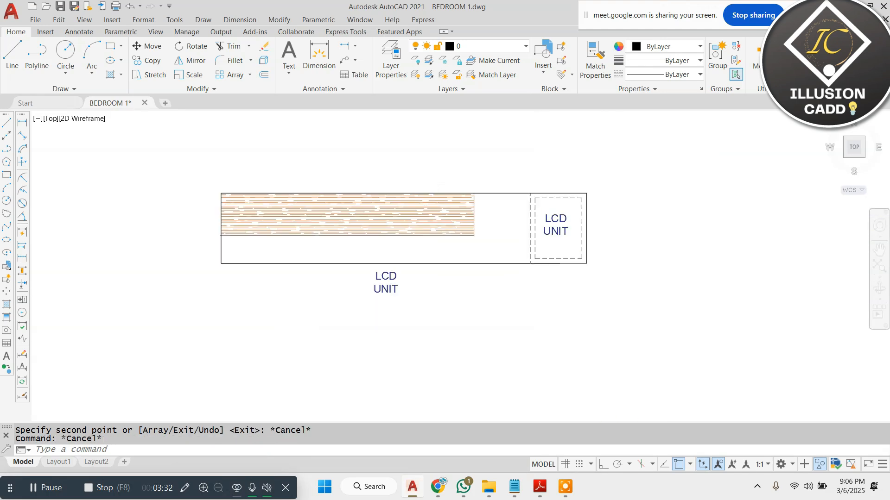
Step: Copy the OPEN SHELF label from the T.V unit plan to the LCD unit and erase the LCD UNIT copy in the compartment
scroll(468, 162, up, 10)
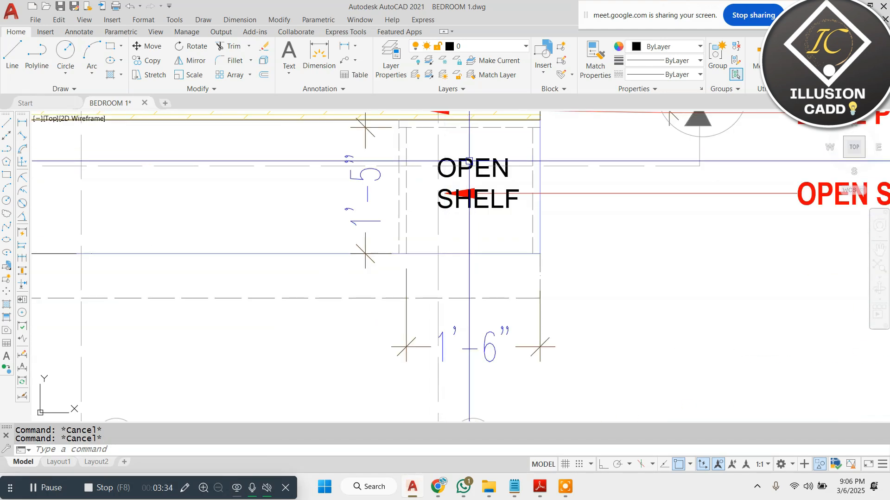
text(co)
key(Return)
click(469, 162)
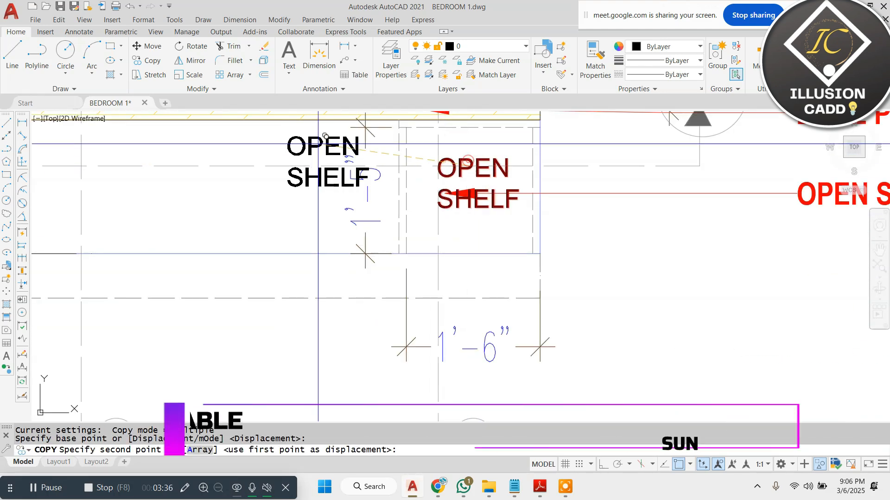
scroll(602, 259, down, 8)
scroll(722, 298, up, 5)
scroll(760, 304, up, 2)
middle_drag(761, 304, 615, 254)
scroll(614, 257, up, 2)
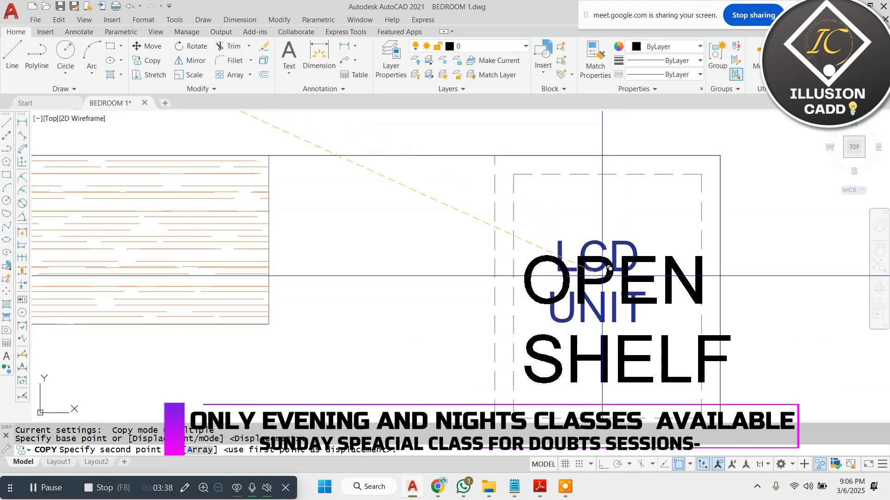
click(602, 274)
key(Escape)
scroll(586, 263, down, 2)
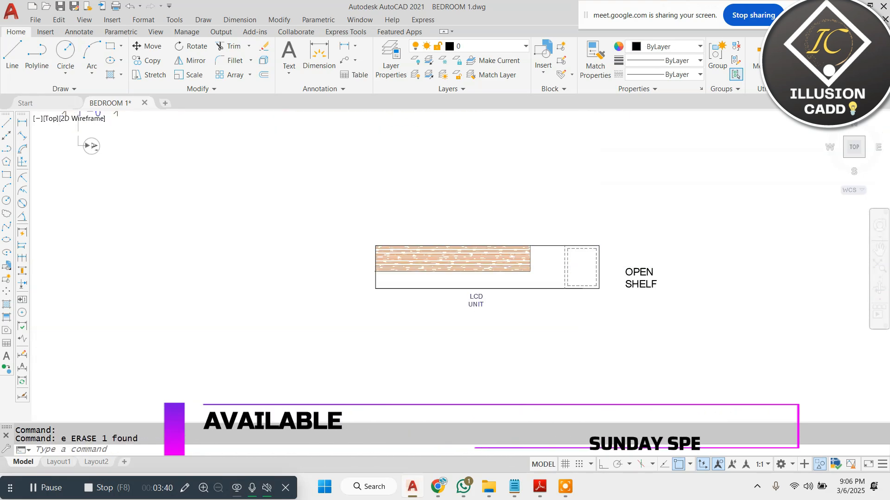
Step: Move the copied OPEN SHELF label from beside the LCD unit into the dashed end compartment
scroll(616, 270, up, 2)
click(667, 263)
text(m)
click(685, 303)
scroll(579, 267, up, 2)
click(584, 286)
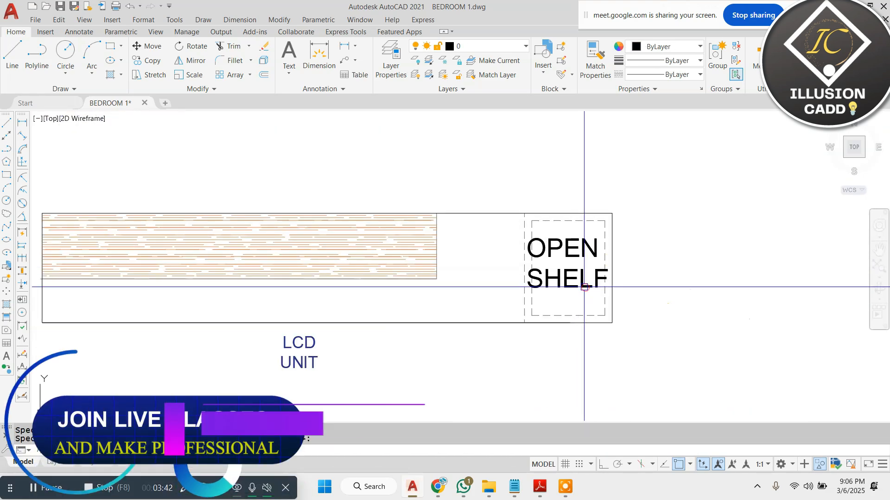
Step: Scale the OPEN SHELF label down so it fits inside the dashed compartment
click(573, 278)
scroll(572, 277, up, 2)
text(sc)
click(567, 250)
scroll(579, 244, up, 2)
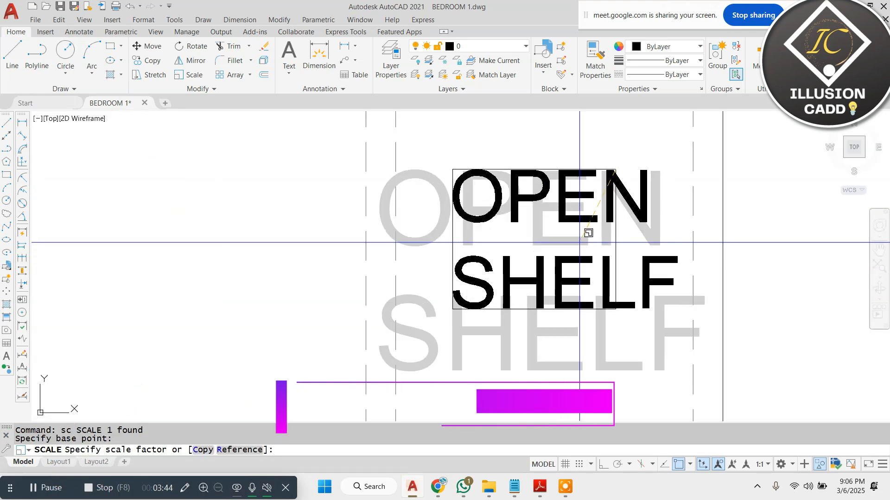
click(590, 224)
Step: Move the reduced OPEN SHELF label to the middle of the dashed compartment
click(624, 158)
click(590, 210)
scroll(483, 219, down, 2)
text(m)
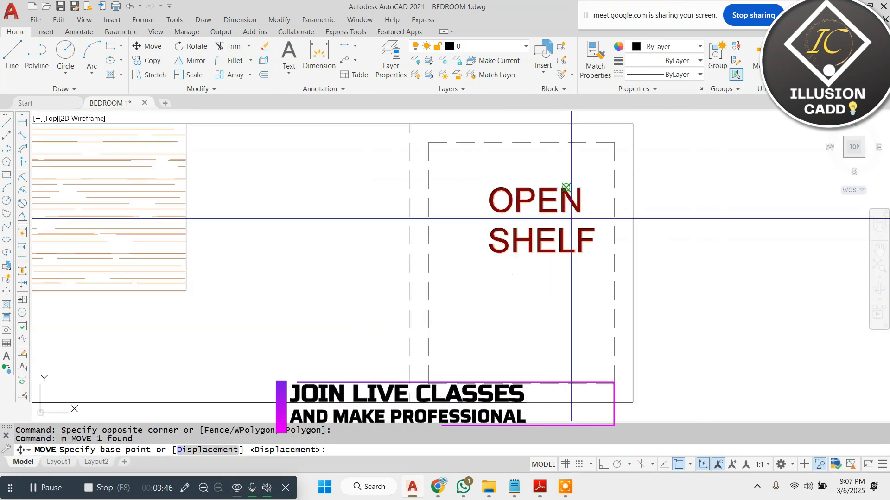
click(736, 187)
click(730, 211)
scroll(600, 263, down, 6)
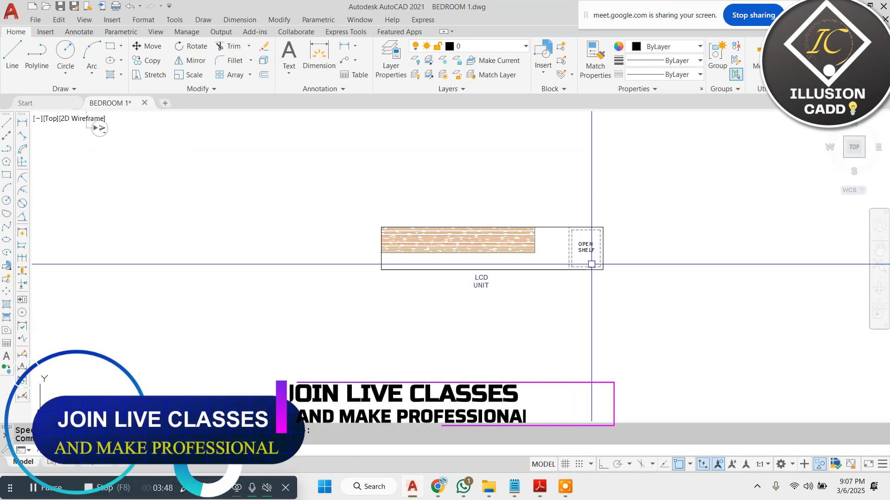
scroll(579, 271, up, 3)
key(Escape)
key(Escape)
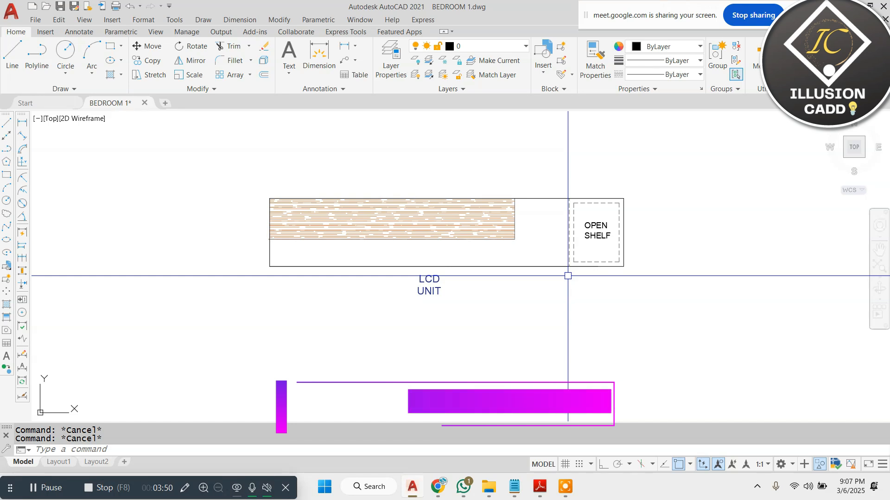
Step: Change the LCD unit's AR-RROOF hatch color to 99,100,102 and finish editing the hatch
click(424, 212)
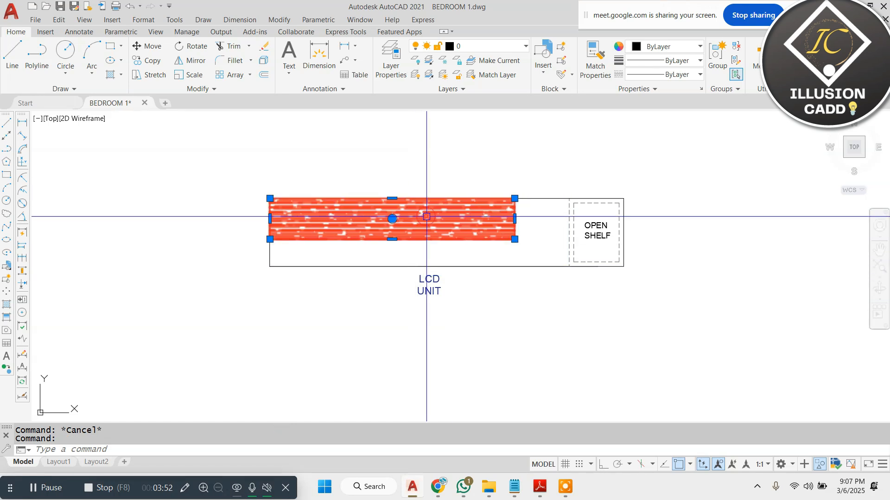
click(335, 65)
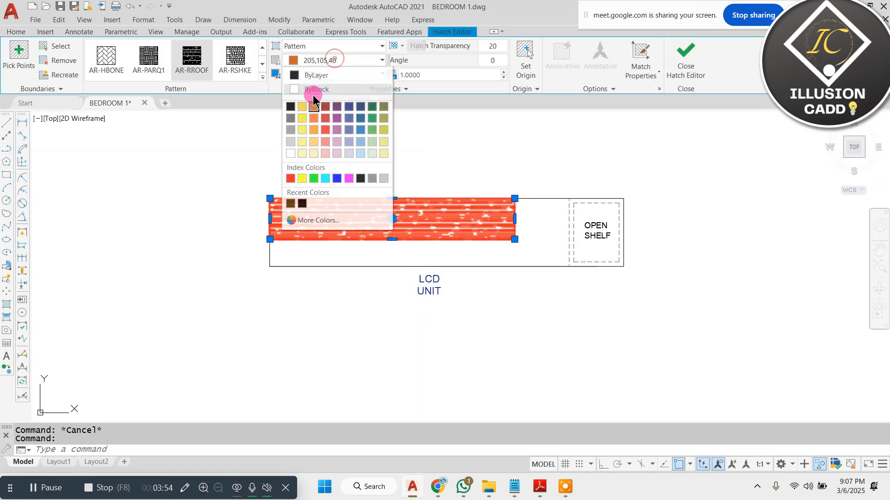
click(297, 120)
click(686, 61)
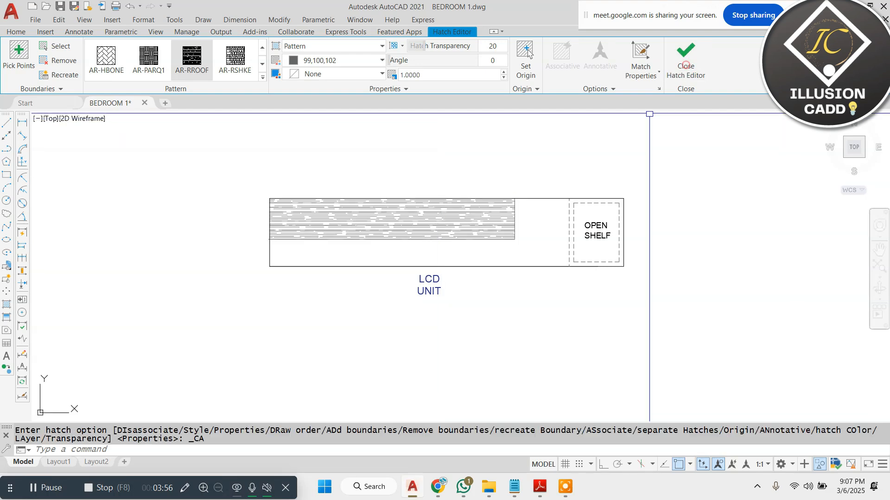
Step: Move the vertical section line and its markers from the middle of the T.V unit plan to the empty space beside the LCD unit
scroll(470, 246, down, 4)
scroll(476, 250, up, 2)
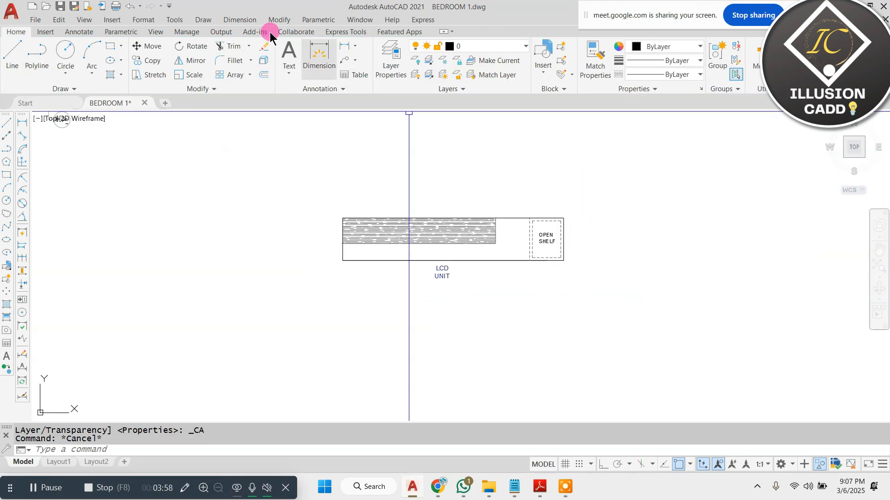
scroll(485, 250, down, 4)
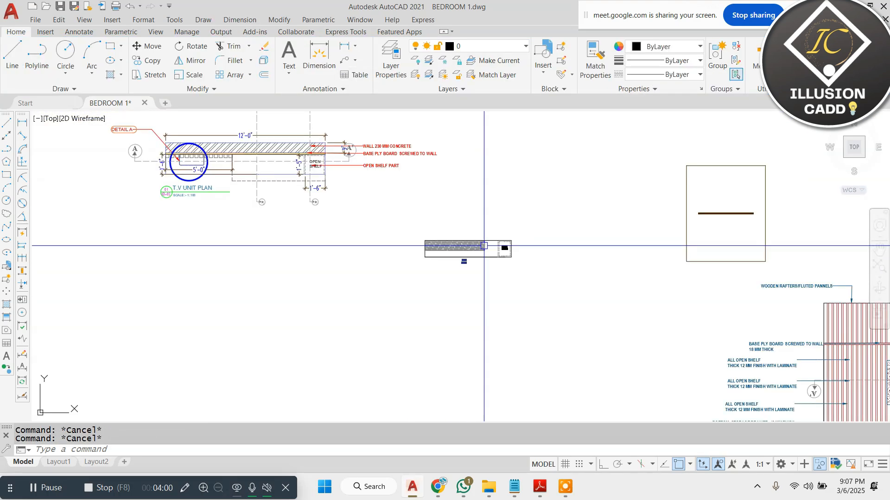
scroll(483, 246, down, 2)
scroll(304, 203, up, 4)
click(415, 220)
click(366, 264)
scroll(407, 276, down, 2)
scroll(409, 144, up, 4)
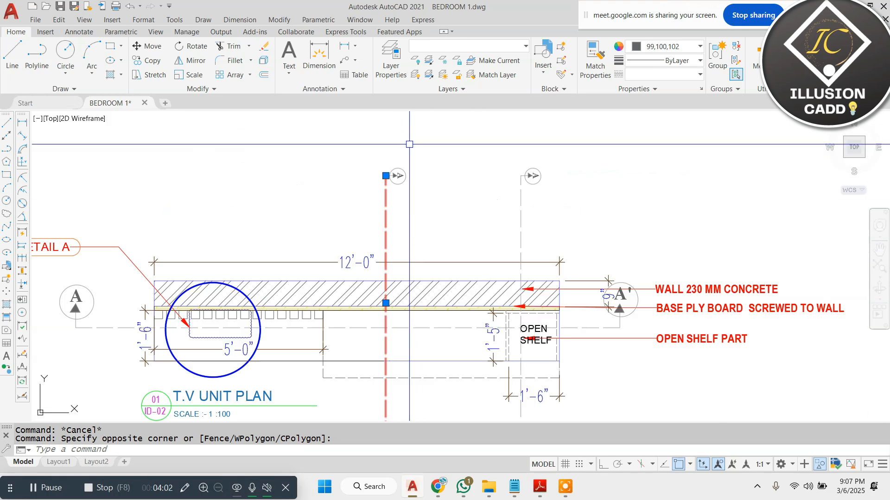
click(409, 144)
click(345, 214)
key(space)
click(353, 241)
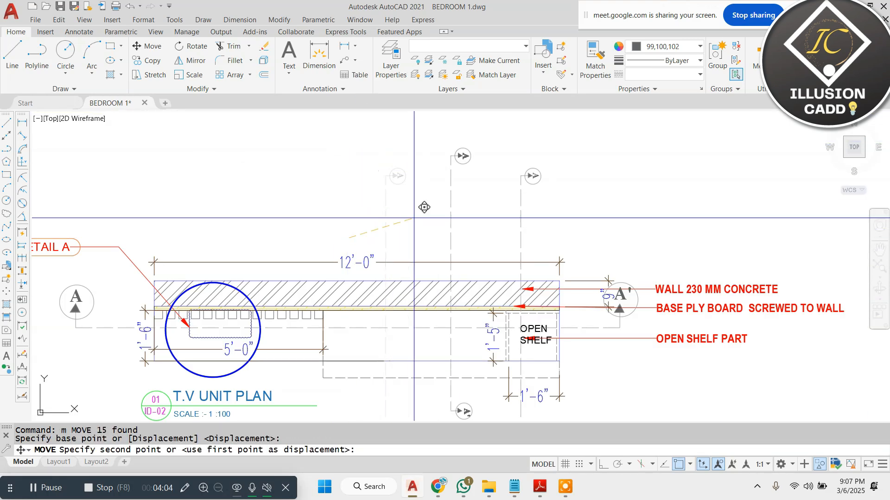
scroll(419, 215, down, 4)
scroll(460, 324, up, 2)
scroll(413, 235, down, 4)
scroll(447, 292, up, 4)
click(446, 281)
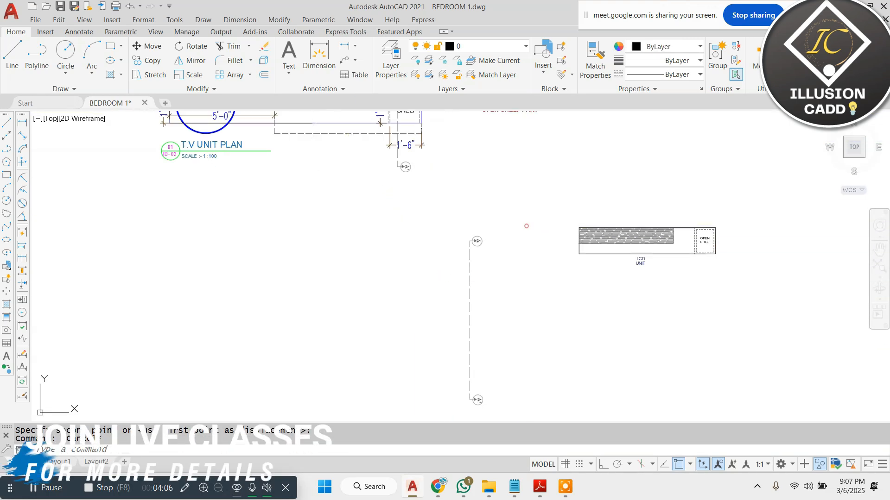
Step: Group the relocated vertical section line with both of its end markers
click(526, 224)
click(397, 397)
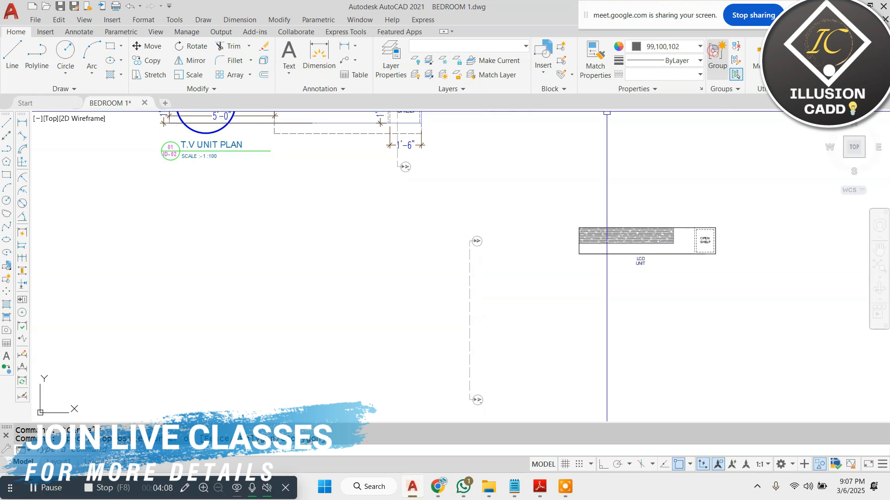
click(714, 50)
Step: Scale the grouped vertical section line down to about half its size, using a base point on the line
click(512, 262)
click(413, 322)
text(ssc)
key(Return)
scroll(472, 321, up, 2)
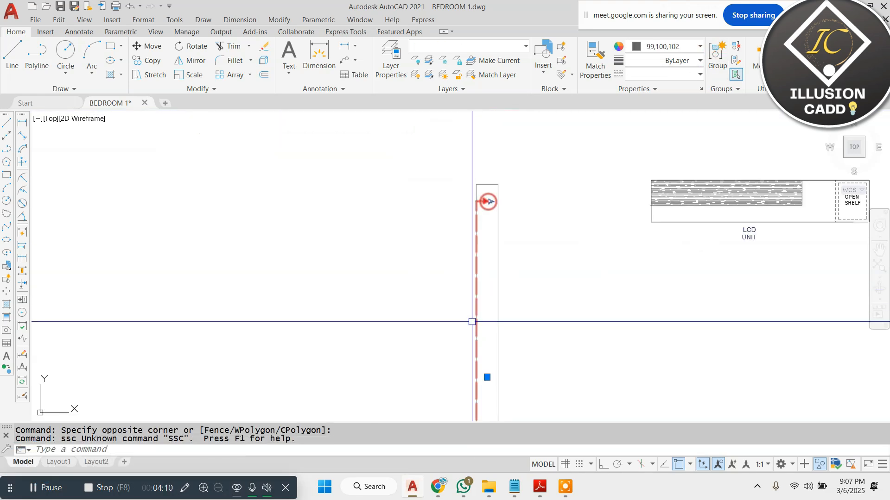
key(Escape)
text(sc)
key(Return)
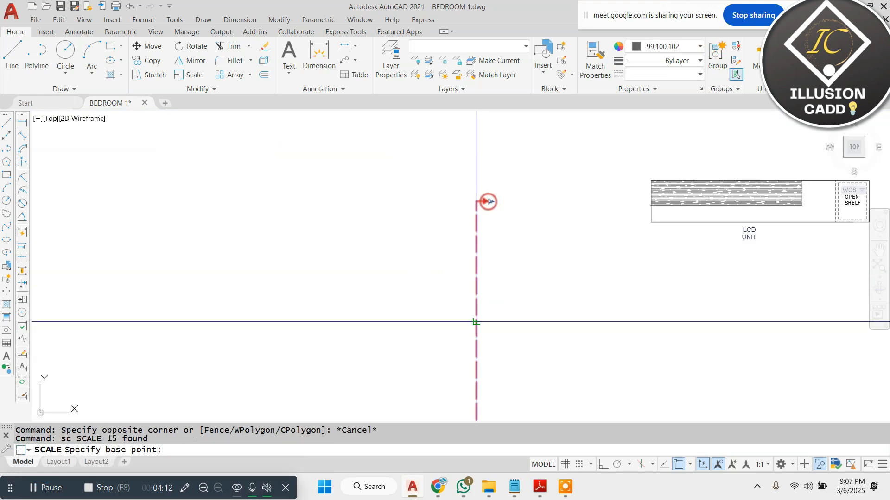
click(478, 319)
click(570, 314)
Step: Move the reduced vertical section line onto the LCD unit so it crosses the unit just past its midpoint
click(552, 297)
click(405, 339)
text(m)
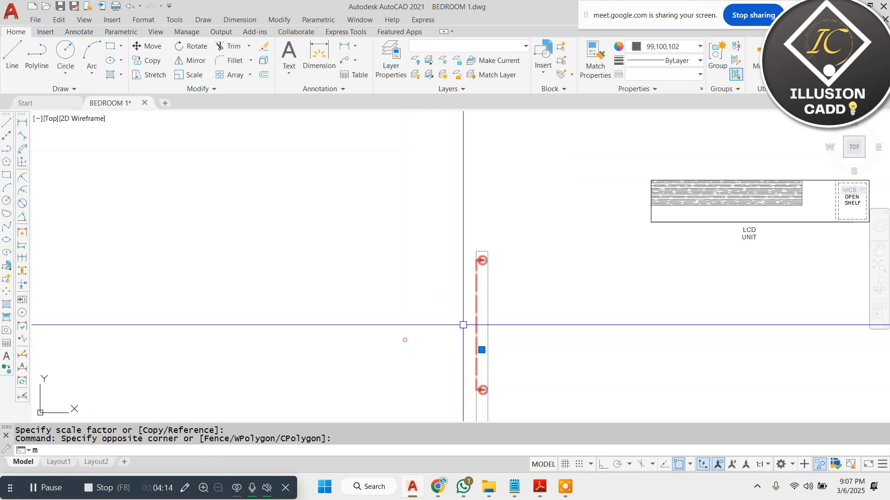
key(Return)
click(477, 323)
scroll(341, 294, down, 5)
scroll(530, 250, up, 5)
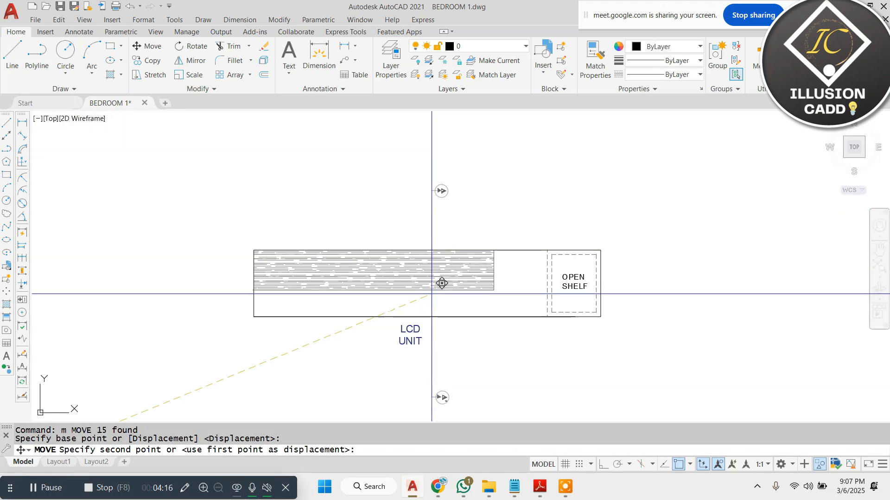
scroll(479, 235, down, 6)
key(Escape)
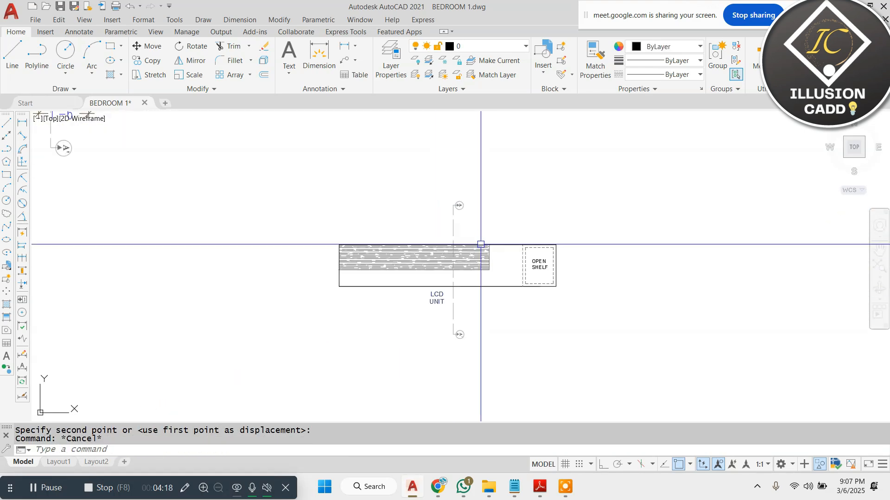
Step: Move the horizontal A–A' section line and its markers from the T.V unit plan to the empty space below it
scroll(114, 161, up, 10)
click(129, 167)
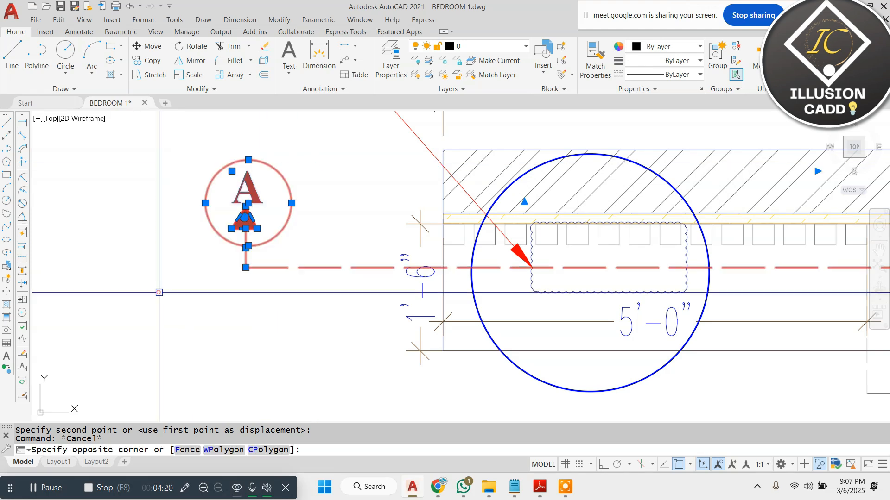
scroll(129, 166, down, 8)
scroll(343, 169, up, 3)
scroll(529, 195, up, 4)
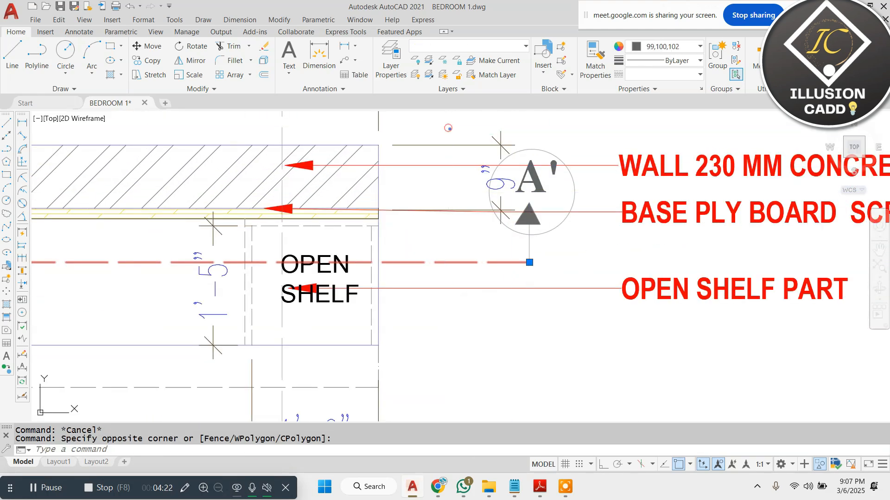
click(585, 272)
scroll(518, 219, down, 6)
text(m)
click(448, 229)
scroll(446, 204, down, 2)
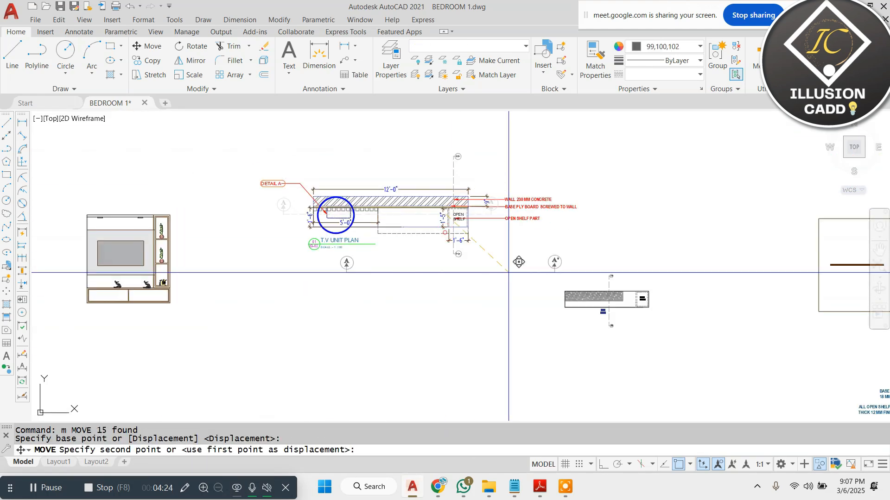
scroll(503, 305, up, 2)
click(476, 298)
key(Escape)
Step: Group the A–A' section line with its two end markers
click(568, 246)
click(104, 333)
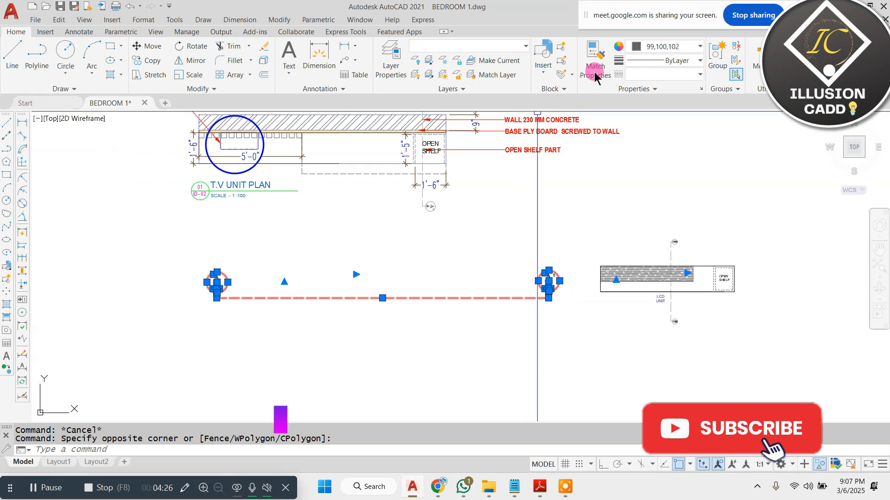
click(713, 57)
Step: Scale the grouped A–A' section line down to about half its size from the middle of the line
click(451, 259)
click(411, 302)
text(sc)
click(404, 299)
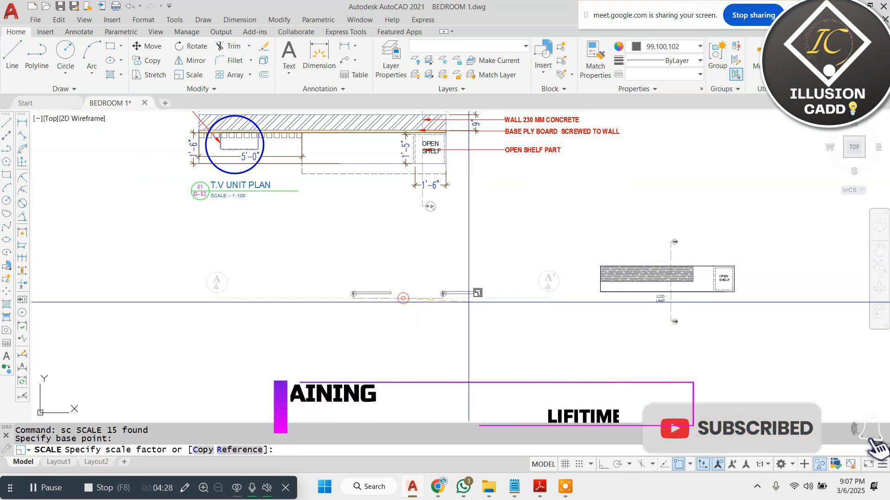
click(517, 304)
Step: Move the reduced A–A' section line onto the LCD unit so it runs lengthwise with a marker beyond each end
click(508, 271)
click(413, 335)
text(m)
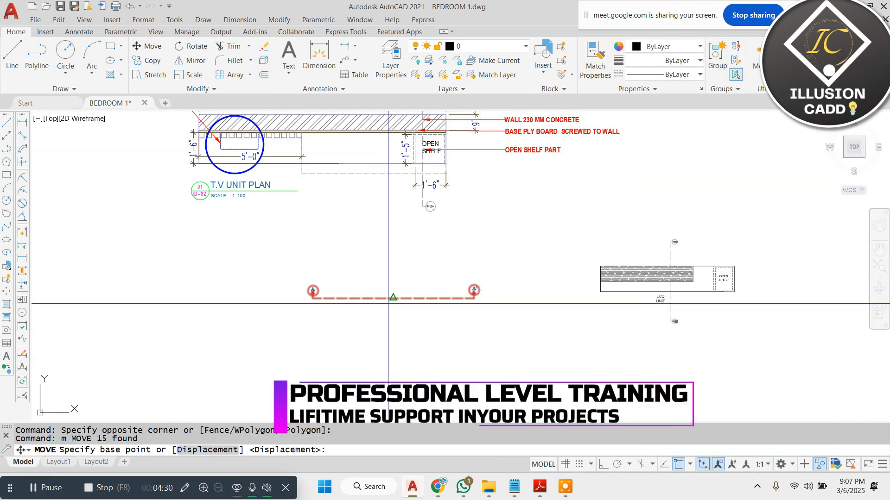
click(388, 302)
scroll(667, 294, up, 4)
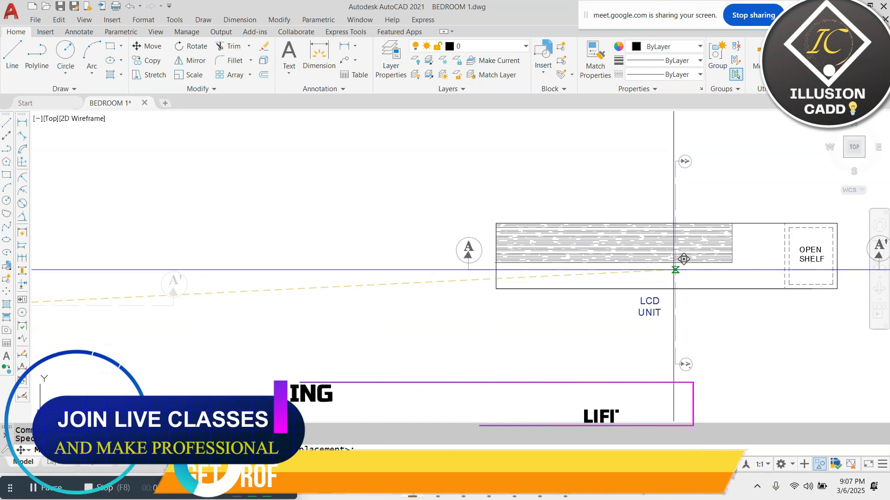
scroll(630, 263, down, 4)
scroll(492, 252, up, 2)
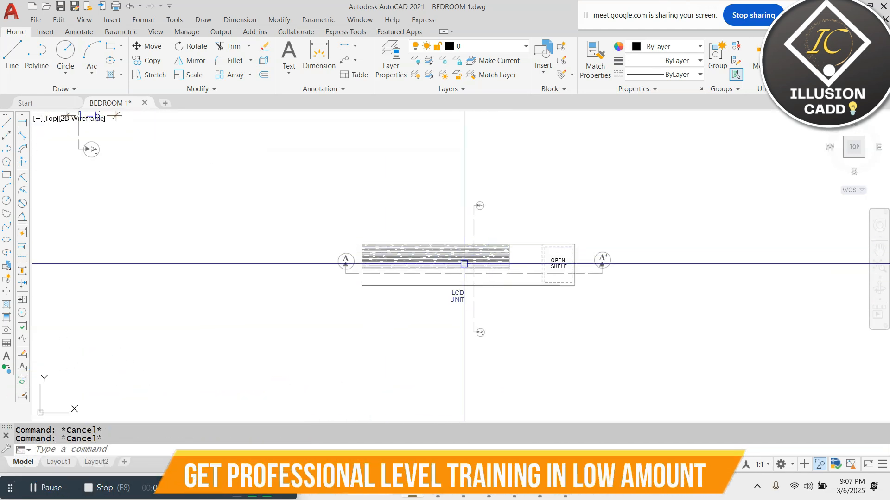
Step: Change the color of both section line groups on the LCD unit to dark orange
click(480, 212)
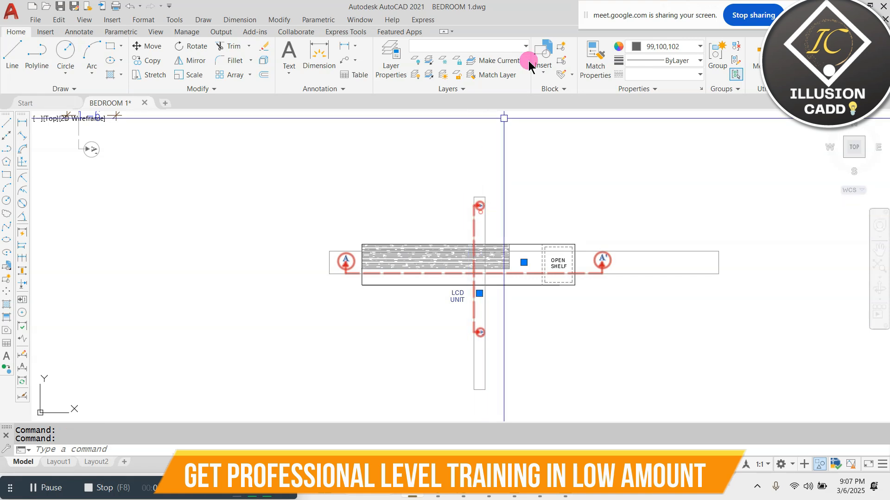
click(661, 47)
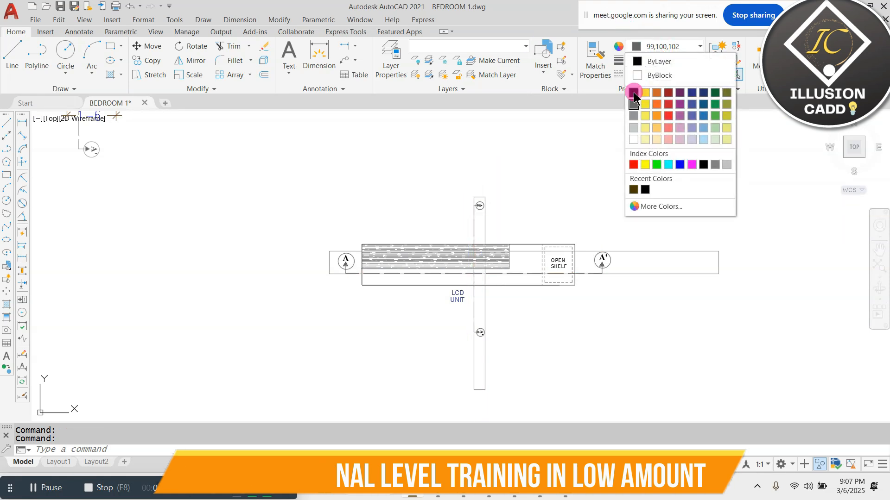
click(664, 94)
key(Escape)
key(Escape)
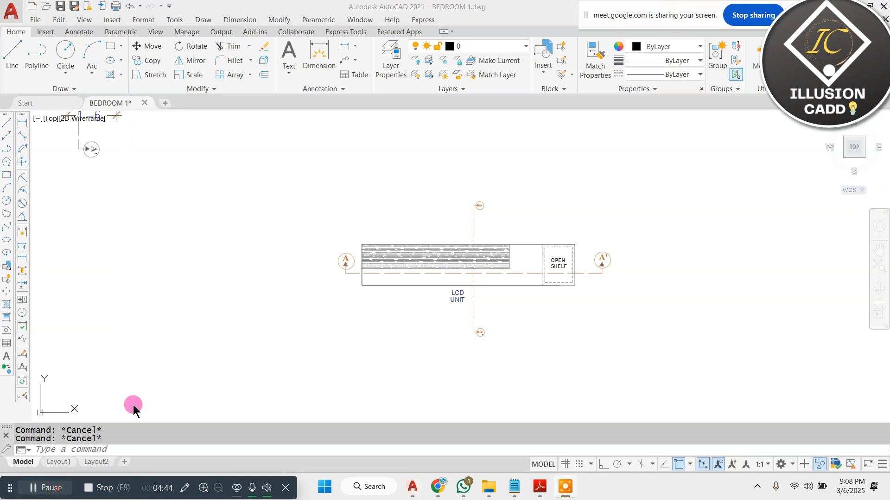
Step: Add a linear dimension for the LCD unit's overall length above the plan
scroll(510, 273, down, 5)
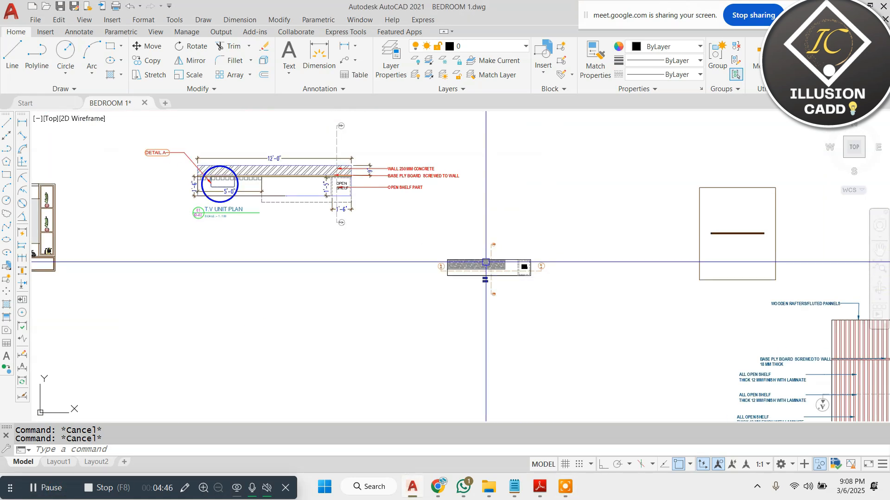
scroll(485, 256, up, 4)
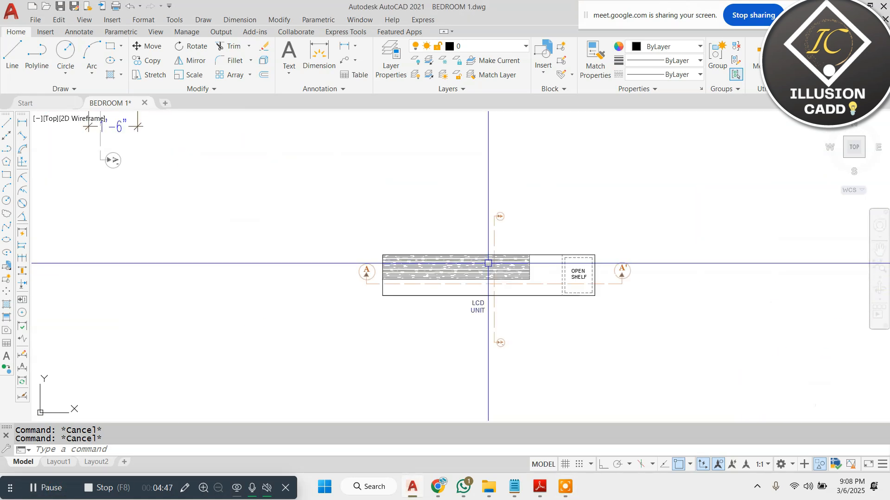
click(246, 23)
click(248, 48)
scroll(389, 241, up, 4)
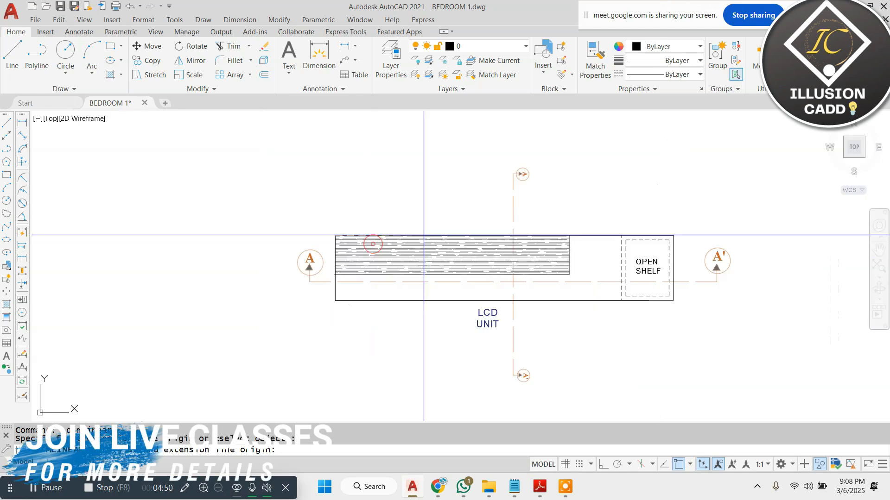
click(335, 236)
click(673, 236)
click(674, 210)
key(Escape)
Step: Add a linear dimension for the LCD unit's depth beside its hatched end, outside the A marker
key(Return)
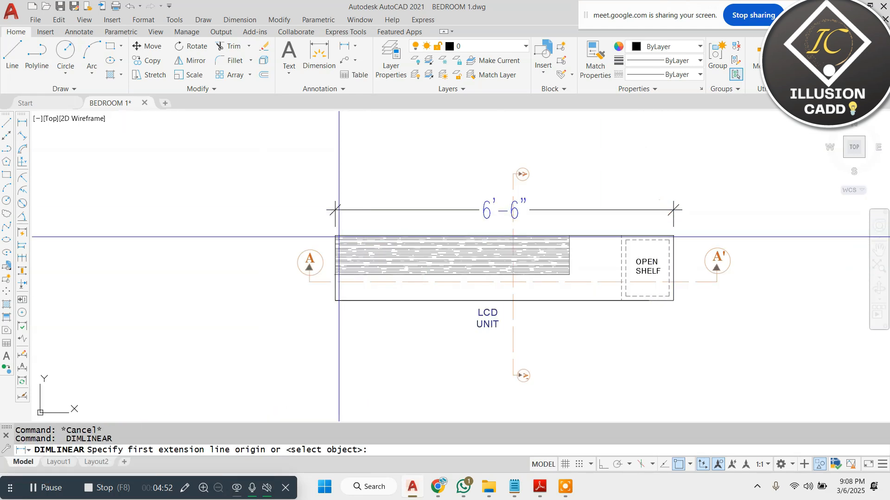
click(335, 236)
click(335, 301)
click(265, 266)
key(Escape)
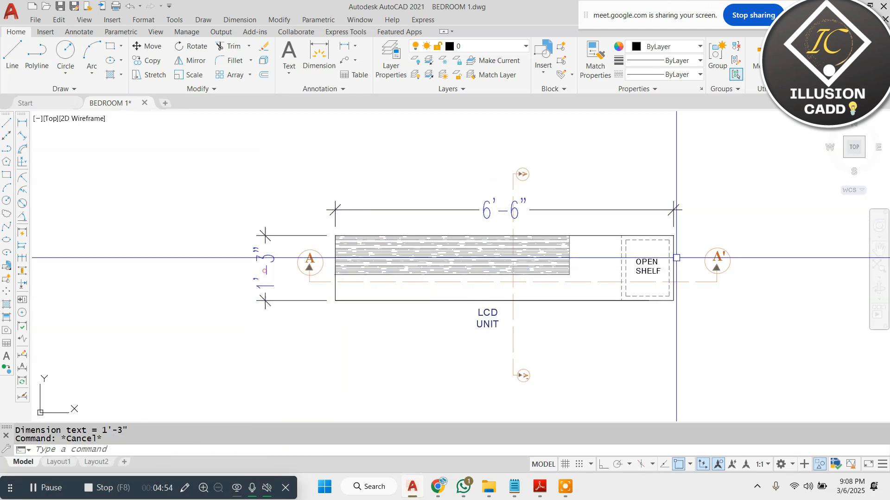
Step: Dimension the width of the open-shelf compartment above the LCD unit plan
click(622, 236)
click(673, 236)
click(626, 189)
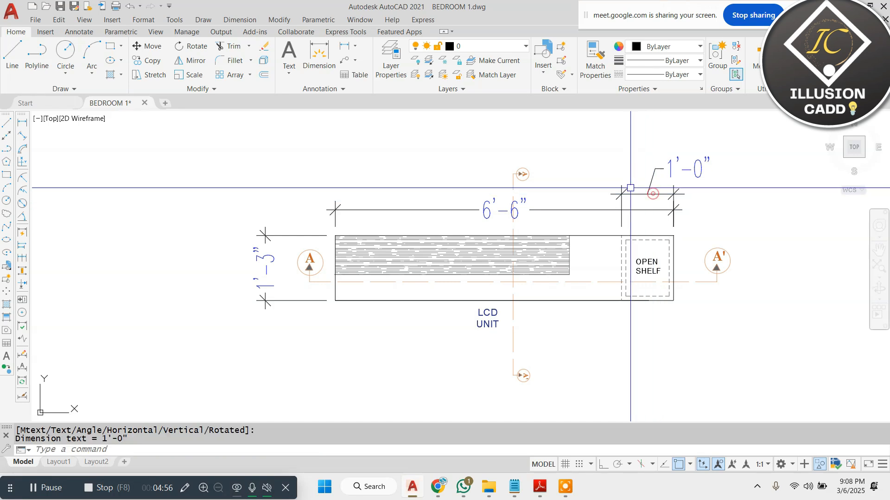
scroll(626, 189, down, 2)
scroll(598, 219, up, 2)
key(Escape)
Step: Dimension the length of the hatched panel, placing the dimension above the overall length dimension
key(Return)
click(585, 207)
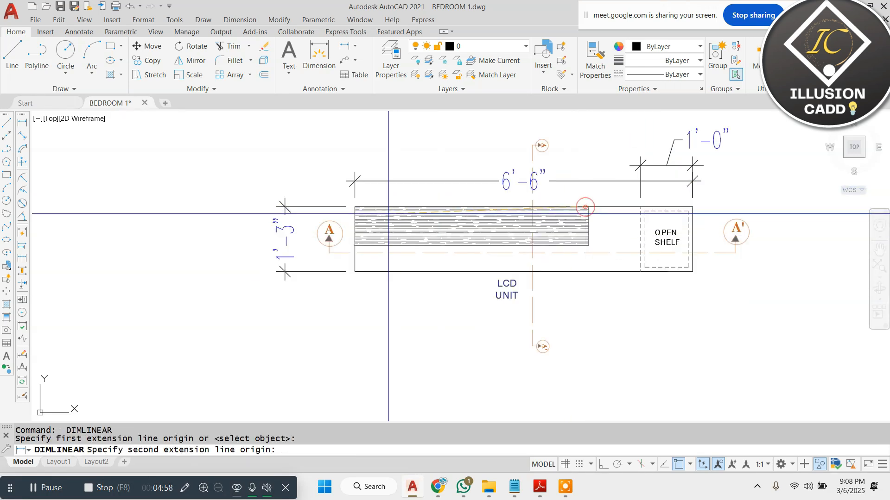
click(355, 206)
click(431, 154)
key(Escape)
scroll(494, 236, down, 5)
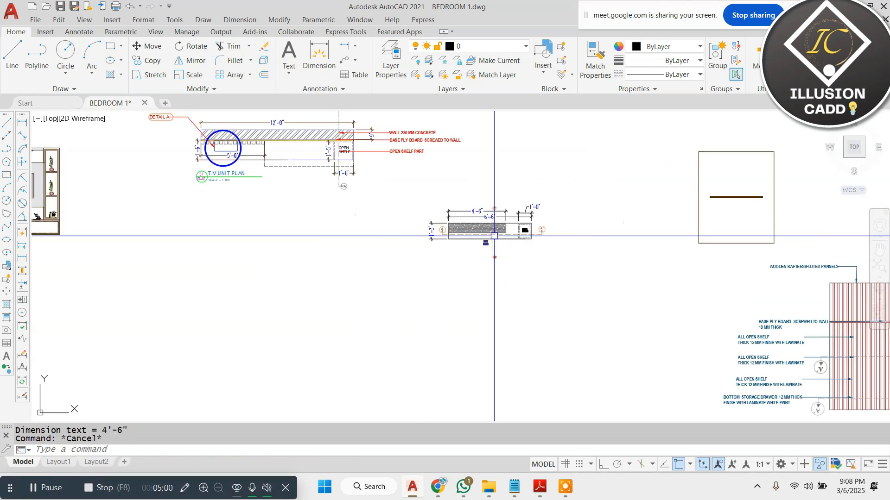
scroll(494, 236, down, 2)
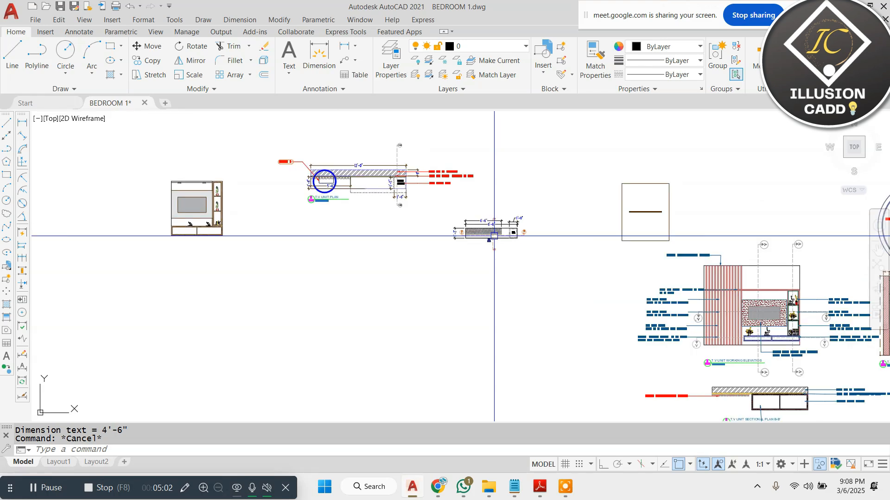
scroll(180, 183, up, 4)
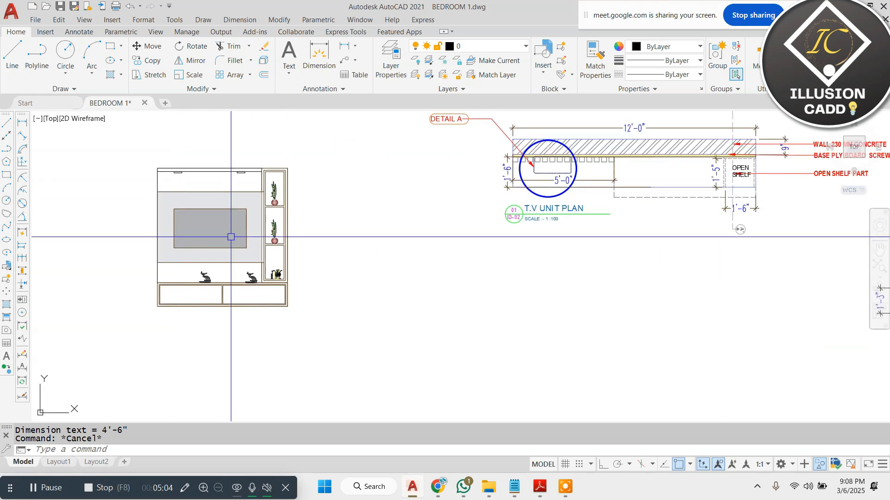
scroll(231, 236, down, 4)
scroll(533, 271, up, 4)
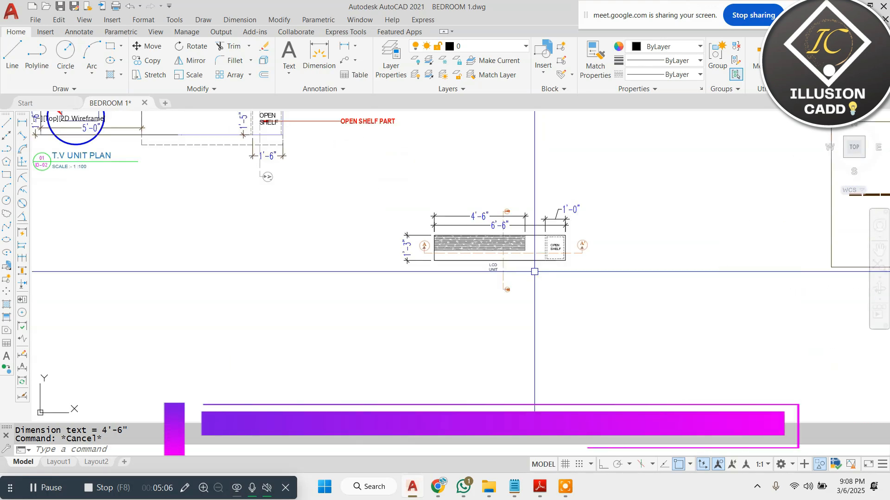
scroll(533, 271, up, 2)
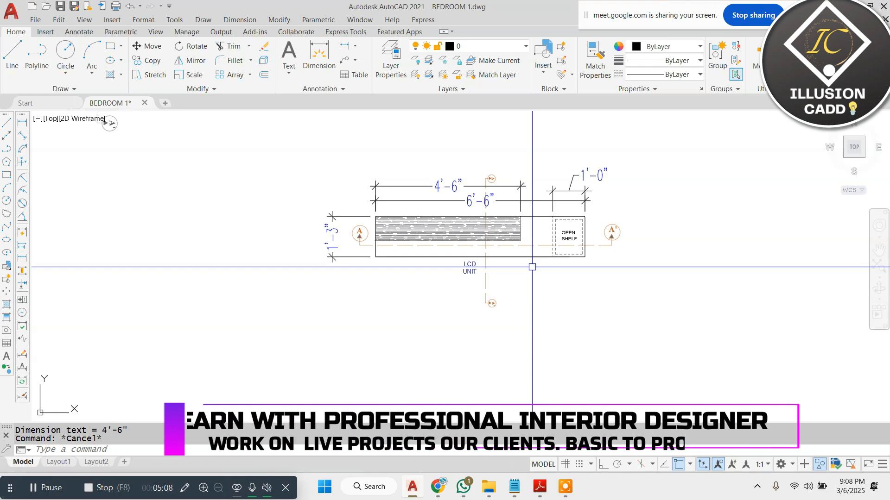
click(240, 19)
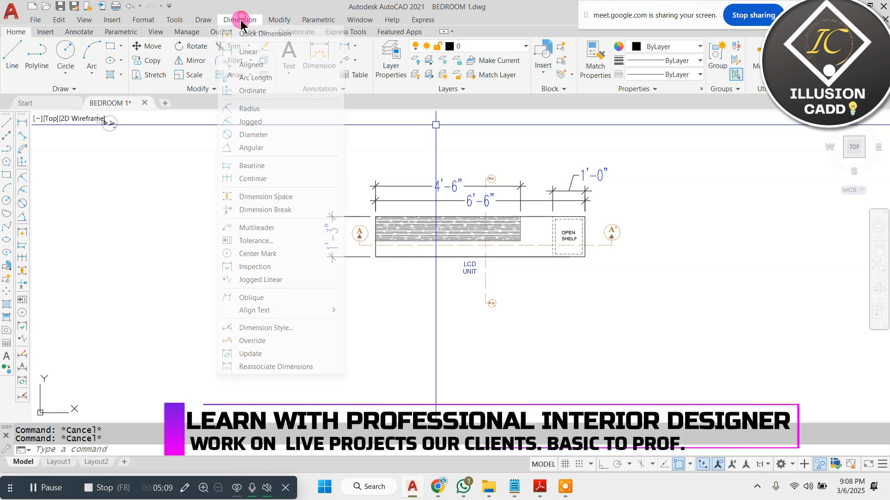
click(243, 52)
scroll(583, 206, up, 2)
click(575, 217)
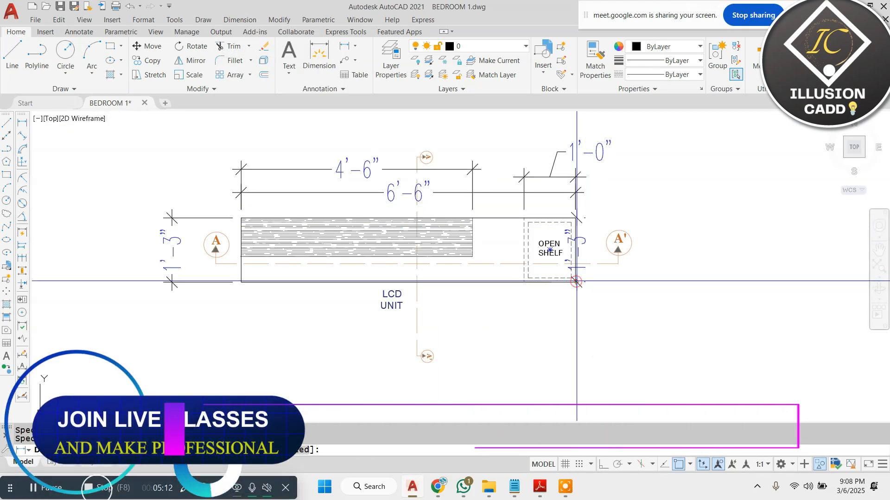
key(Escape)
scroll(576, 278, down, 2)
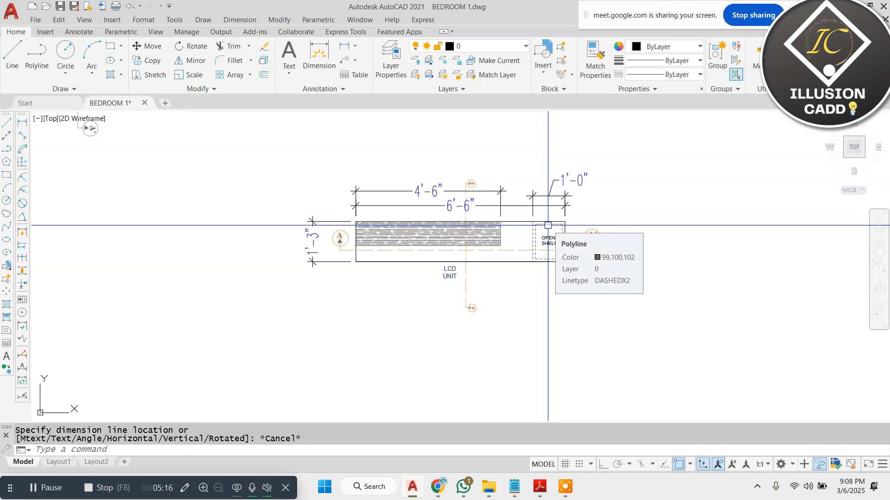
Step: Move the DETAIL A callout and its circle from the T.V unit plan to the empty area beside the LCD unit plan
scroll(519, 246, down, 5)
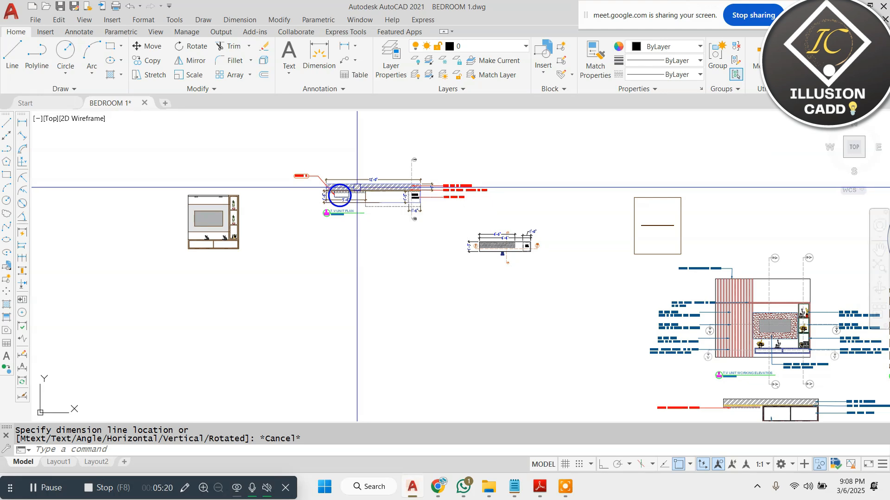
scroll(357, 188, up, 10)
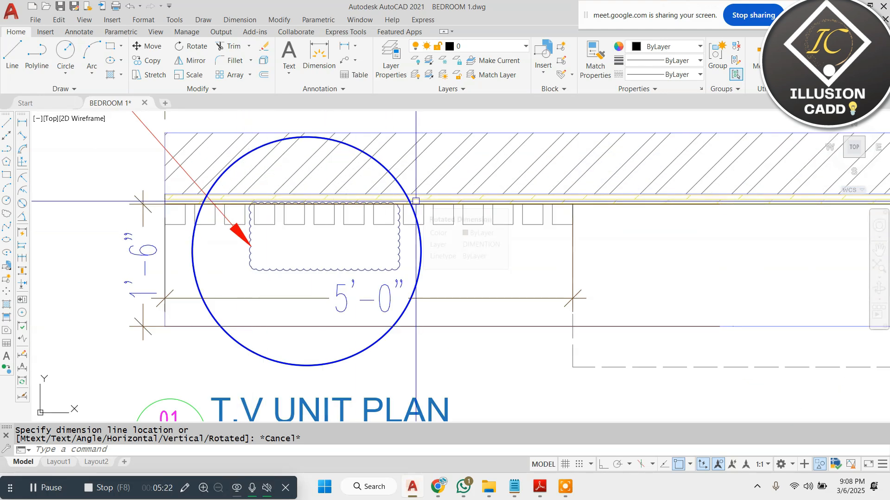
scroll(416, 202, down, 8)
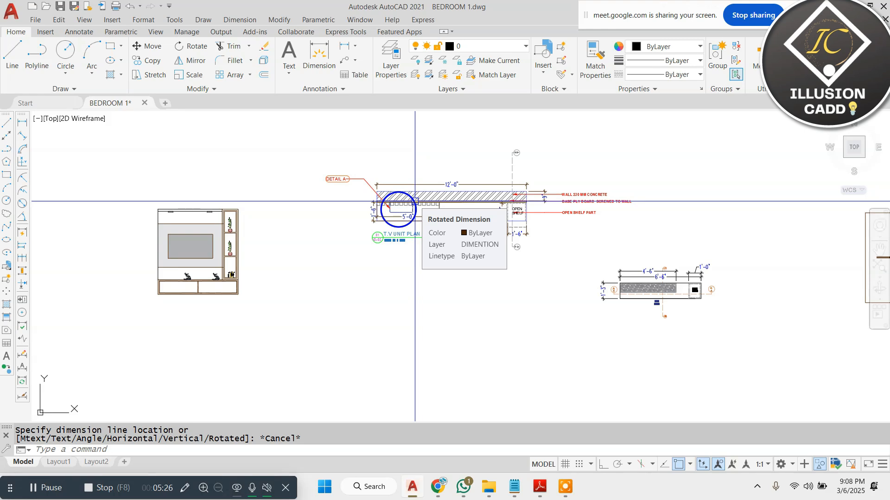
scroll(155, 231, up, 4)
scroll(163, 224, down, 3)
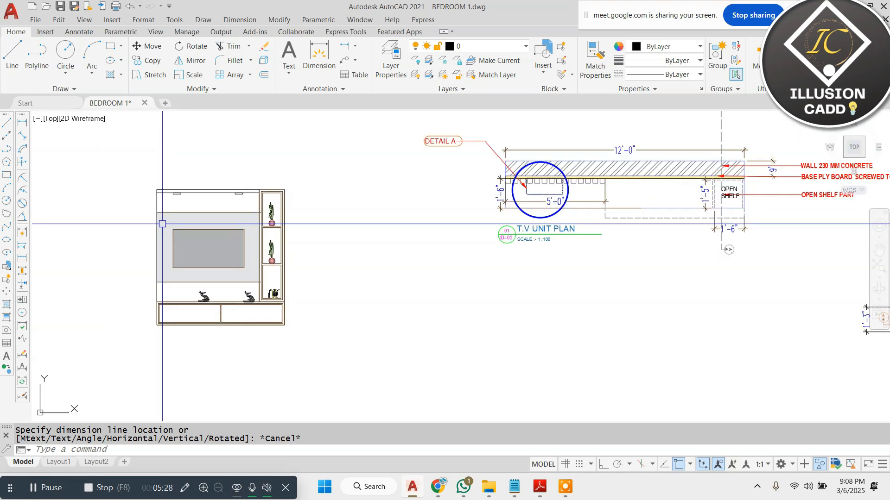
scroll(487, 116, up, 4)
click(466, 124)
click(282, 206)
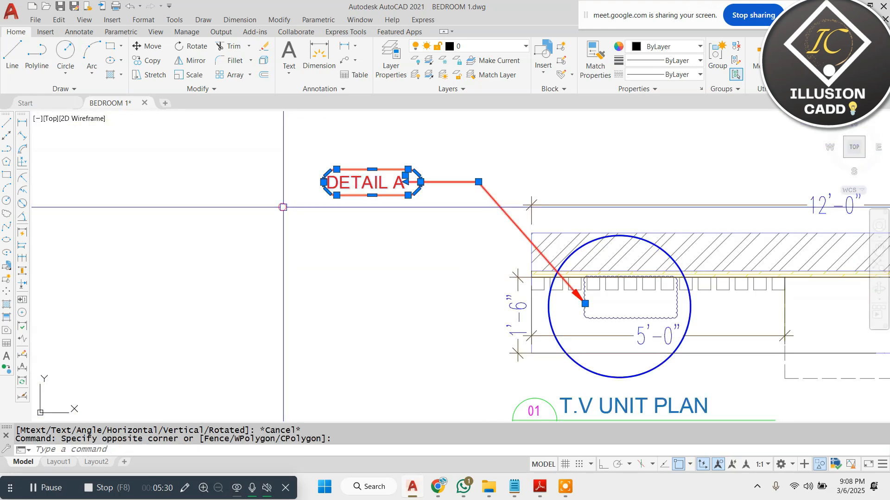
click(660, 255)
key(Escape)
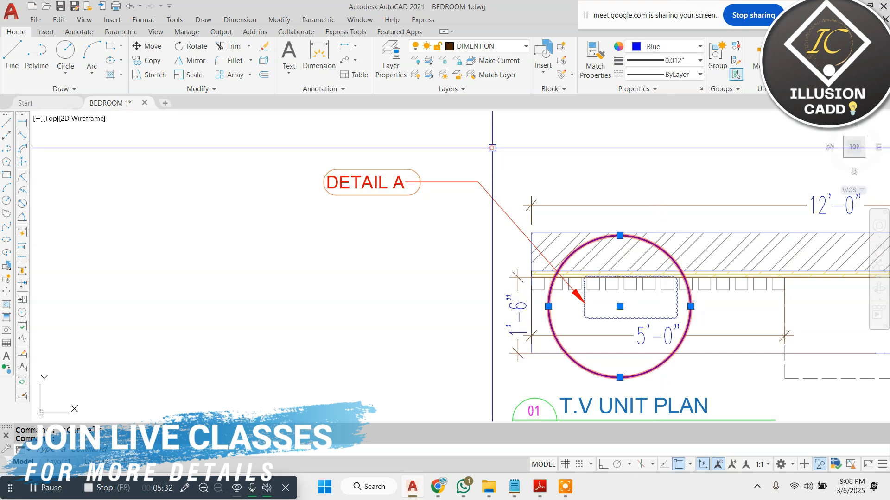
click(493, 148)
click(289, 220)
text(m)
key(space)
click(623, 304)
scroll(520, 205, down, 7)
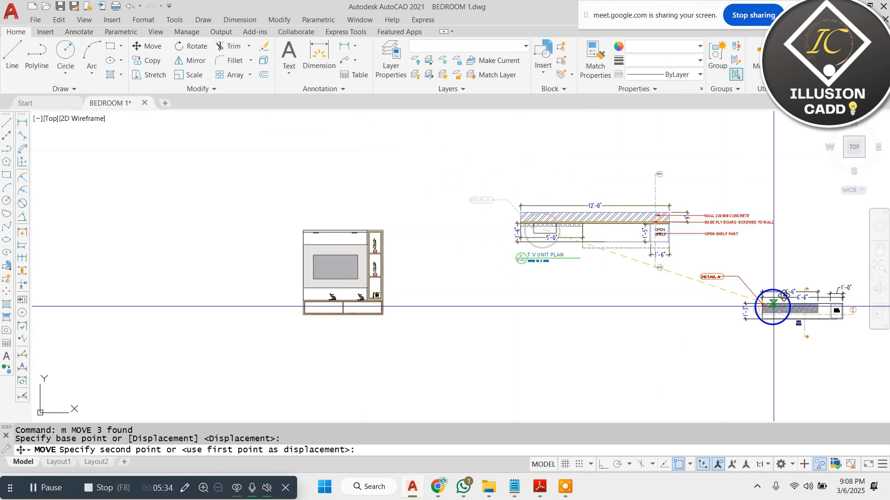
scroll(774, 307, up, 7)
scroll(551, 294, down, 3)
click(441, 321)
Step: Move the DETAIL A callout and circle onto the open-shelf end of the LCD unit plan
key(Escape)
click(492, 302)
click(445, 321)
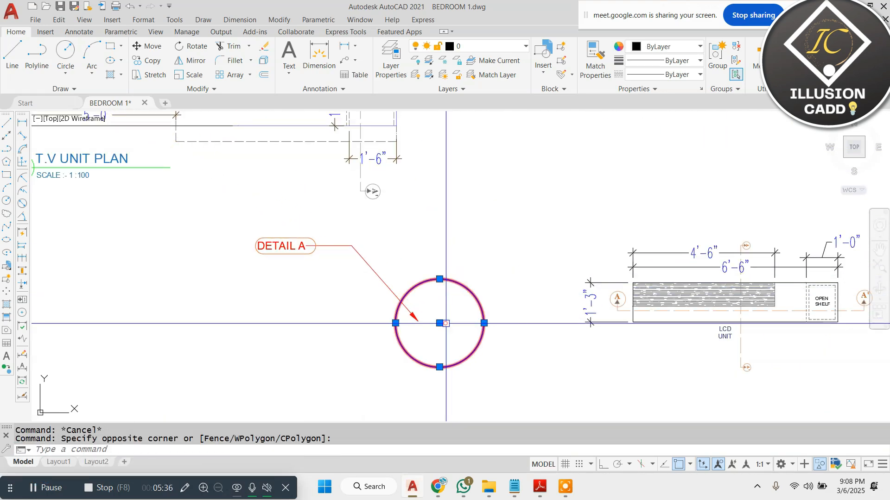
key(Escape)
click(524, 209)
click(201, 362)
text(m)
key(space)
click(448, 319)
scroll(433, 296, down, 2)
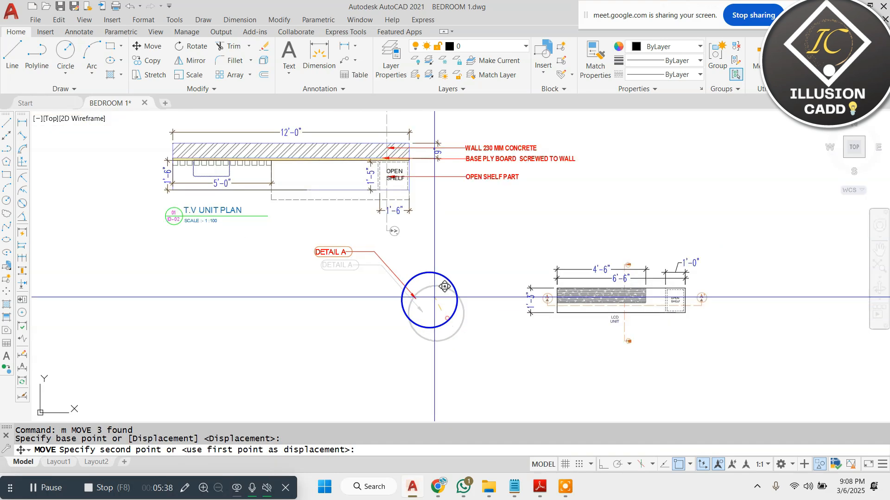
scroll(684, 294, up, 4)
click(687, 280)
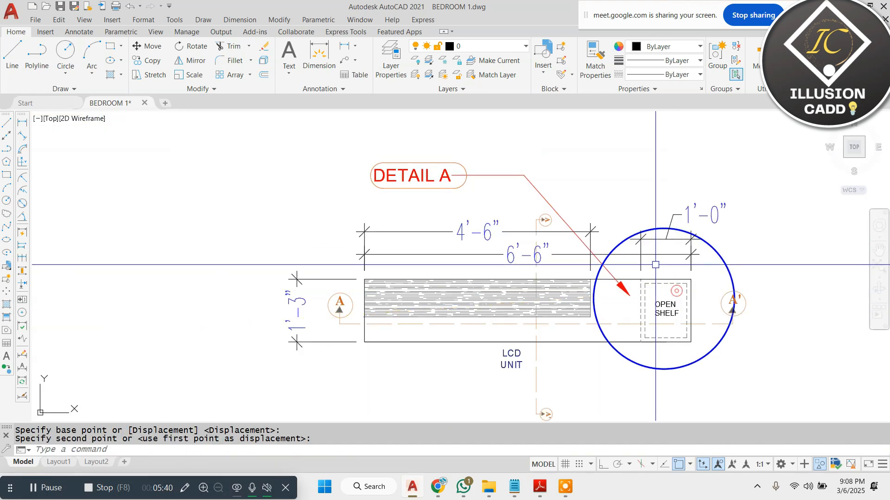
Step: Scale down the DETAIL A callout and its circle about the circle's centre
click(497, 156)
click(463, 189)
text(c)
key(space)
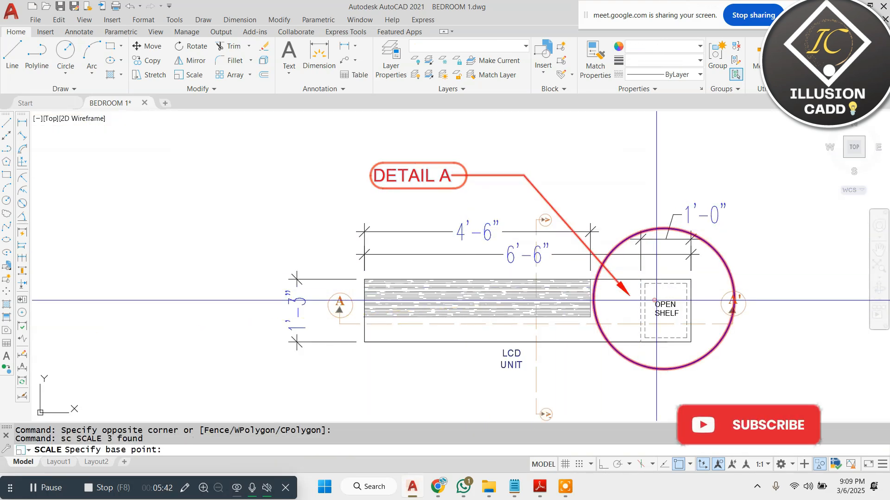
click(663, 299)
scroll(708, 303, up, 2)
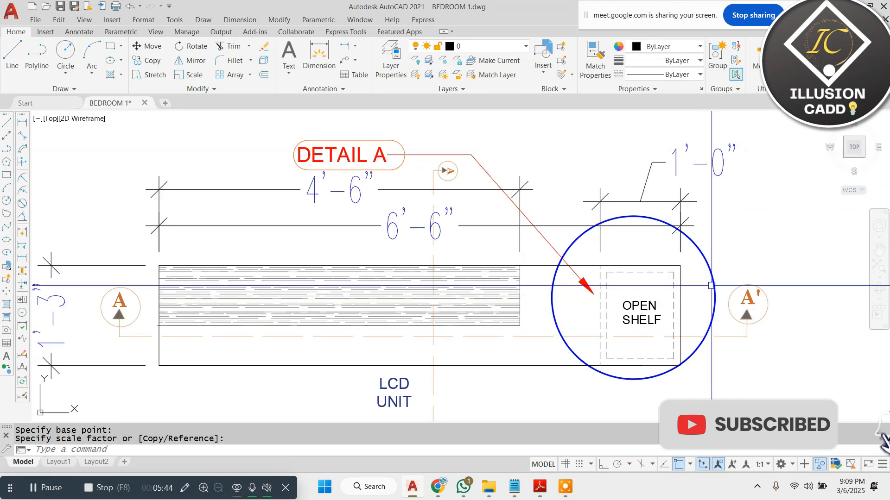
Step: Move the DETAIL A circle, leader and label so that the circle encloses the open-shelf compartment
click(710, 285)
click(432, 154)
click(374, 149)
click(339, 133)
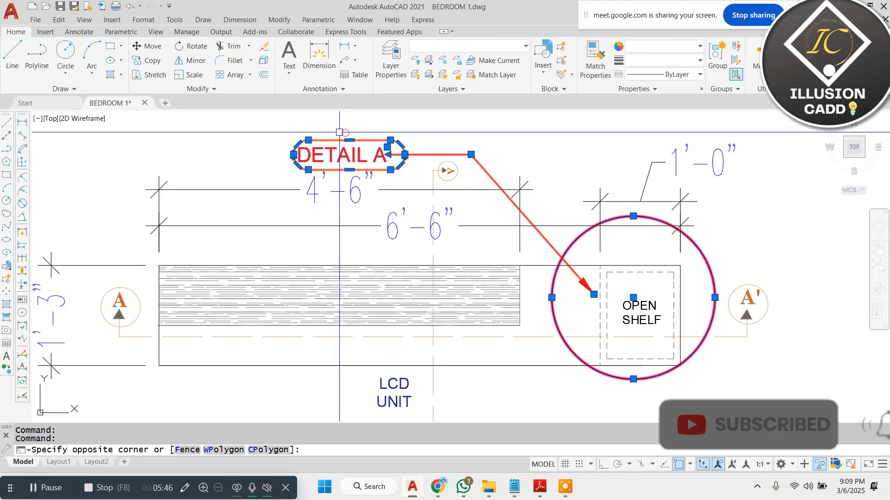
text(m)
key(space)
click(565, 134)
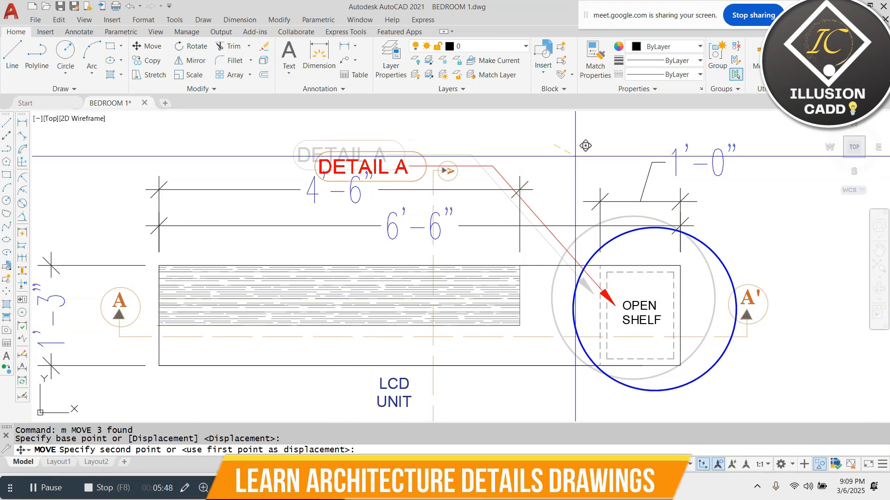
click(585, 145)
key(Escape)
Step: Move the WALL 230 MM CONCRETE leader from the T.V unit plan to just above the LCD unit's open shelf
scroll(564, 172, down, 6)
scroll(499, 119, up, 2)
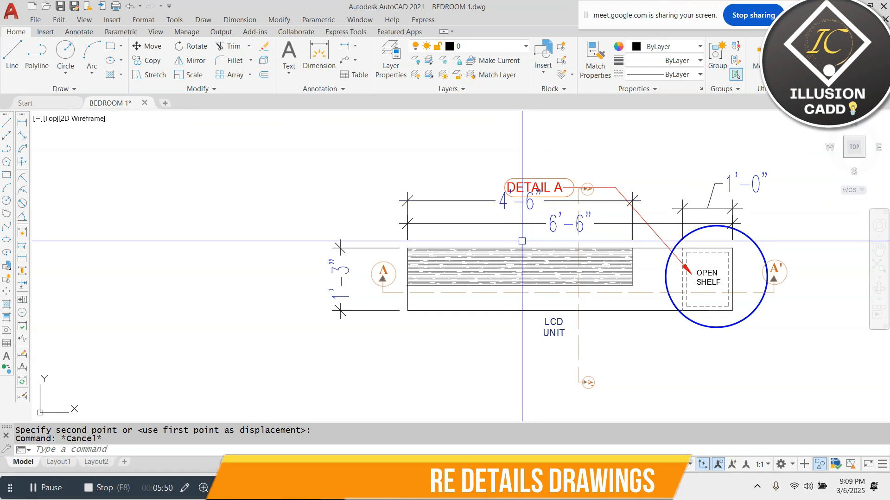
scroll(505, 224, down, 4)
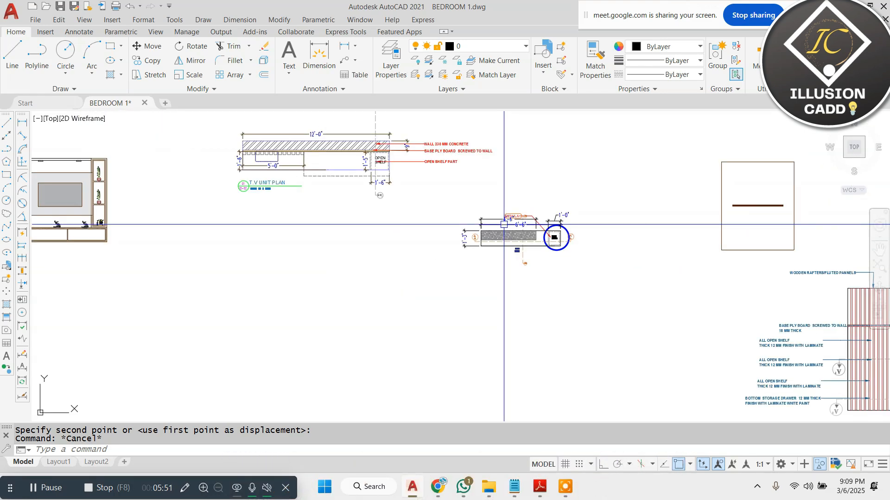
scroll(445, 143, up, 4)
click(438, 149)
text(m)
key(space)
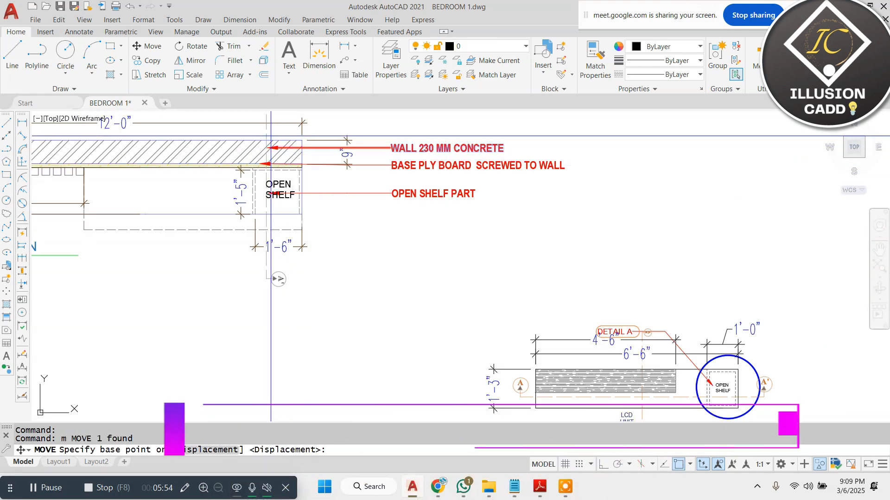
click(267, 147)
scroll(253, 149, down, 4)
scroll(529, 268, up, 4)
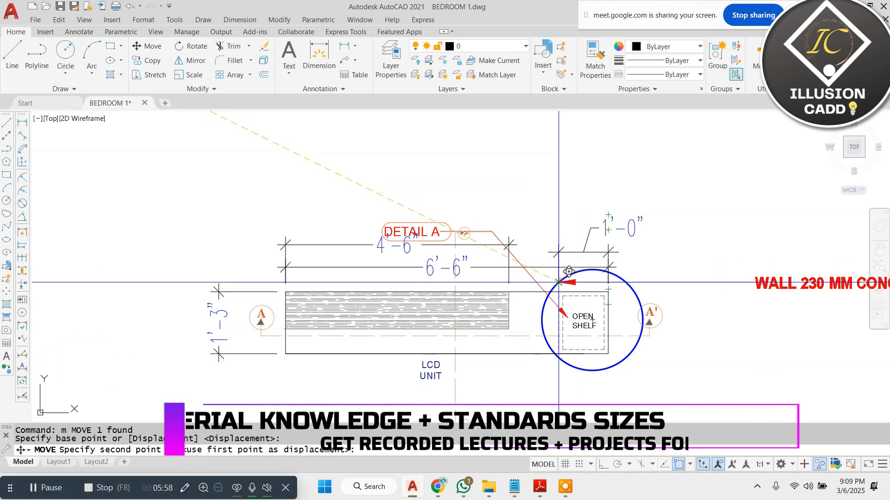
click(560, 278)
Step: Move the BASE PLY BOARD SCREWED TO WALL leader to the end of the LCD unit's hatched panel
scroll(425, 244, down, 4)
scroll(508, 280, down, 2)
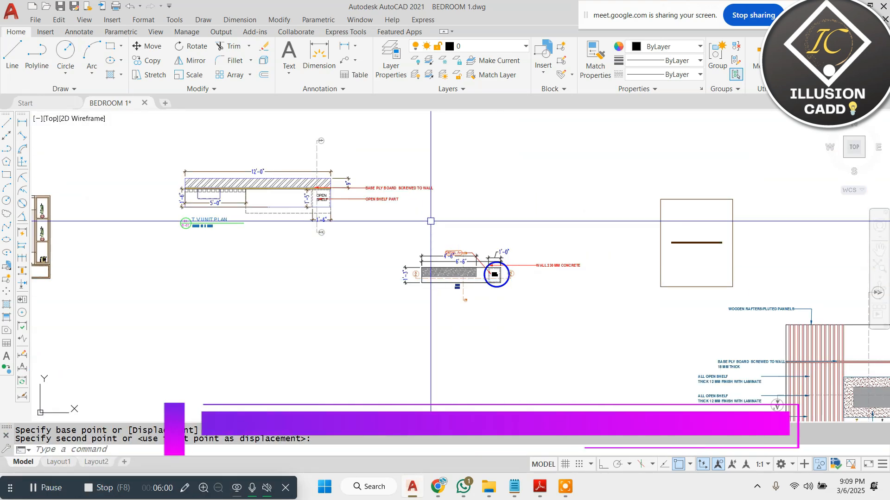
scroll(297, 194, up, 2)
click(278, 186)
text(m)
key(space)
click(284, 181)
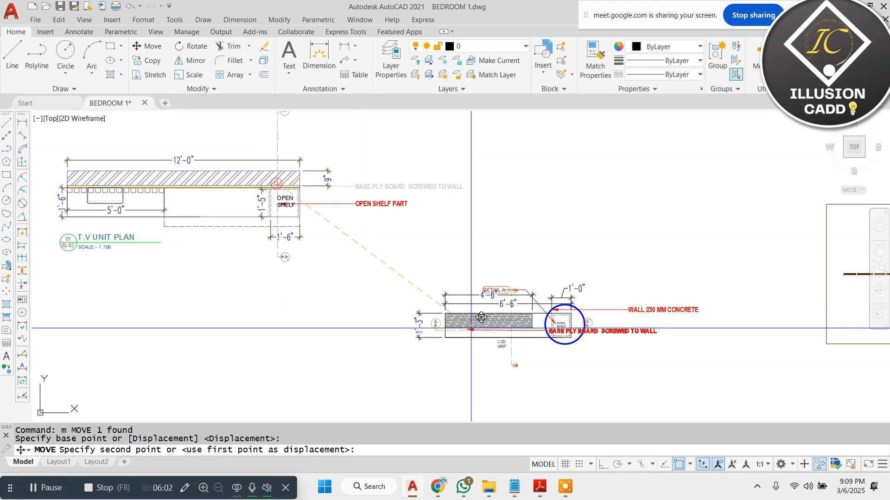
scroll(566, 338, up, 4)
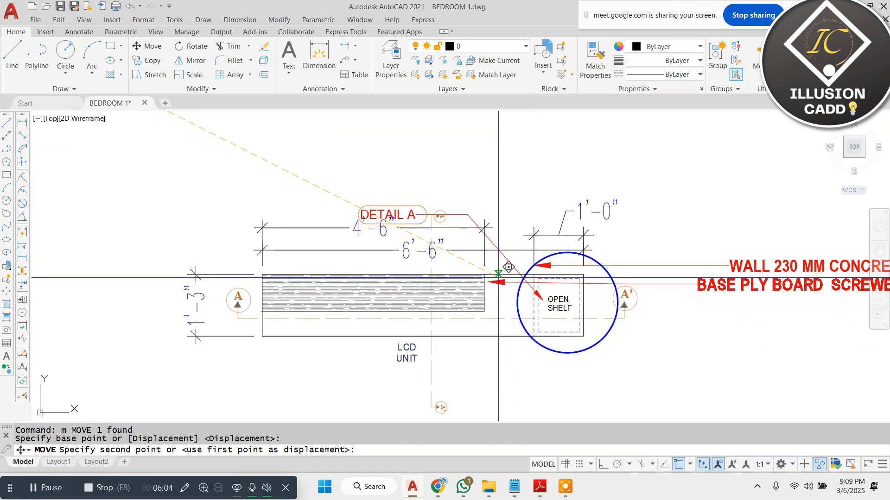
click(498, 278)
key(Escape)
Step: Move the OPEN SHELF PART leader from the T.V unit plan onto the LCD unit's open-shelf compartment
scroll(426, 223, down, 6)
scroll(349, 164, up, 2)
click(349, 165)
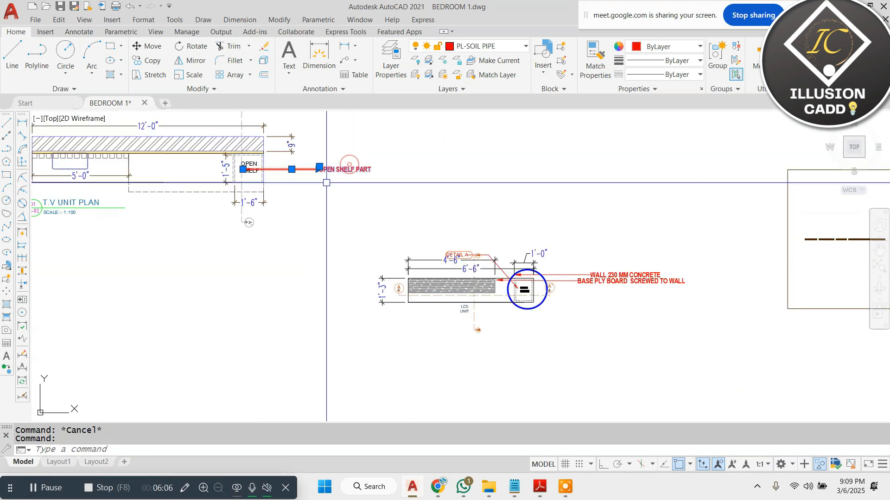
text(m)
key(space)
click(242, 169)
scroll(534, 324, up, 4)
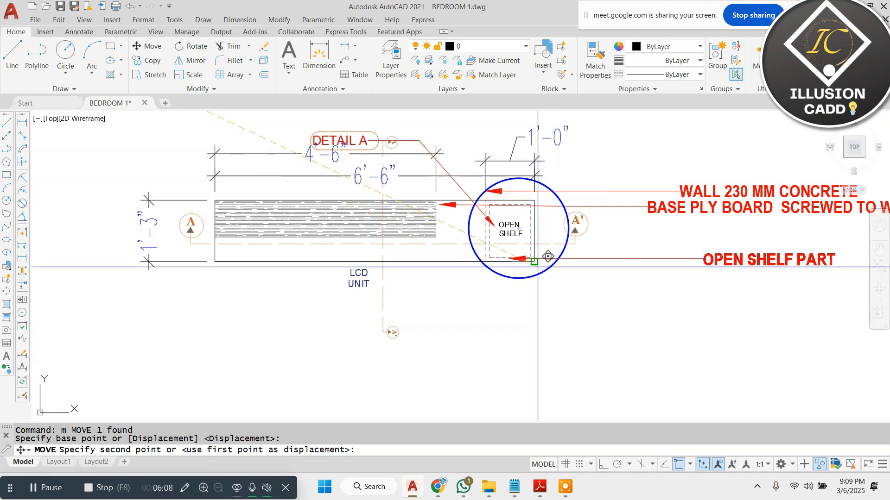
key(Escape)
scroll(515, 272, down, 4)
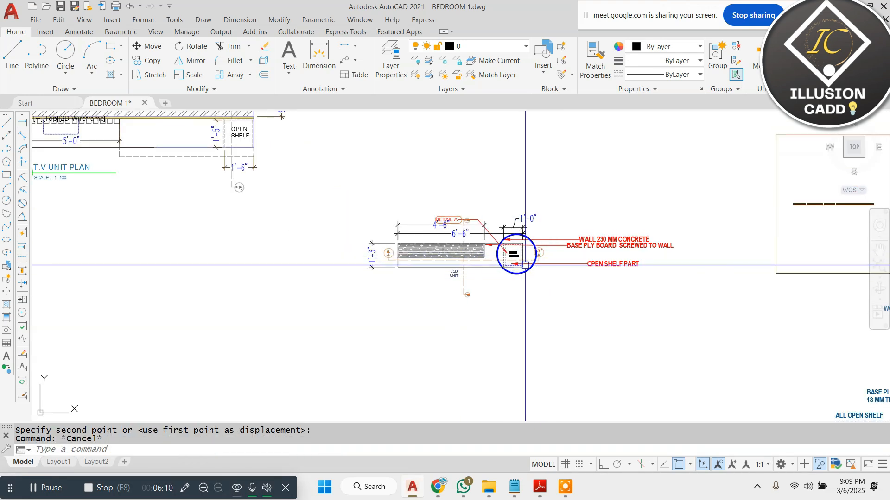
scroll(515, 270, down, 2)
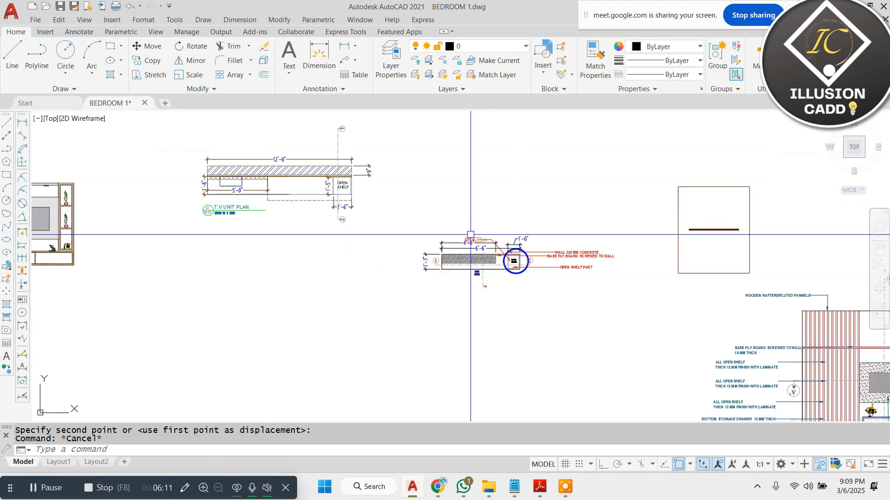
click(397, 125)
click(179, 251)
text(e)
key(space)
key(ctrl+z)
scroll(364, 221, down, 2)
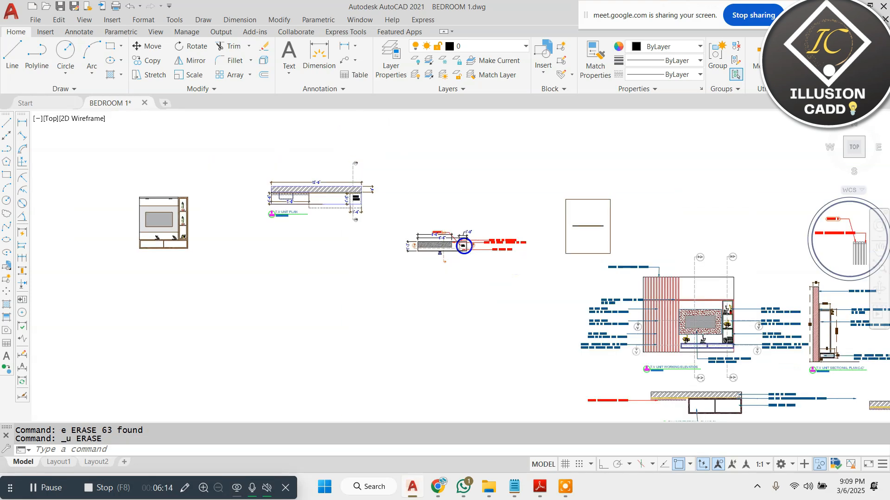
Step: Erase the remaining geometry and section marker of the old T.V unit plan, leaving only its title
scroll(351, 163, up, 4)
key(Escape)
click(468, 146)
click(130, 269)
text(e)
key(space)
click(388, 255)
click(319, 323)
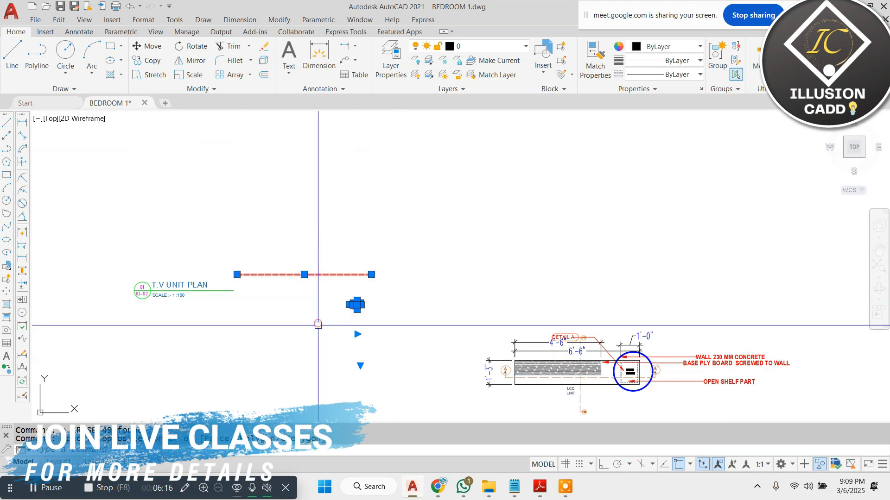
text(e)
key(space)
Step: Move the T.V UNIT PLAN title with its number bubble and scale text to just below the LCD unit
click(224, 253)
click(74, 326)
text(m)
key(space)
click(150, 286)
scroll(174, 224, down, 2)
scroll(392, 350, up, 6)
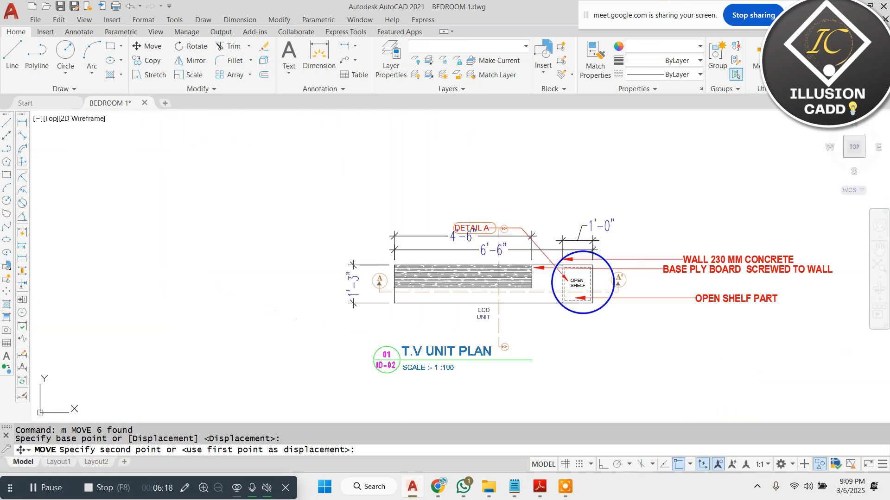
click(355, 329)
key(Escape)
Step: Draw an orthogonal polyline leader up from the hatched panel's upper edge, ending in a horizontal segment about 1'-7" long
scroll(260, 298, down, 2)
scroll(411, 291, up, 2)
scroll(412, 288, down, 4)
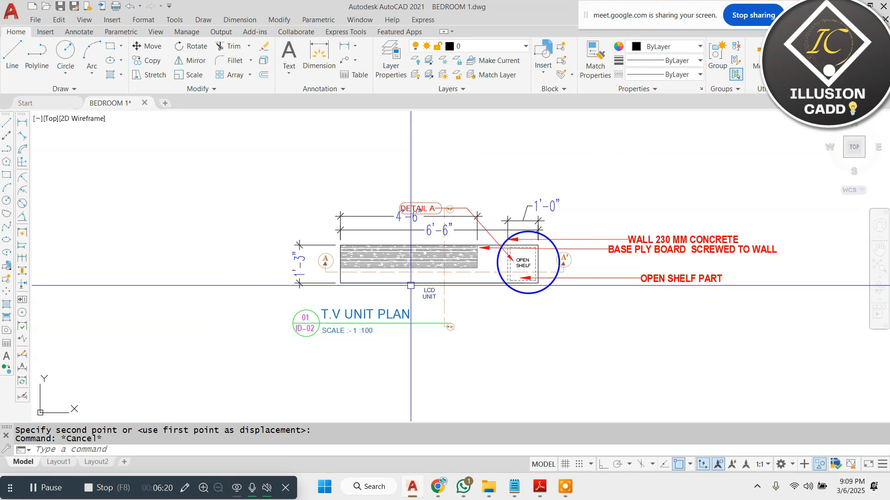
scroll(423, 306, up, 2)
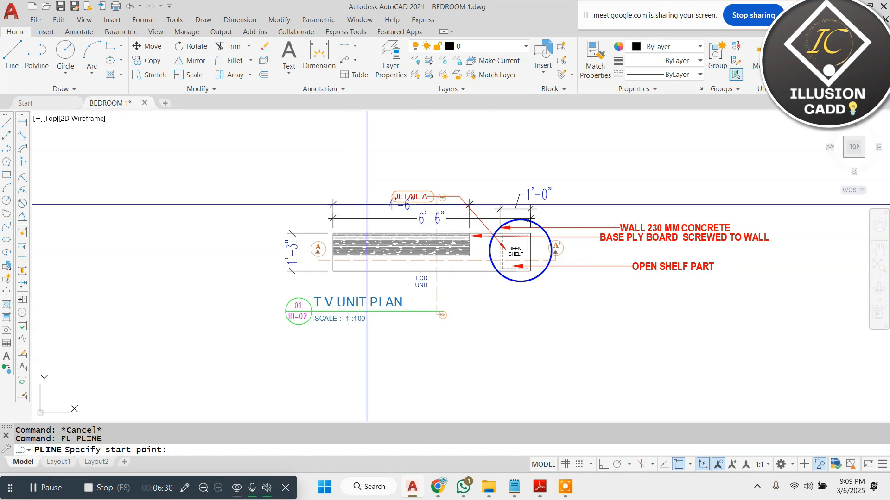
click(372, 234)
click(603, 464)
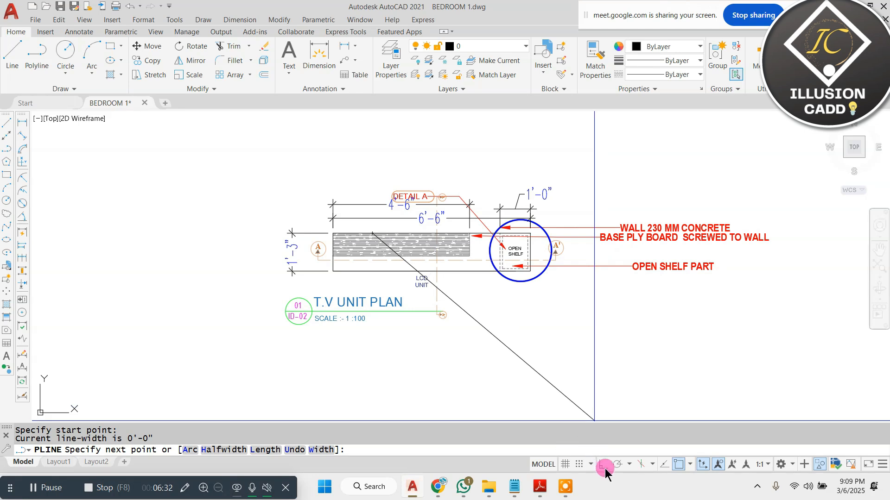
click(385, 123)
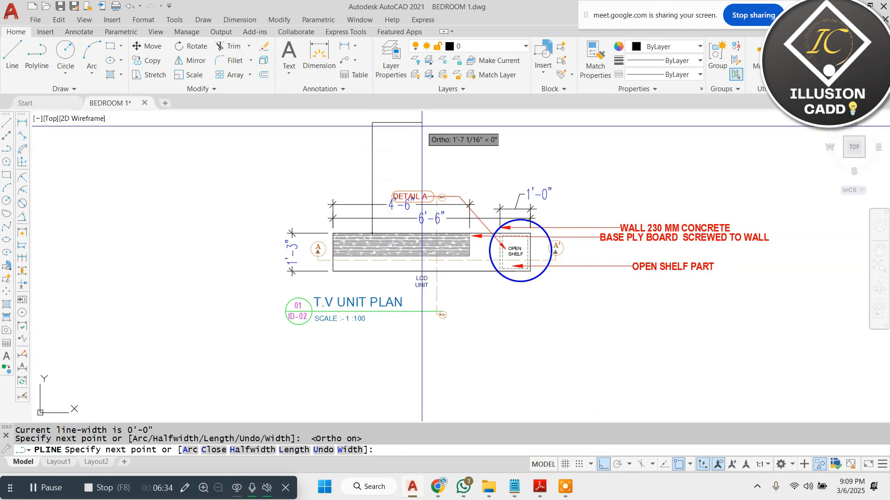
click(423, 124)
key(Escape)
key(Escape)
key(Escape)
scroll(404, 288, down, 2)
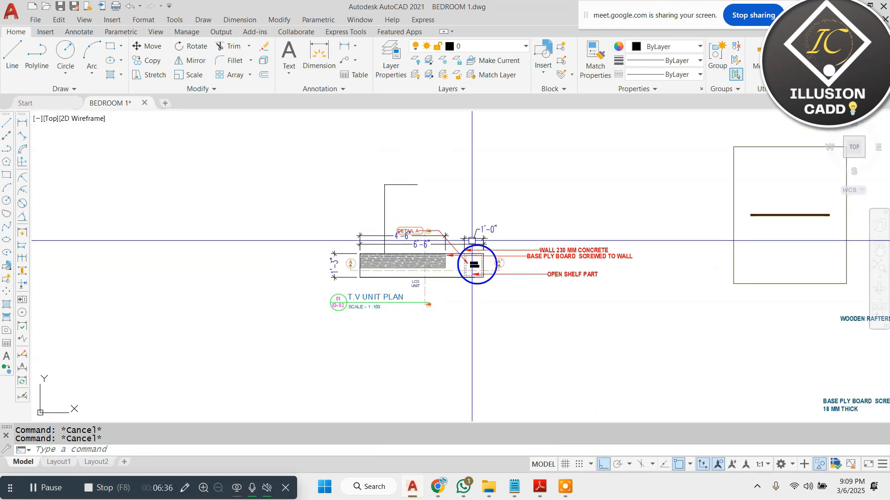
Step: Copy the WALL 230 MM CONCRETE text and its leader straight up, level with the new polyline leader
scroll(471, 242, up, 2)
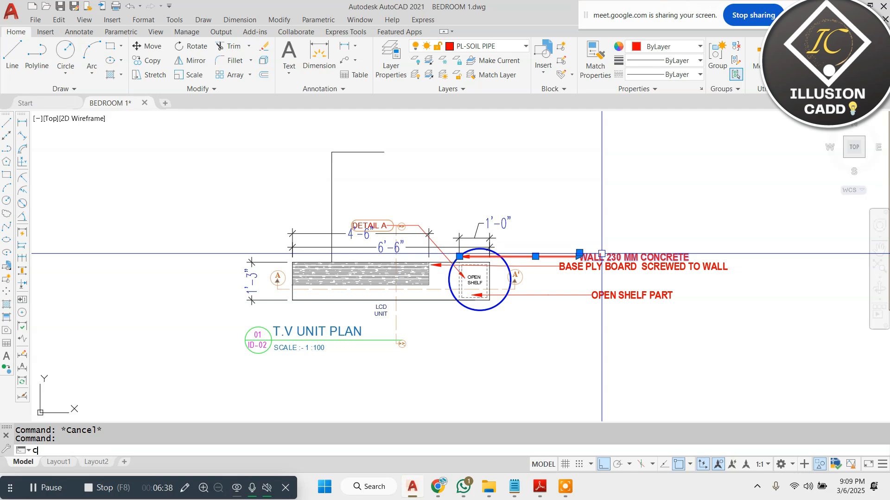
click(601, 253)
click(521, 153)
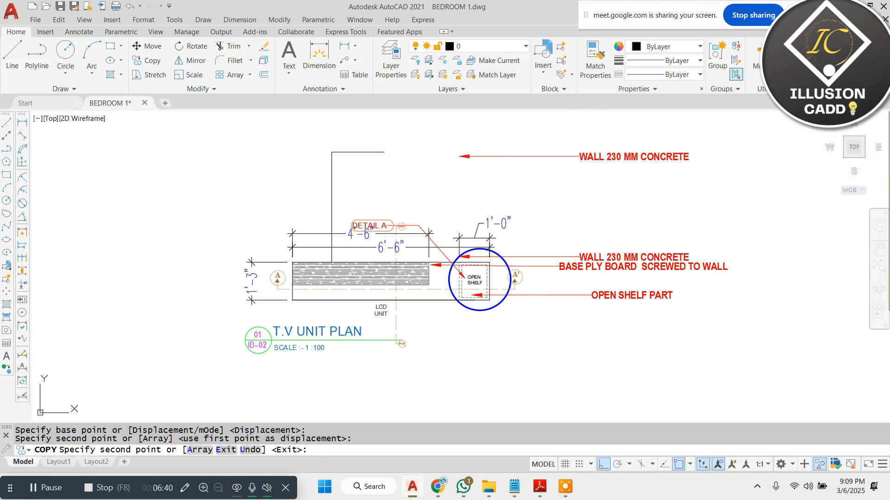
key(Escape)
key(Escape)
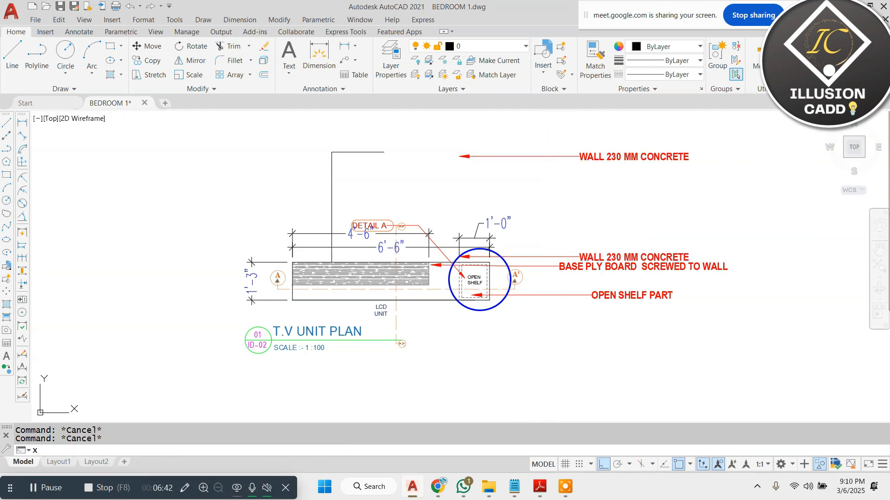
Step: Erase the arrowhead and leader line of the copied WALL 230 MM CONCRETE note, keeping only its text
click(503, 138)
click(464, 167)
text(e)
key(Return)
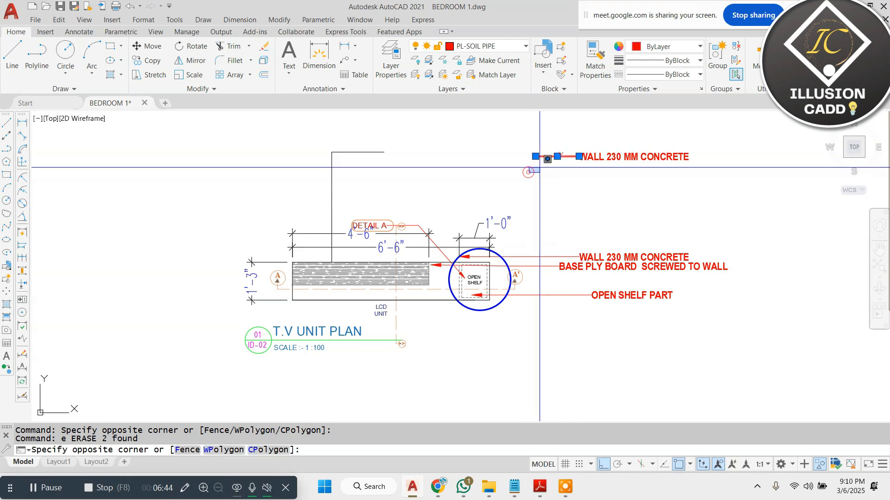
click(547, 162)
text(e)
Step: Move the copied WALL 230 MM CONCRETE text horizontally to the end of the black polyline leader
click(610, 158)
text(m)
key(space)
scroll(608, 156, up, 4)
click(652, 159)
scroll(449, 183, down, 2)
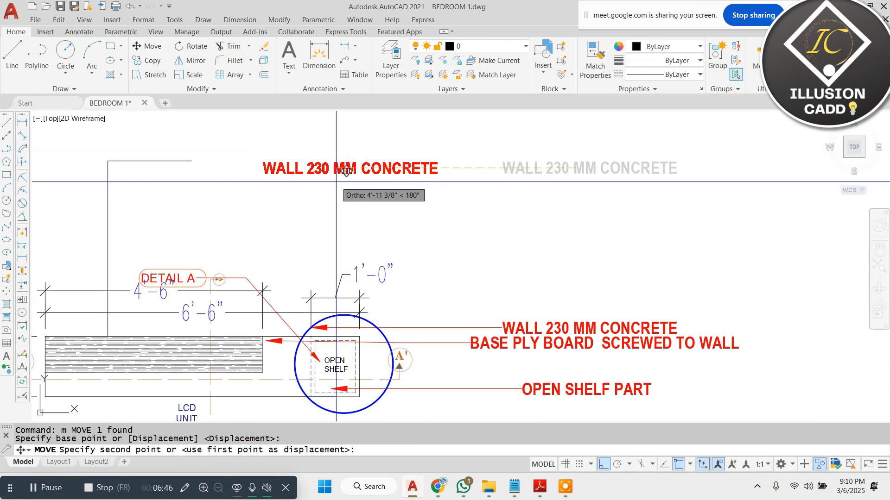
click(278, 172)
key(Escape)
Step: Change the copied note text at the end of the polyline leader to WD-01
double_click(272, 164)
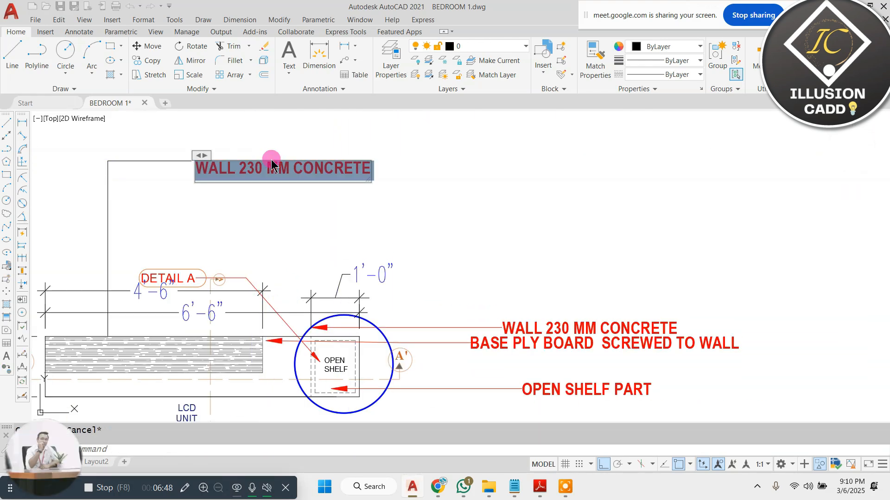
text(wd-1)
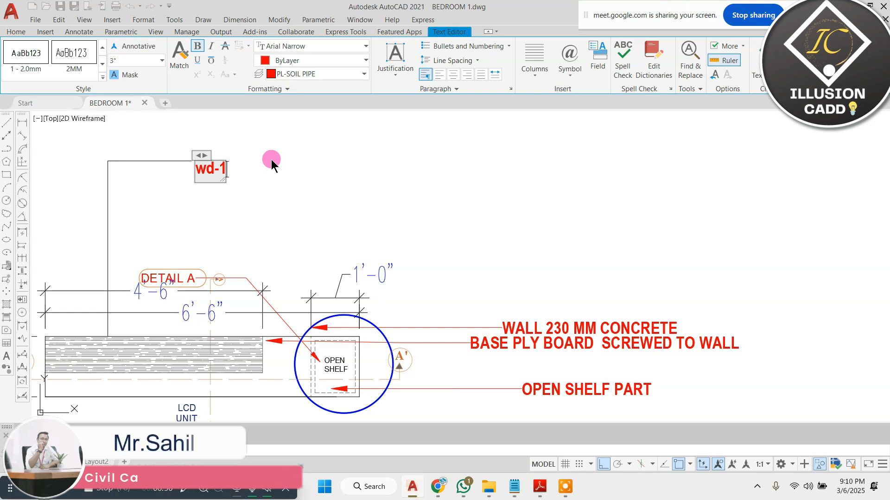
key(ctrl+a)
text(WD0)
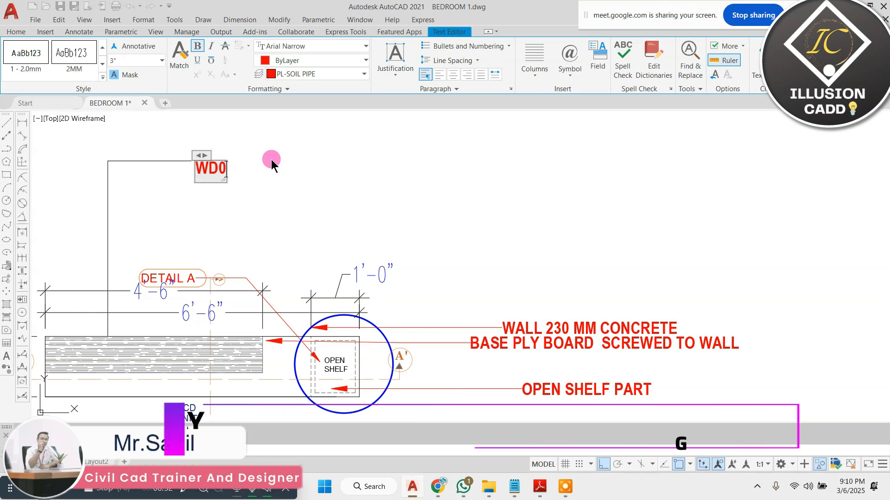
text(1)
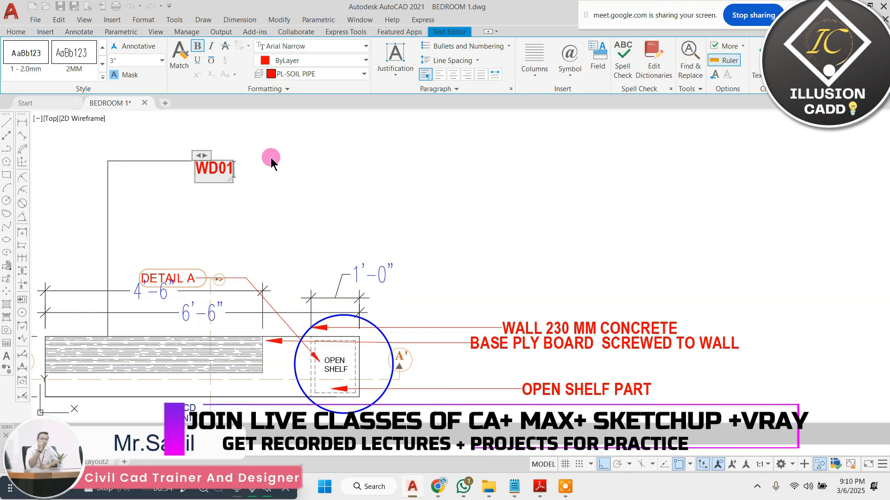
key(Left)
key(Left)
text(-)
click(271, 158)
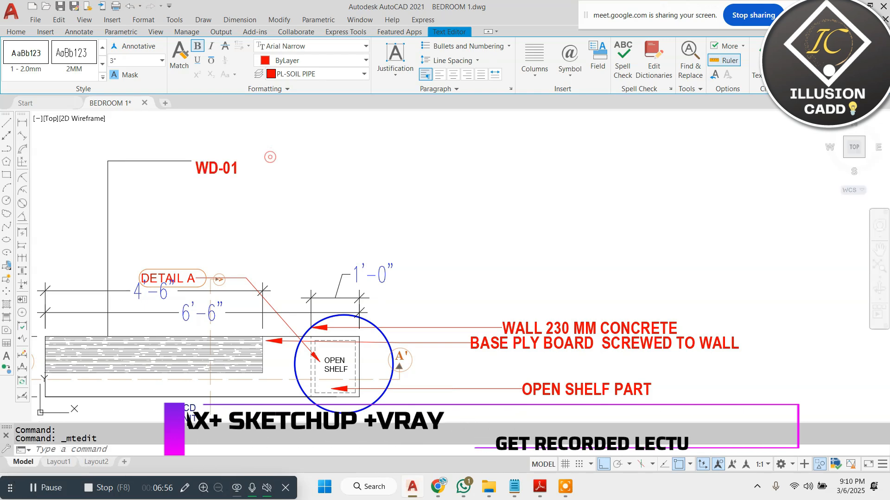
Step: Move the WD-01 text closer to the end of its leader, aligned with the horizontal segment
key(Escape)
text(m)
key(space)
scroll(130, 152, up, 5)
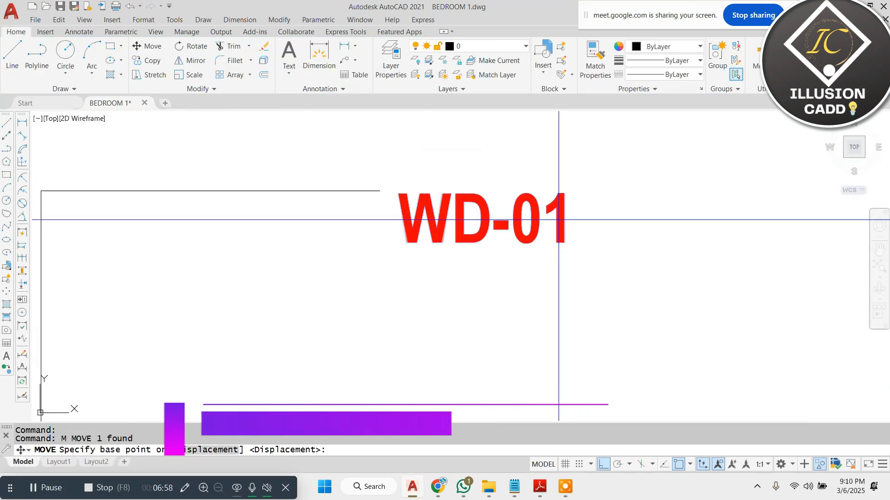
click(559, 218)
scroll(493, 163, down, 5)
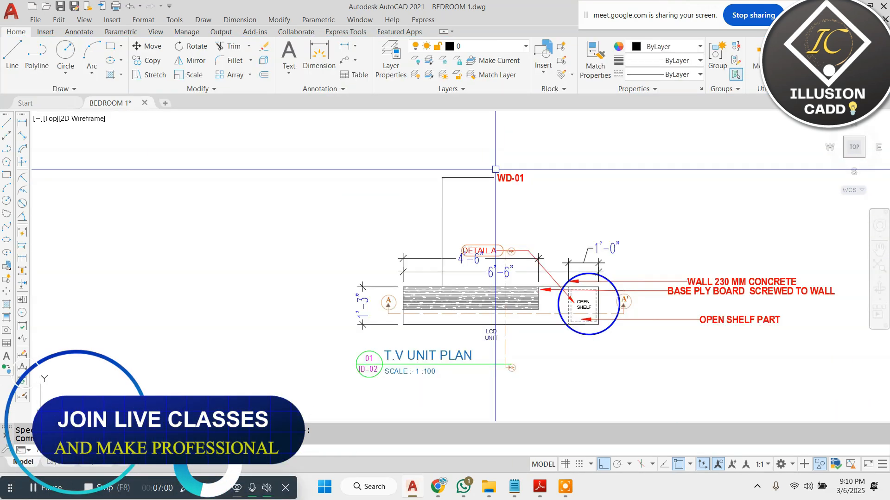
scroll(501, 208, up, 3)
key(Escape)
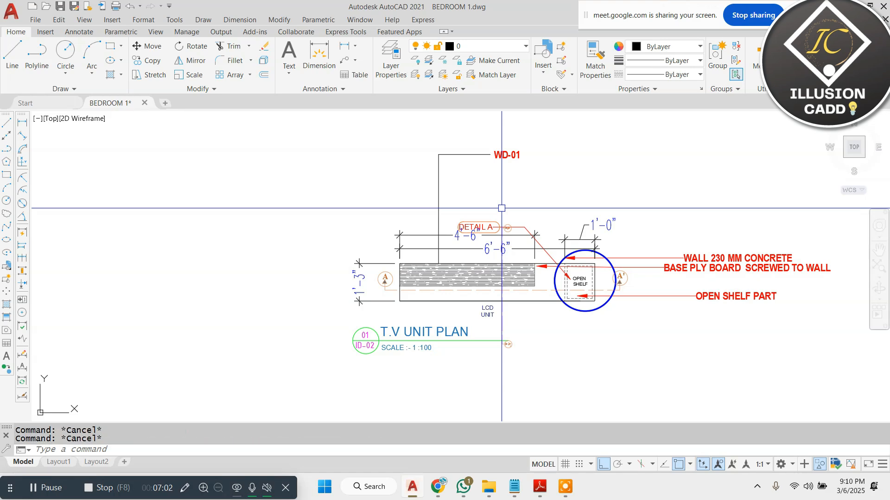
text(l)
key(Return)
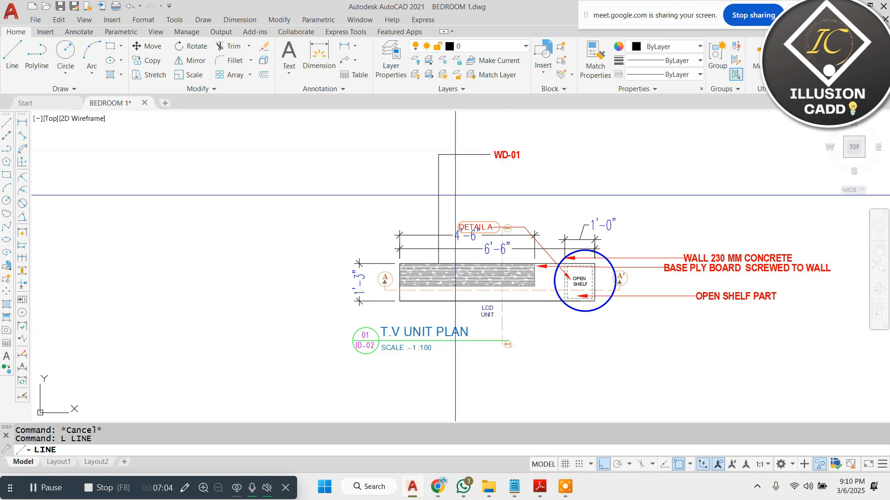
scroll(500, 211, up, 4)
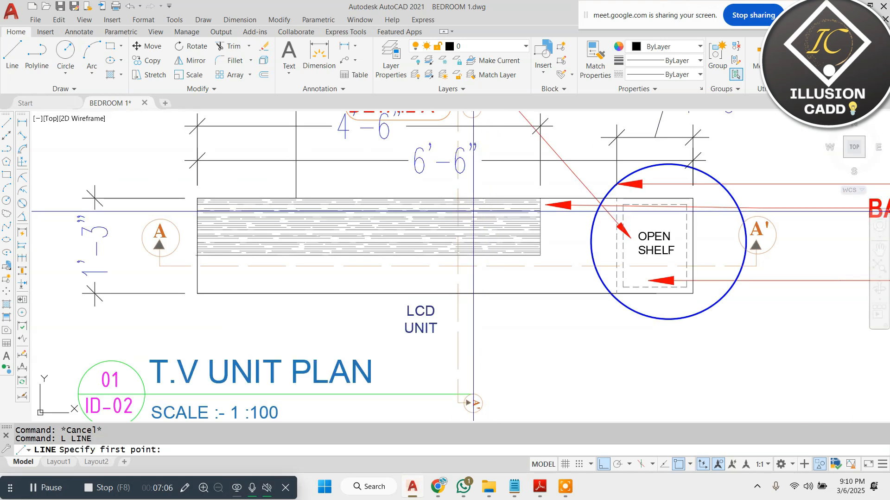
scroll(474, 212, down, 4)
scroll(475, 165, up, 1)
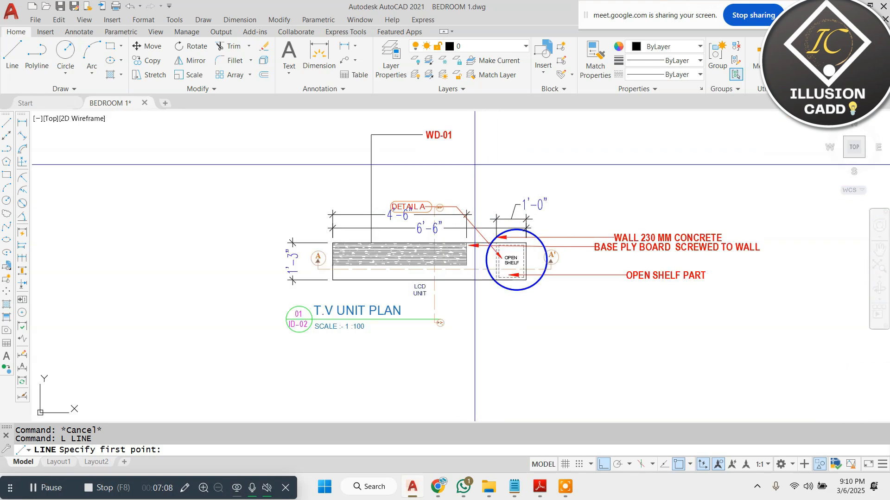
key(Escape)
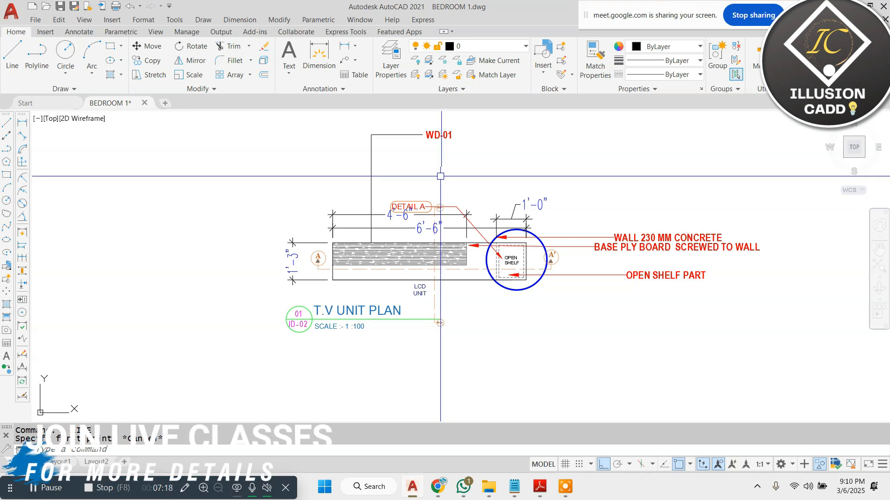
Step: Erase the empty rectangle with the short line inside it, located between the LCD unit plan and the T.V unit elevation
scroll(444, 199, down, 4)
scroll(444, 199, down, 2)
click(560, 178)
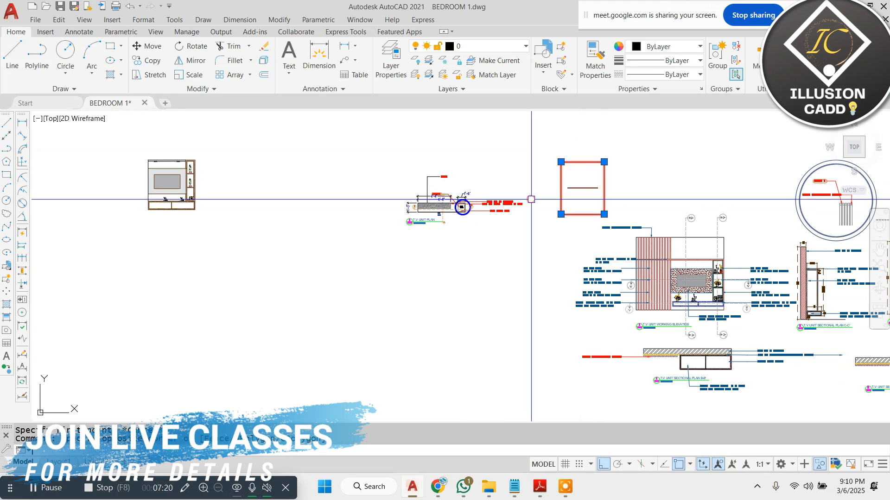
text(e)
key(Escape)
text(e)
key(space)
text(l)
scroll(420, 157, up, 6)
key(Escape)
key(Escape)
scroll(429, 181, down, 4)
click(670, 152)
click(580, 220)
text(e)
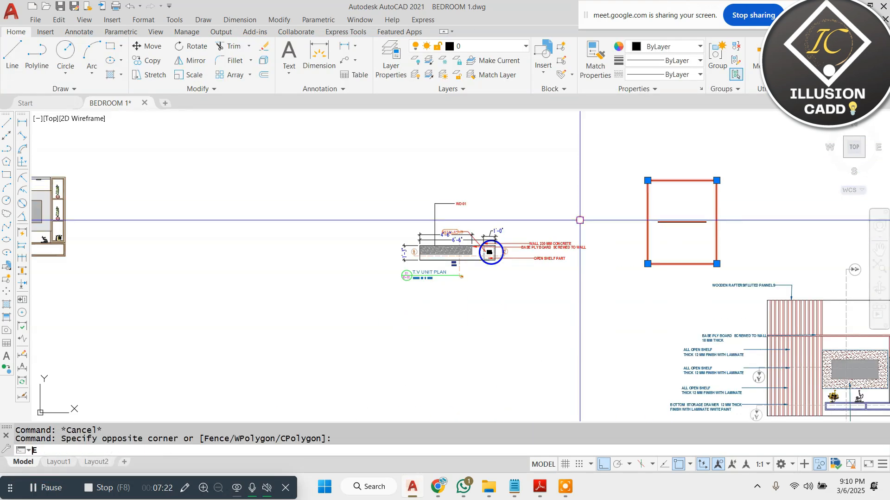
key(space)
key(Escape)
Step: Draw a second leader from the hatched panel's upper edge, about 6'-7" straight up with a short horizontal end above WD-01
text(l)
scroll(421, 246, up, 4)
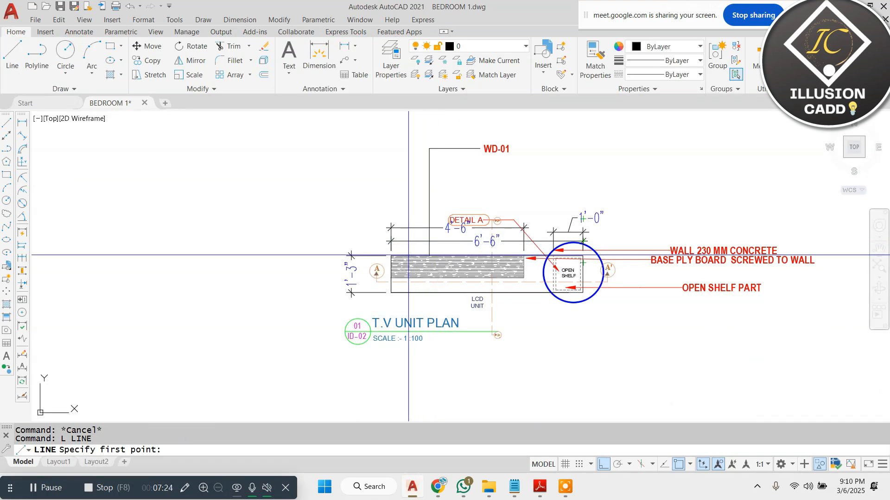
click(407, 255)
middle_drag(429, 197, 439, 308)
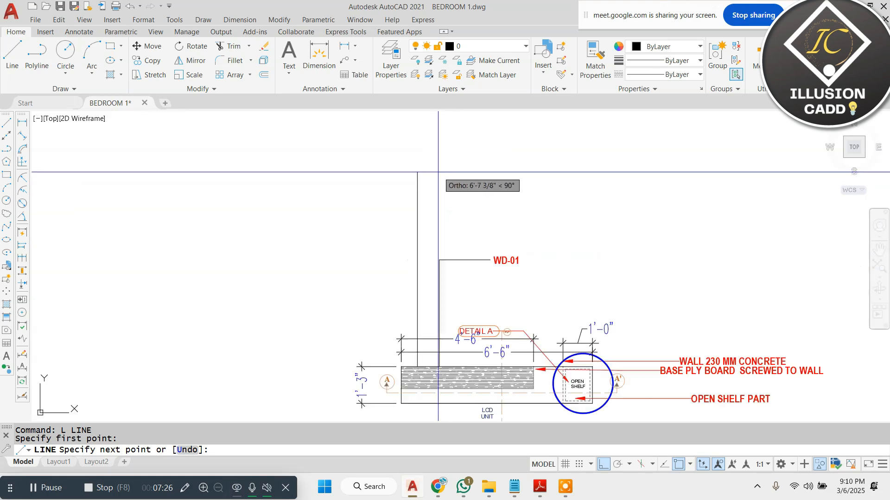
click(432, 174)
click(490, 178)
scroll(426, 167, down, 8)
key(Escape)
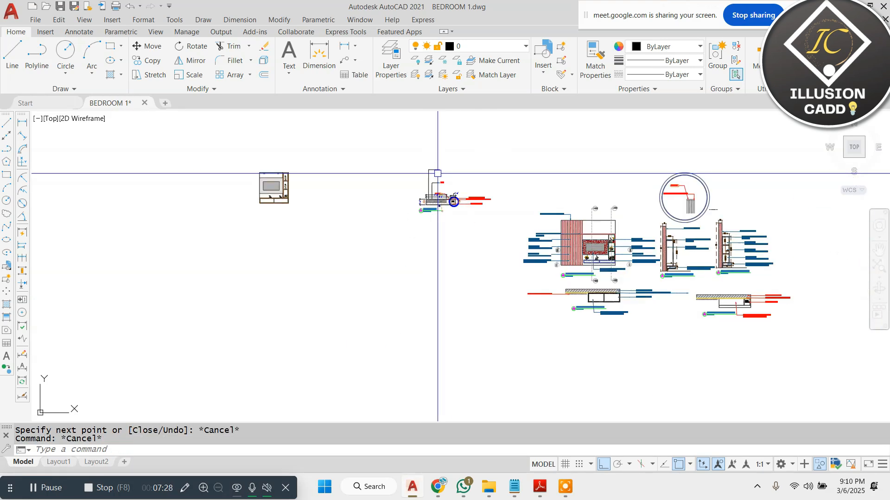
Step: Switch to the XboxGames window in File Explorer, show This PC, and place the window lower over the drawing
scroll(438, 173, up, 5)
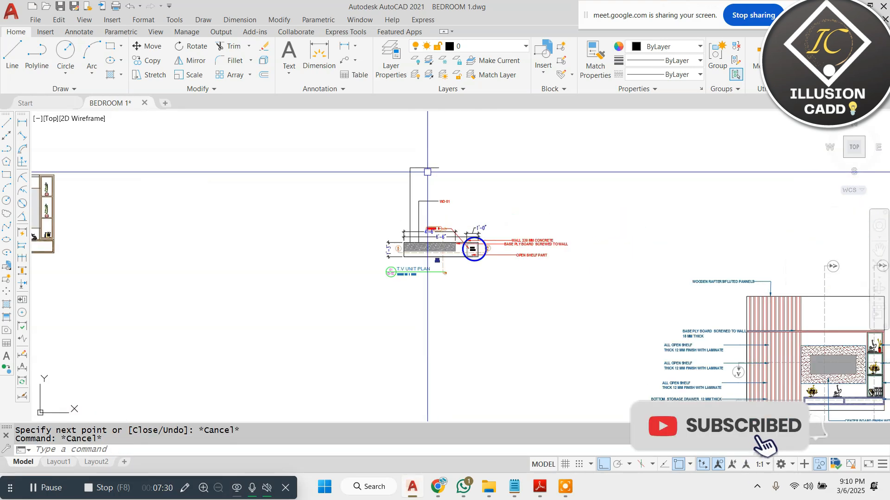
click(480, 487)
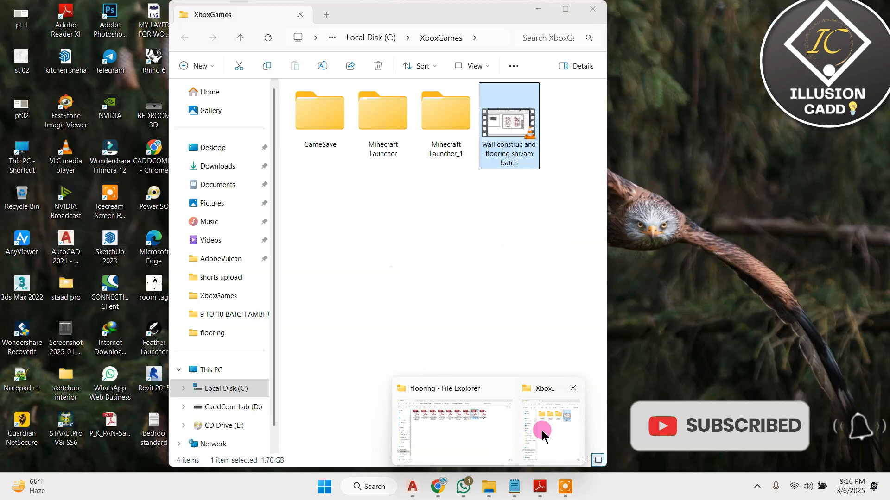
click(547, 435)
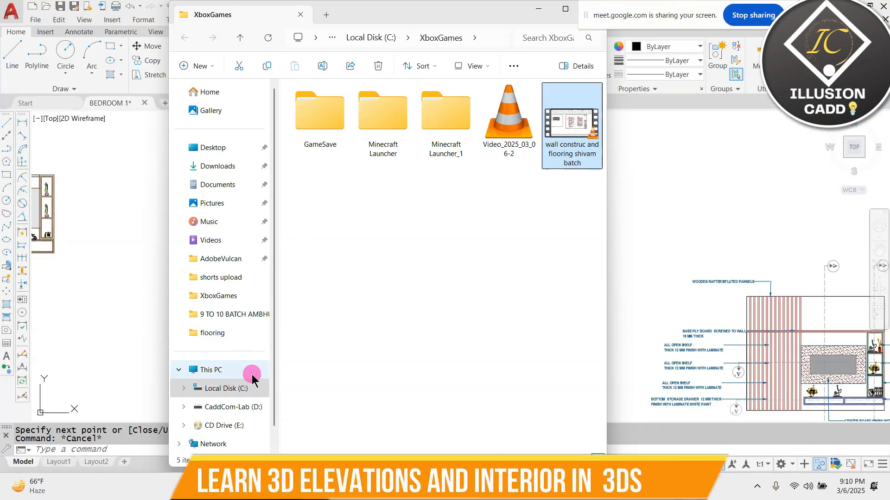
click(254, 369)
drag(407, 17, 285, 209)
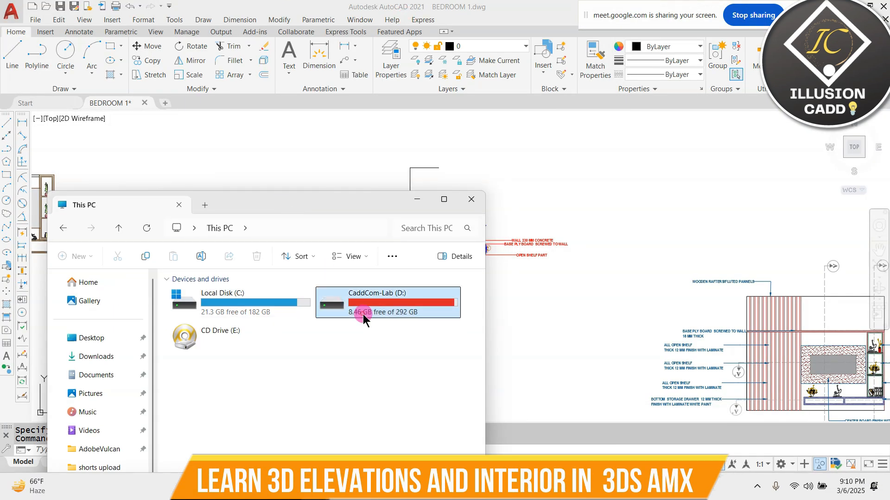
Step: Open the Interior Design folder on drive D, inside Students Files, New Students, New Studnets and ref.images
double_click(361, 305)
double_click(320, 302)
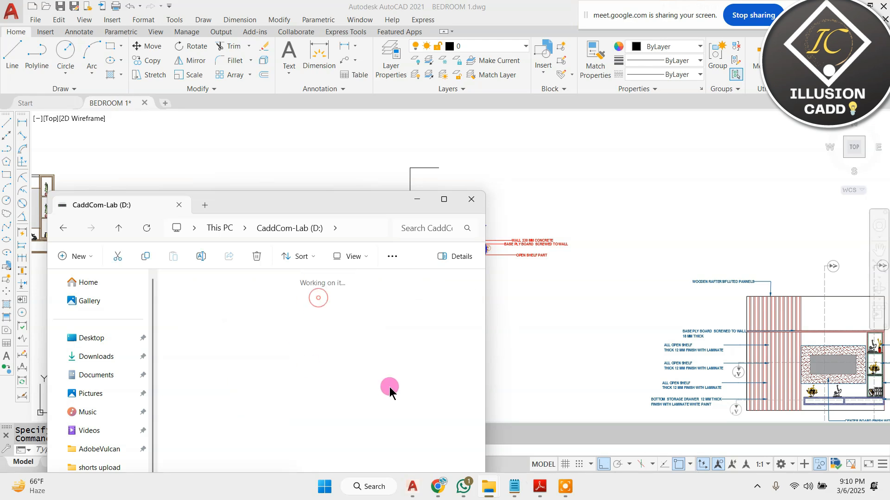
double_click(193, 456)
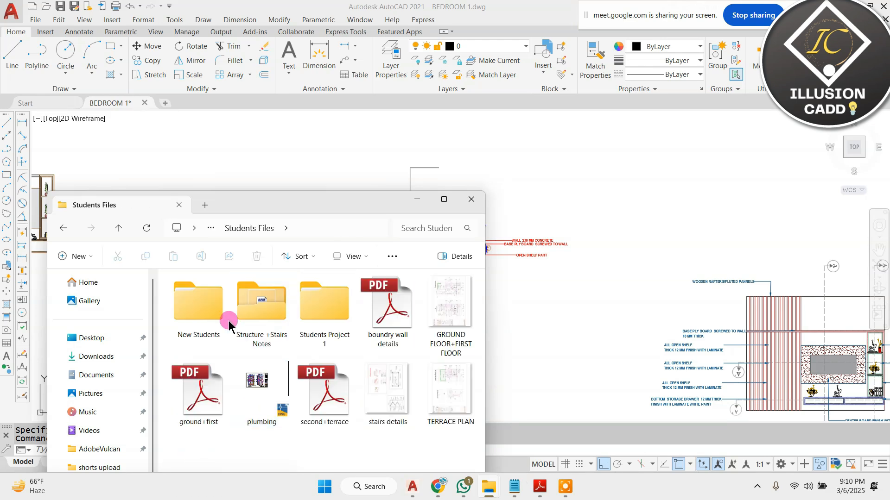
double_click(203, 301)
double_click(212, 283)
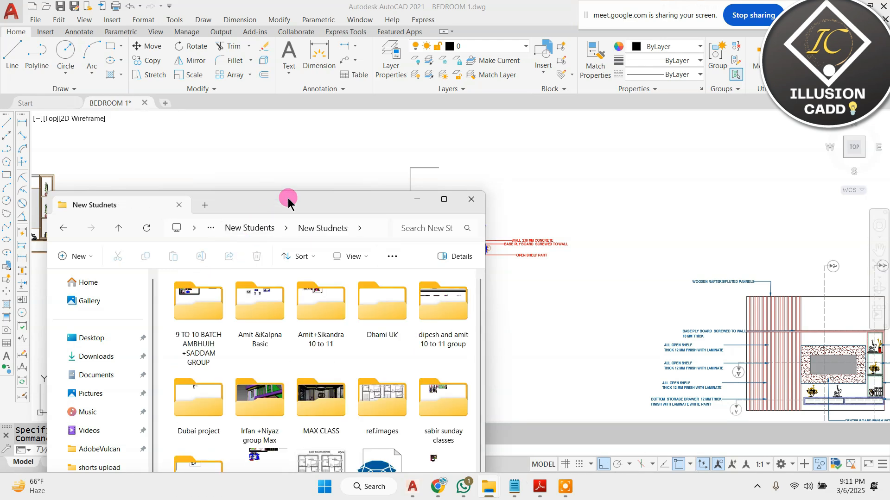
drag(288, 201, 254, 160)
scroll(188, 360, down, 1)
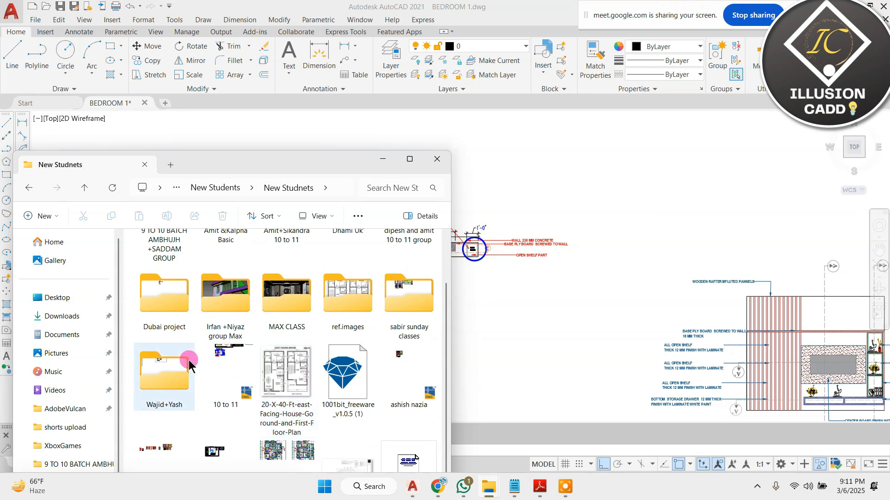
double_click(359, 315)
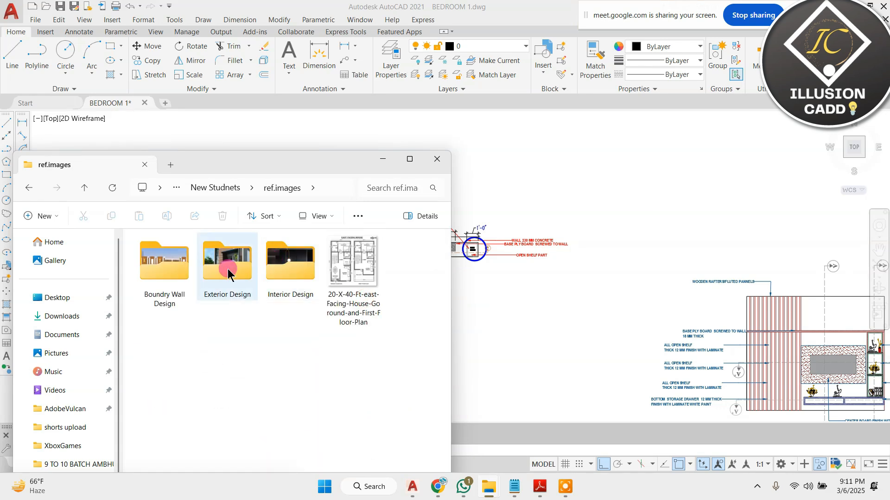
double_click(265, 257)
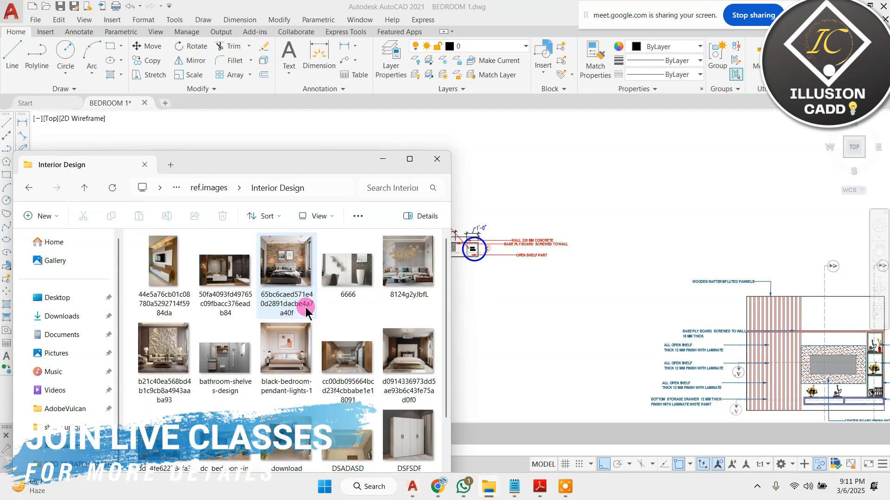
Step: Insert the TV wall reference photo into the drawing beside the upper leader's end, about 2'-7" wide, without rotation
scroll(298, 302, down, 3)
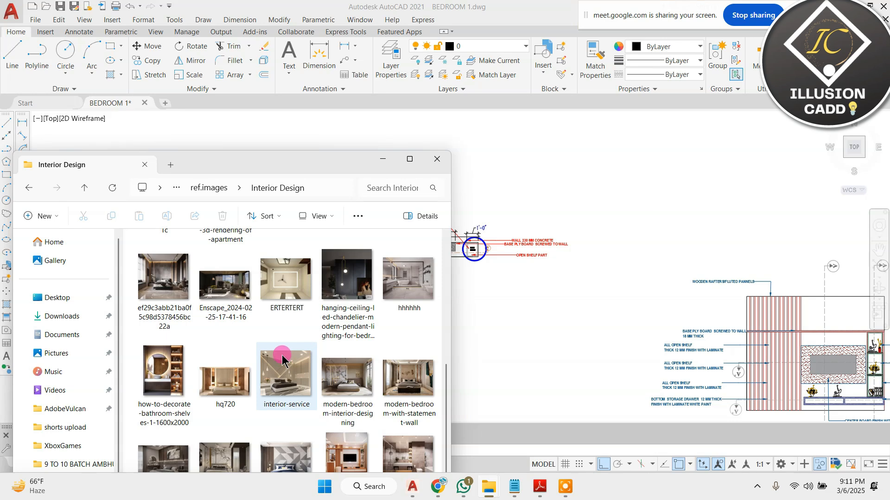
scroll(284, 356, down, 1)
drag(545, 261, 545, 254)
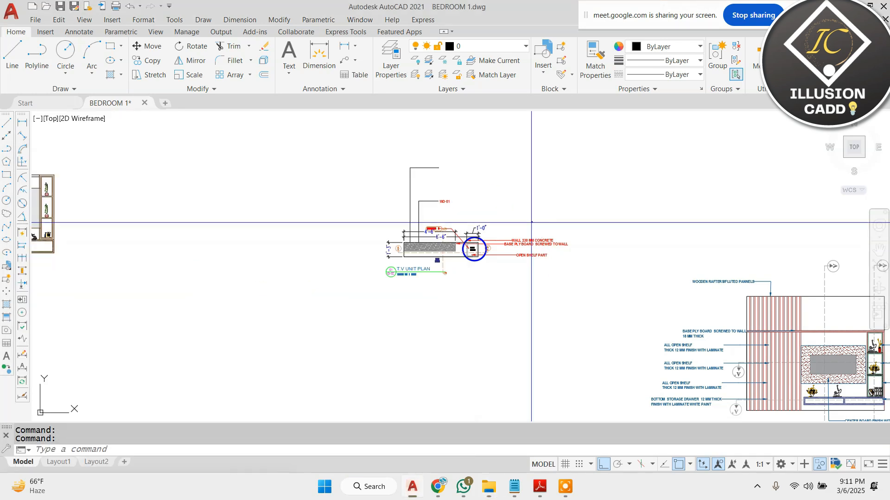
scroll(443, 162, up, 5)
click(431, 207)
click(551, 170)
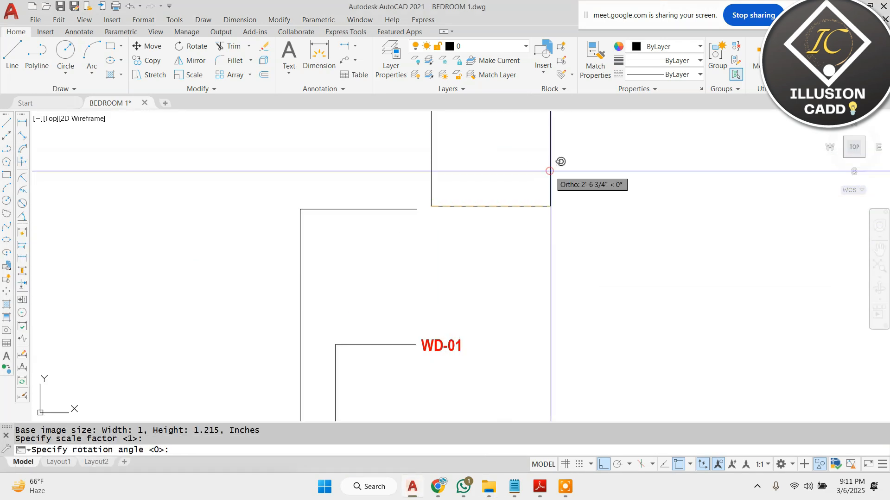
click(550, 171)
Step: Move the reference photo with Ortho off so its edge meets the end of the upper leader above WD-01
click(499, 189)
text(M)
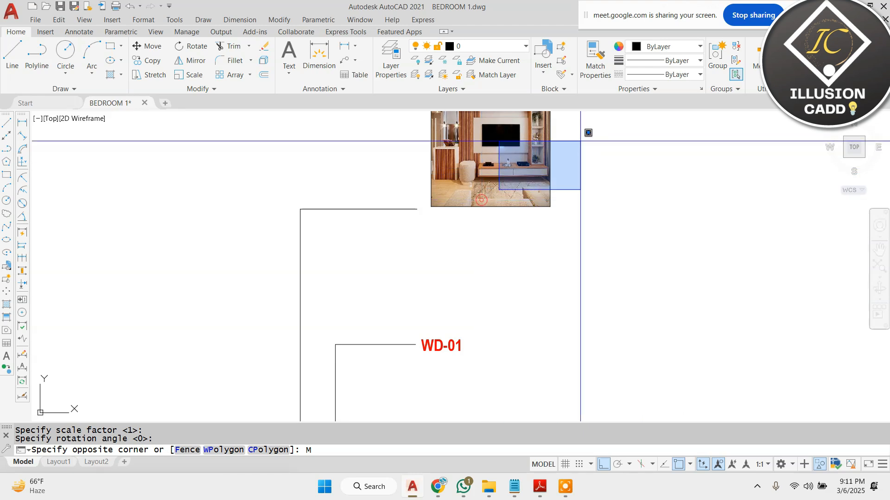
key(Escape)
click(493, 207)
text(M)
key(Return)
click(625, 158)
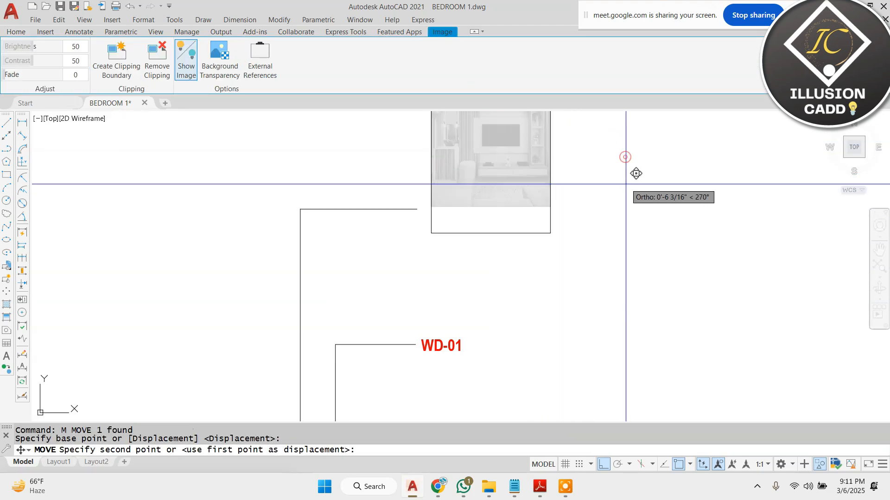
click(607, 462)
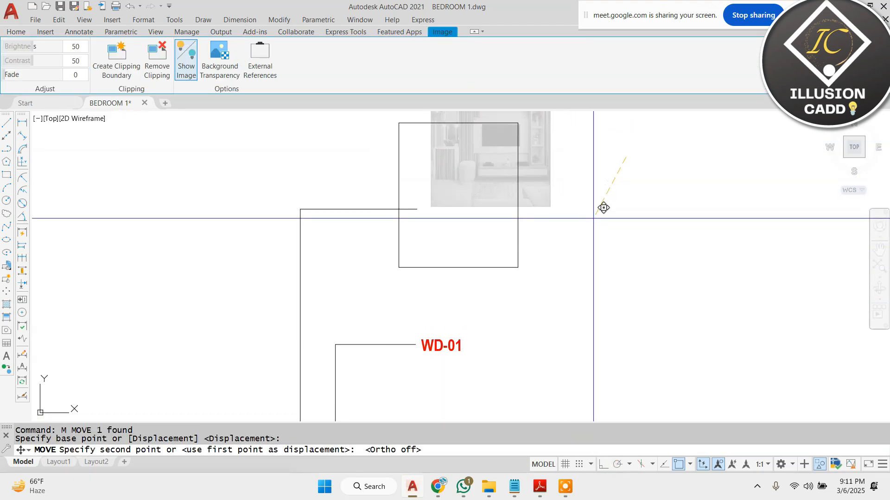
click(593, 220)
scroll(484, 169, down, 6)
scroll(497, 177, up, 2)
key(Escape)
key(Escape)
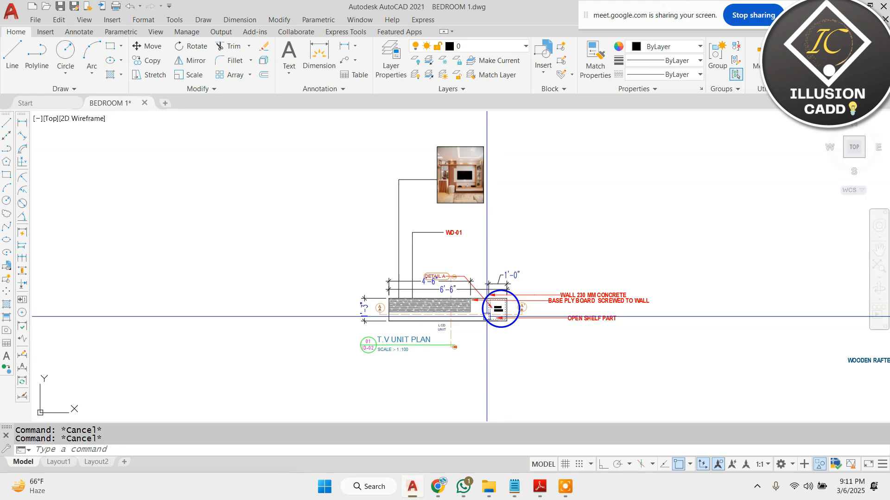
Step: Move the T.V unit plan with its leaders, notes and reference photo slightly left and up, closer to the T.V unit elevation
scroll(487, 317, up, 2)
scroll(486, 317, down, 2)
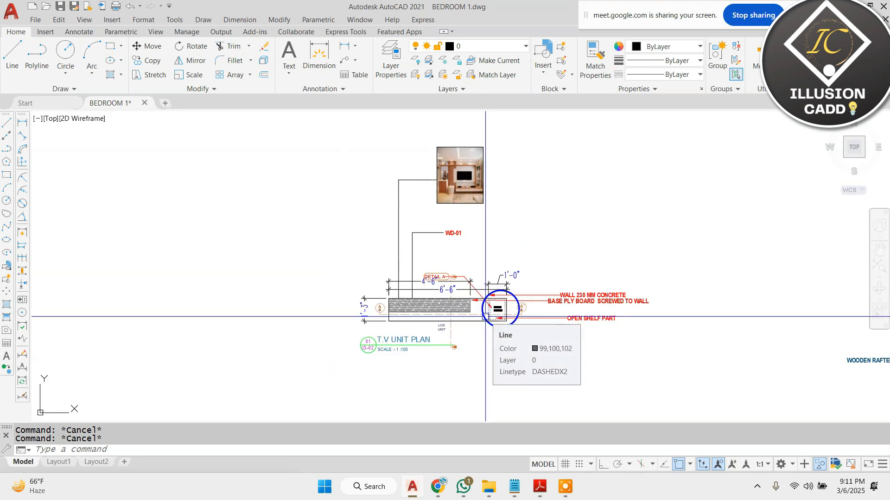
scroll(472, 257, down, 2)
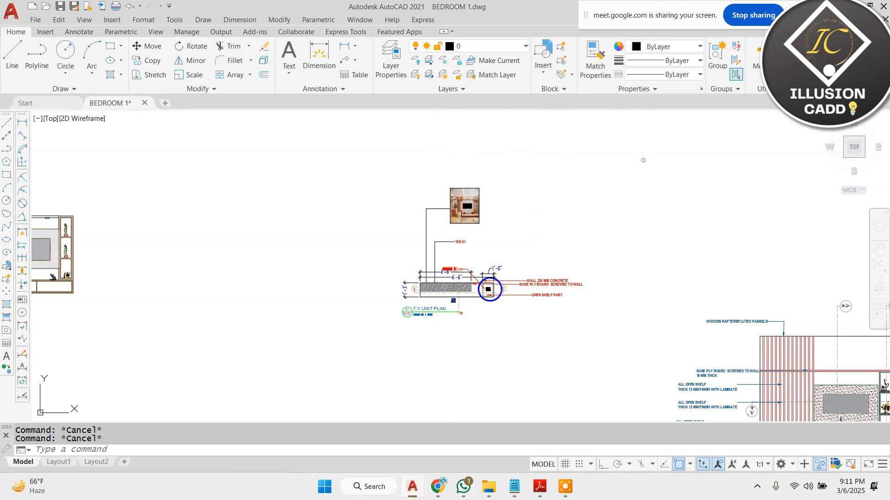
click(643, 161)
click(320, 350)
text(m)
key(space)
click(604, 181)
click(499, 164)
key(Escape)
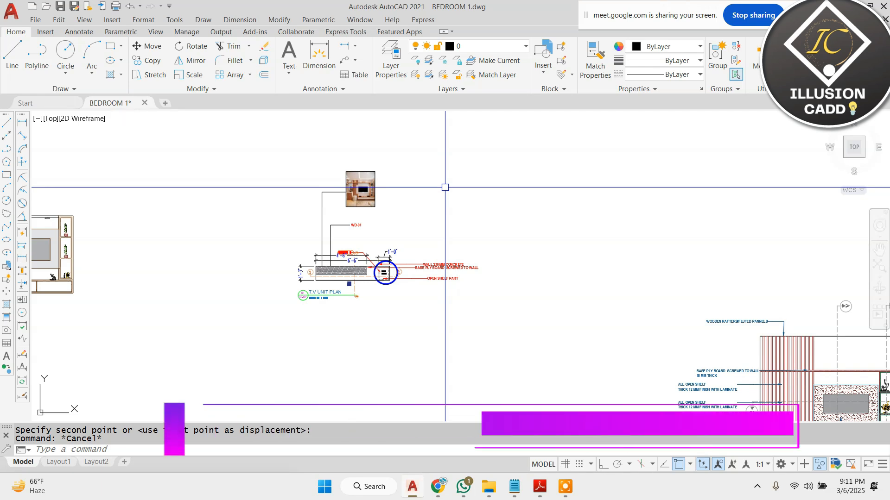
click(570, 494)
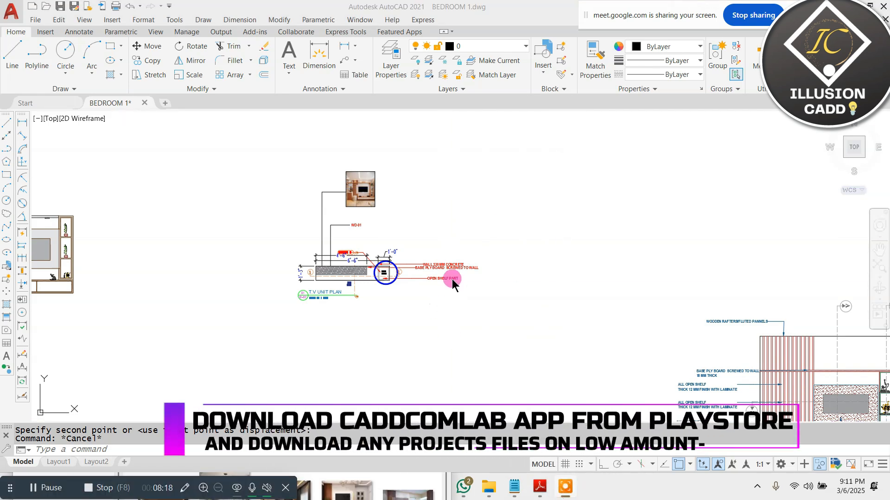
scroll(448, 184, down, 2)
key(Escape)
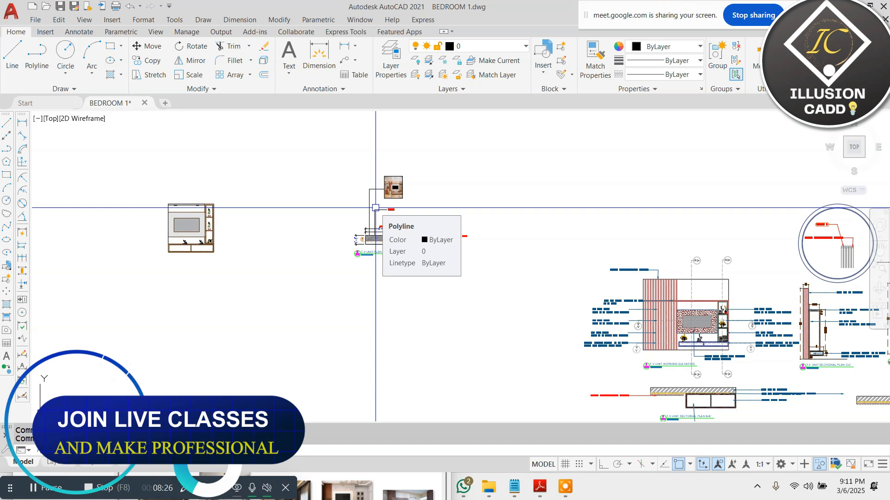
scroll(433, 243, up, 2)
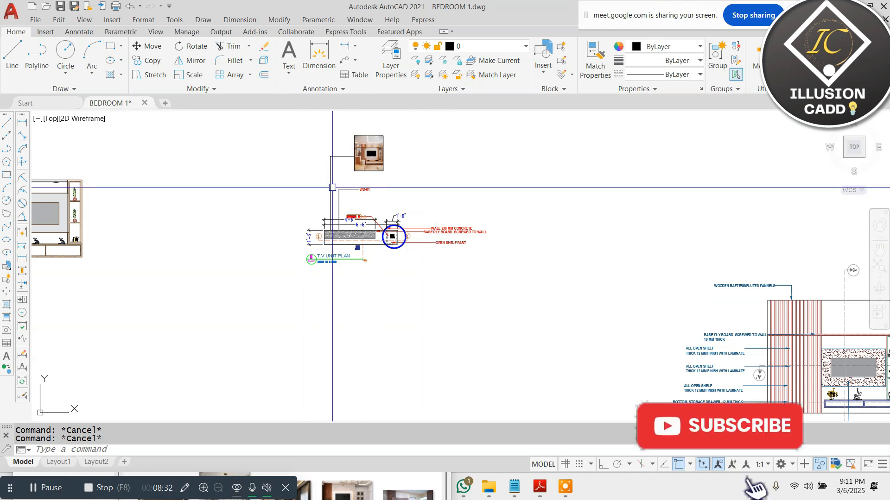
scroll(298, 205, up, 2)
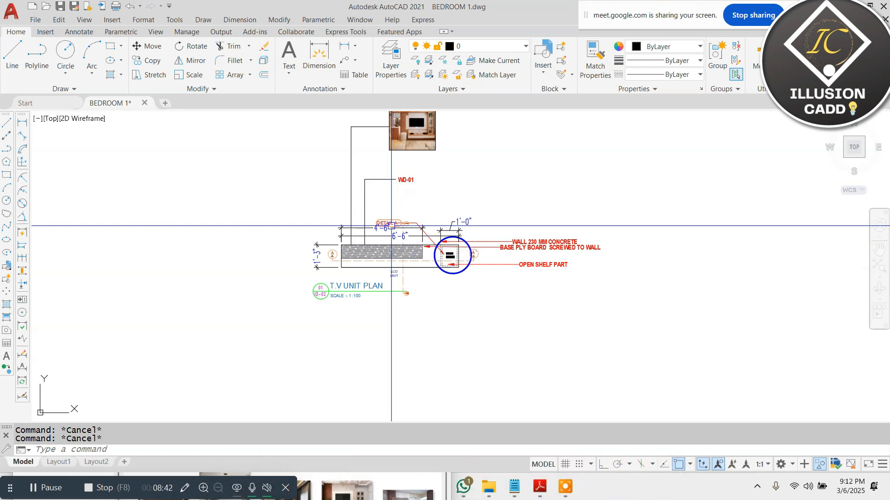
Step: Draw vertical construction lines through the left and right ends of the T.V unit plan
key(Return)
text(V)
key(Return)
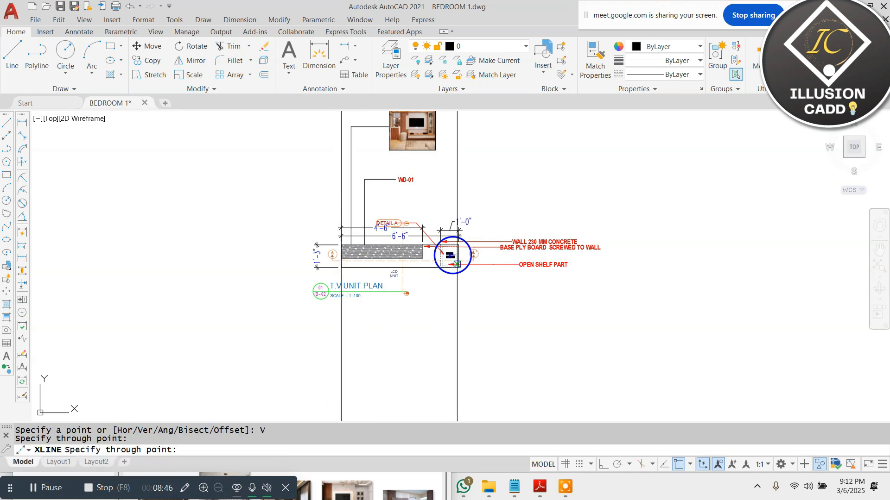
scroll(458, 267, down, 4)
key(Escape)
Step: Move the T.V unit elevation below the plan, placing its upper-right corner on the right-hand construction line
click(293, 163)
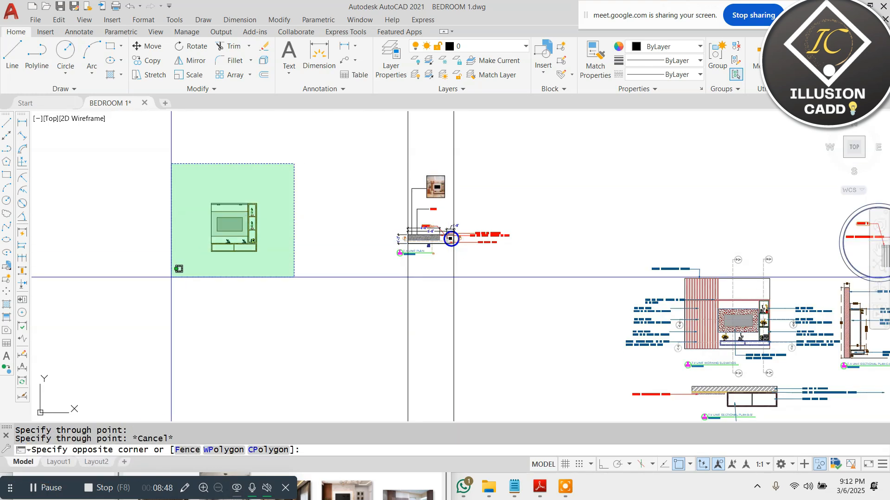
text(M)
key(Return)
scroll(269, 186, up, 9)
click(193, 273)
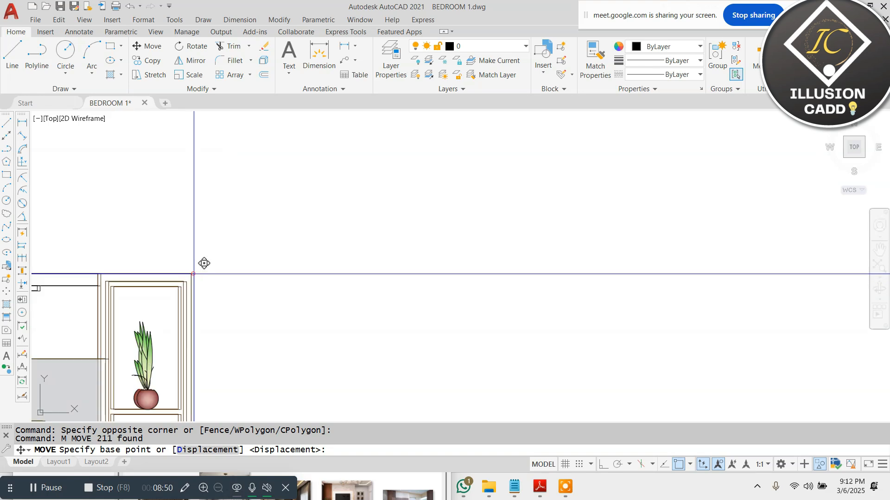
scroll(217, 208, down, 6)
scroll(477, 297, down, 3)
scroll(538, 286, up, 5)
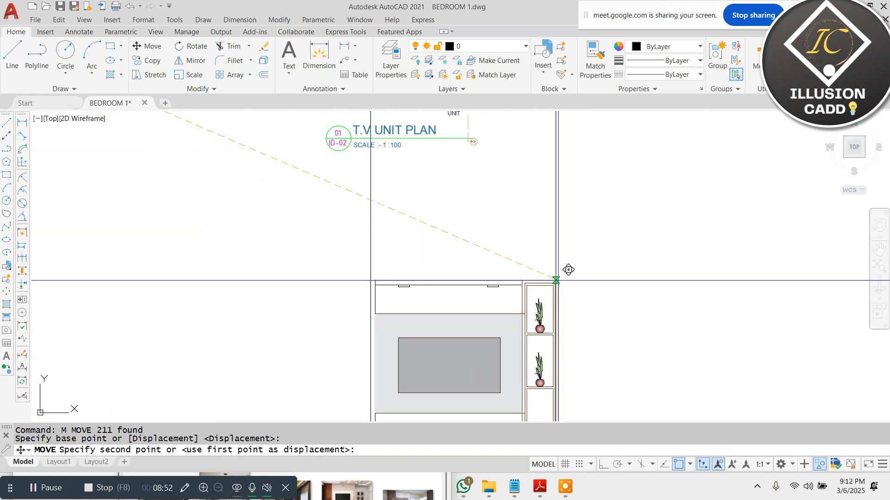
click(554, 278)
scroll(473, 205, down, 4)
key(Escape)
text(s)
key(Return)
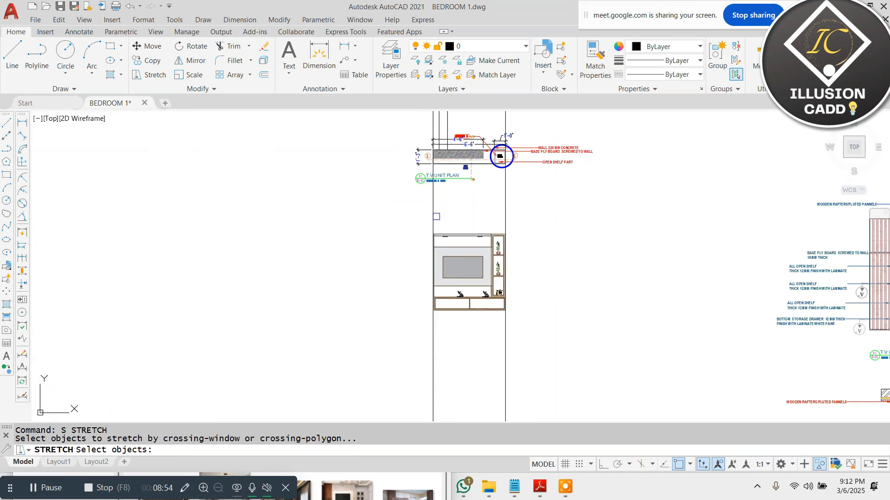
click(440, 223)
click(399, 327)
key(Return)
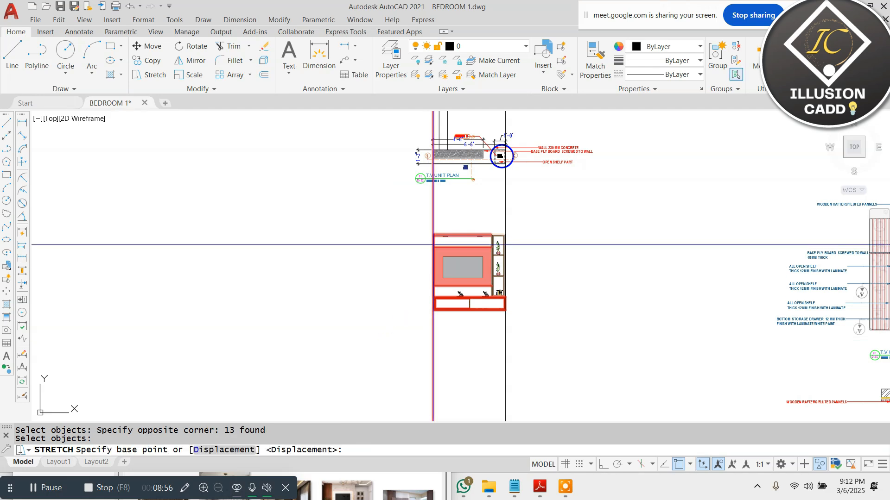
scroll(433, 236, up, 6)
key(Escape)
scroll(436, 229, down, 4)
Step: Stretch the left side of the T.V unit elevation out to the left construction line, excluding the construction line from the selection
text(s)
key(Return)
click(441, 222)
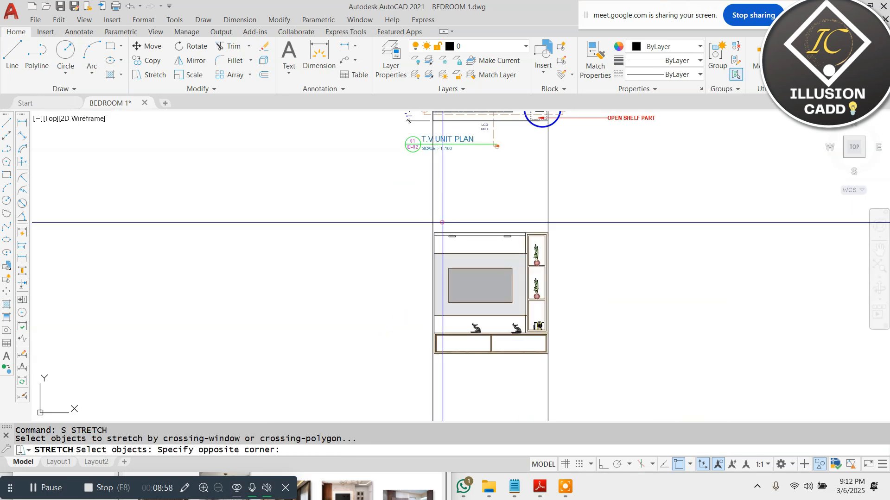
click(393, 387)
shift+click(440, 191)
key(Return)
scroll(463, 232, up, 6)
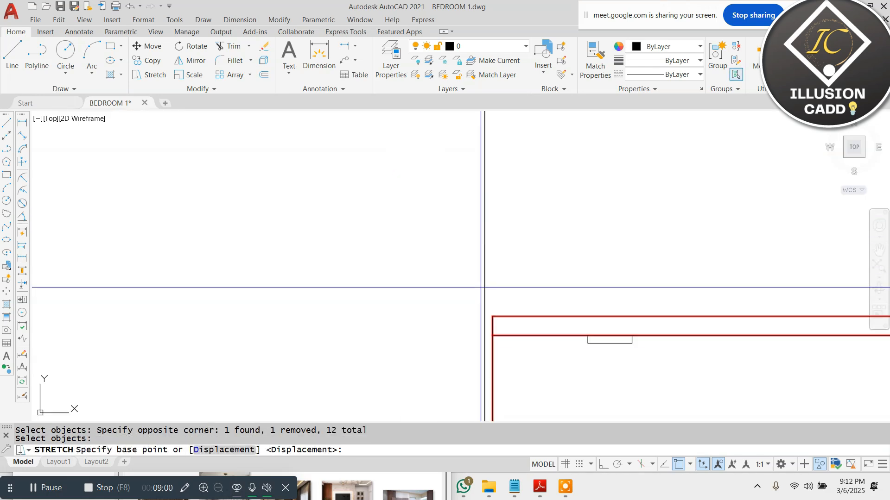
click(521, 335)
click(487, 331)
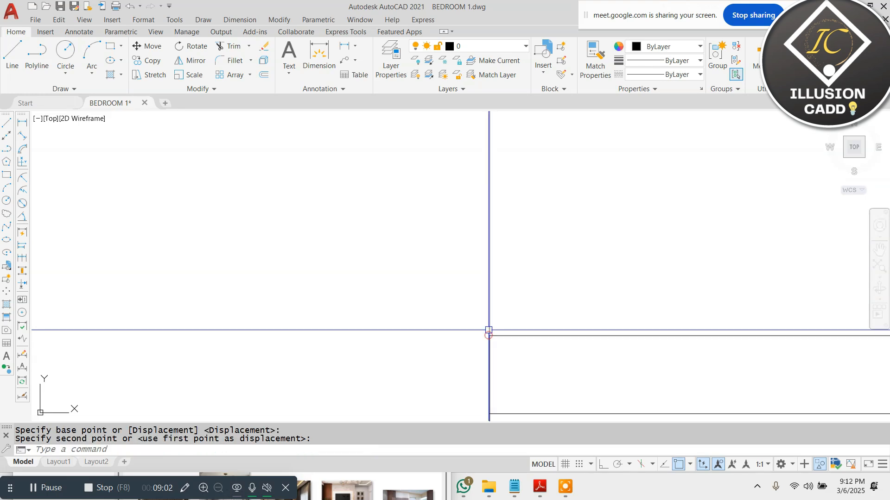
scroll(473, 236, down, 4)
scroll(481, 264, down, 2)
Step: Erase both vertical construction lines running through the T.V unit plan and elevation
key(Escape)
click(561, 364)
click(415, 401)
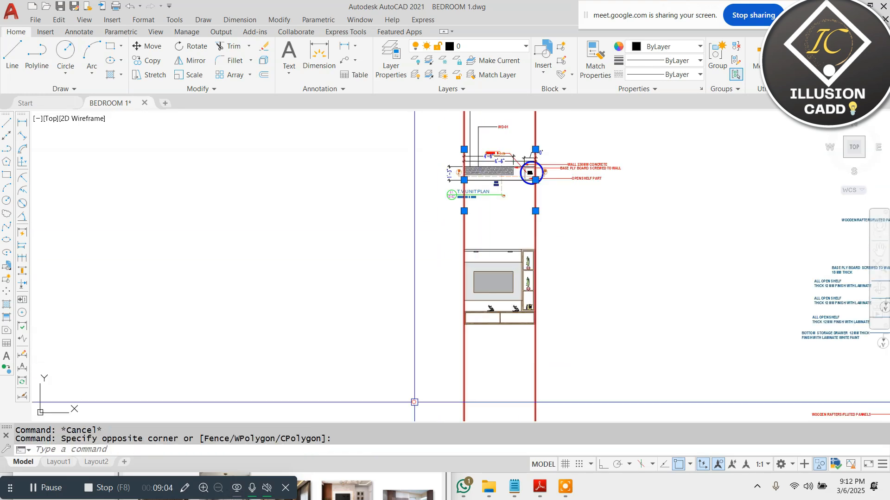
text(e)
key(Return)
key(Escape)
scroll(545, 204, up, 2)
key(Escape)
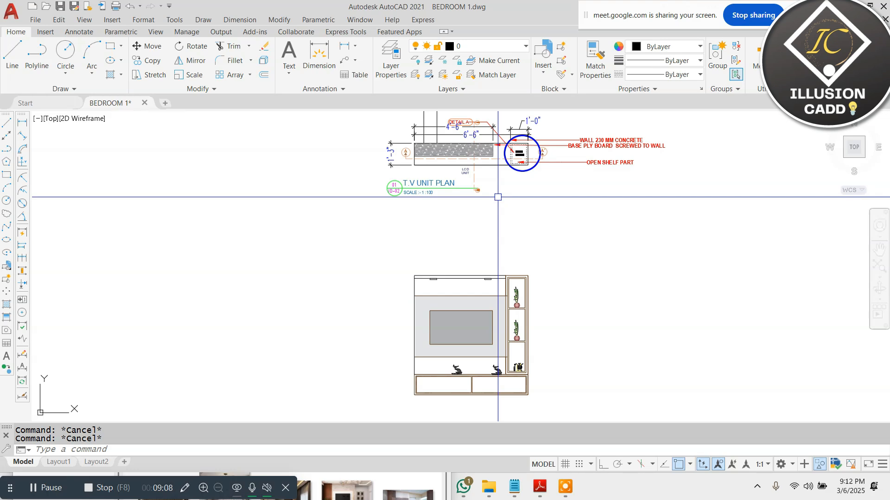
Step: Examine the bedroom wall elevation and the reference T.V unit working drawings against the T.V unit plan and elevation
scroll(498, 197, down, 3)
scroll(479, 206, up, 1)
scroll(477, 204, down, 3)
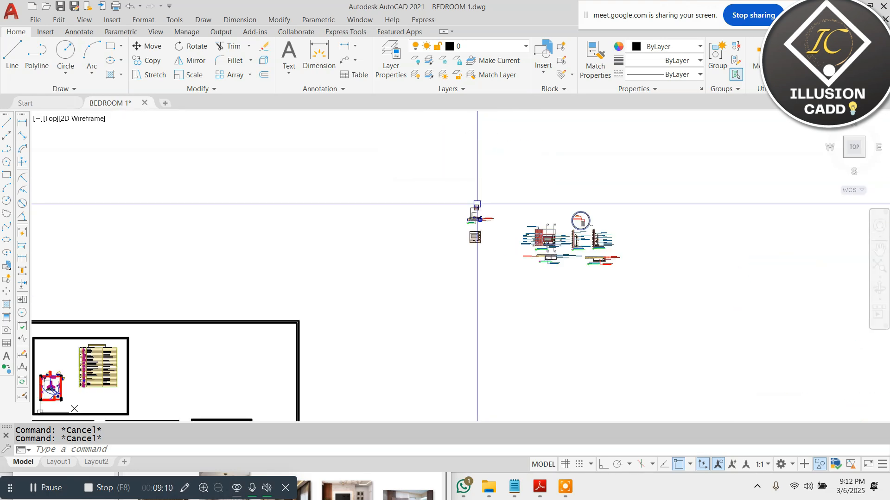
scroll(391, 290, down, 3)
scroll(324, 371, up, 10)
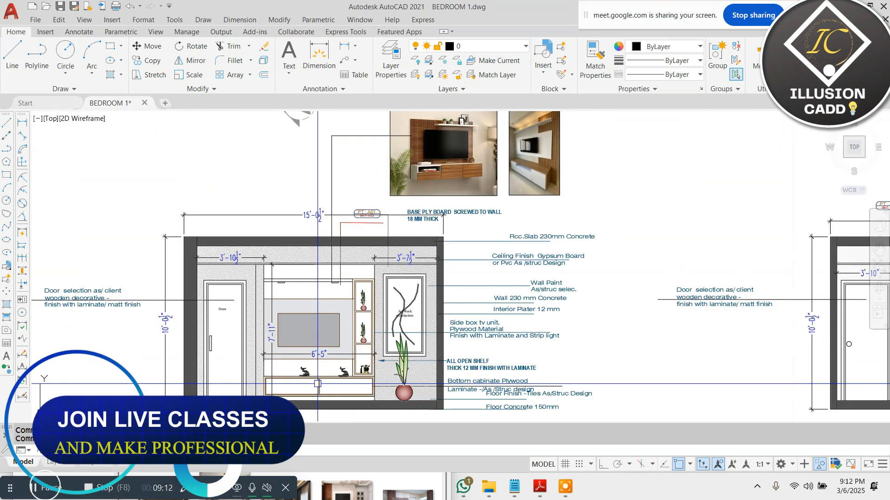
scroll(317, 382, down, 10)
scroll(543, 149, up, 4)
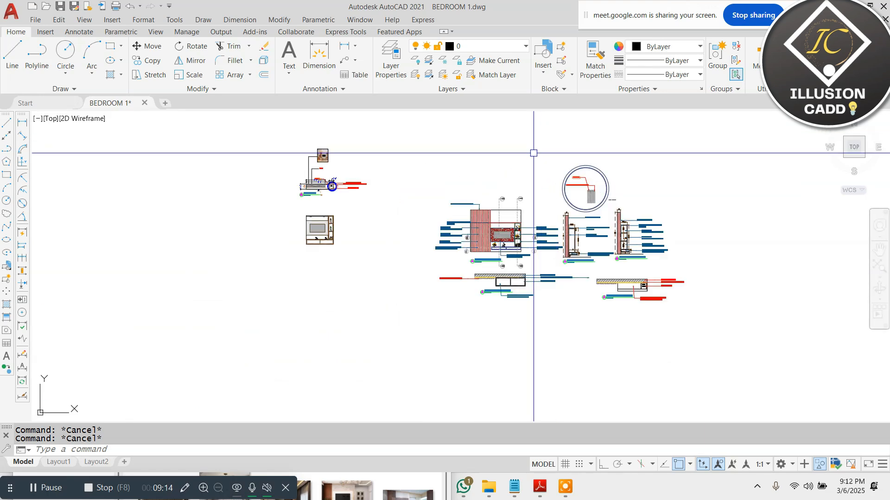
scroll(283, 200, up, 3)
scroll(290, 197, up, 3)
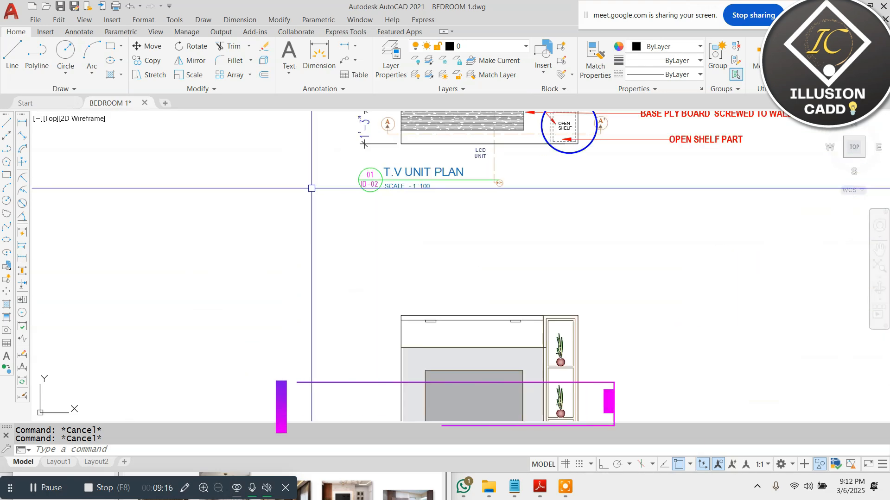
scroll(354, 181, down, 1)
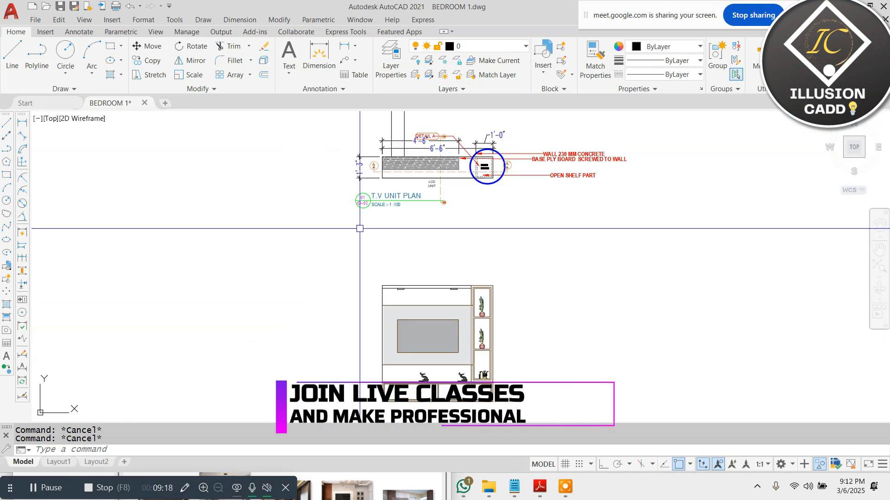
scroll(380, 214, down, 4)
scroll(407, 302, up, 2)
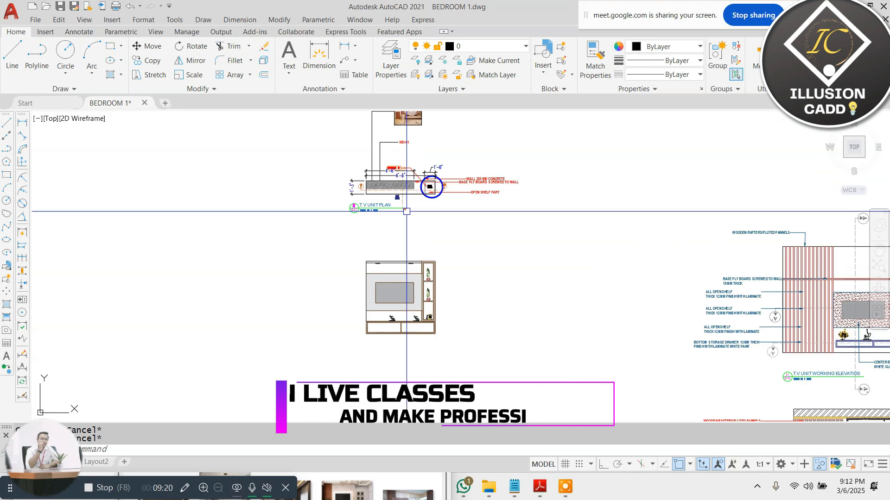
scroll(407, 320, up, 4)
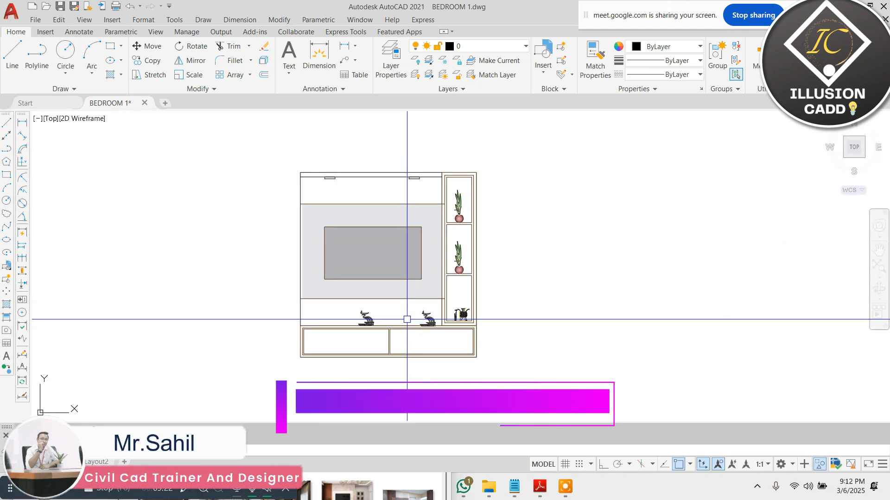
Step: Set up a GR_LINEAR gradient fill with the colours 254,204,102 and 205,105,40, applied by internal points
text(h)
key(Return)
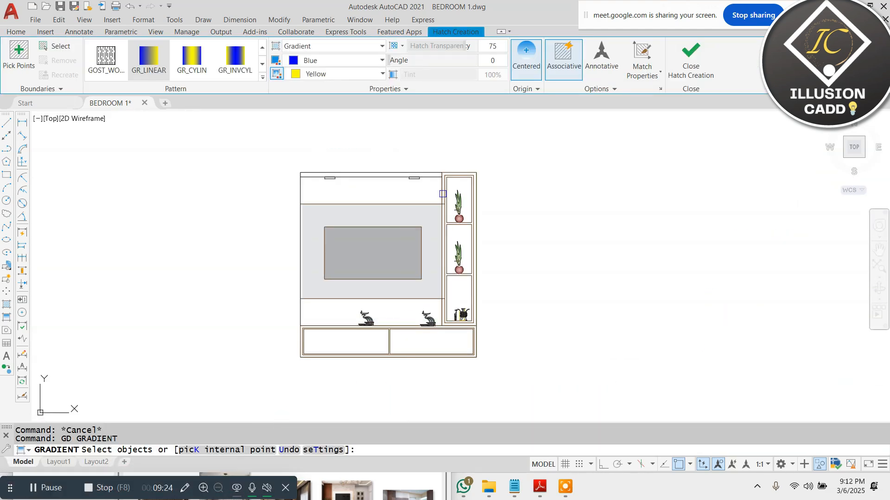
click(335, 60)
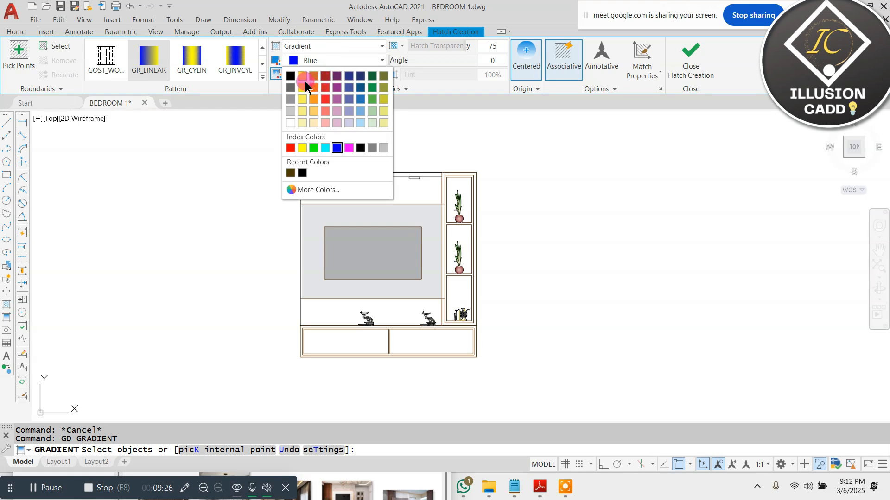
click(291, 99)
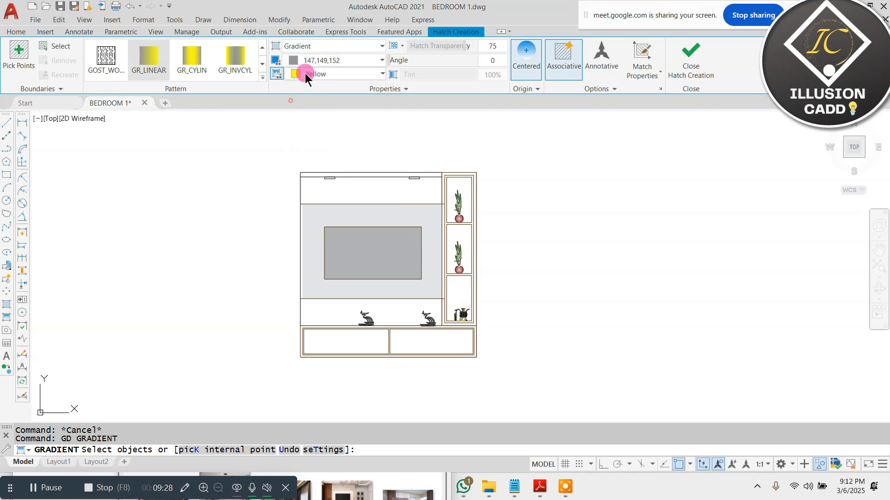
click(308, 74)
click(315, 99)
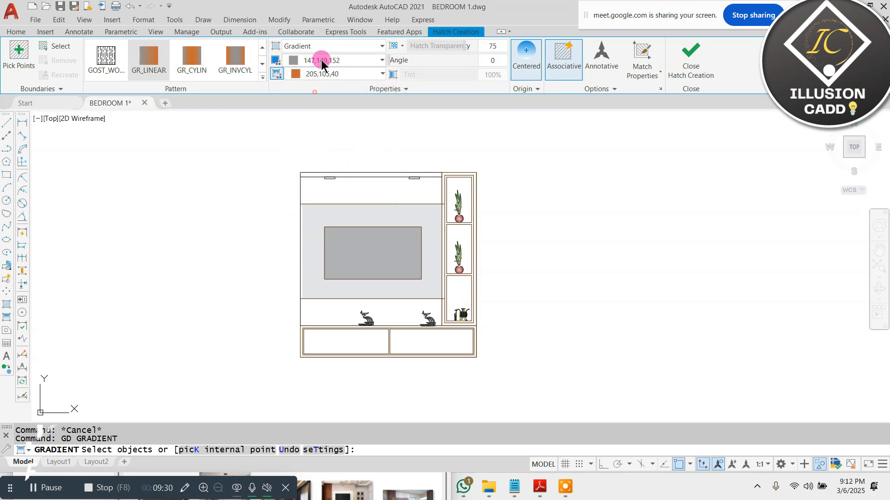
click(318, 60)
click(315, 110)
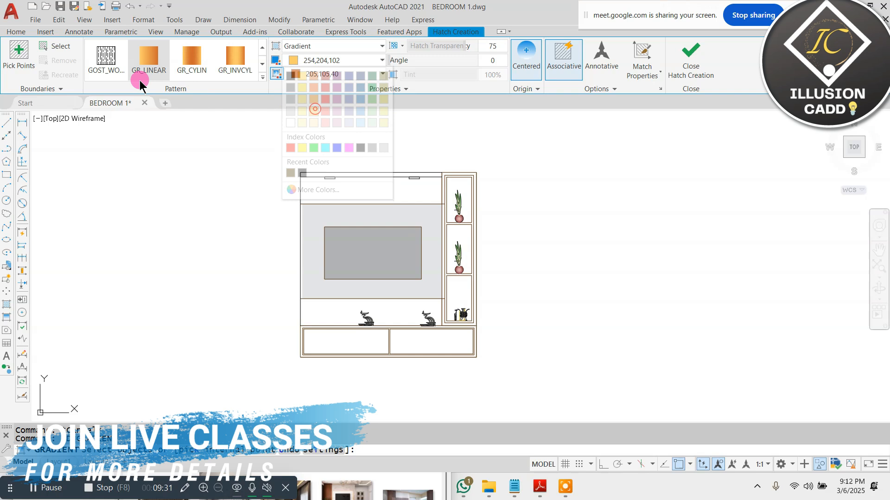
click(25, 67)
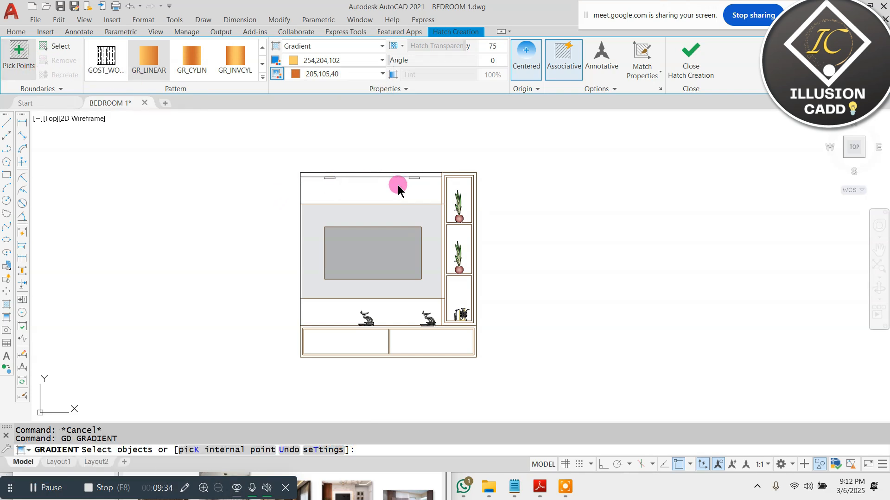
Step: Apply the gradient to the three open-shelf compartments and the shelf frame around them in the T.V unit elevation
scroll(426, 194, up, 3)
click(447, 185)
click(452, 254)
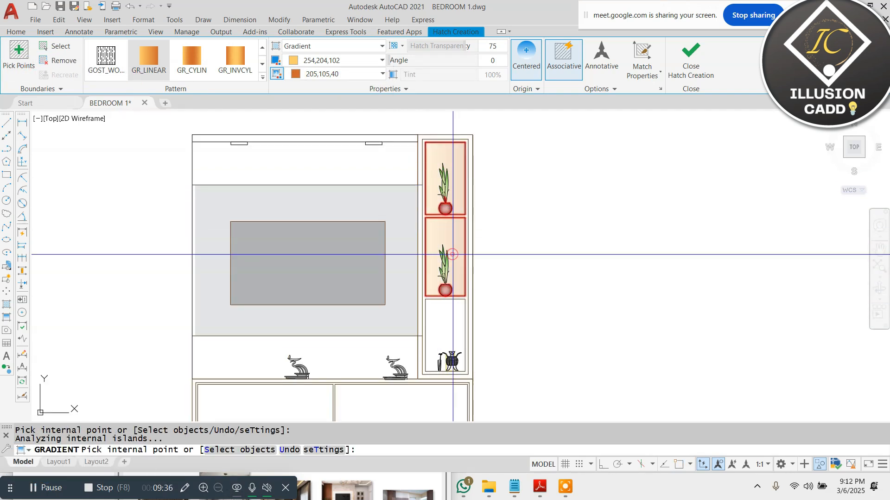
scroll(453, 254, down, 3)
scroll(454, 274, up, 3)
click(431, 261)
scroll(417, 261, up, 4)
click(404, 247)
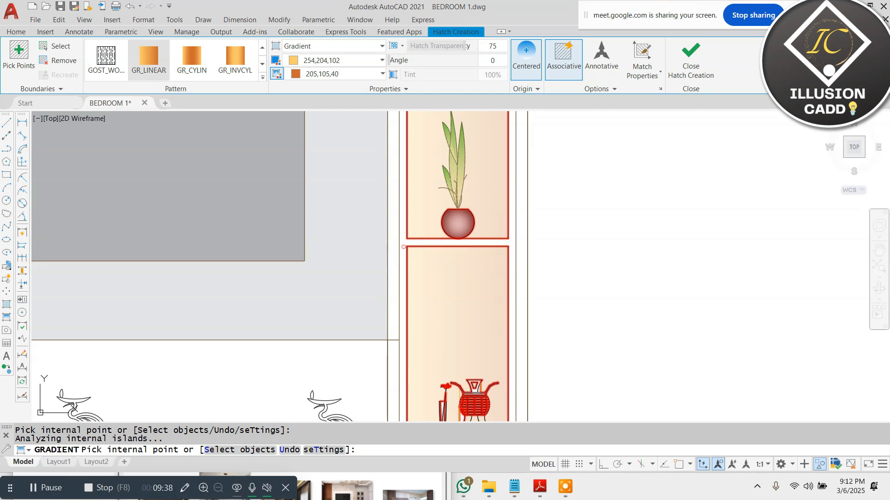
Step: Include the two bottom drawer panels and the storage cabinet frame in the gradient fill and finish it
scroll(417, 222, down, 5)
scroll(356, 285, up, 2)
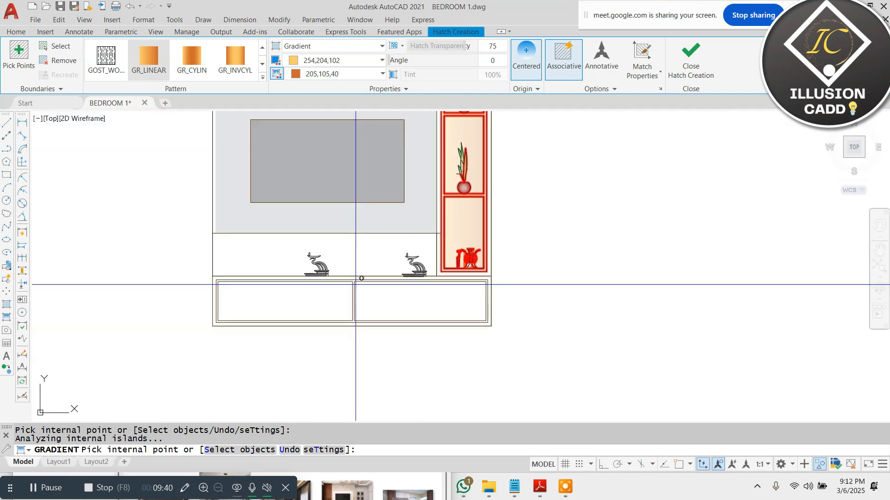
click(318, 296)
click(403, 287)
scroll(364, 281, up, 2)
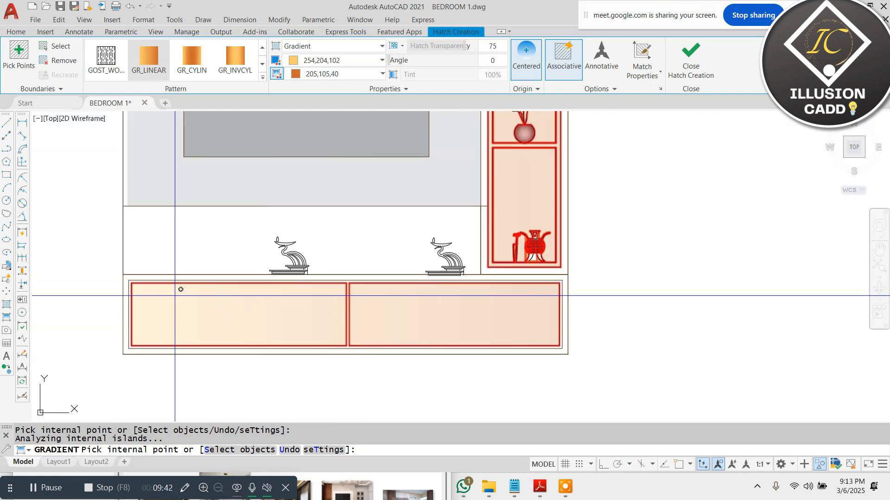
click(131, 283)
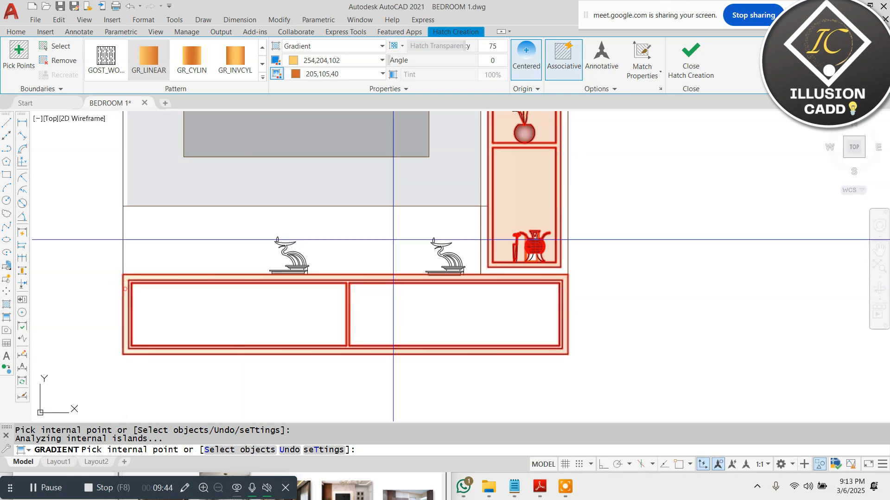
click(677, 64)
Step: Fill the two blank bottom drawer panels with the same linear gradient in a separate fill
scroll(448, 244, down, 4)
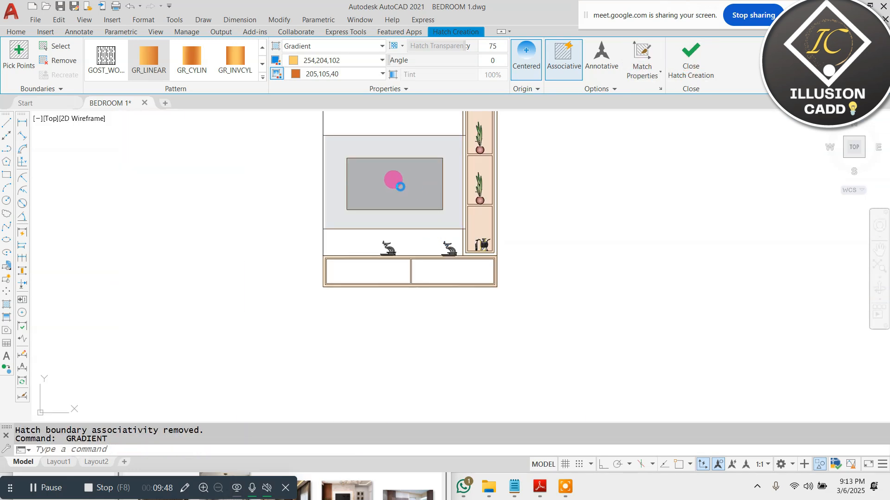
click(361, 276)
click(456, 273)
click(694, 58)
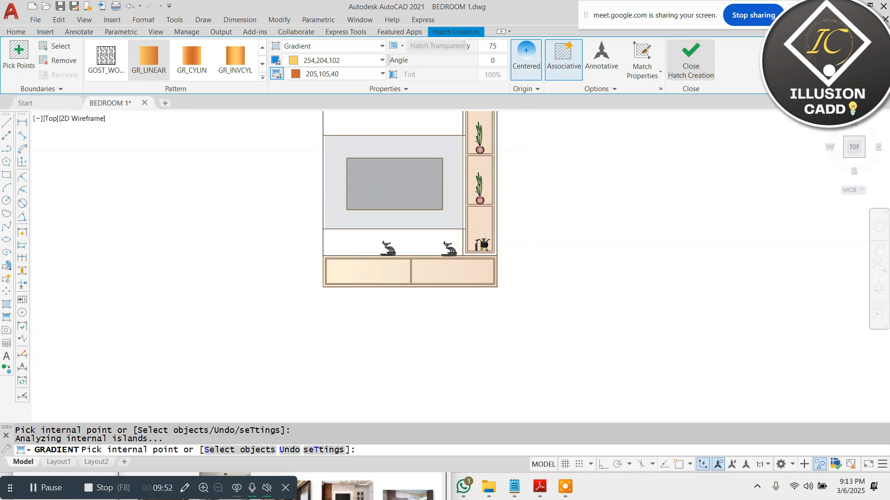
scroll(307, 354, down, 4)
scroll(353, 312, up, 4)
key(Escape)
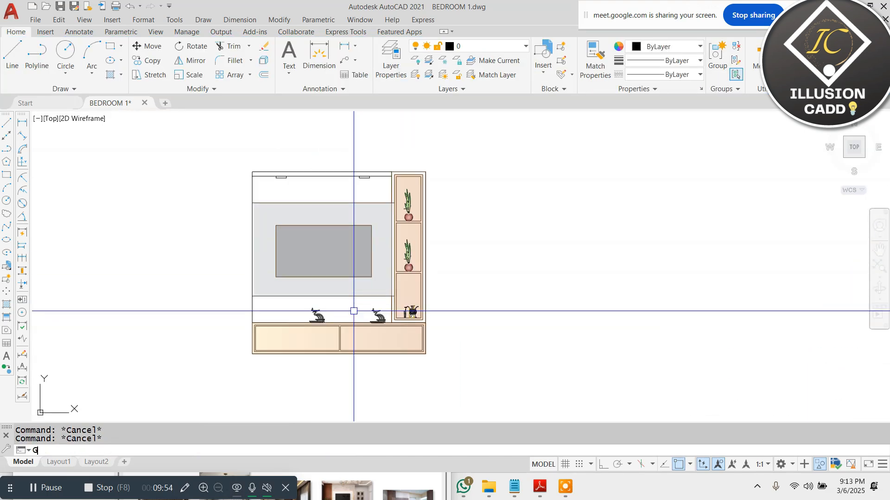
Step: Apply a gradient with both colours 147,149,152 to the blank strips above and below the LCD back panel
text(GD)
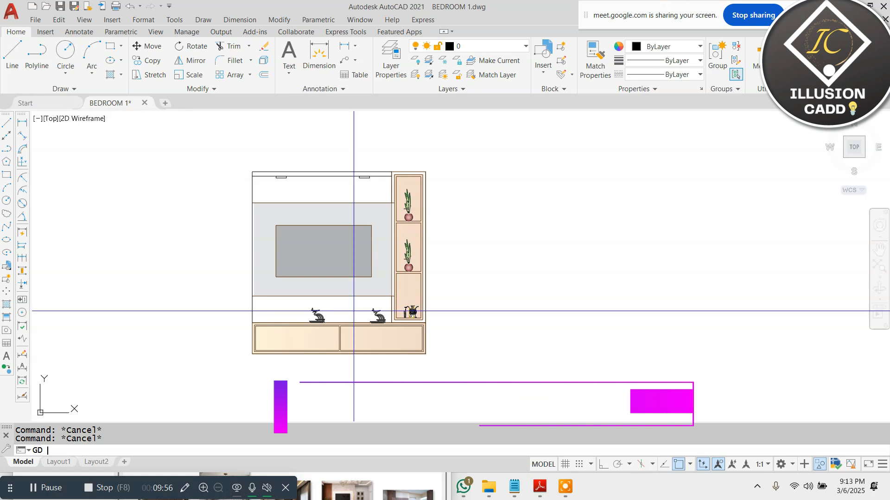
key(Return)
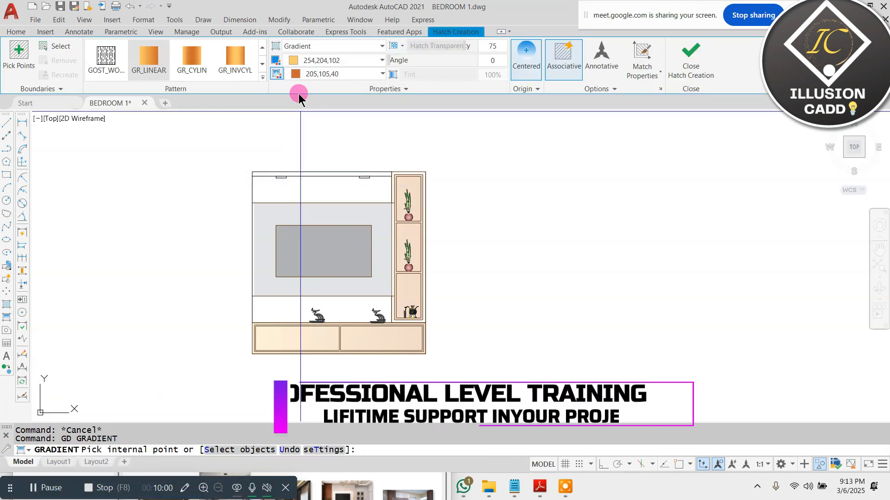
click(326, 60)
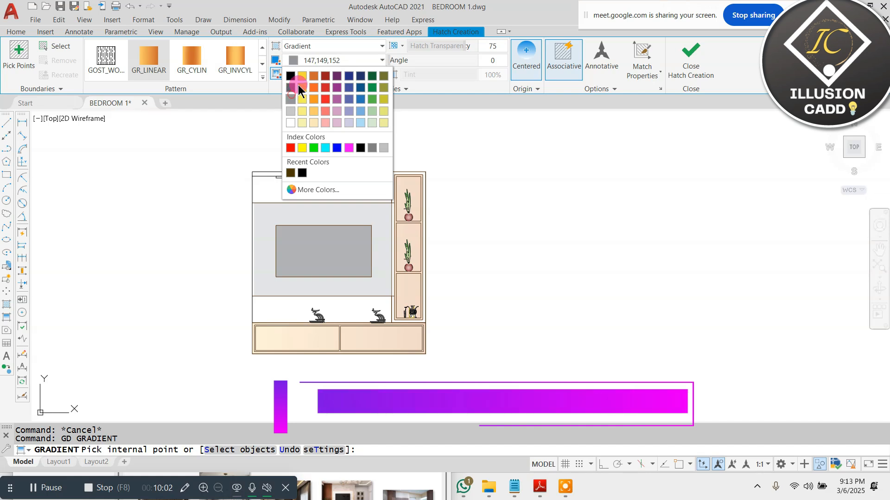
click(292, 98)
click(294, 73)
click(292, 108)
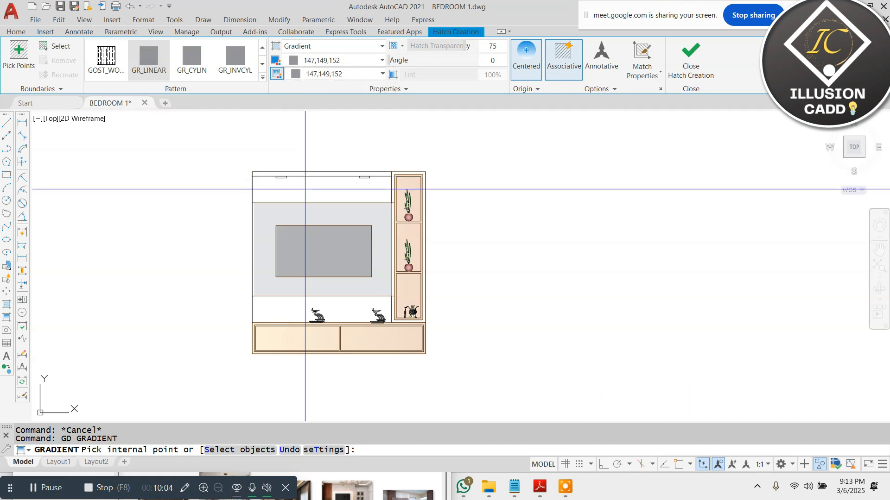
click(306, 189)
click(280, 304)
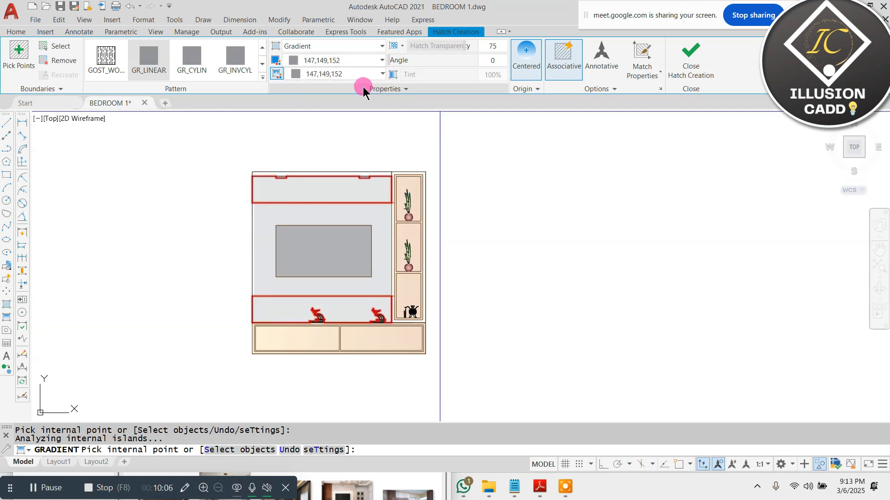
Step: Set the strips' second gradient colour to 255,255,255 and the pattern to GR_CYLIN, and finish the fill
click(331, 74)
click(293, 134)
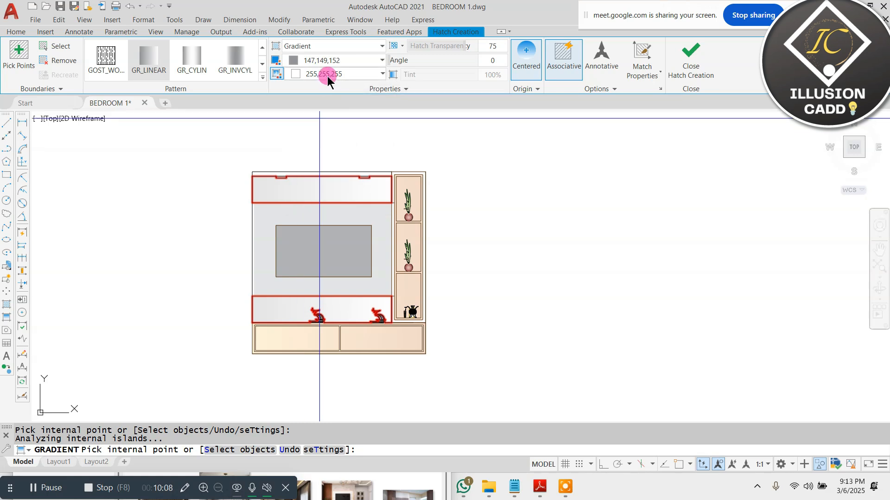
click(213, 58)
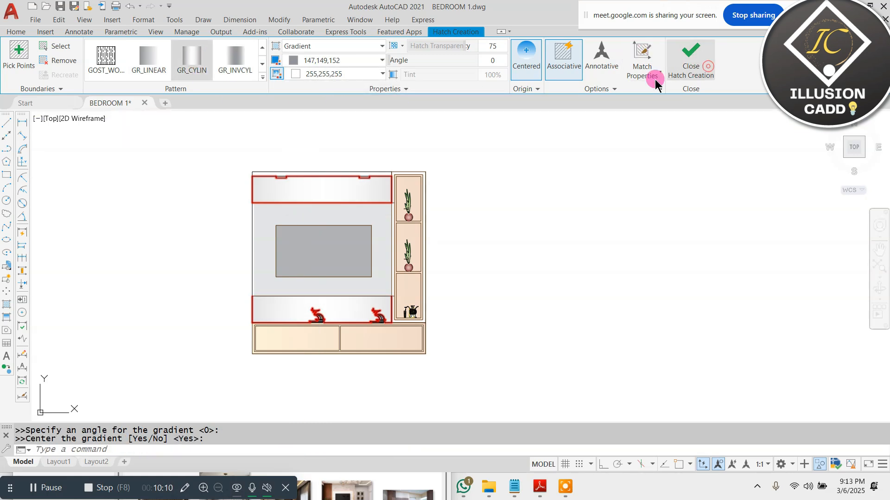
key(Escape)
scroll(363, 176, down, 2)
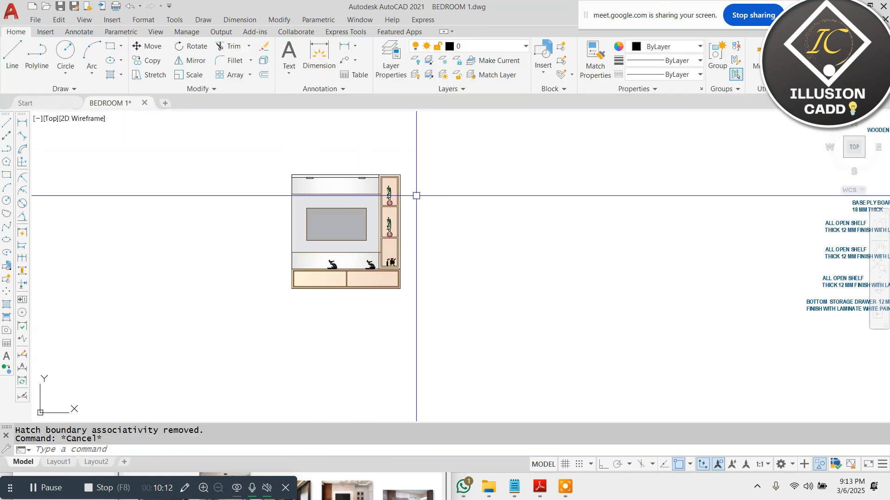
scroll(346, 213, up, 2)
key(Escape)
Step: Copy the title text of the reference T.V unit working elevation to just below the new T.V unit elevation
scroll(363, 224, down, 4)
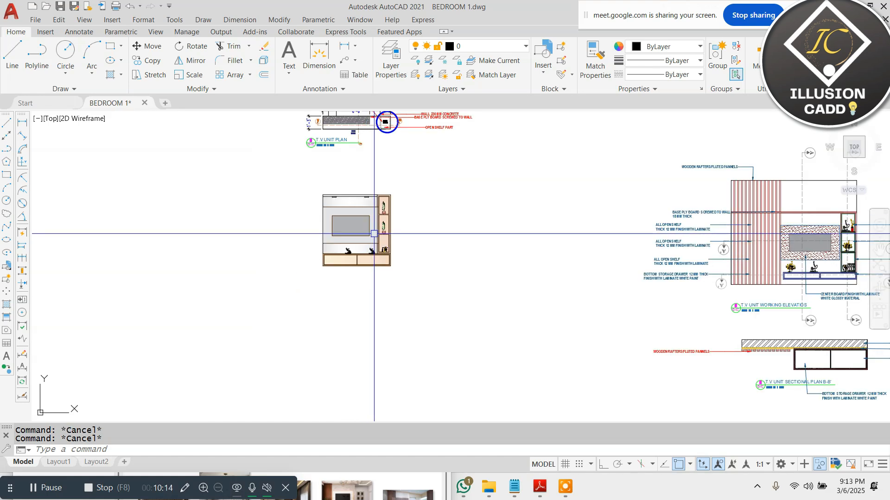
scroll(328, 148, up, 2)
scroll(322, 133, down, 2)
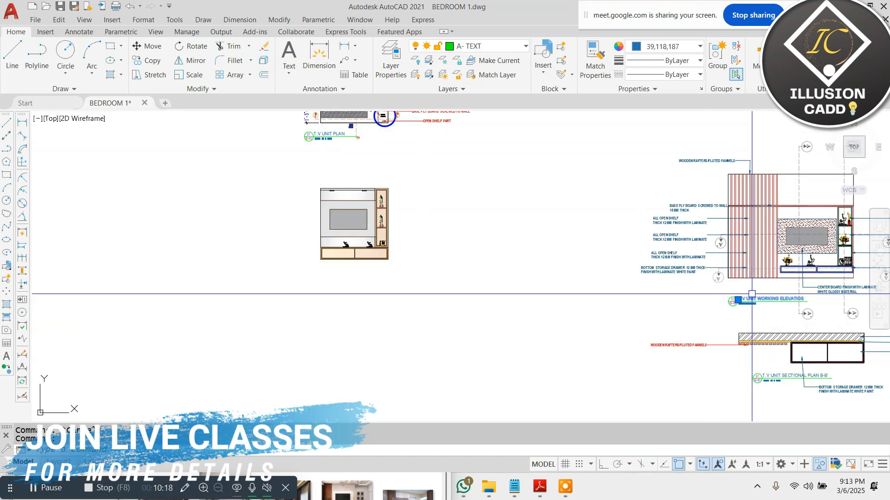
text(q)
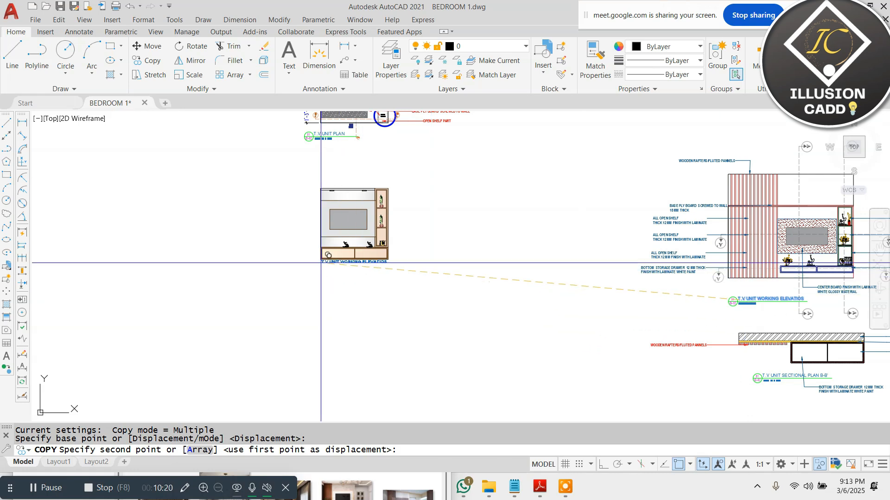
scroll(315, 263, up, 4)
click(308, 271)
key(Escape)
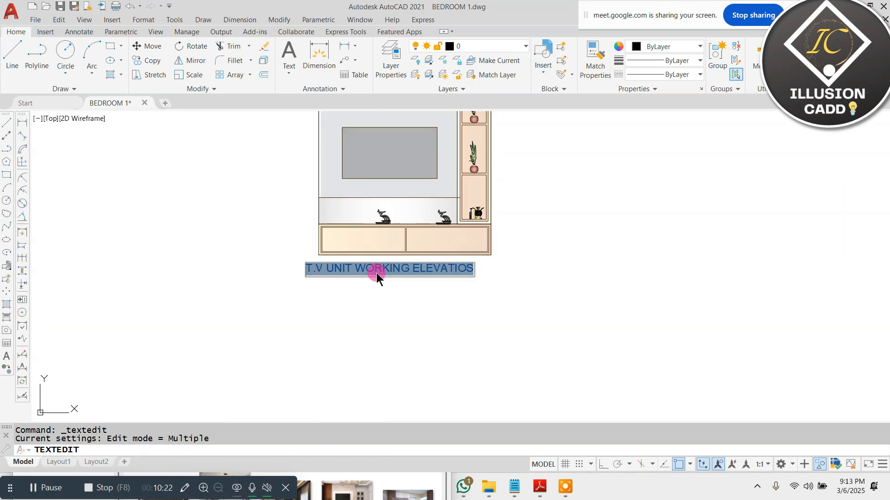
Step: Change the copied title text to ELEVATION
text(ELEVATION)
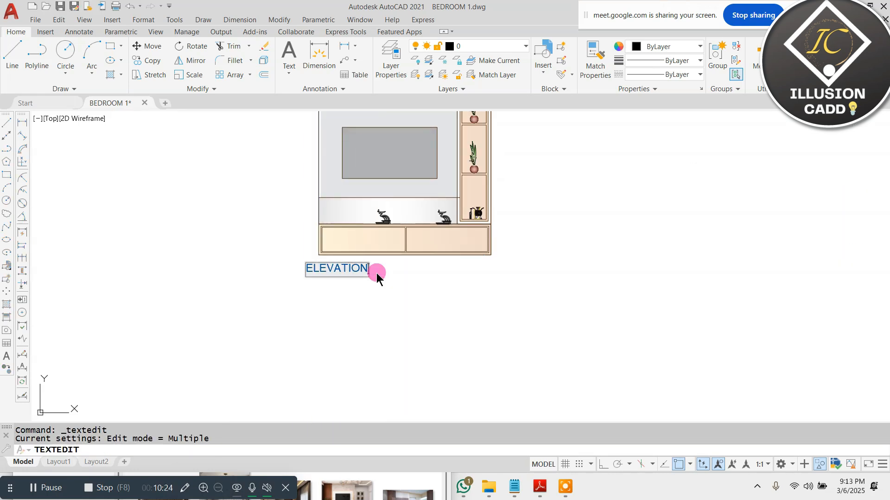
click(376, 273)
key(Escape)
Step: Move the ELEVATION title so it starts in line with the left edge of the T.V unit elevation
scroll(413, 312, up, 2)
text(M)
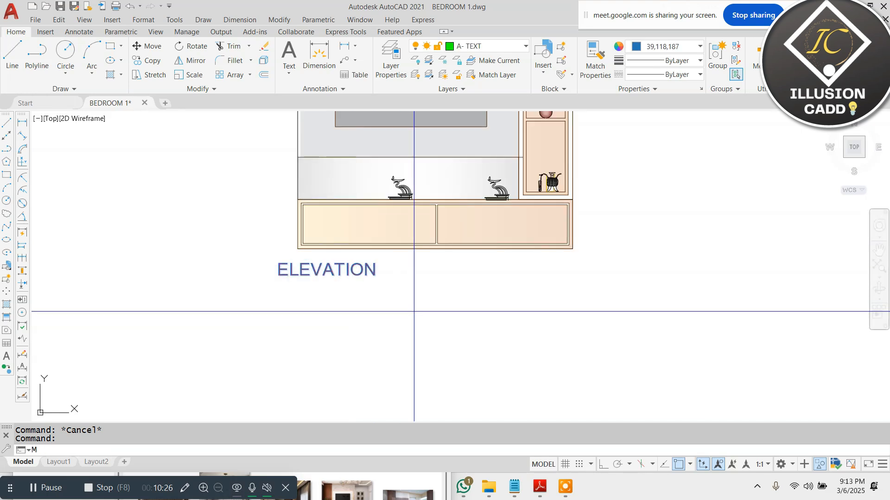
key(Return)
click(414, 312)
scroll(433, 308, down, 6)
key(Escape)
key(Escape)
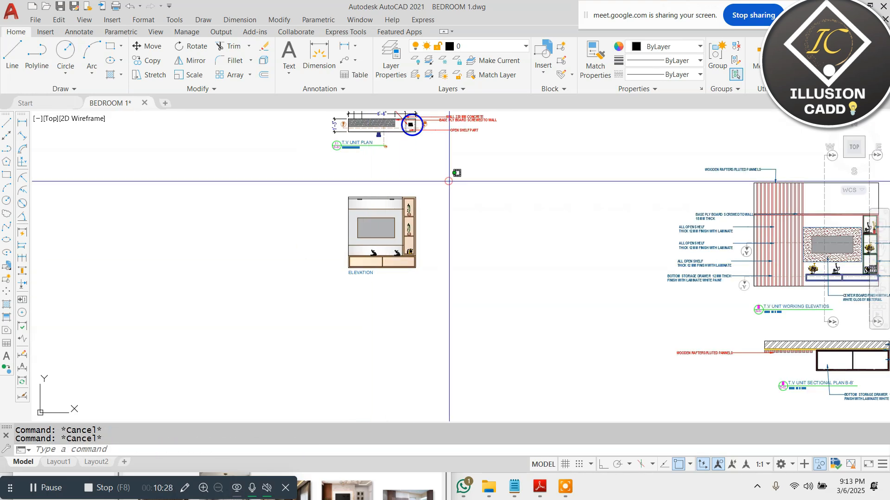
Step: Move the T.V unit elevation together with its title horizontally to the left, clear of the plan above
click(449, 181)
click(286, 318)
text(M)
key(Return)
click(492, 230)
click(357, 230)
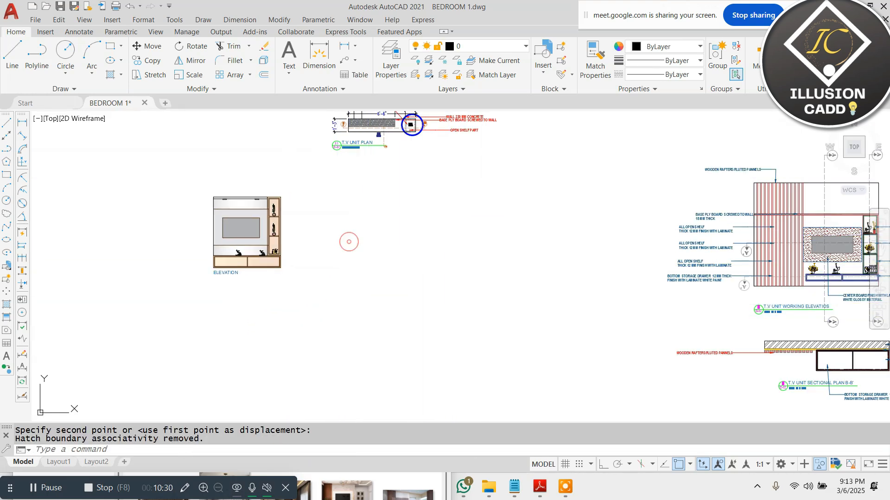
key(Escape)
scroll(349, 242, down, 2)
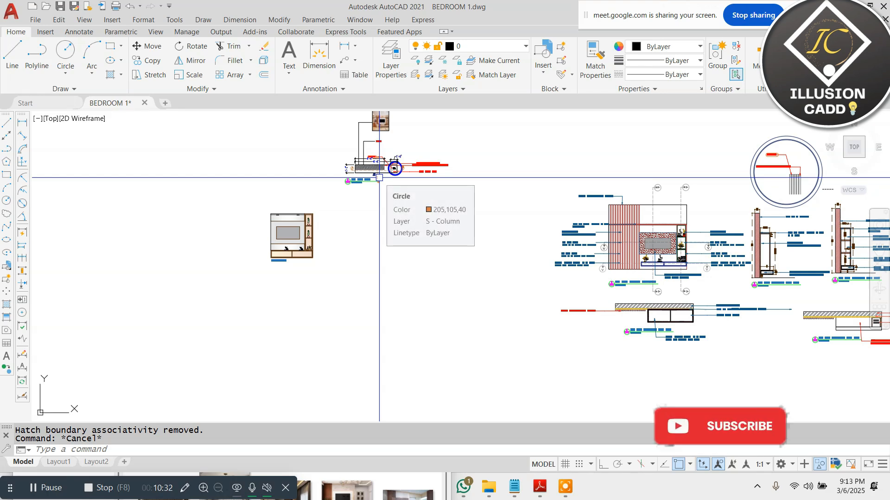
scroll(370, 163, up, 6)
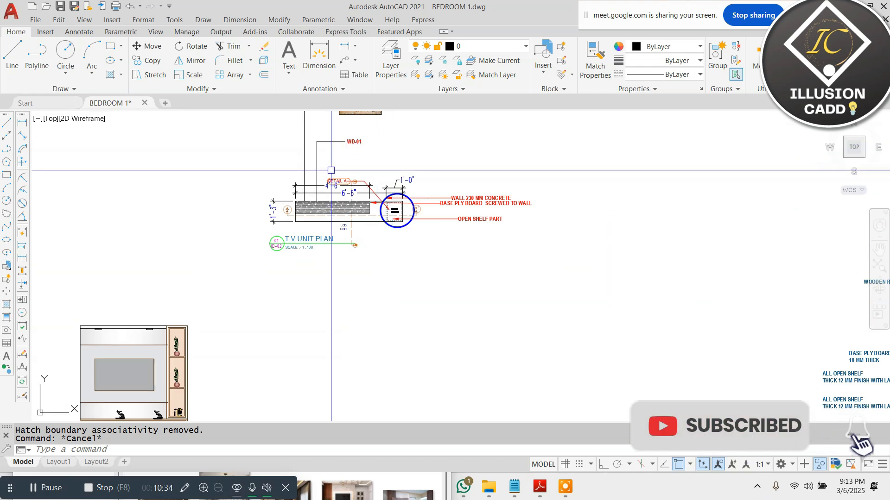
key(Escape)
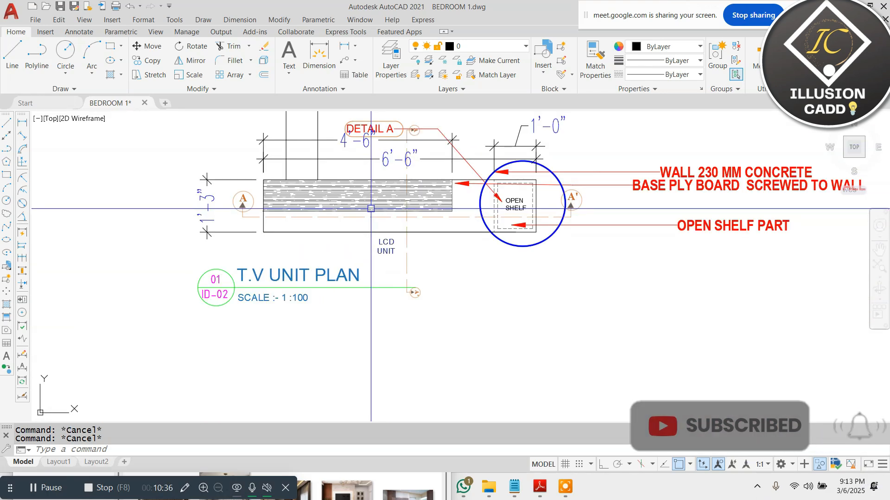
scroll(411, 179, down, 3)
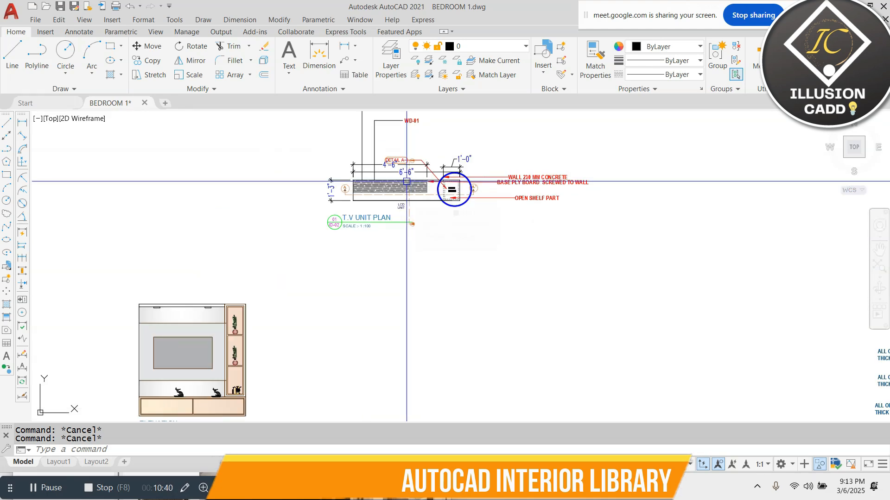
scroll(406, 182, down, 2)
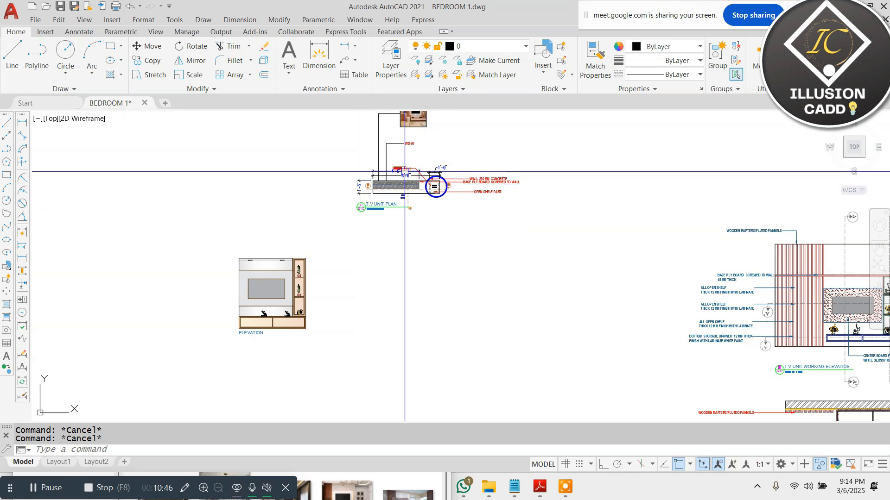
scroll(406, 169, up, 2)
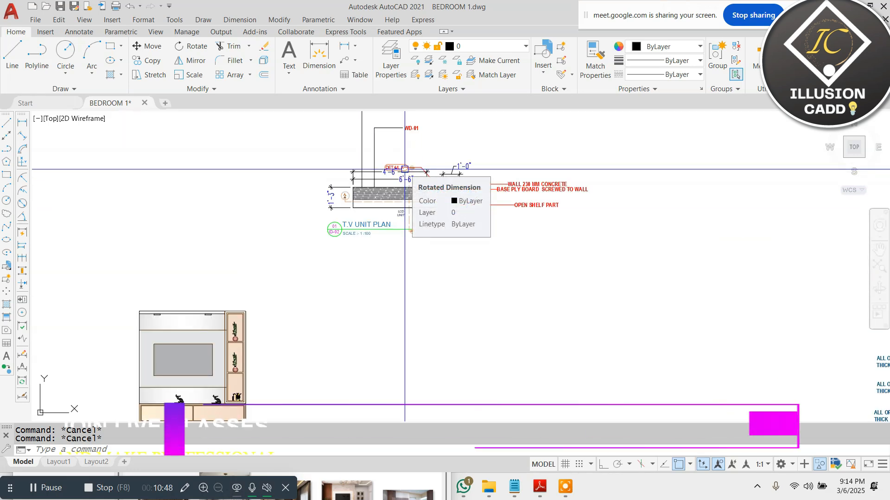
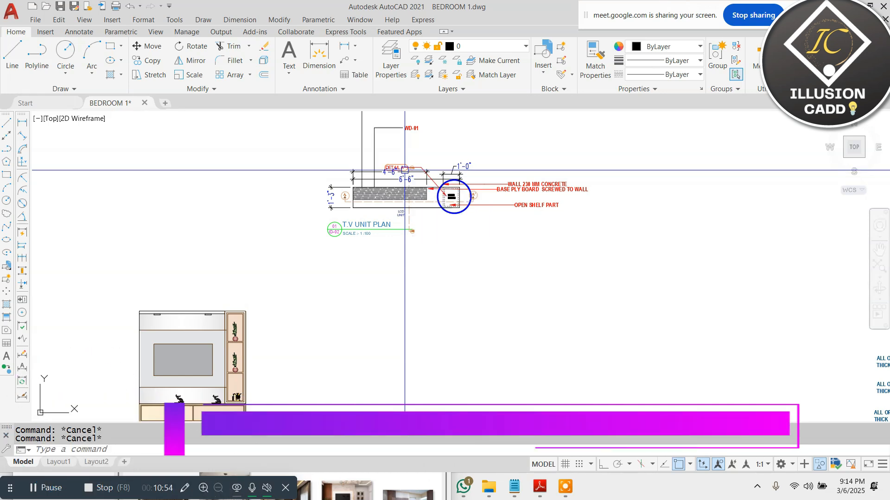
Step: Draw vertical construction lines through the lower-left and lower-right corners of the T.V unit plan
text(XL)
key(Return)
text(V)
key(Return)
scroll(375, 202, up, 6)
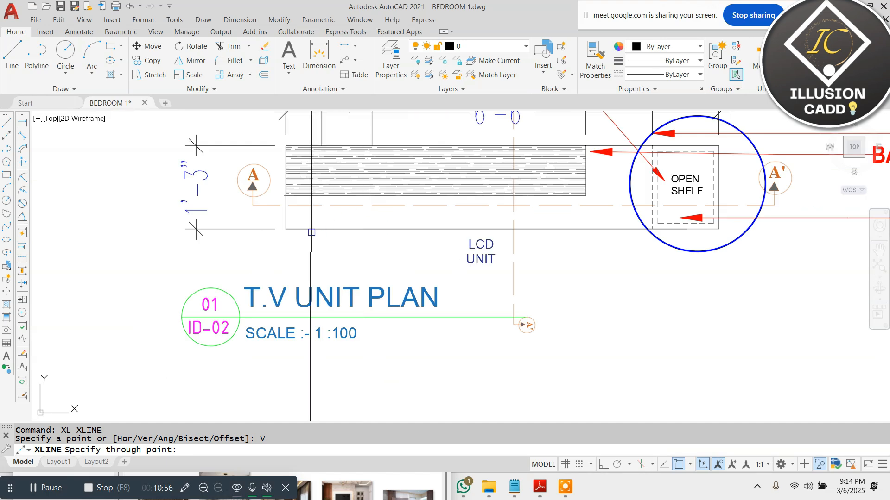
click(286, 227)
scroll(349, 219, down, 5)
scroll(455, 211, up, 5)
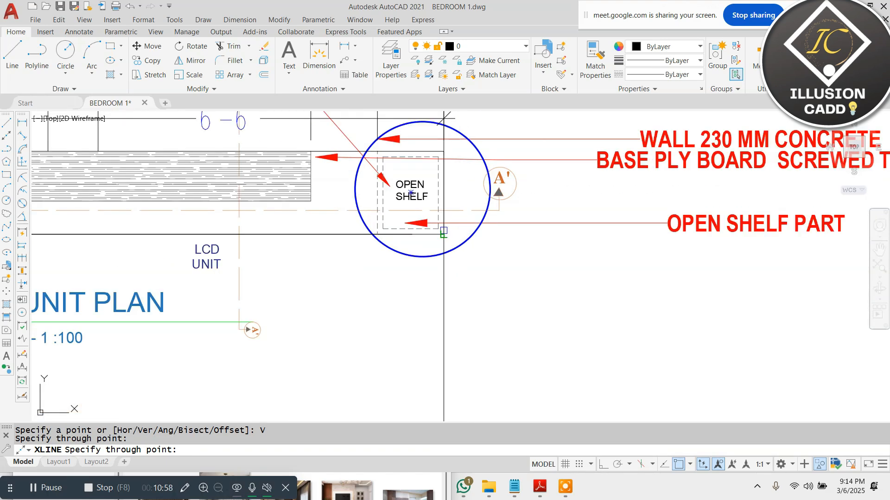
click(444, 231)
scroll(450, 142, down, 9)
key(Escape)
Step: Copy the elevation drawing with its label so its lower-left corner sits on the left construction line below the plan
scroll(365, 204, up, 4)
click(395, 165)
click(142, 383)
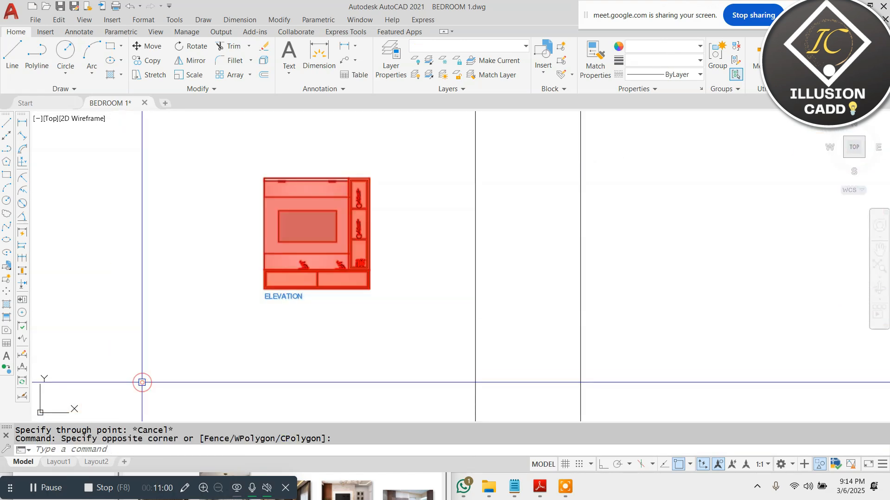
text(CO)
key(Return)
scroll(280, 274, up, 8)
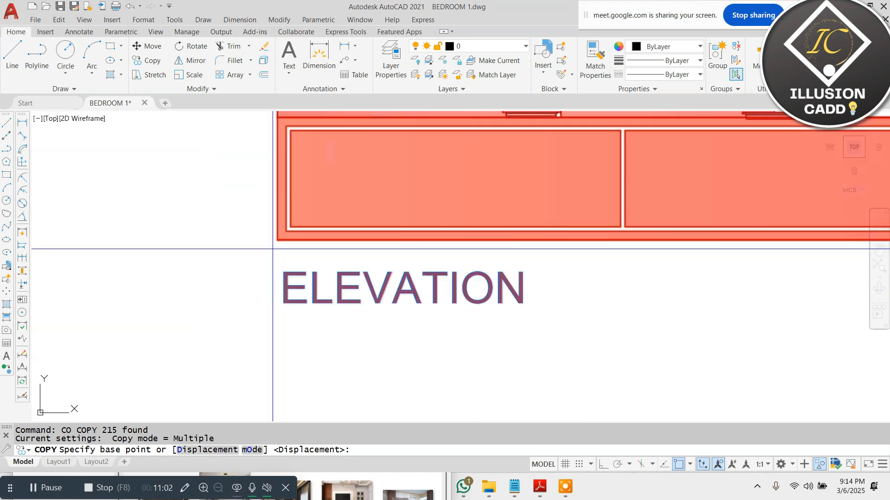
scroll(278, 244, down, 6)
click(583, 263)
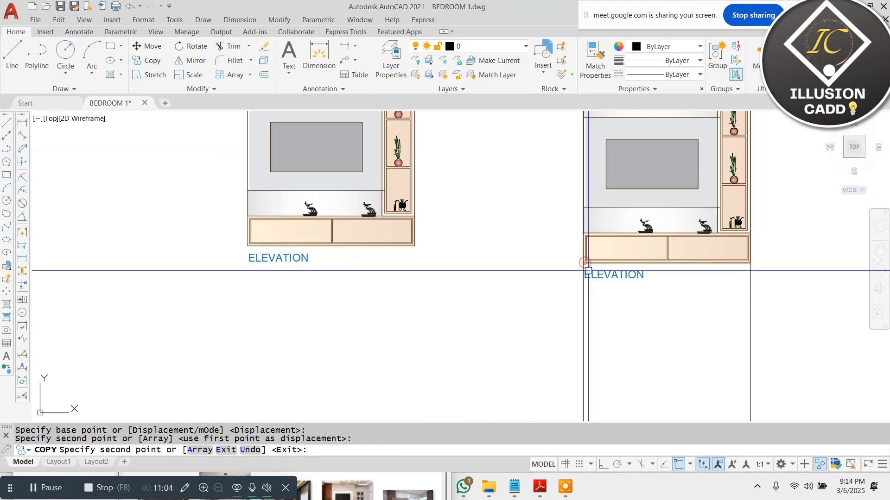
key(Escape)
Step: Erase the ELEVATION label under the copied drawing between the construction lines
text(e)
key(Return)
key(Escape)
scroll(409, 274, down, 4)
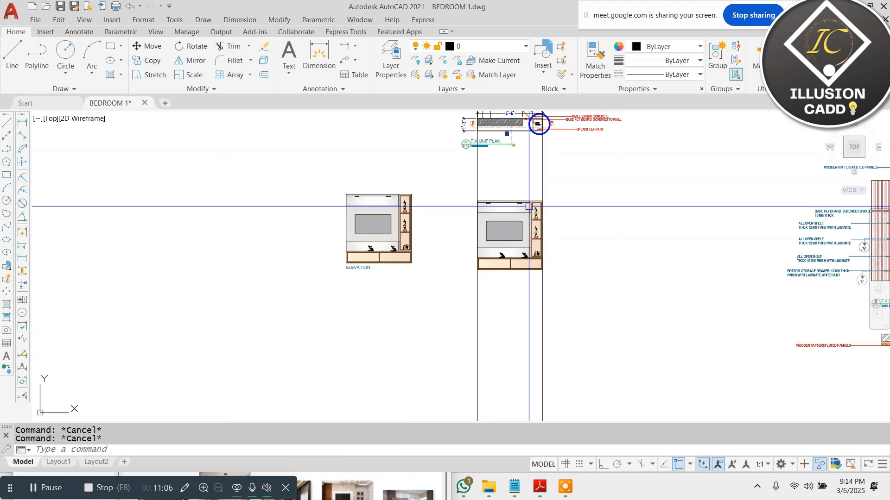
scroll(529, 206, down, 4)
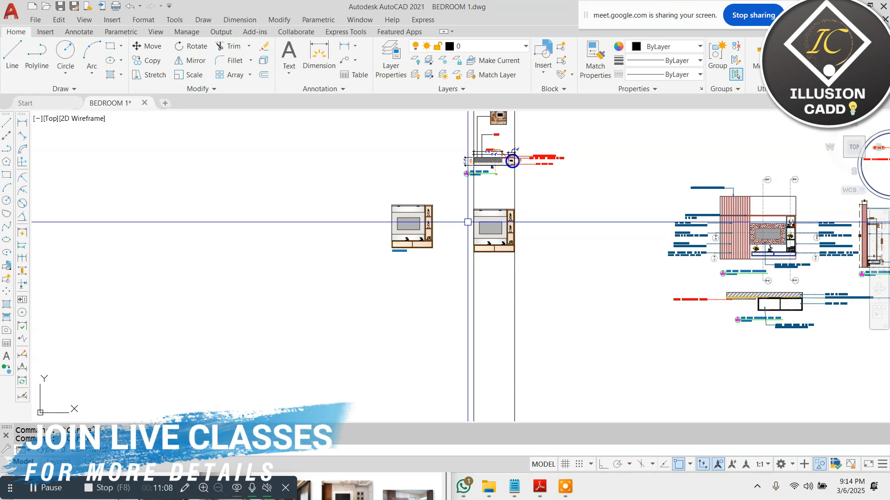
Step: Copy the T.V UNIT PLAN title text to just below the copied elevation's lower-left corner
scroll(468, 222, up, 8)
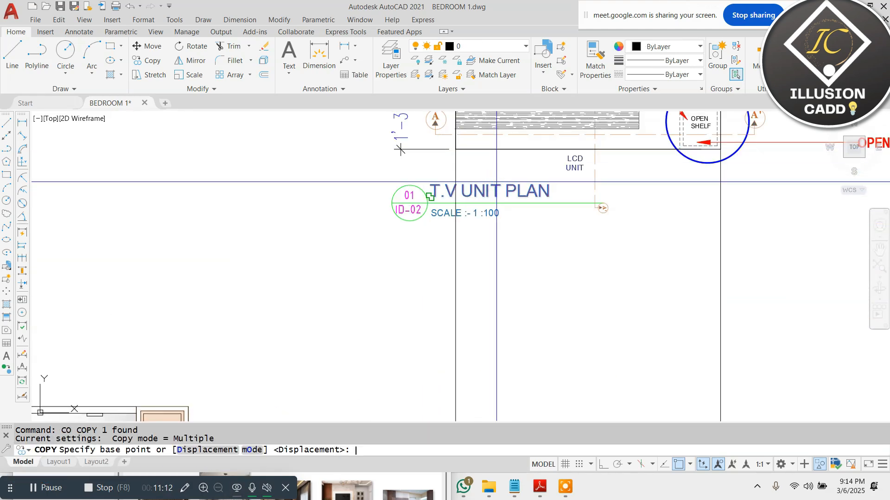
click(497, 182)
scroll(463, 128, down, 5)
scroll(533, 371, up, 6)
click(492, 383)
key(Escape)
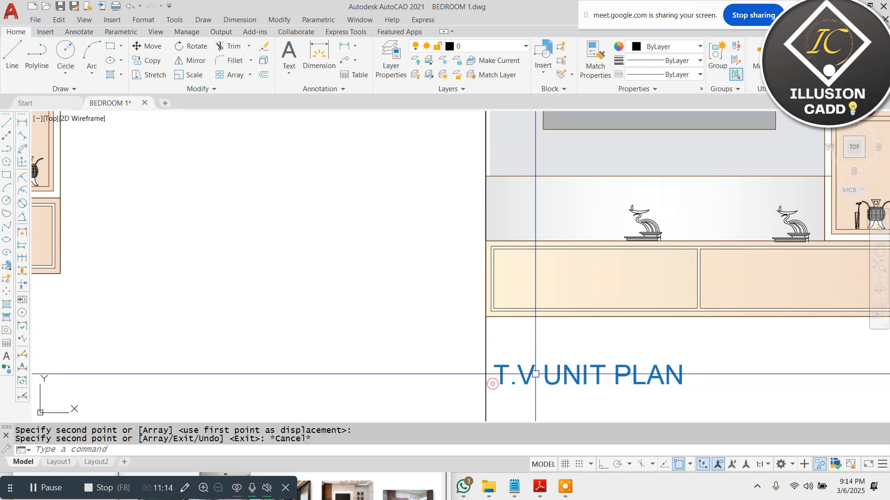
Step: Change the copied title text to SECTION-A-A'
double_click(528, 373)
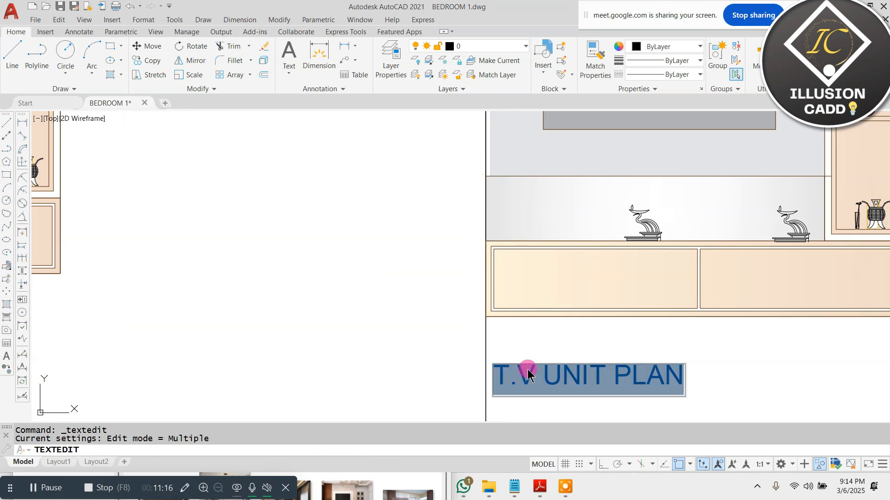
text(SECTION-)
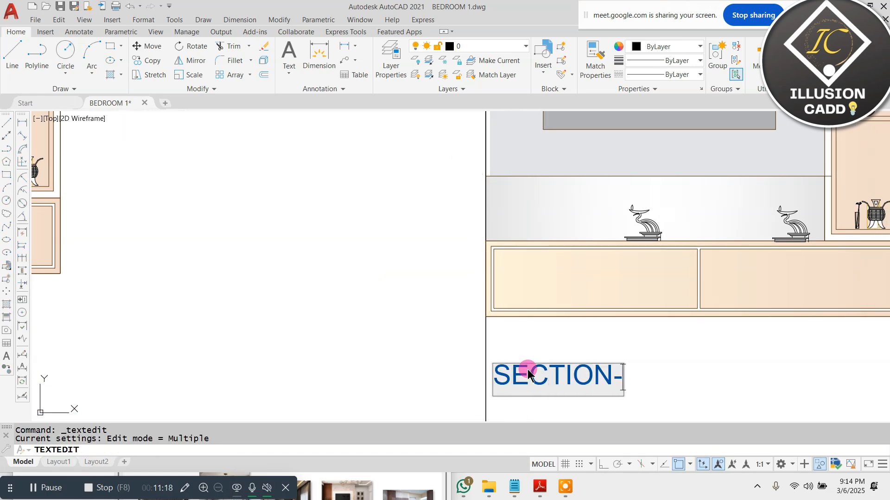
text(A-A')
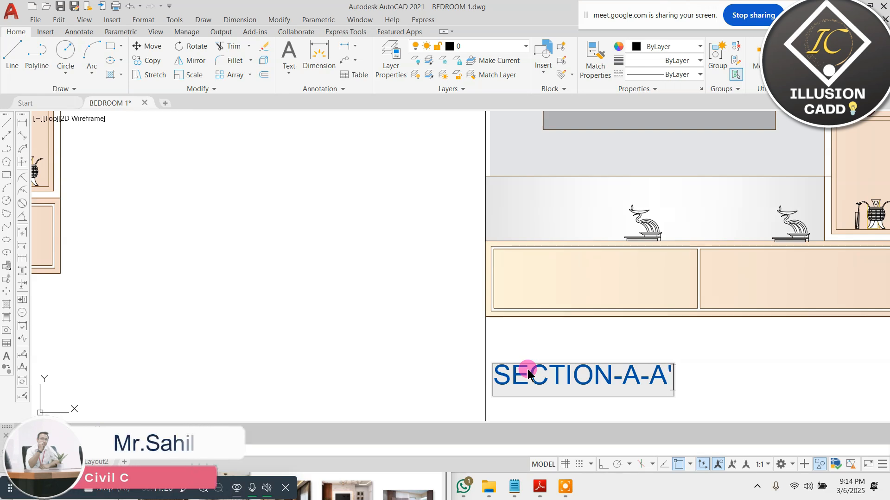
click(666, 356)
key(Escape)
scroll(358, 297, down, 4)
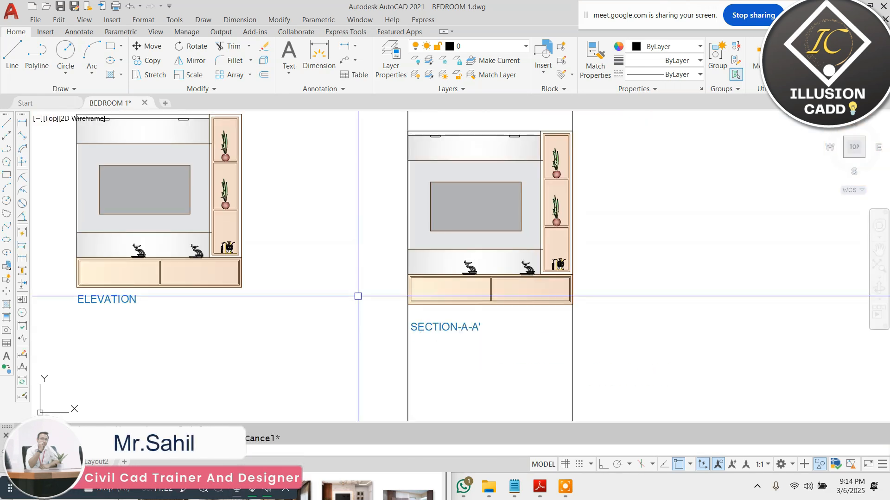
scroll(438, 321, down, 2)
key(Escape)
Step: Erase the gradient fills of the upper, lower and middle back panels around the TV in the section drawing
scroll(457, 230, up, 2)
click(466, 208)
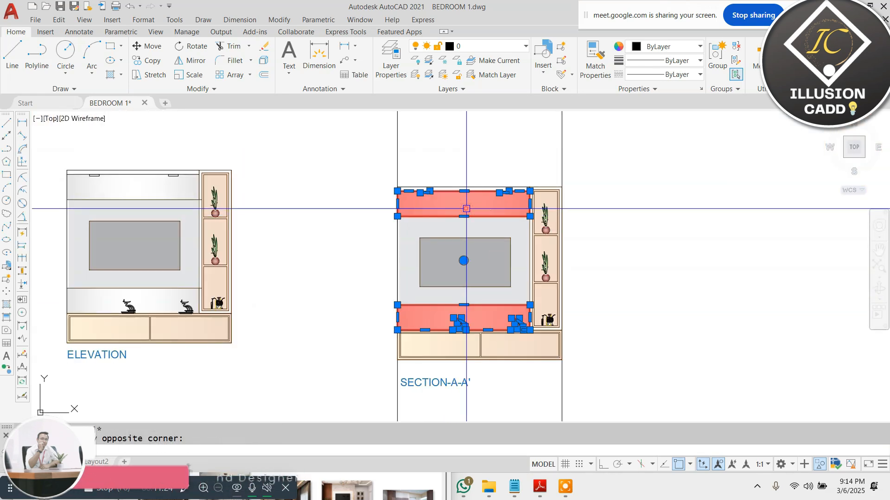
text(e)
key(Return)
click(487, 225)
text(e)
key(Return)
click(502, 258)
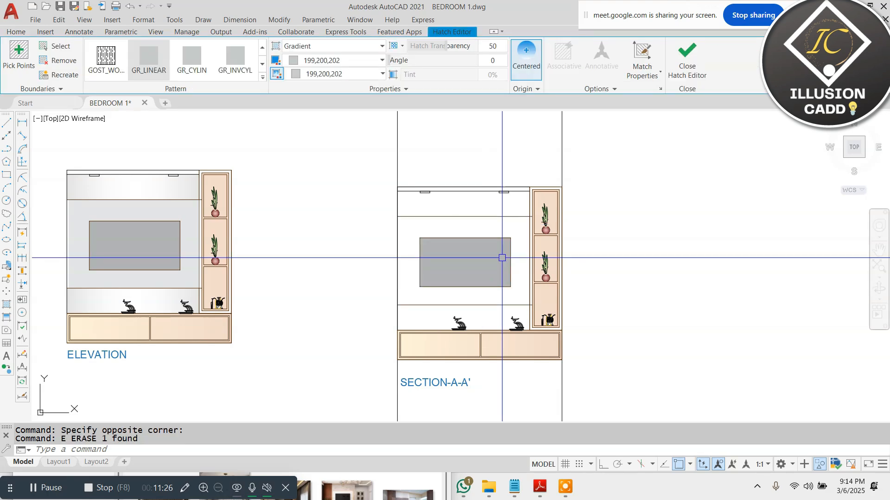
Step: Erase the gradient fill of the open shelf column in the section drawing
scroll(564, 187, up, 2)
click(536, 204)
click(534, 209)
text(e)
key(Return)
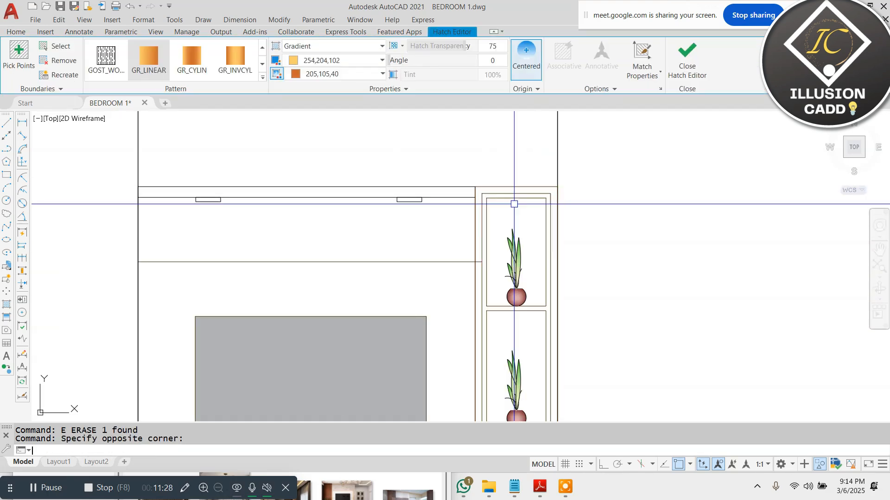
Step: Erase the gradient fill of the two bottom storage drawers in the section drawing
scroll(511, 204, down, 3)
scroll(442, 320, up, 2)
click(387, 345)
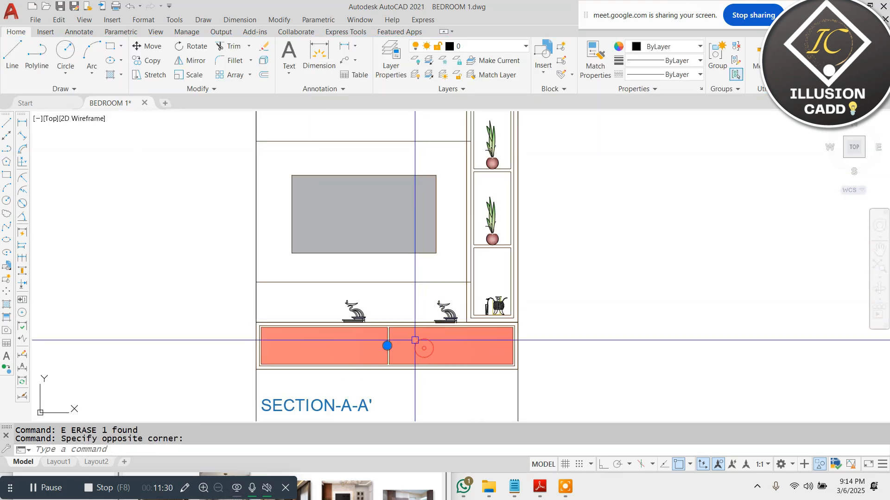
text(E)
key(Return)
scroll(482, 299, down, 2)
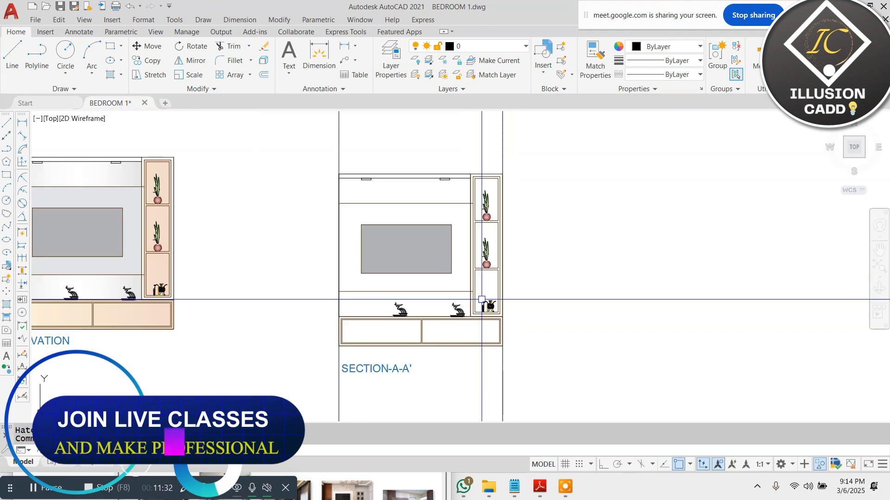
Step: Explode the bottom storage unit's frame and extend its inner left vertical line to the unit's top and bottom edges
scroll(348, 324, up, 4)
key(Escape)
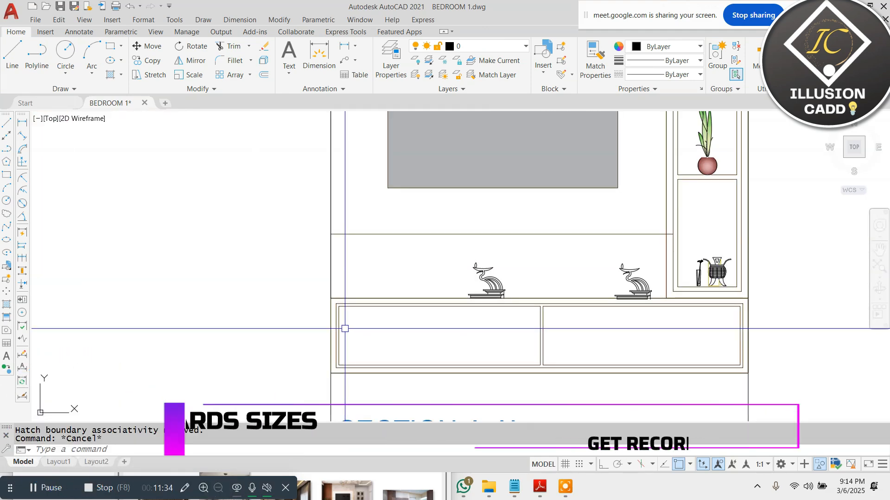
text(x)
key(Return)
click(272, 342)
key(Return)
text(EX)
key(Return)
key(Return)
scroll(333, 313, up, 2)
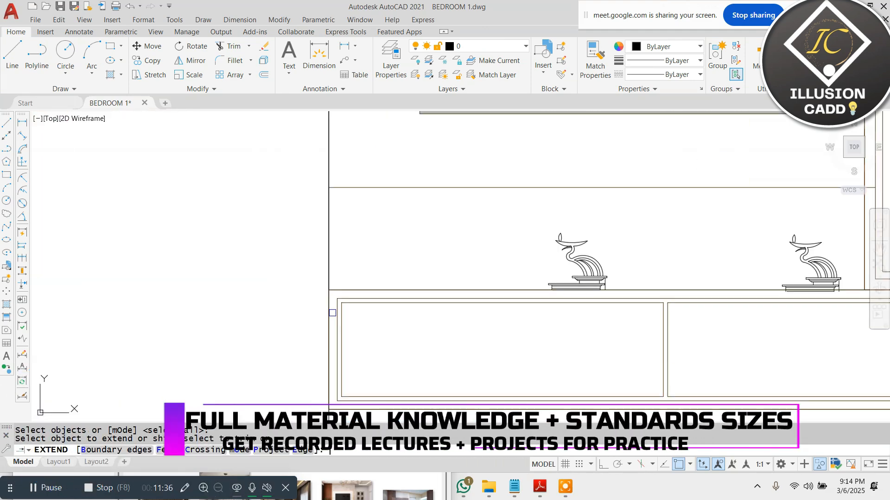
click(337, 312)
scroll(306, 294, down, 2)
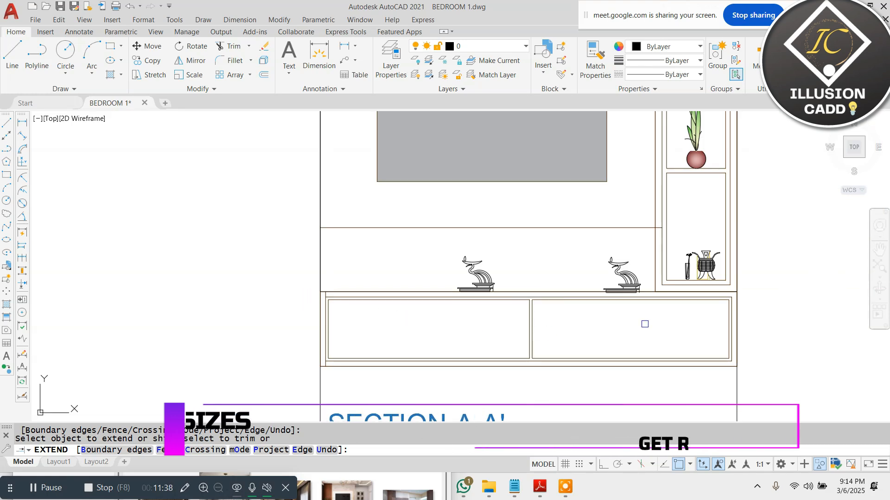
click(723, 304)
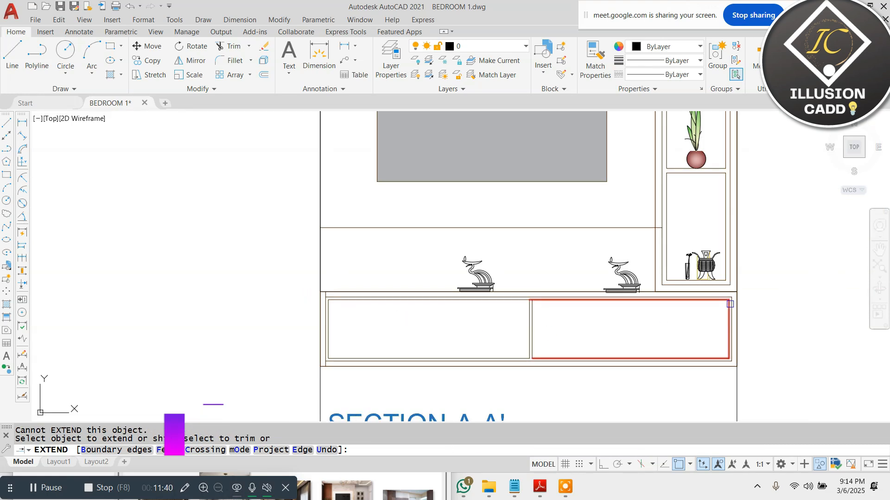
key(Escape)
Step: Explode the outlines at the storage unit's right end and extend the inner right vertical line to the unit's outer edge
text(X)
key(Return)
click(752, 312)
click(657, 339)
key(Return)
text(EX)
key(Return)
key(Return)
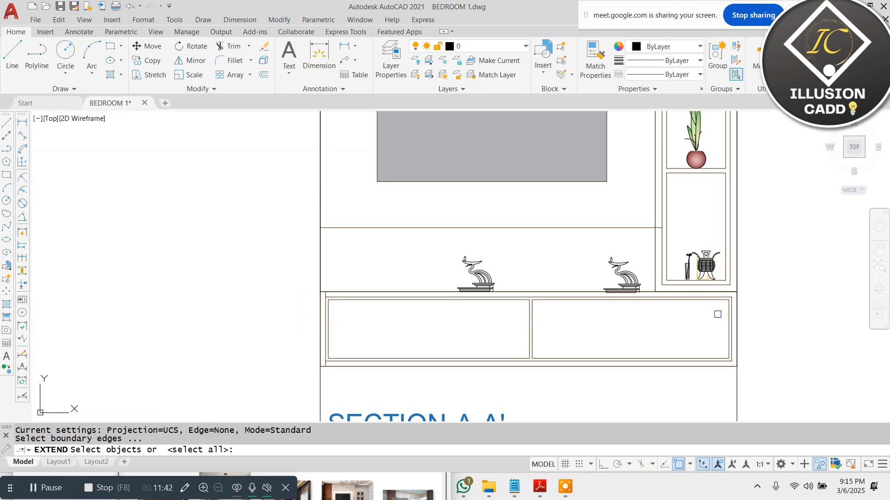
scroll(721, 313, up, 3)
scroll(749, 298, down, 2)
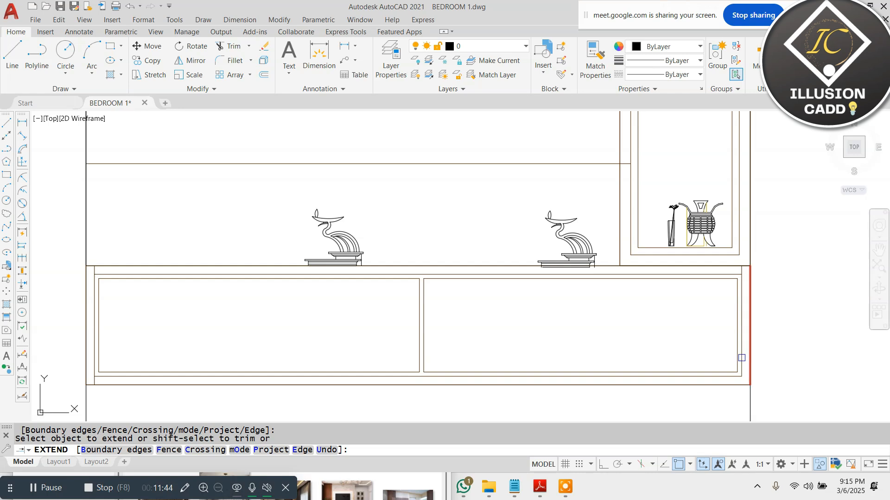
scroll(567, 304, down, 4)
key(Escape)
key(Escape)
key(Escape)
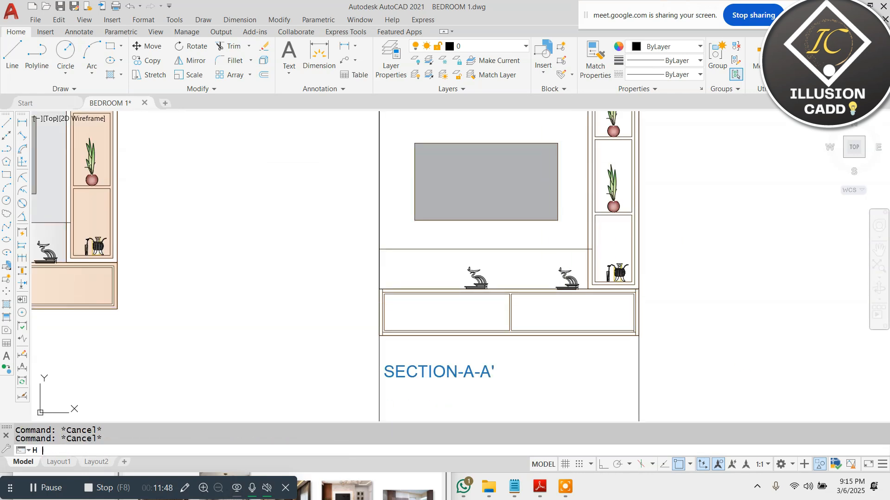
Step: Hatch the cut boards around the bottom storage unit in the section with the ANSI31 pattern
text(H)
key(Return)
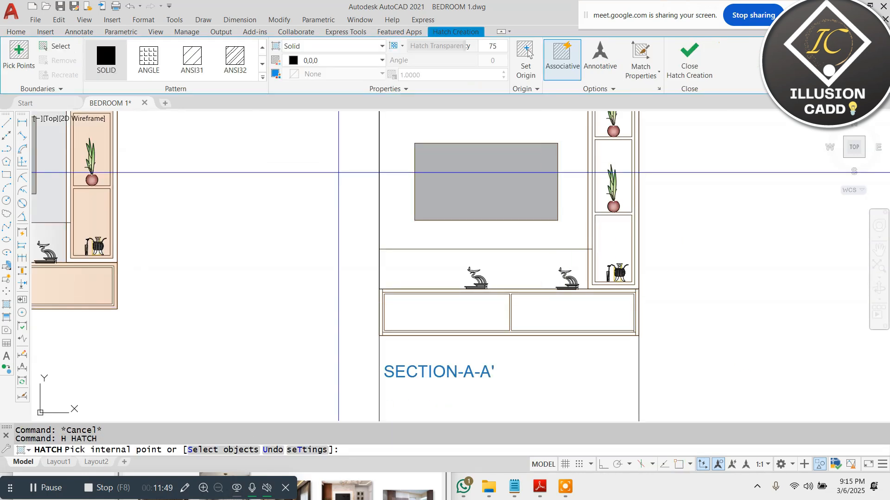
click(195, 70)
scroll(398, 290, up, 2)
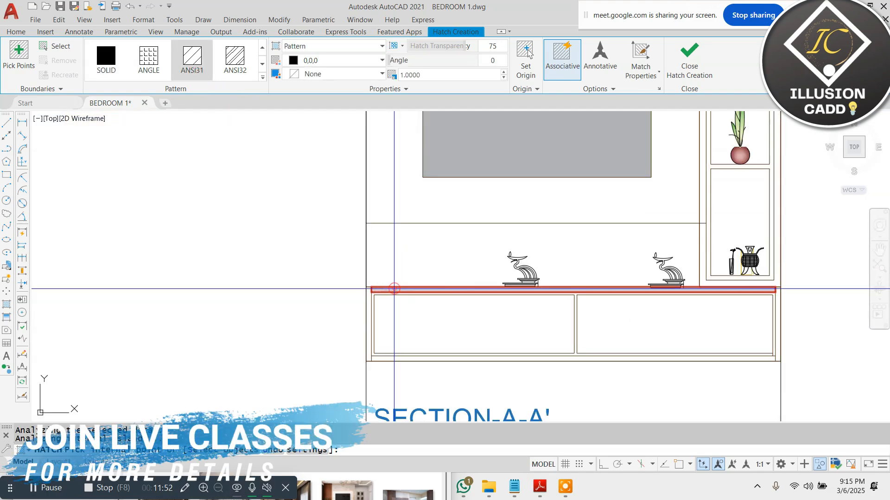
scroll(394, 290, up, 2)
click(369, 300)
scroll(427, 350, down, 2)
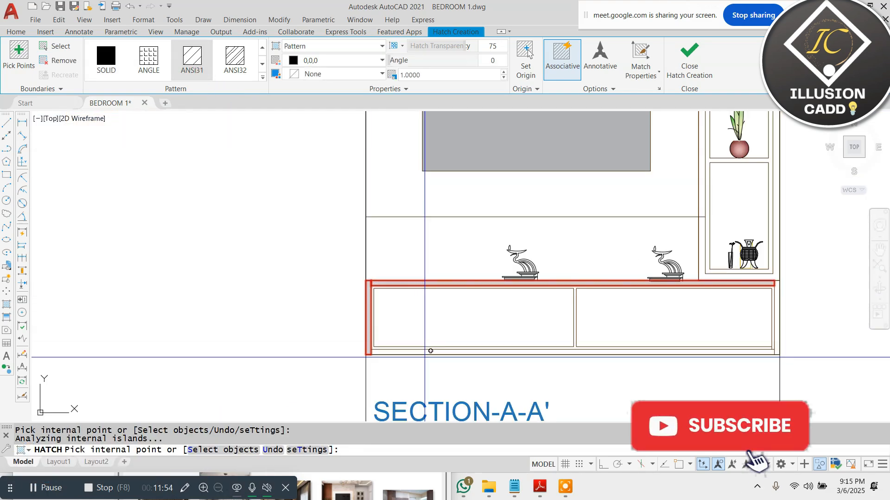
scroll(422, 354, up, 2)
scroll(427, 347, down, 3)
scroll(606, 295, up, 3)
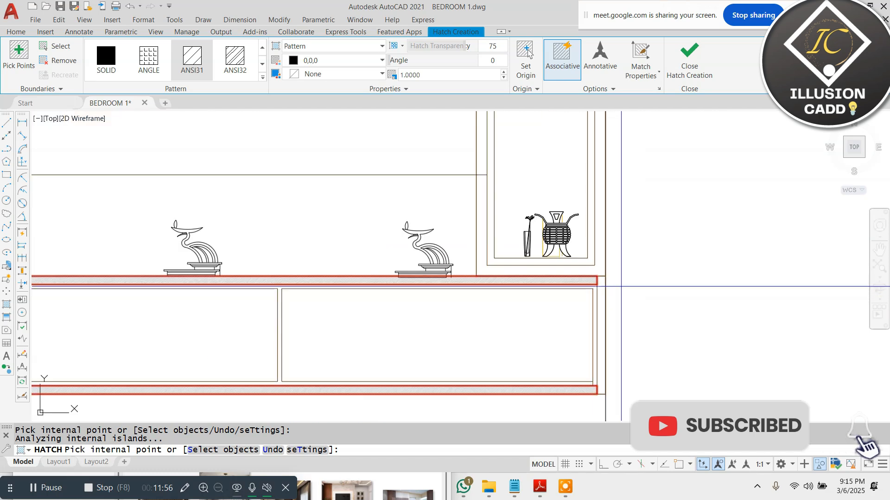
scroll(606, 296, down, 4)
Step: Set the hatch scale to 6 and extend the hatch to the open shelf column's cut boards in the section
click(434, 75)
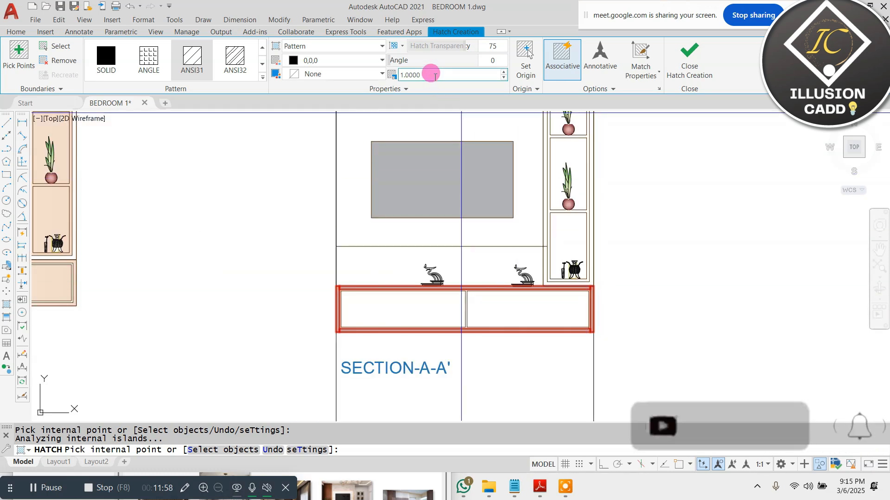
text(10)
key(Return)
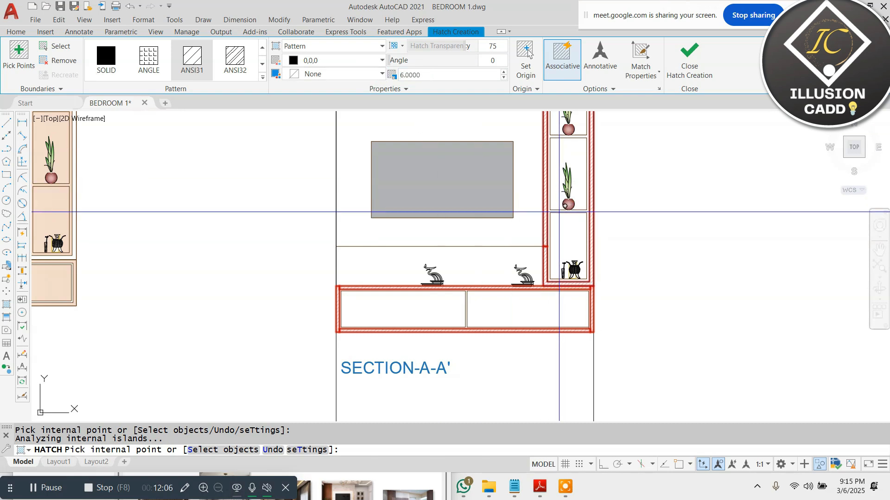
scroll(565, 206, down, 3)
click(689, 58)
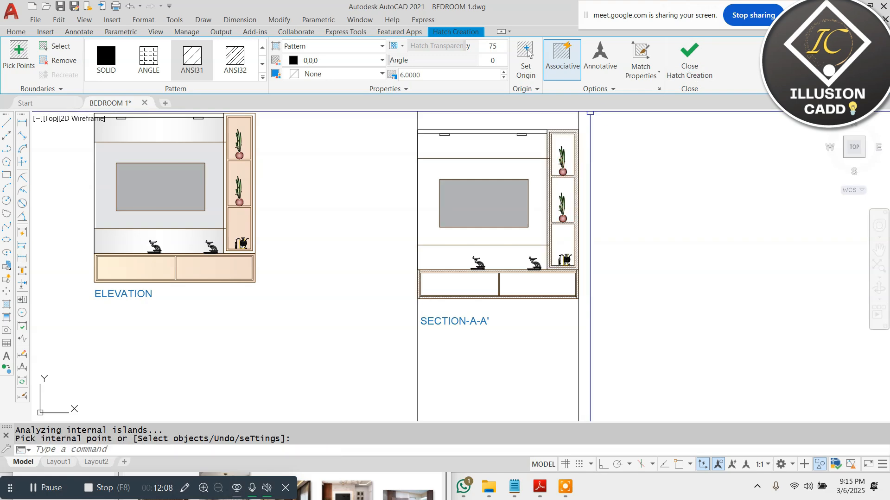
scroll(574, 137, up, 2)
key(Escape)
Step: Examine the hatched section against the elevation, the plan above it and the T.V unit reference photo
scroll(364, 134, down, 4)
scroll(355, 132, up, 3)
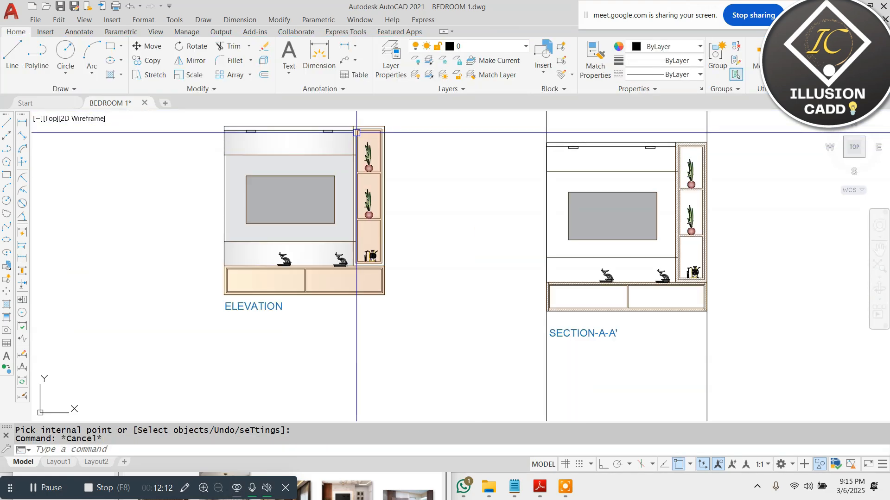
scroll(354, 187, down, 2)
scroll(359, 176, up, 2)
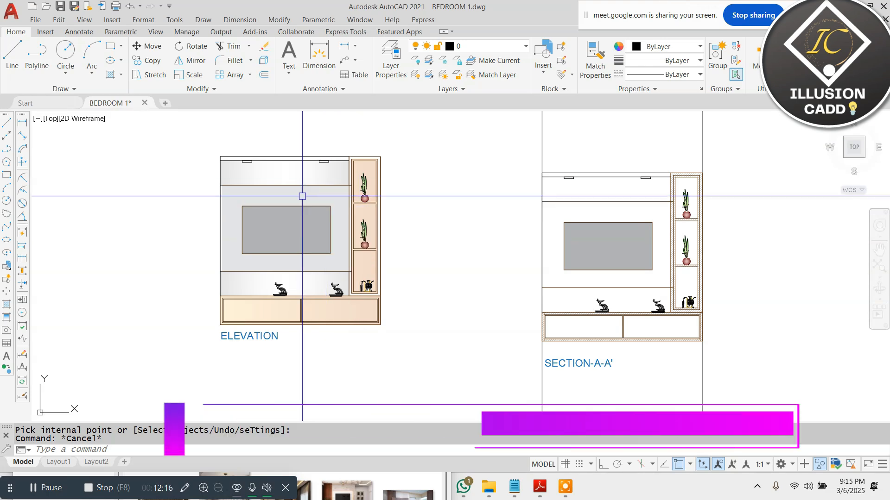
scroll(306, 197, down, 5)
scroll(306, 201, up, 8)
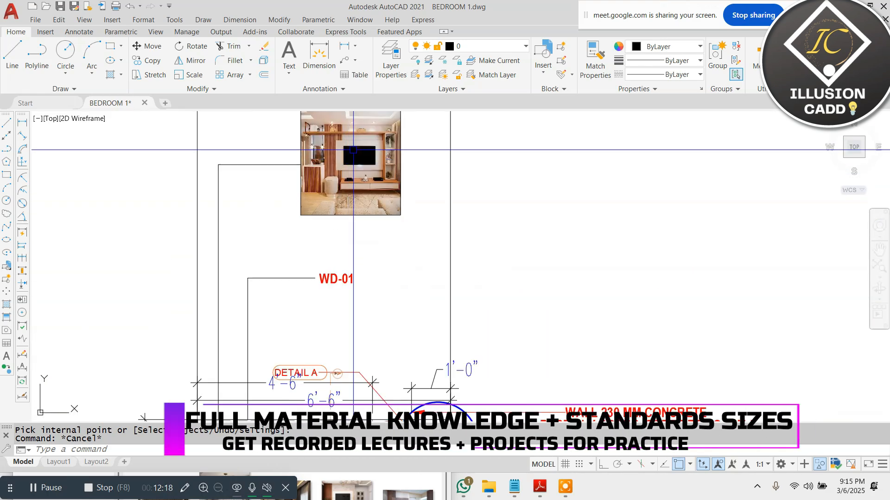
scroll(359, 154, down, 4)
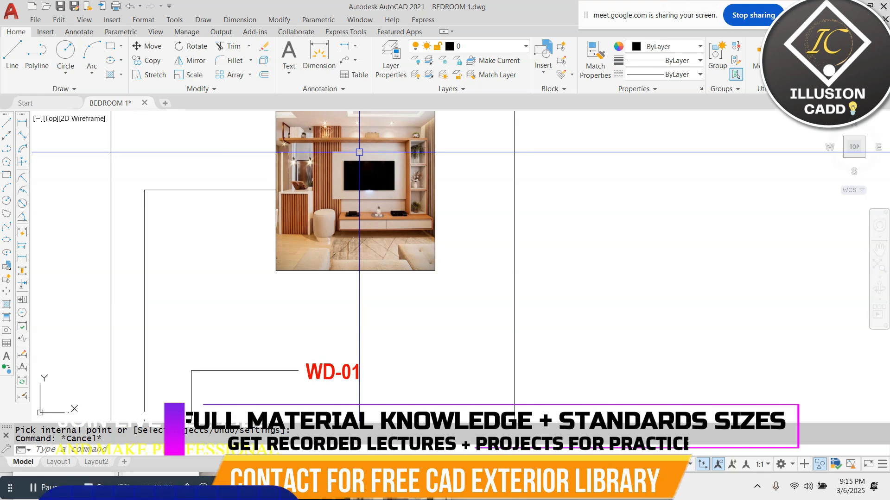
scroll(332, 264, down, 4)
scroll(332, 265, down, 4)
scroll(324, 252, up, 6)
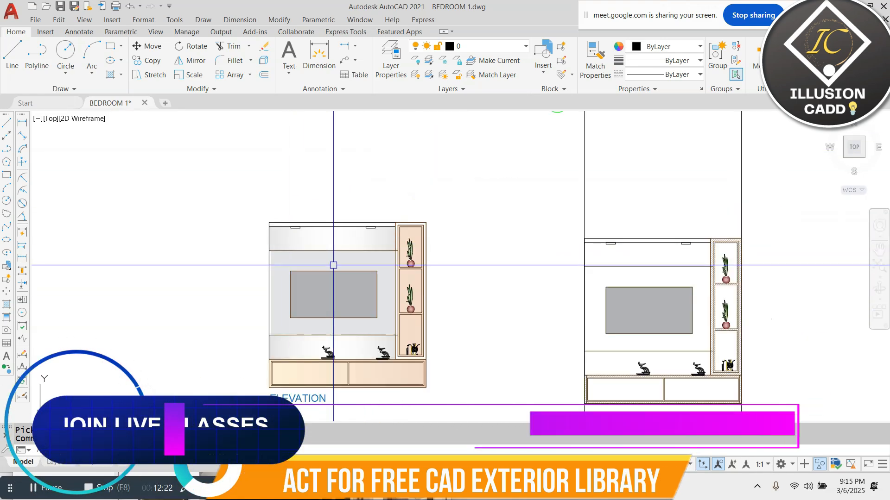
scroll(315, 237, down, 2)
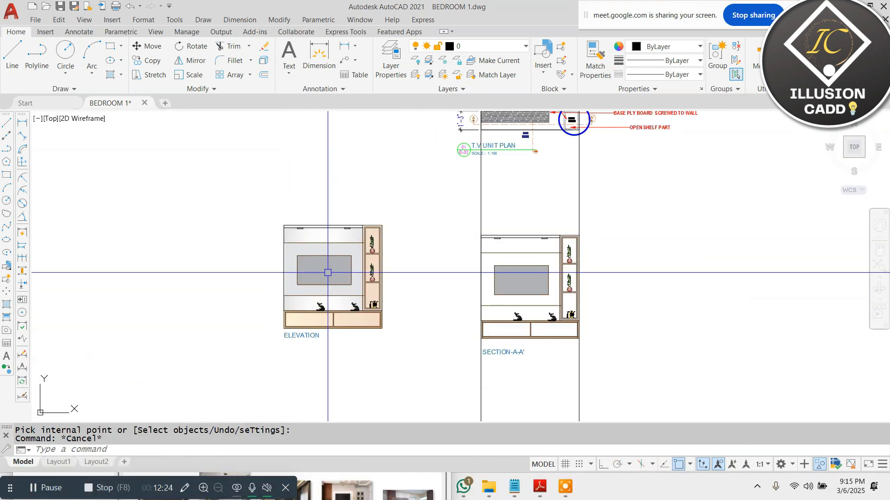
key(Escape)
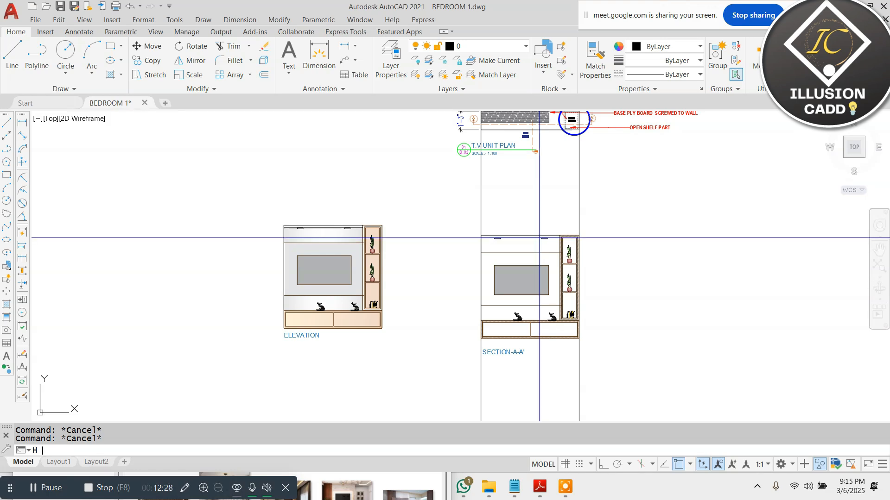
key(space)
scroll(502, 176, down, 4)
scroll(515, 137, up, 10)
scroll(487, 192, down, 2)
key(Escape)
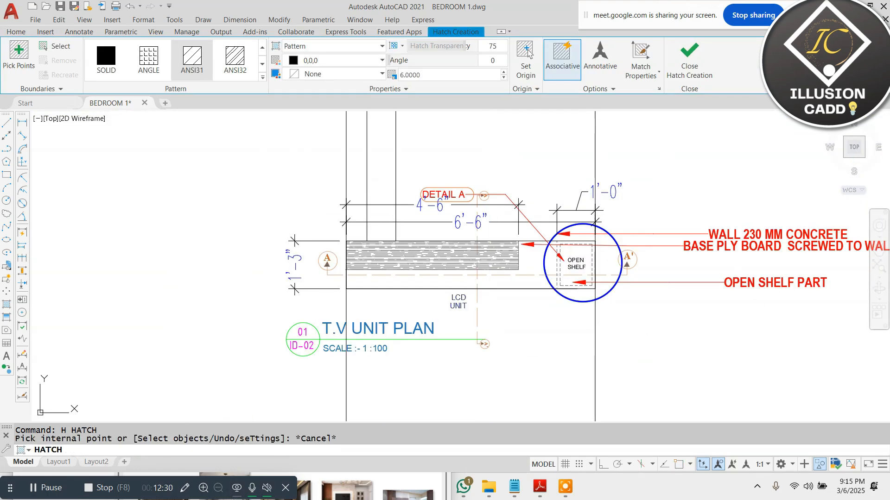
Step: Erase the two vertical projection lines running from the T.V unit plan through the section drawing
scroll(494, 266, up, 2)
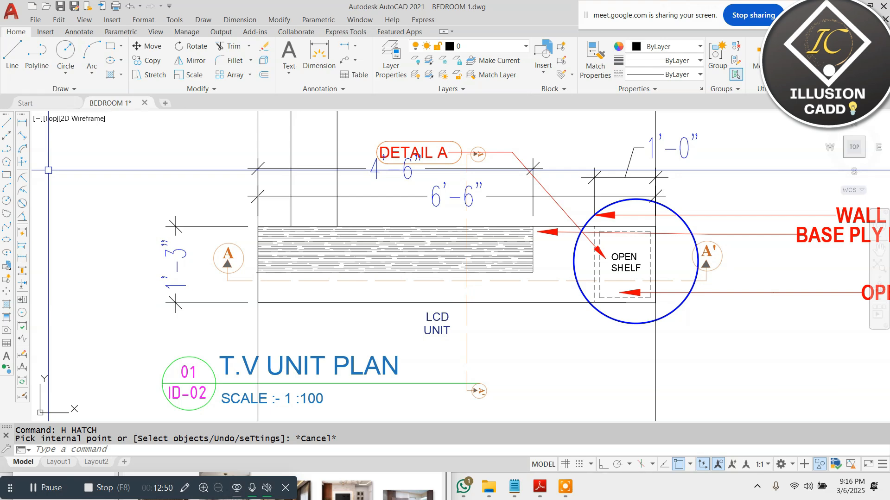
scroll(381, 179, down, 10)
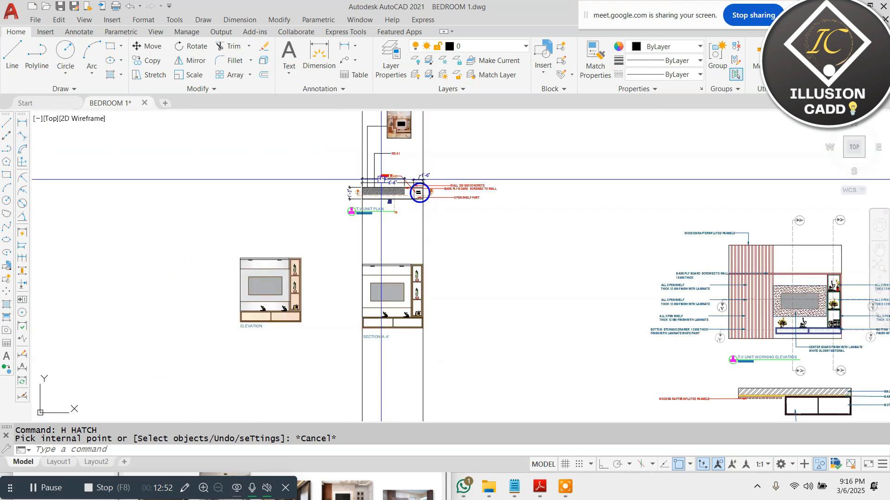
click(471, 375)
click(321, 383)
text(e)
key(space)
key(Escape)
scroll(391, 301, up, 3)
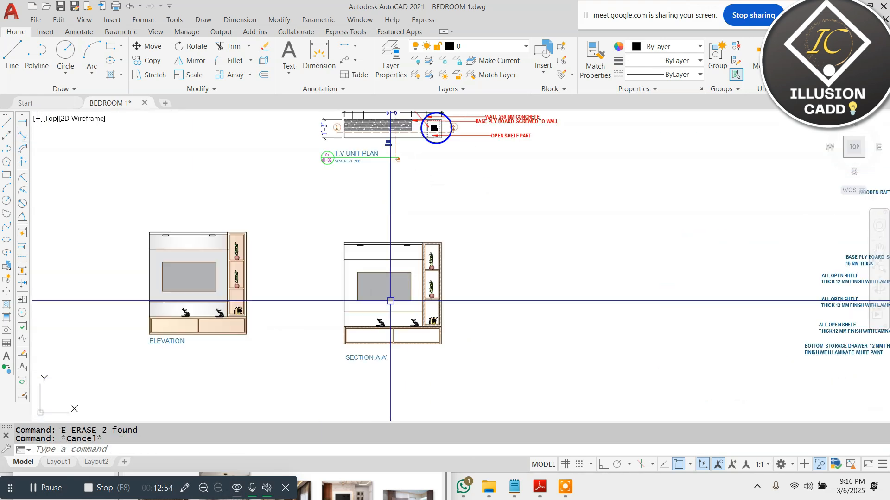
Step: Add a linear dimension for the section's overall width, placed just above its top edge
click(241, 20)
click(252, 49)
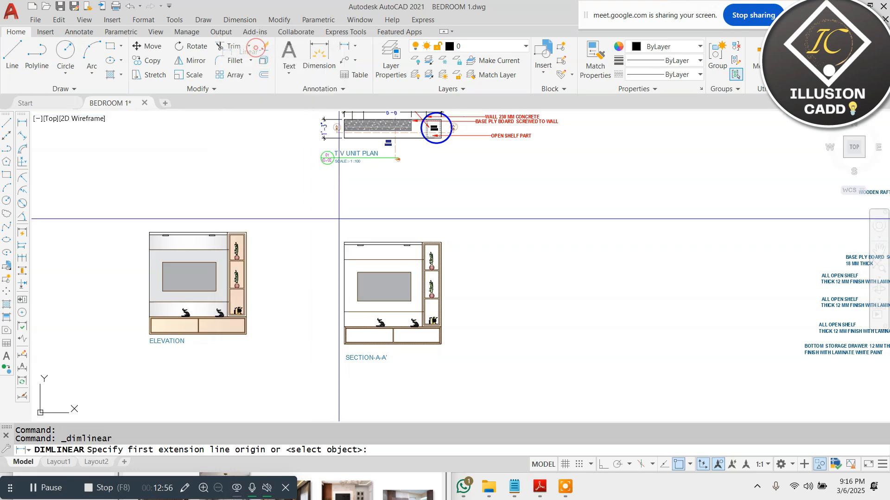
scroll(343, 249, up, 6)
click(345, 262)
scroll(552, 225, down, 2)
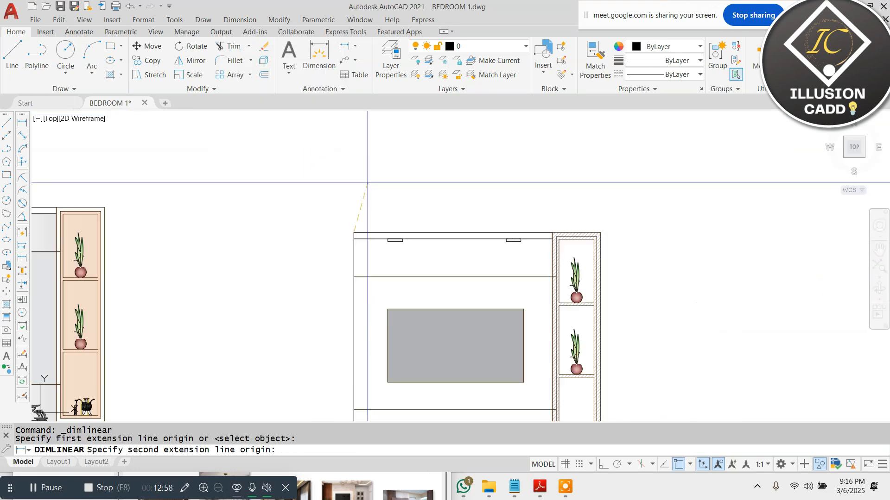
scroll(552, 225, up, 2)
click(623, 234)
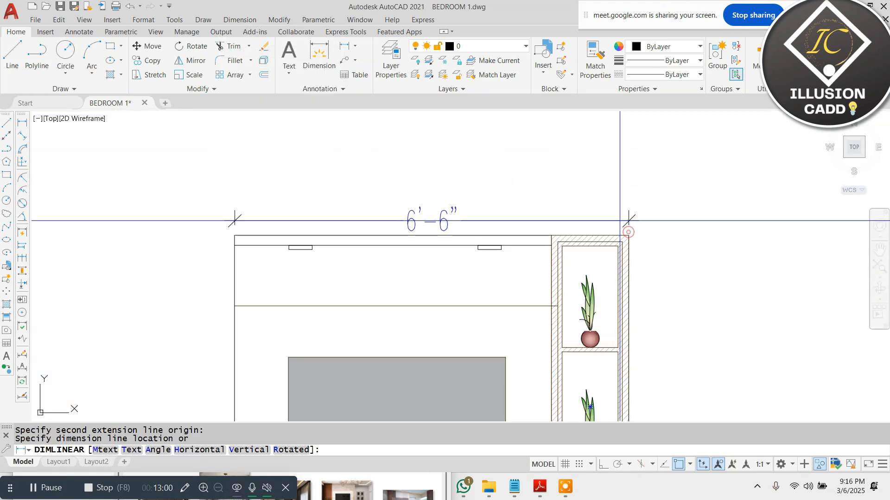
click(616, 213)
scroll(531, 167, down, 2)
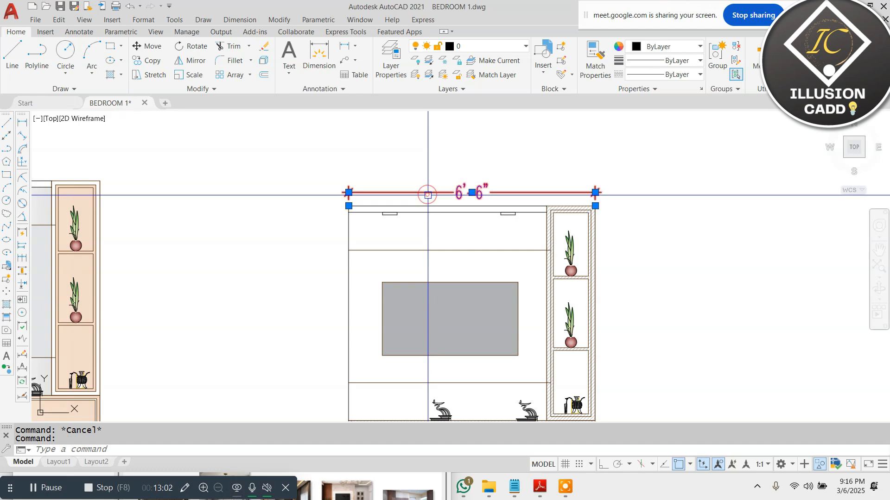
Step: Set the overall width dimension's arrow size to 2" and its text height to 3"
key(Return)
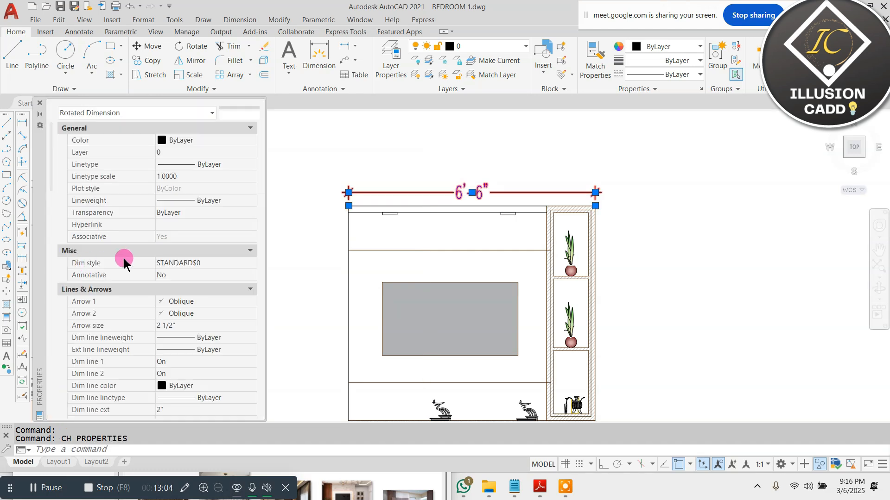
scroll(139, 264, down, 2)
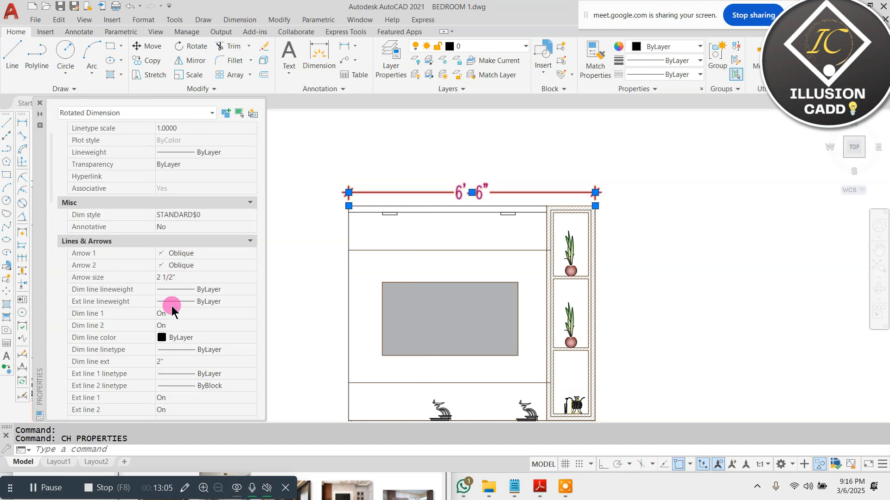
click(184, 277)
key(Return)
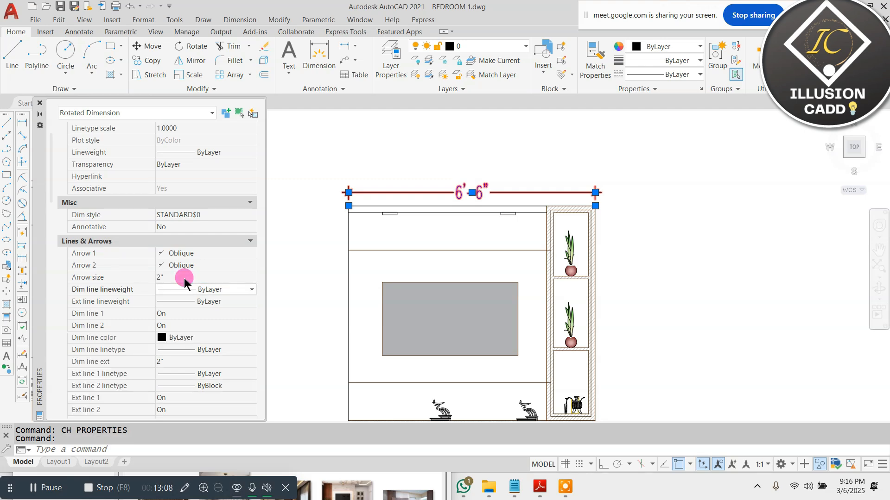
scroll(184, 278, down, 5)
click(173, 252)
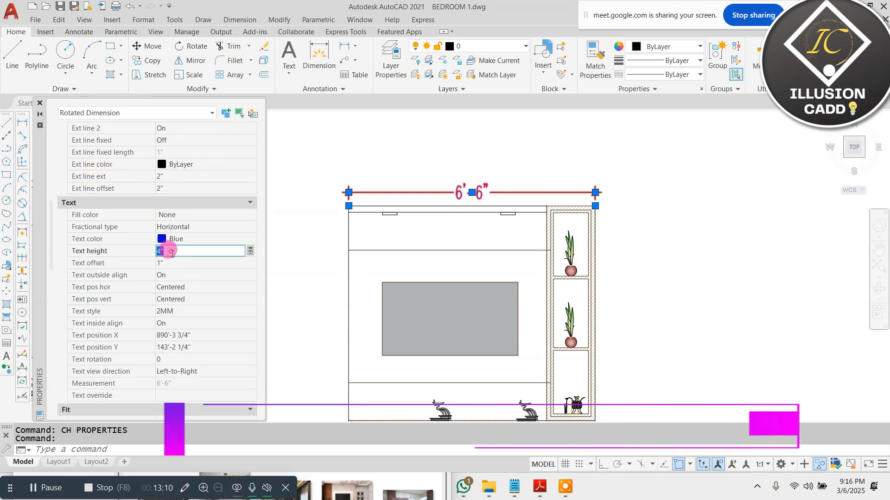
text(3)
key(Return)
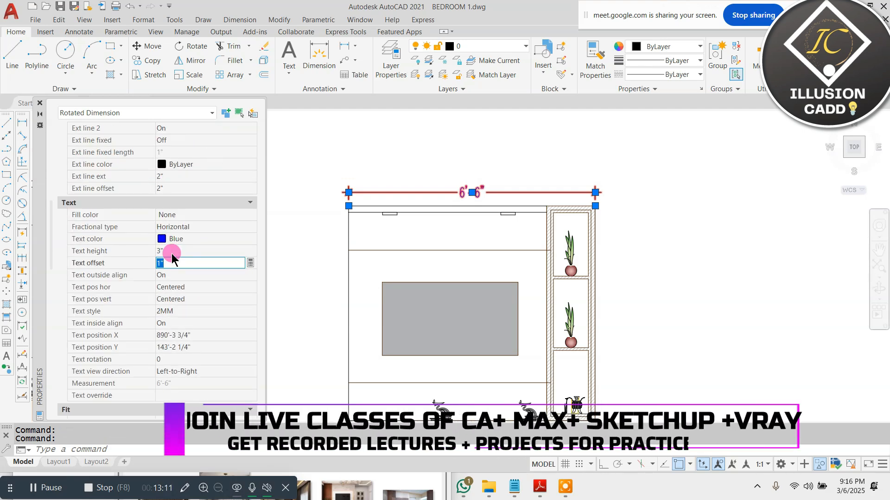
click(40, 102)
Step: Add a vertical linear dimension for the section's full height, placed beside its left edge
click(240, 20)
click(259, 51)
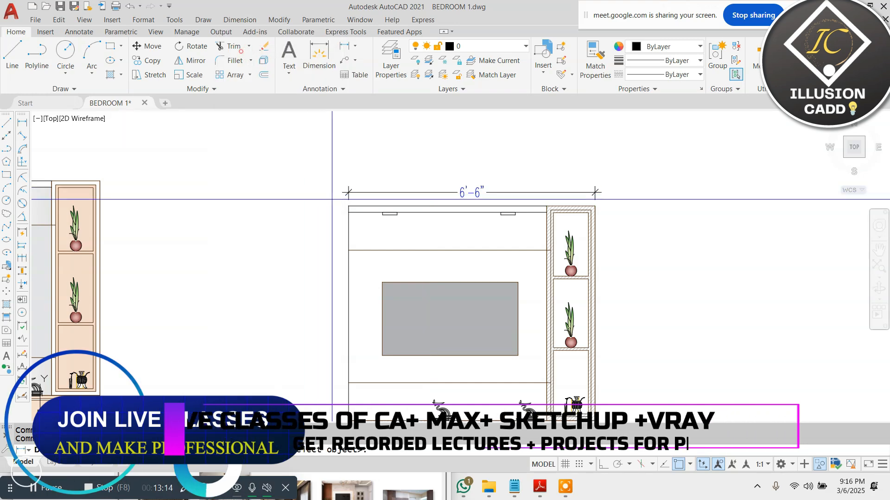
scroll(357, 212, up, 2)
click(357, 213)
scroll(347, 260, down, 2)
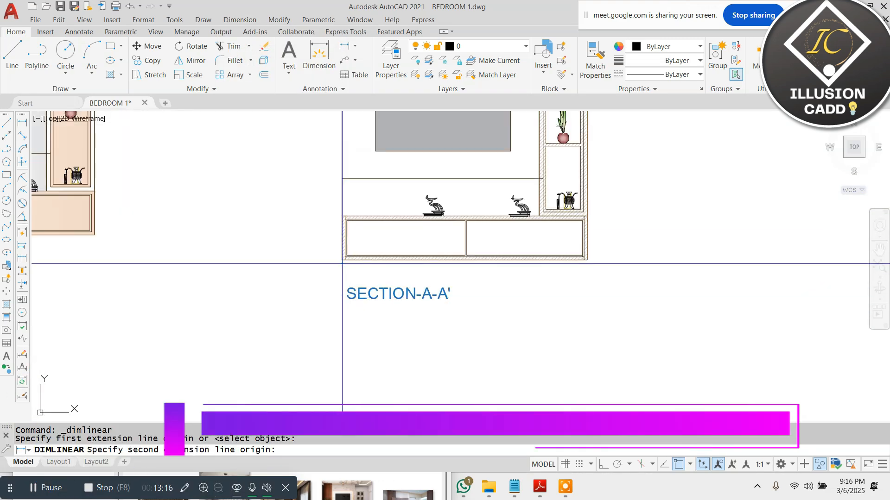
click(343, 260)
click(328, 260)
key(Escape)
Step: Dimension the bottom storage unit's height beside its right edge
key(Return)
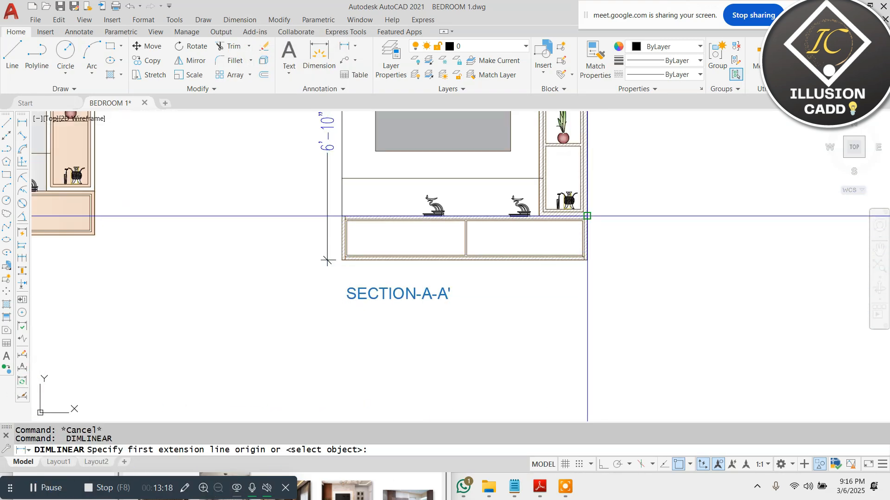
click(588, 215)
click(585, 260)
click(600, 237)
key(Escape)
Step: Dimension the open shelf column's height from the storage unit's top edge to the section's top, placed outside the right edge
key(Return)
click(585, 216)
scroll(585, 216, down, 3)
scroll(591, 194, up, 4)
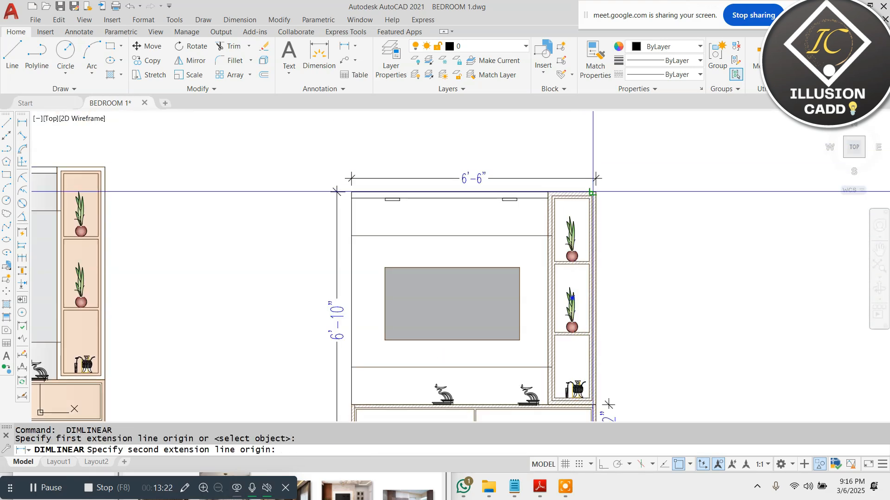
click(596, 192)
click(616, 197)
key(Escape)
scroll(360, 248, up, 3)
Step: Dimension the back panel's width from the section's left edge to the shelf column, placed above the TV screen
key(Return)
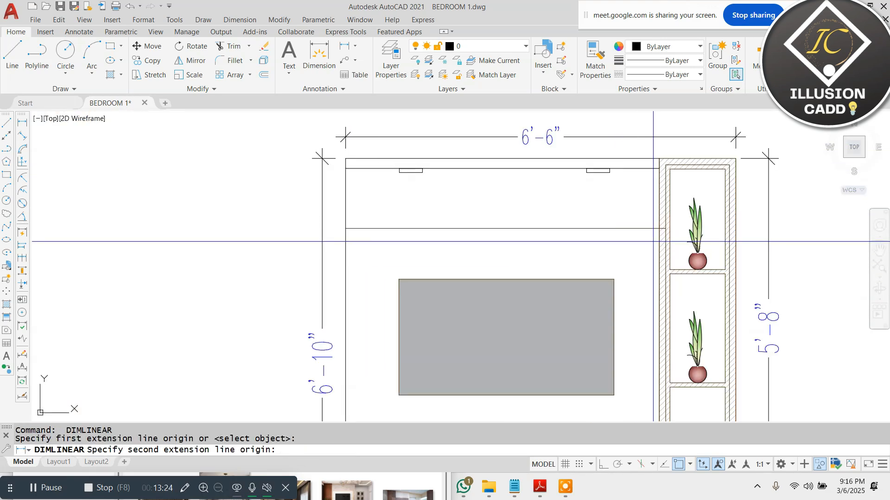
click(658, 242)
scroll(632, 242, down, 4)
scroll(510, 176, up, 4)
key(Escape)
Step: Dimension the middle open shelf's clear height, placing the dimension at the shelf column
key(Return)
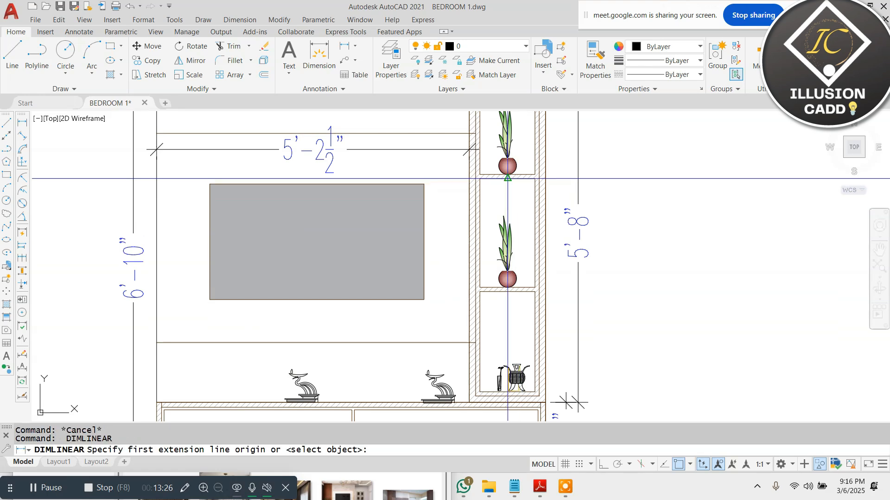
click(512, 179)
click(507, 288)
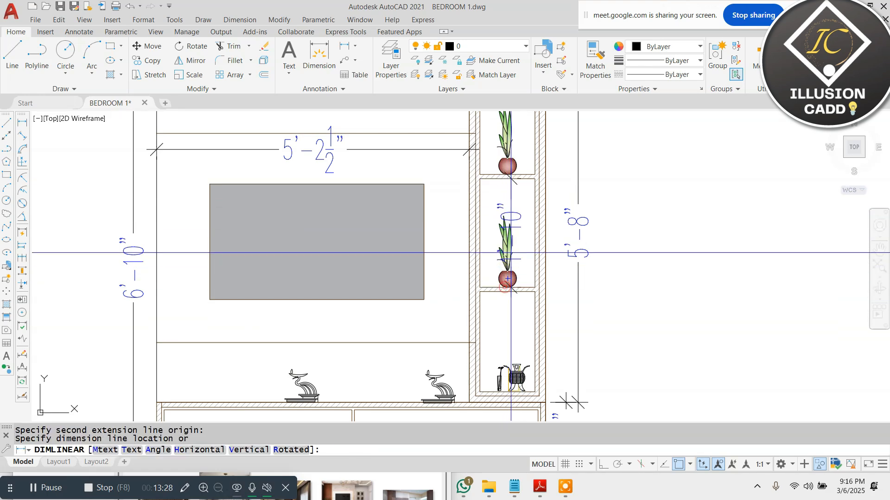
click(573, 213)
Step: Dimension the bottom storage unit's full height inside its left compartment
scroll(469, 186, down, 4)
scroll(348, 259, up, 4)
key(Escape)
key(Return)
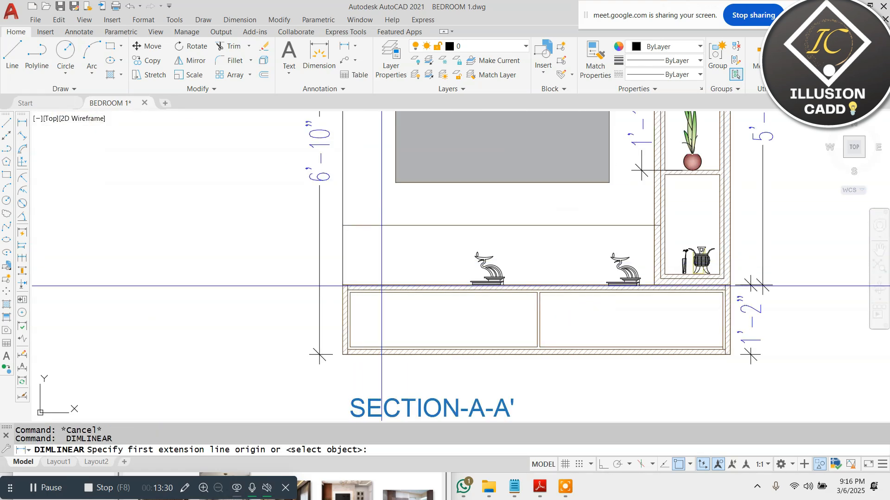
click(397, 284)
click(397, 355)
click(397, 325)
Step: Dimension the vertical distance from the TV screen's bottom edge to the storage unit's top, placed below the screen
key(Return)
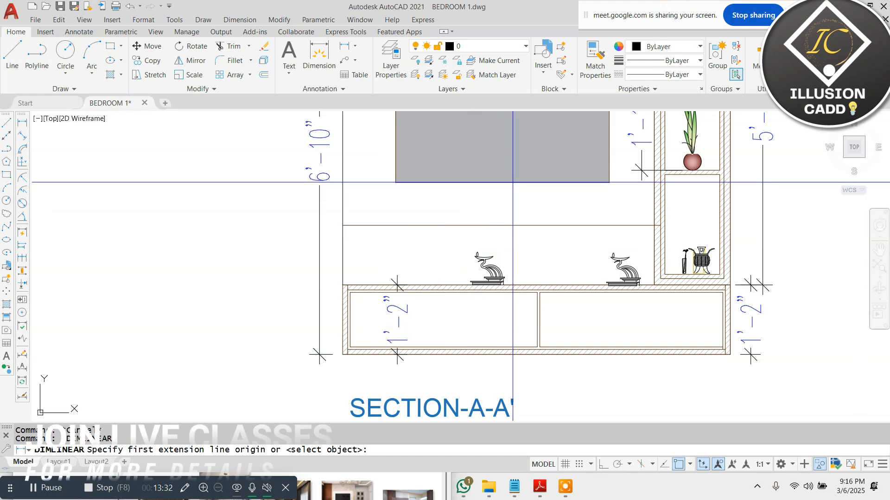
click(532, 182)
click(532, 288)
click(532, 230)
scroll(532, 230, down, 4)
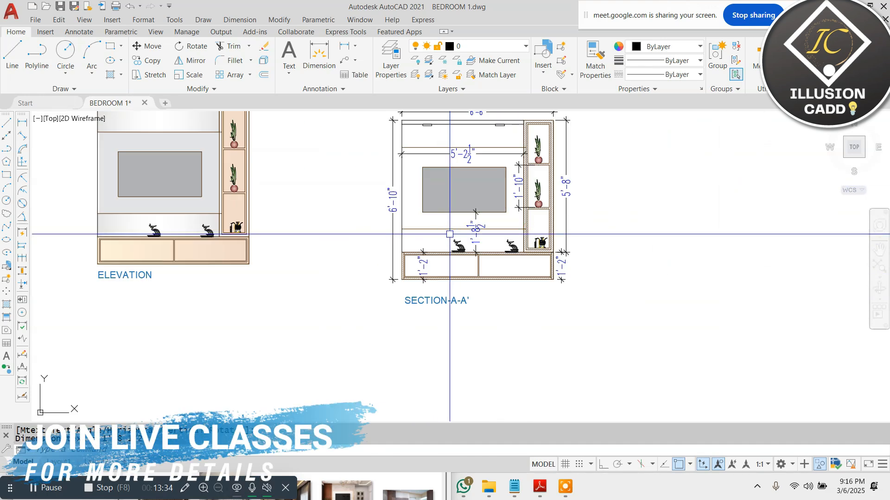
key(Return)
scroll(440, 236, down, 5)
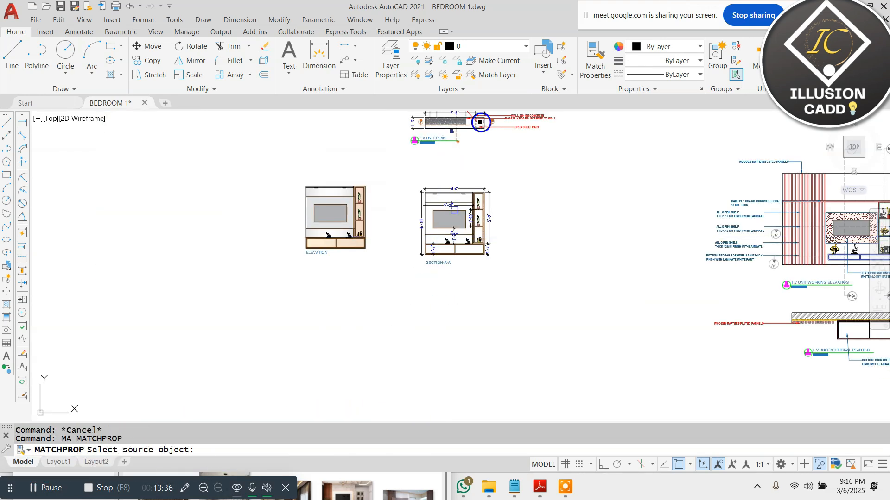
scroll(450, 130, up, 7)
click(449, 122)
key(Escape)
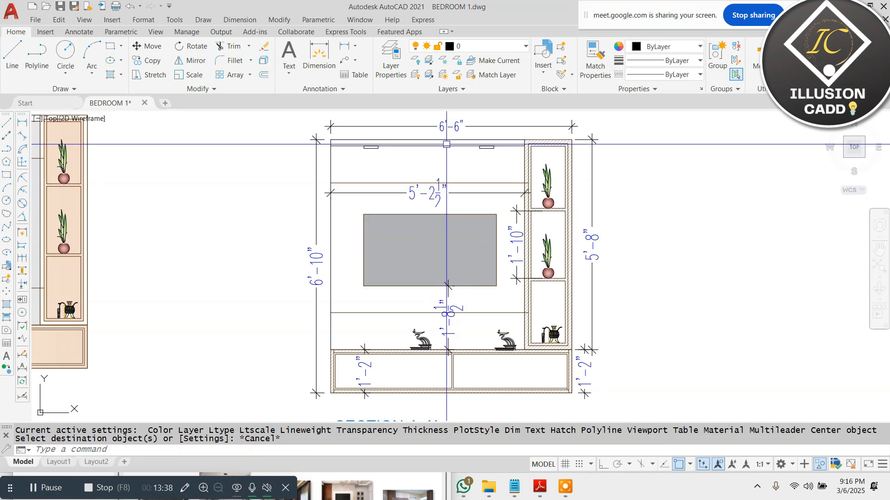
Step: Match the properties of the section's overall width dimension onto its panel width dimension and its height dimensions
click(447, 124)
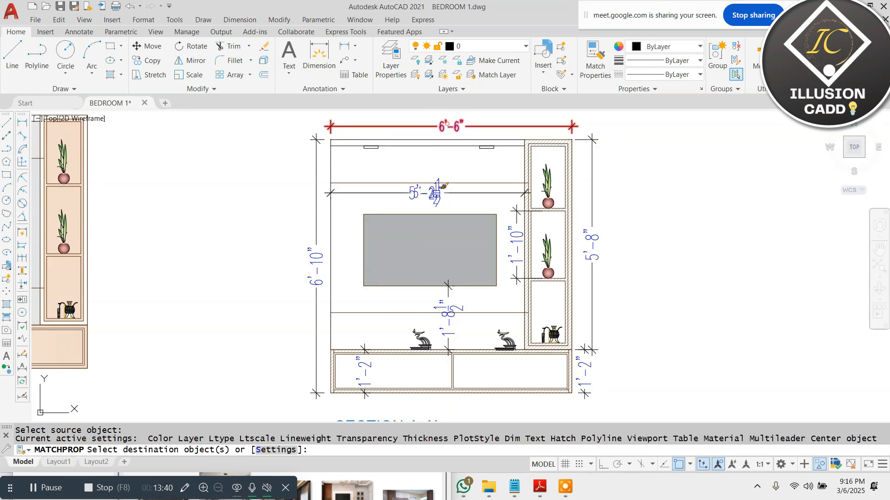
click(426, 193)
click(315, 263)
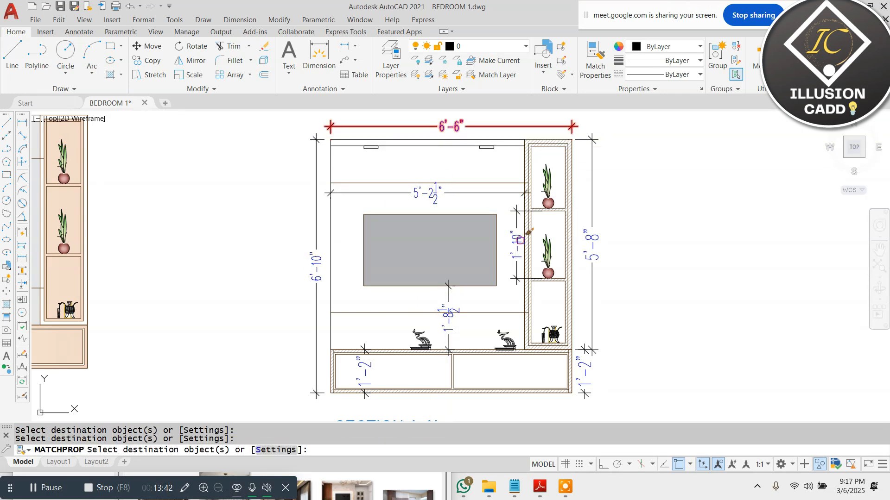
click(583, 245)
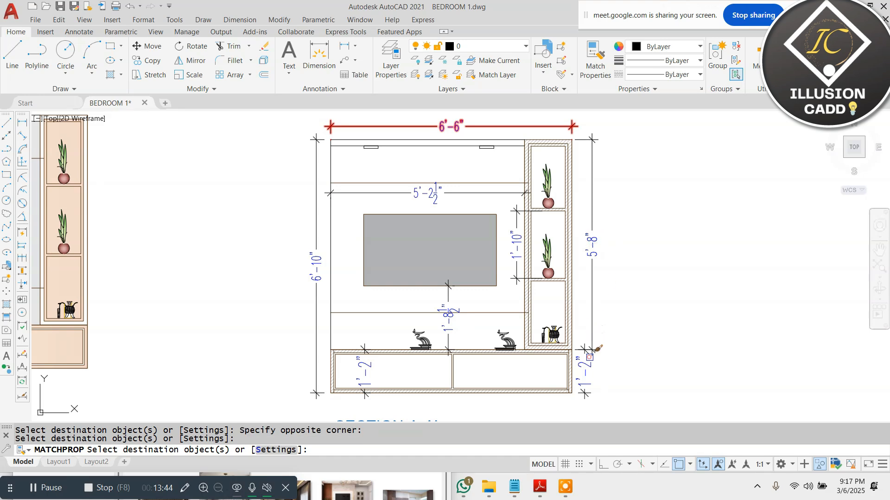
click(589, 357)
click(582, 371)
click(575, 385)
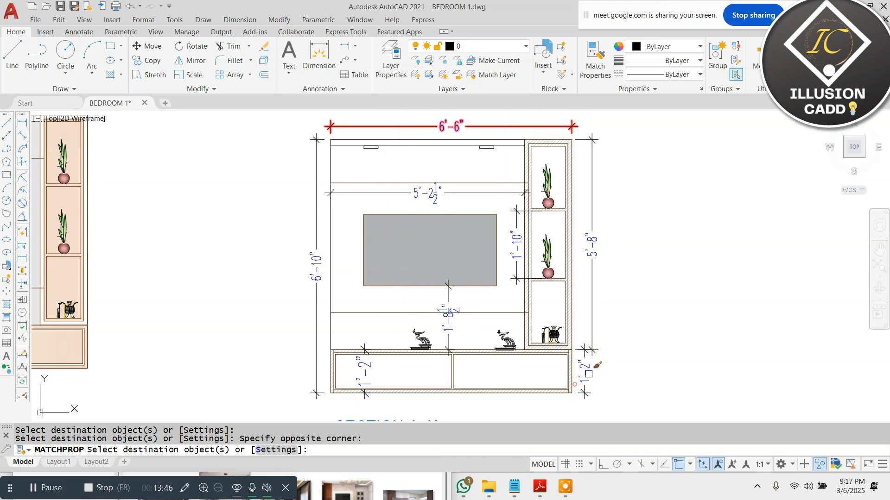
click(358, 378)
scroll(415, 255, down, 5)
scroll(435, 238, up, 3)
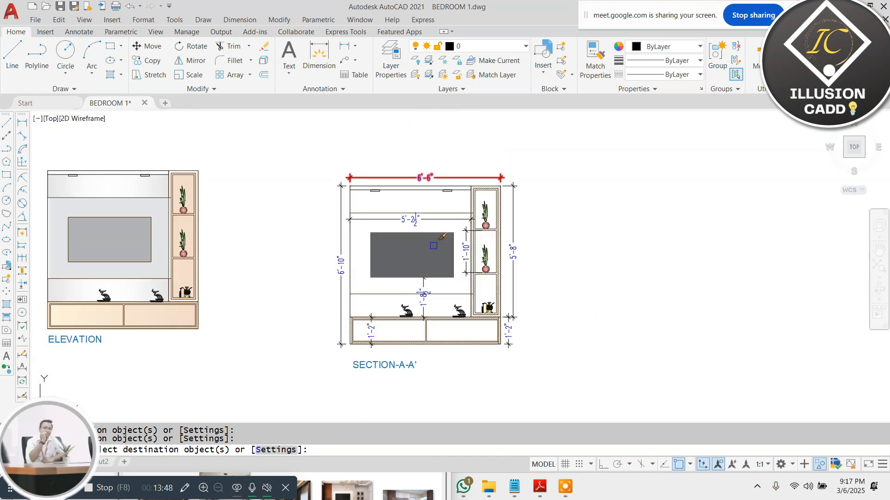
key(Escape)
scroll(435, 238, down, 6)
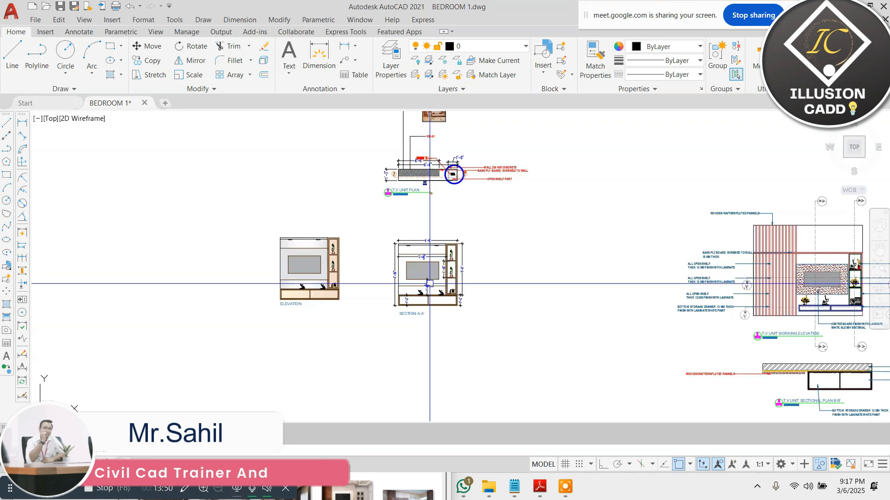
click(497, 230)
key(Escape)
scroll(475, 237, down, 1)
scroll(471, 176, up, 5)
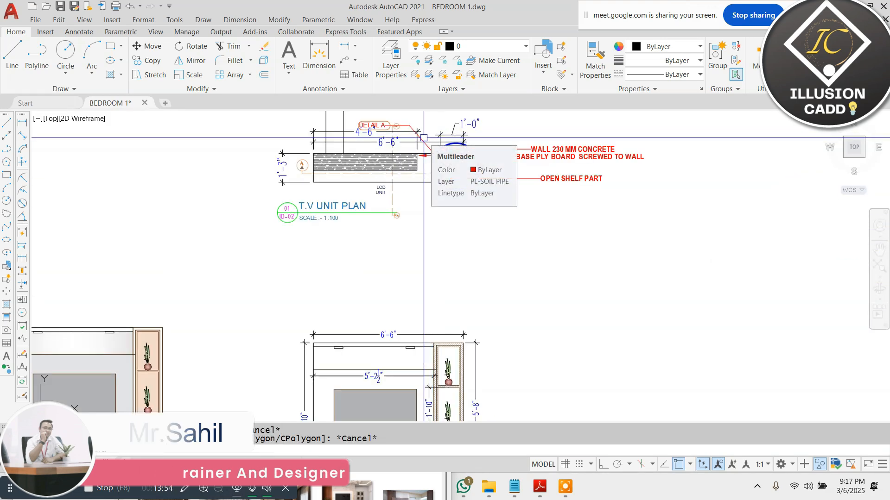
scroll(445, 148, down, 4)
scroll(464, 264, up, 2)
click(546, 200)
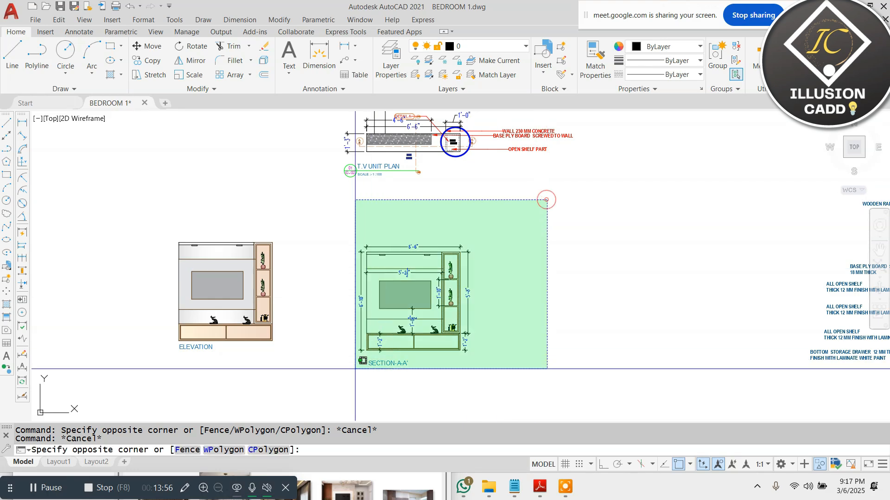
click(342, 403)
text(m)
key(space)
click(441, 309)
middle_drag(113, 242, 219, 232)
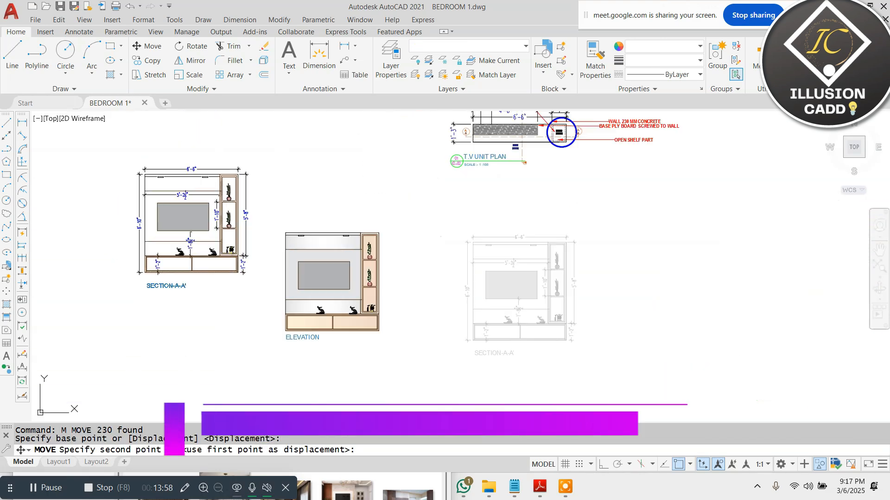
key(Escape)
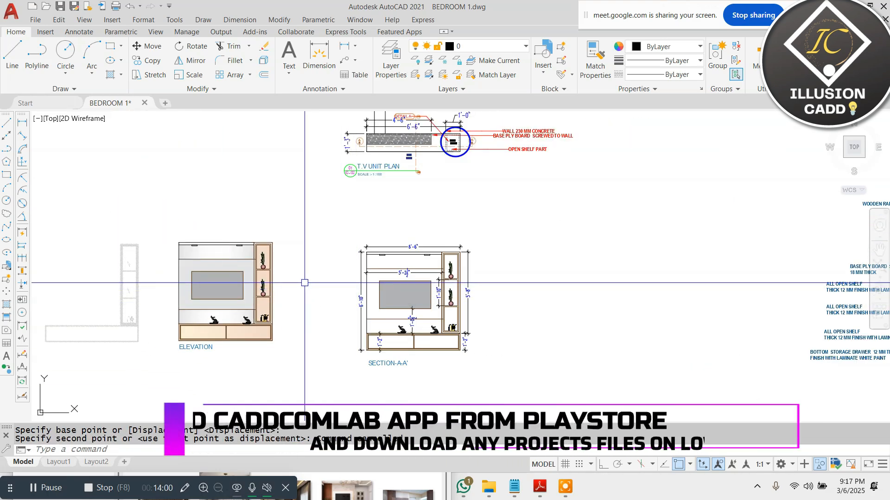
Step: Move the stray board hatch beside the elevation onto the section, matching its top right corner to the shelf column's top right corner
scroll(304, 282, down, 3)
scroll(299, 279, up, 3)
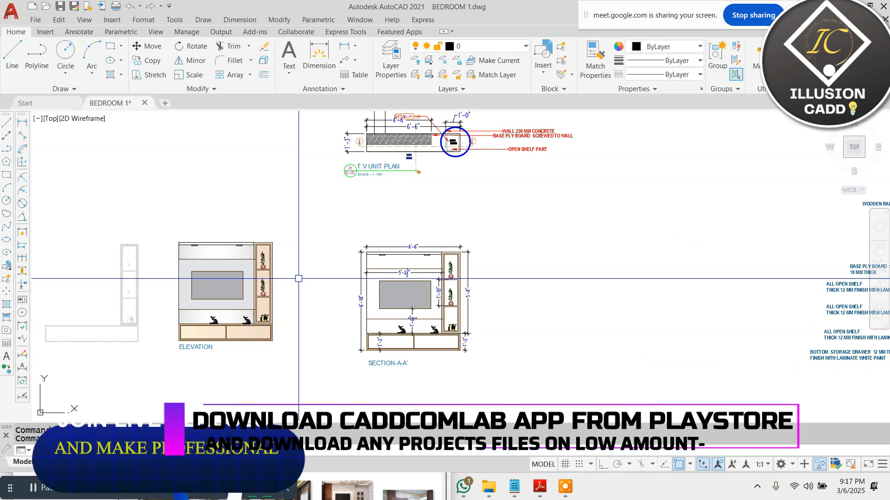
text(h)
key(space)
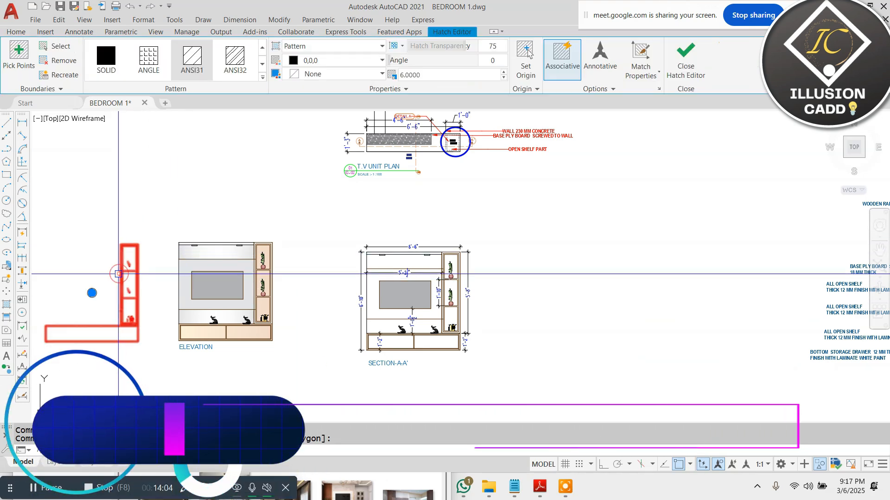
text(m)
key(space)
scroll(134, 250, up, 8)
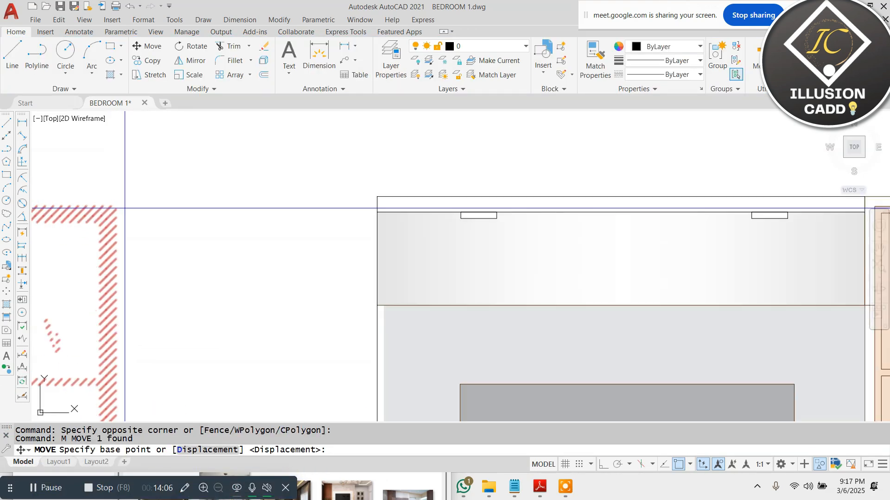
click(124, 208)
scroll(437, 218, down, 5)
scroll(384, 207, up, 8)
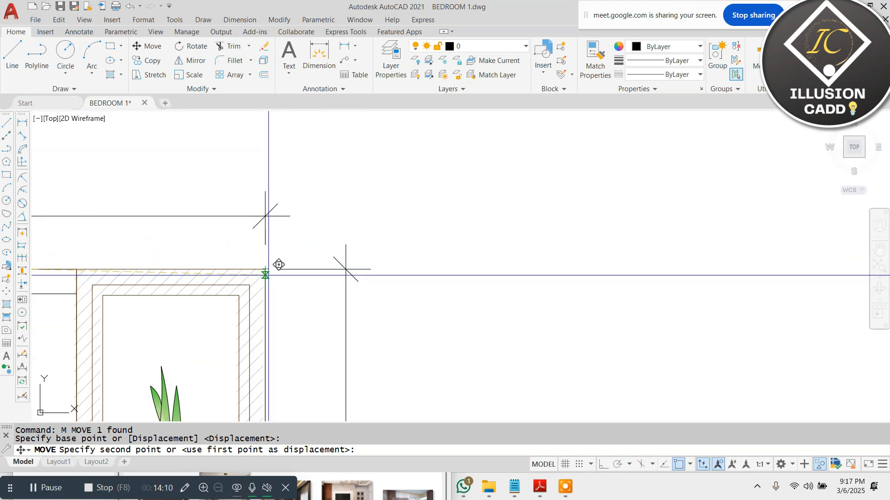
click(279, 265)
scroll(273, 268, down, 5)
key(Escape)
Step: Move the complete section A-A' with its dimensions and title to the left of the elevation
click(520, 190)
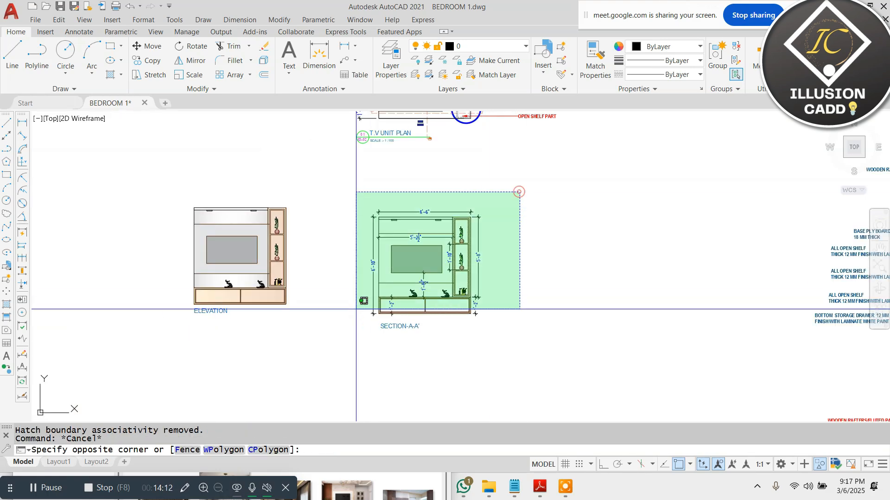
click(344, 345)
text(m)
key(Return)
click(556, 282)
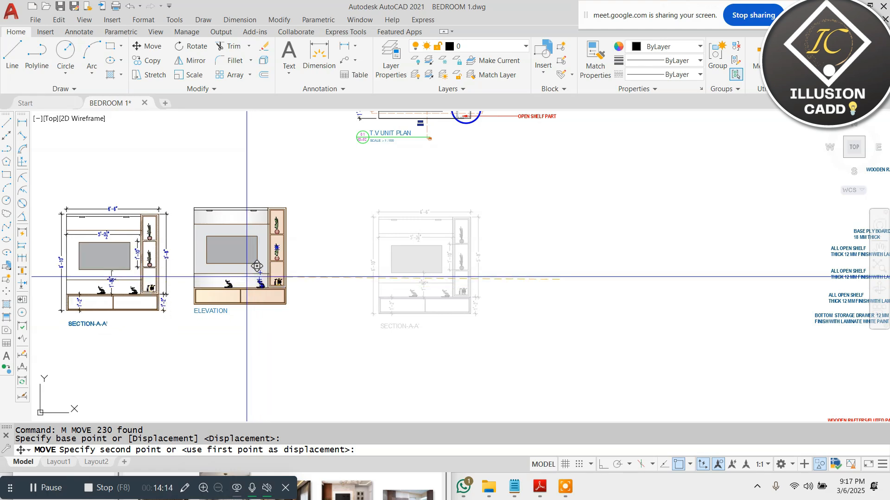
scroll(453, 235, down, 4)
scroll(461, 194, up, 6)
key(Escape)
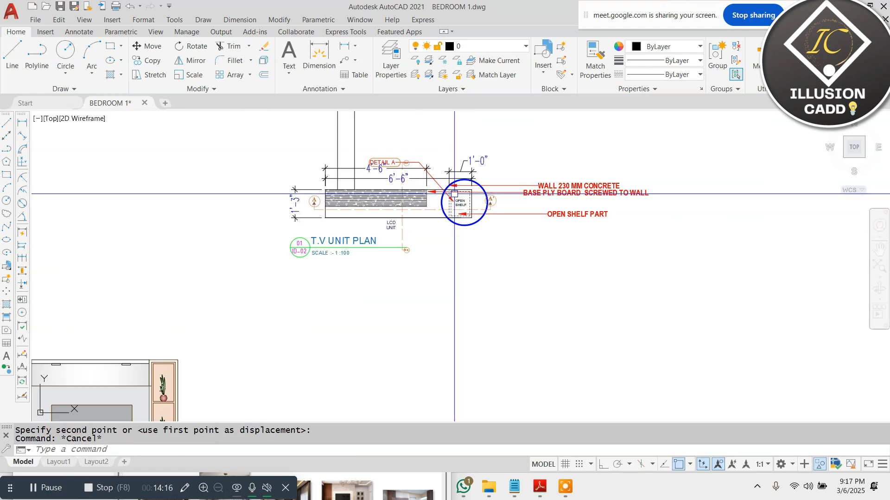
Step: Rotate the T.V unit plan with its labels and reference image 90 degrees counterclockwise, using ortho mode
scroll(443, 252, down, 5)
click(548, 135)
click(355, 266)
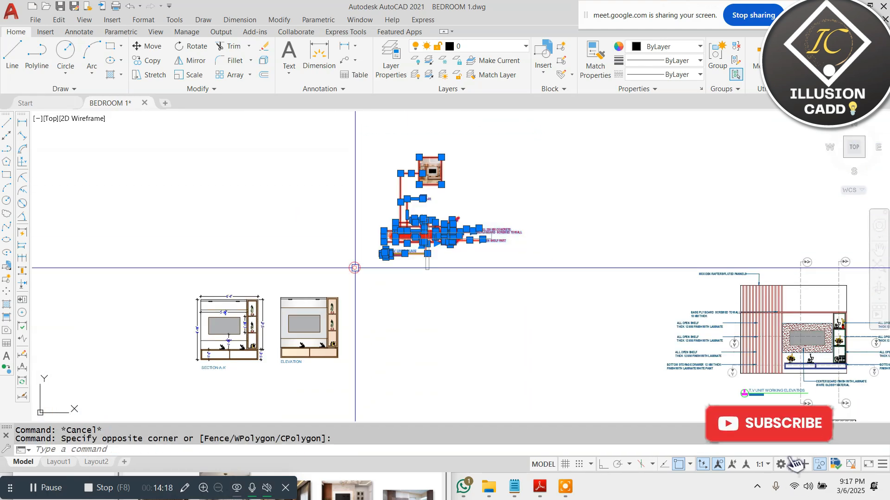
text(RO)
key(Return)
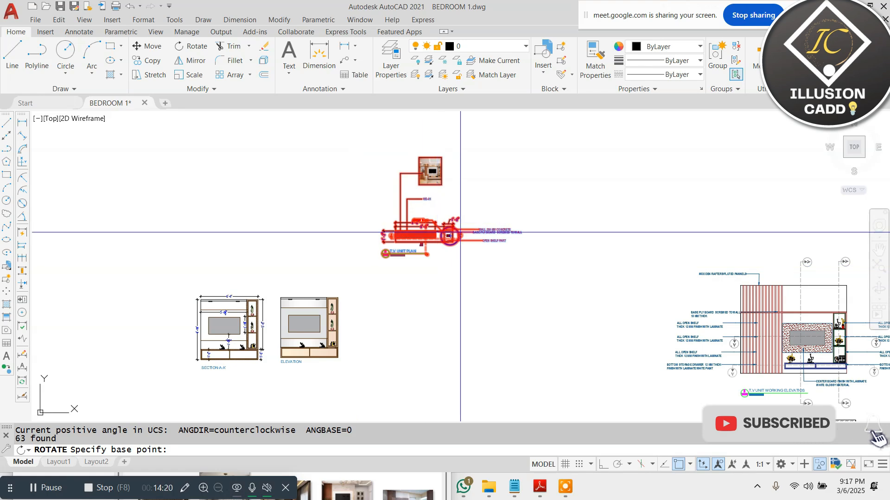
click(460, 232)
click(605, 465)
click(440, 144)
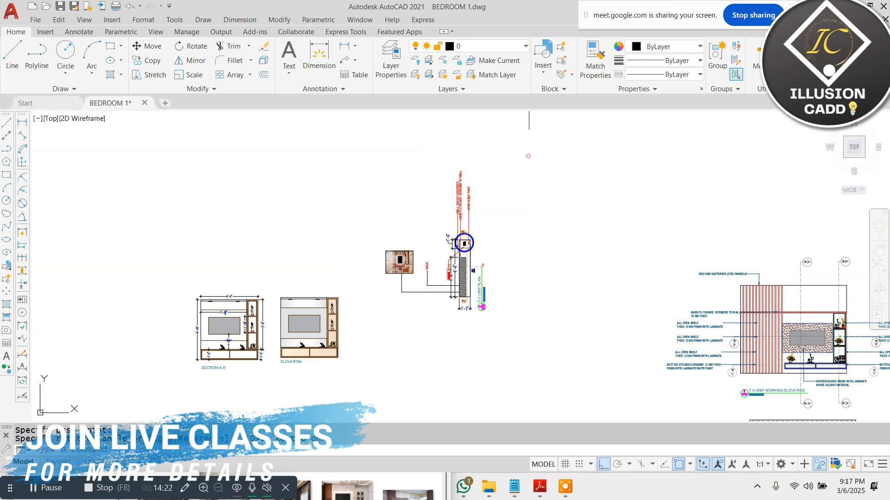
Step: Move the rotated T.V unit plan and its annotations straight up, clear of the elevation's level
click(529, 157)
click(358, 337)
text(M)
key(Return)
click(532, 244)
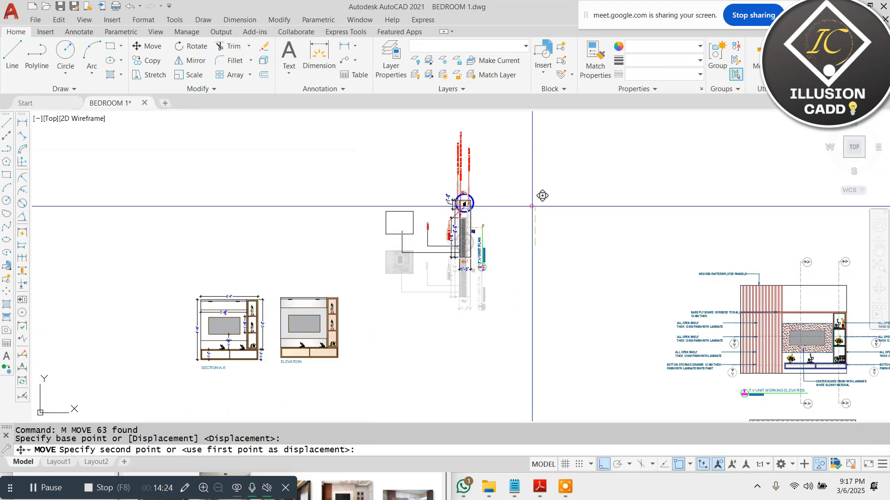
click(532, 206)
key(Escape)
scroll(483, 247, up, 2)
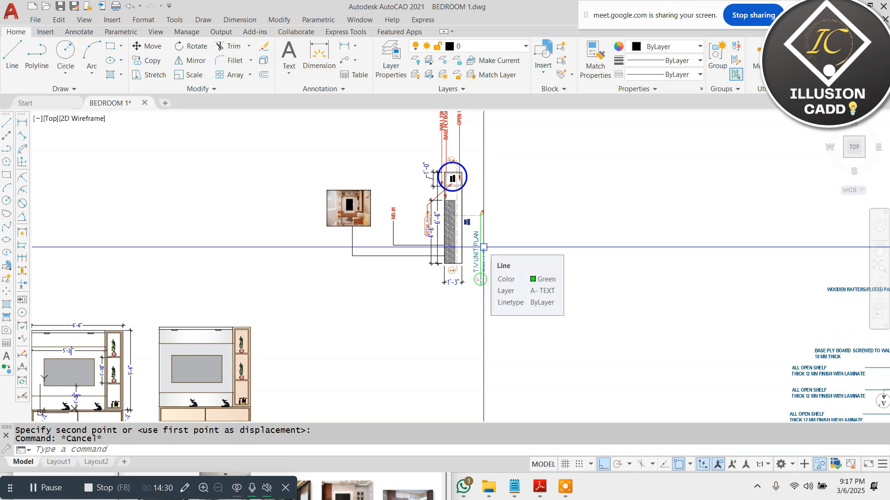
Step: Open the recent INTERIOR DETAILS drawing
click(54, 106)
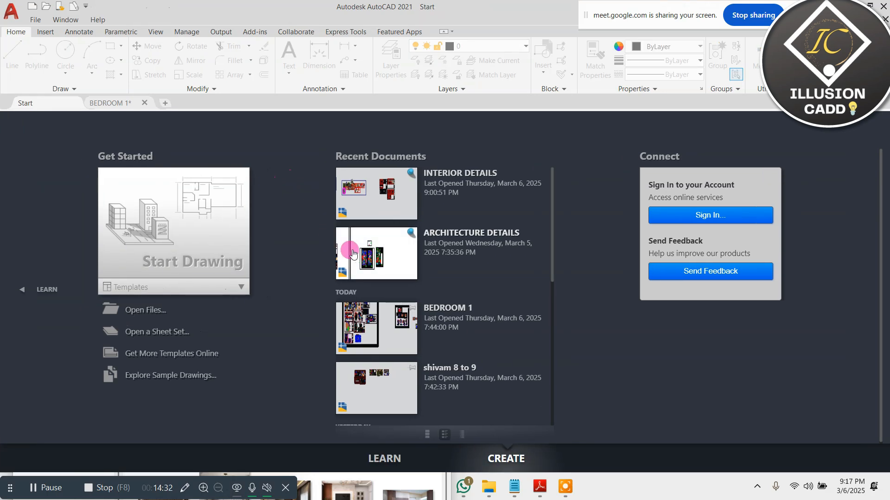
click(369, 174)
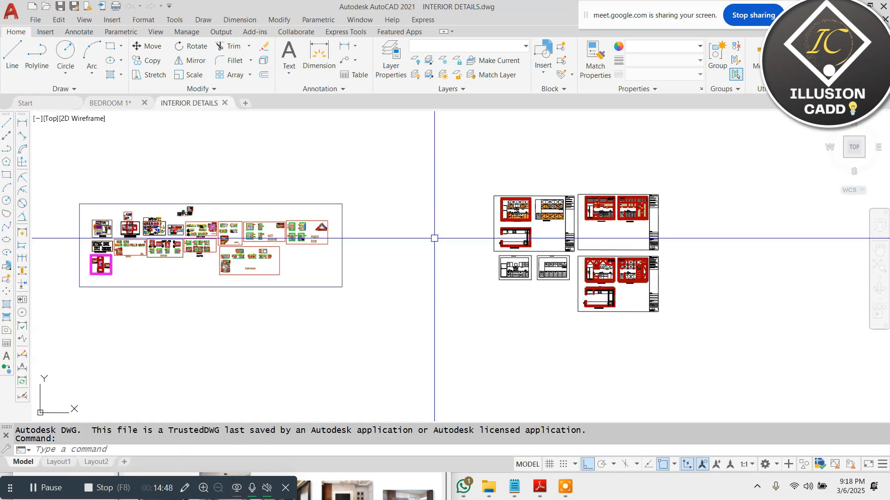
Step: Examine the interior detail sheets, including the bedroom elevations and the magenta-framed room plan with its surrounding elevations
scroll(506, 147, up, 5)
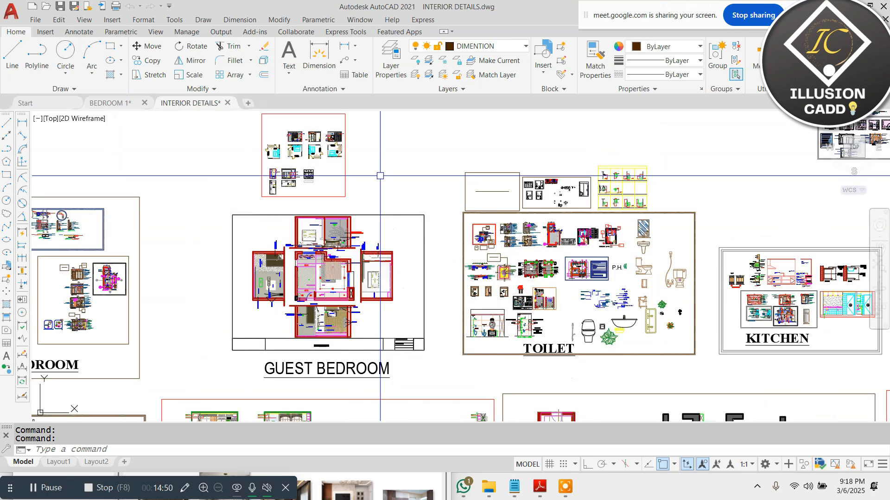
scroll(315, 199, up, 3)
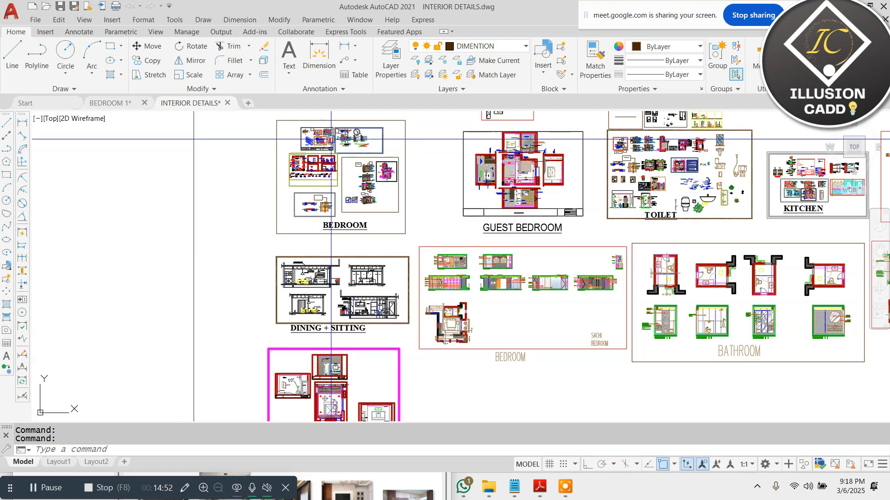
scroll(316, 199, up, 1)
scroll(461, 243, down, 4)
scroll(437, 201, up, 6)
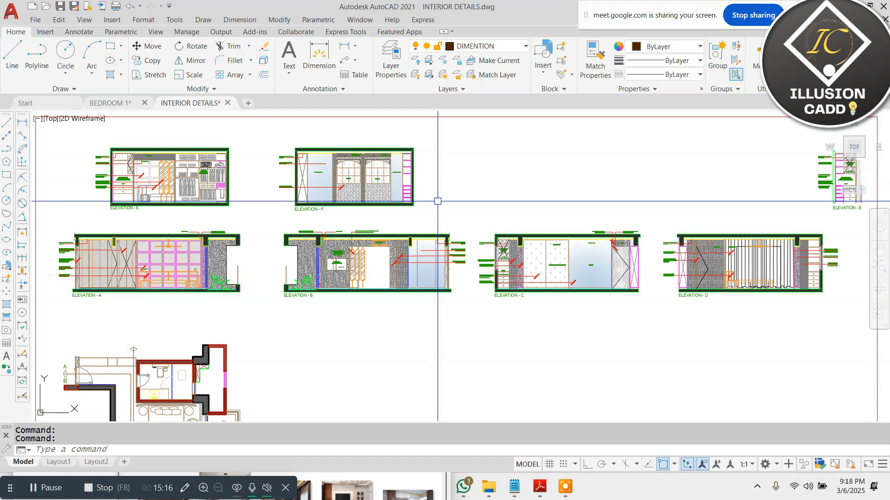
key(Escape)
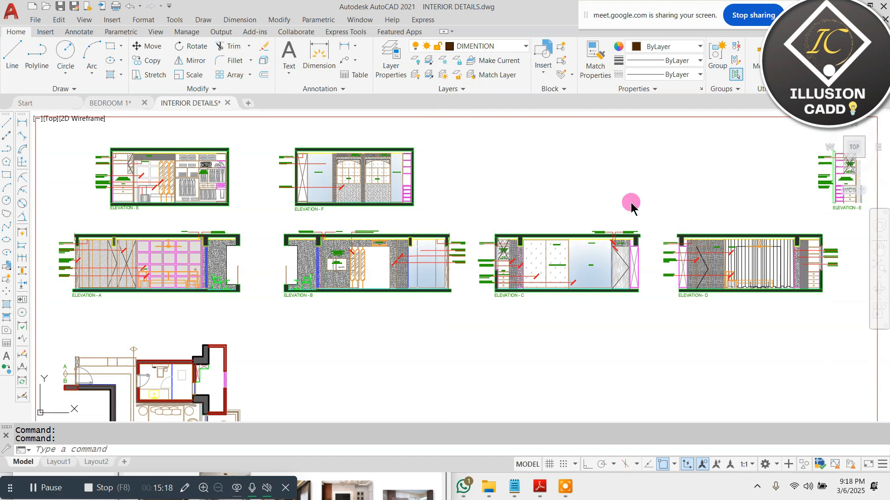
scroll(360, 204, down, 5)
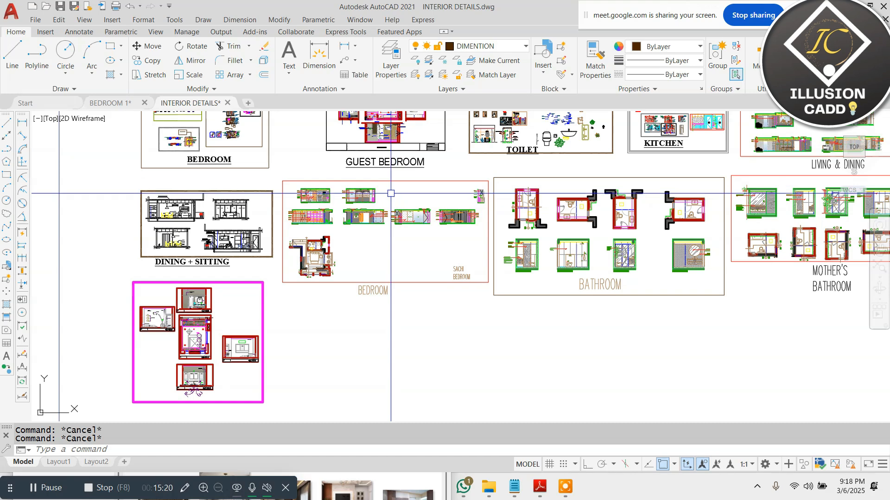
scroll(151, 374, up, 6)
scroll(320, 304, down, 4)
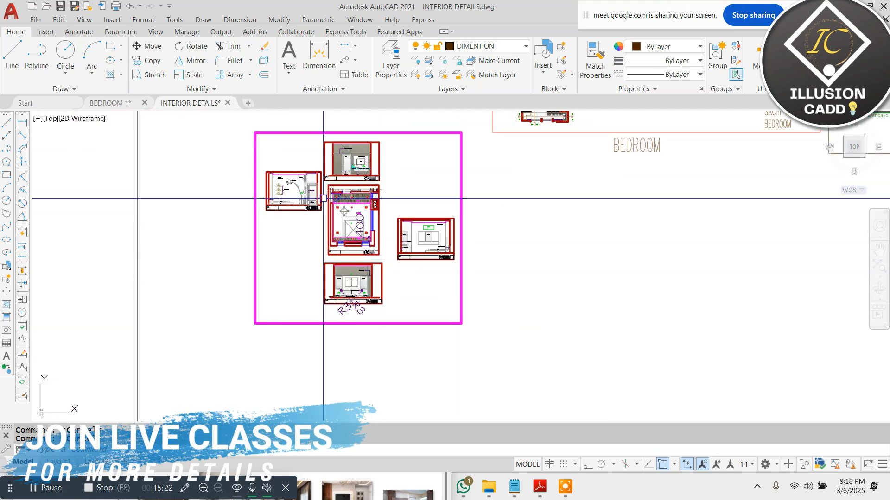
Step: Return to the BEDROOM 1 drawing and draw a vertical construction line through the rotated T.V unit plan's lower-left corner
click(115, 101)
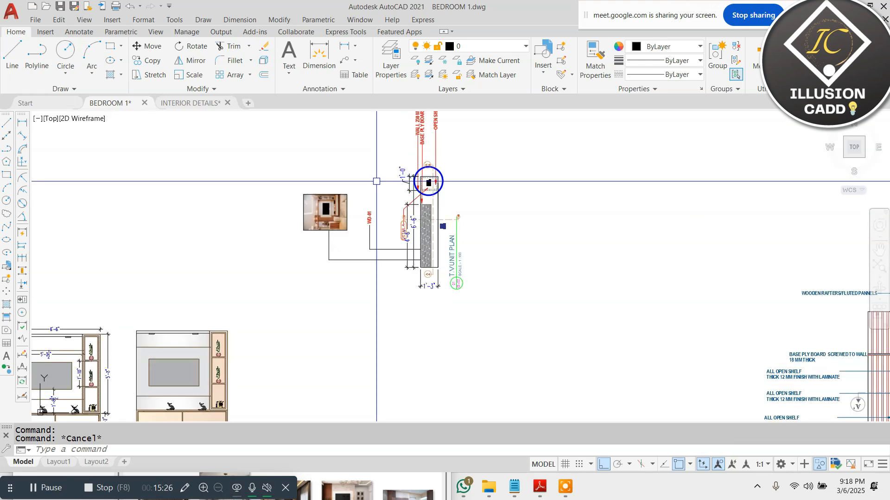
text(X)
text(V)
key(Return)
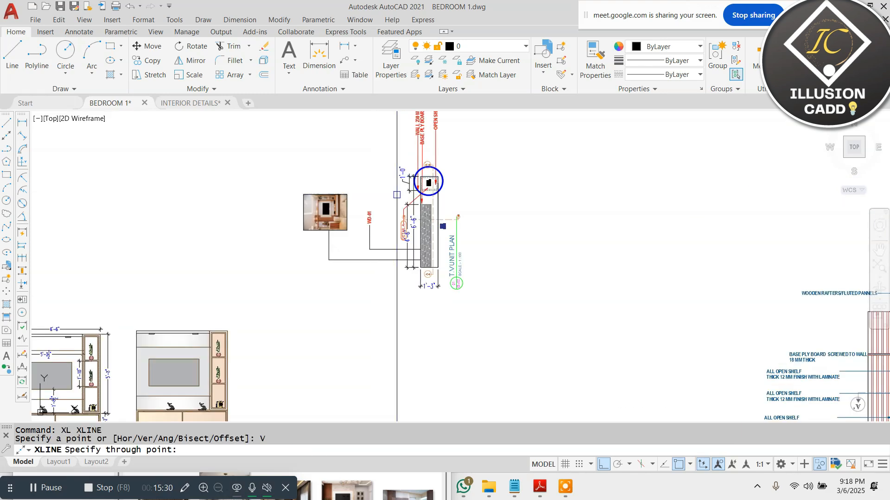
scroll(429, 276, up, 4)
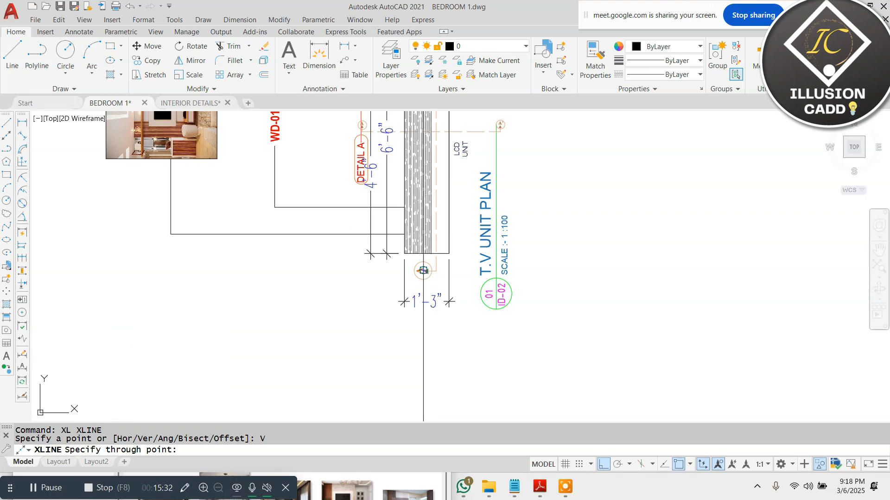
click(404, 254)
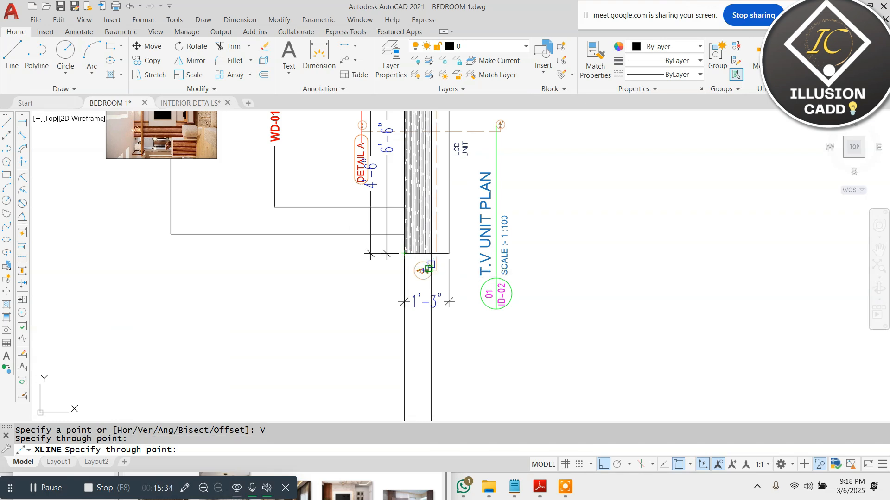
Step: Offset the vertical construction line 9" to the left to mark the wall thickness
key(Escape)
key(Escape)
text(o)
key(Return)
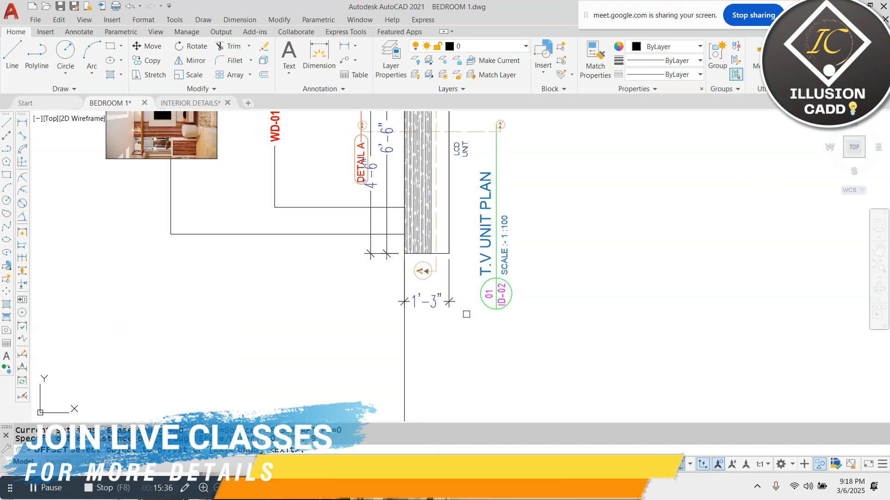
key(Escape)
key(Escape)
scroll(451, 239, down, 8)
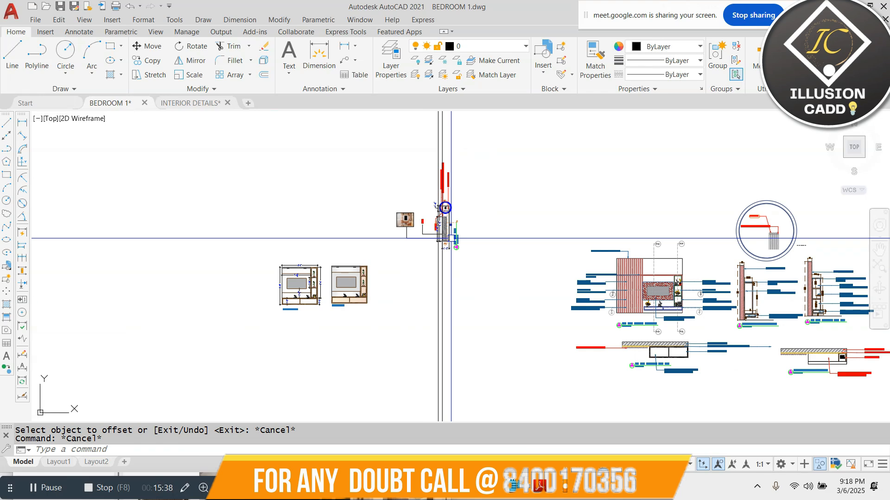
text(l)
key(Return)
scroll(440, 297, up, 4)
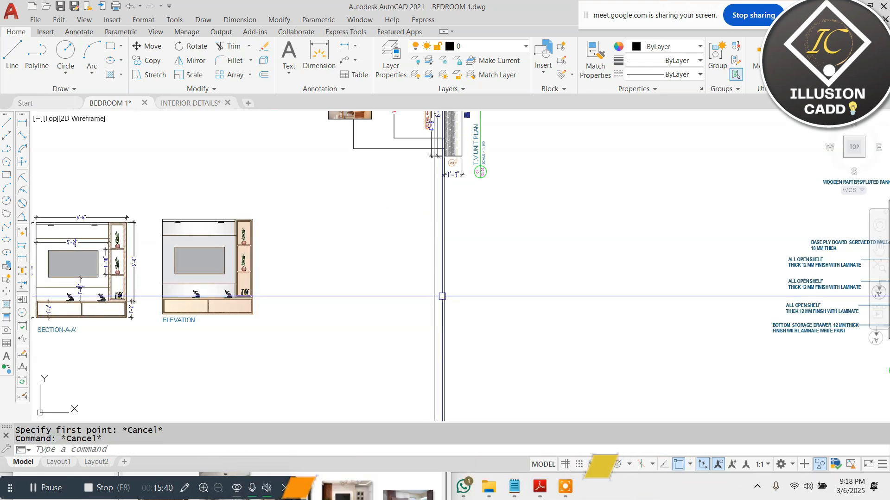
key(Escape)
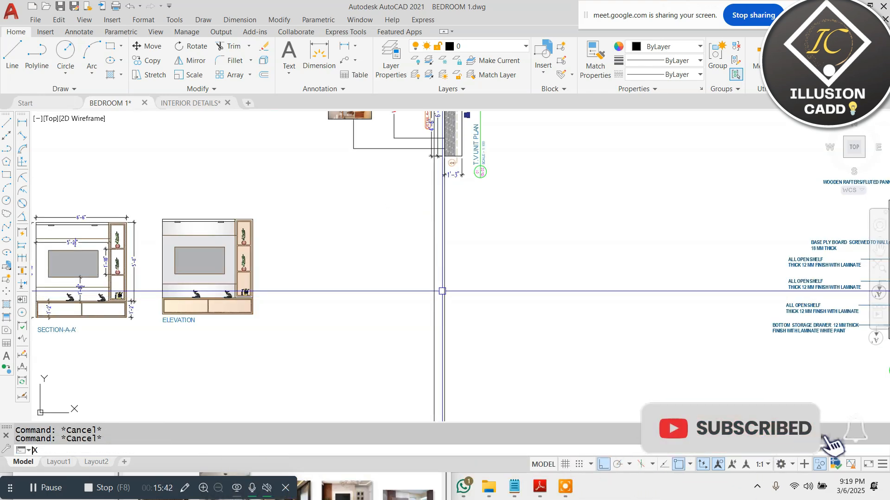
Step: Draw horizontal construction lines through the bottom and top edges of the T.V unit elevation
text(xl)
key(Return)
text(h)
key(Return)
scroll(294, 364, up, 5)
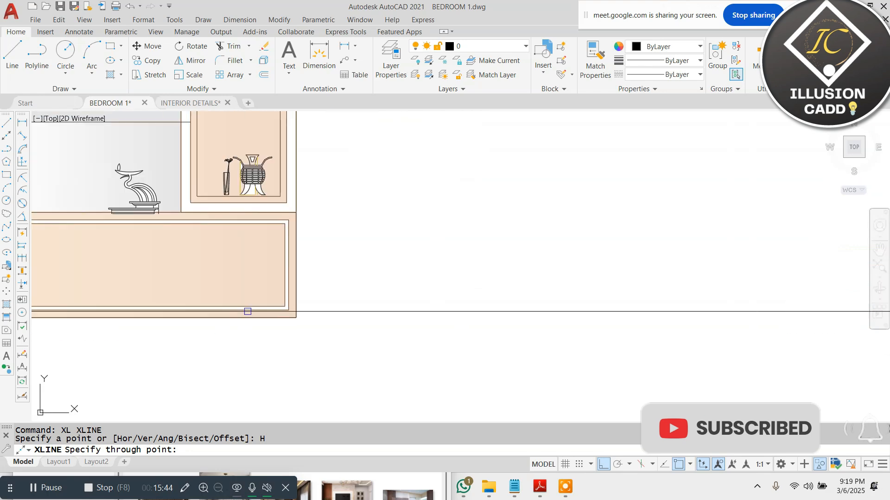
scroll(292, 332, down, 4)
scroll(292, 248, up, 3)
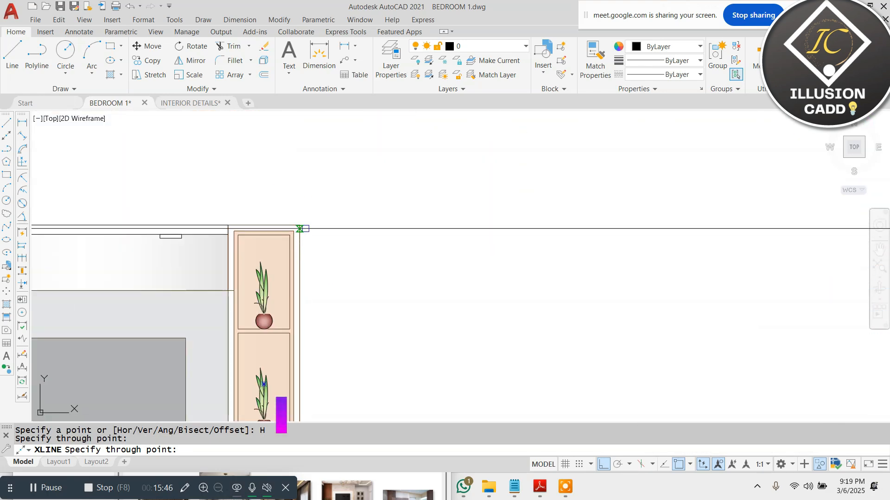
key(Escape)
scroll(547, 252, down, 5)
key(Escape)
key(Escape)
Step: Begin trimming the crossing construction lines projected from the plan and elevation
text(tr)
key(Return)
scroll(445, 247, up, 3)
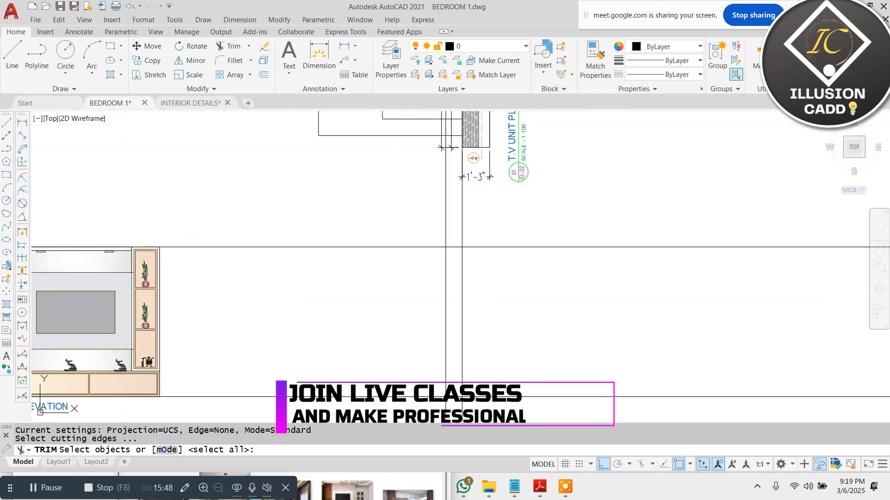
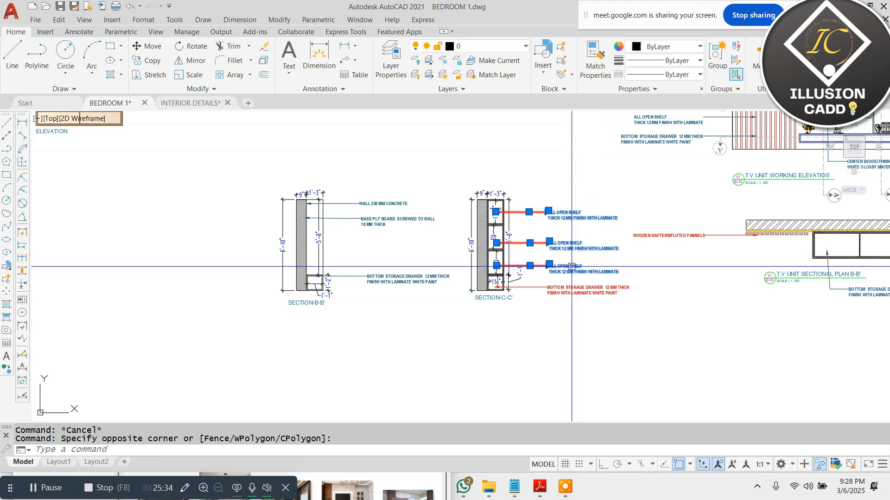
Step: Change the colour of all three note leaders of section B-B' to red
key(Escape)
click(417, 180)
click(383, 324)
click(644, 47)
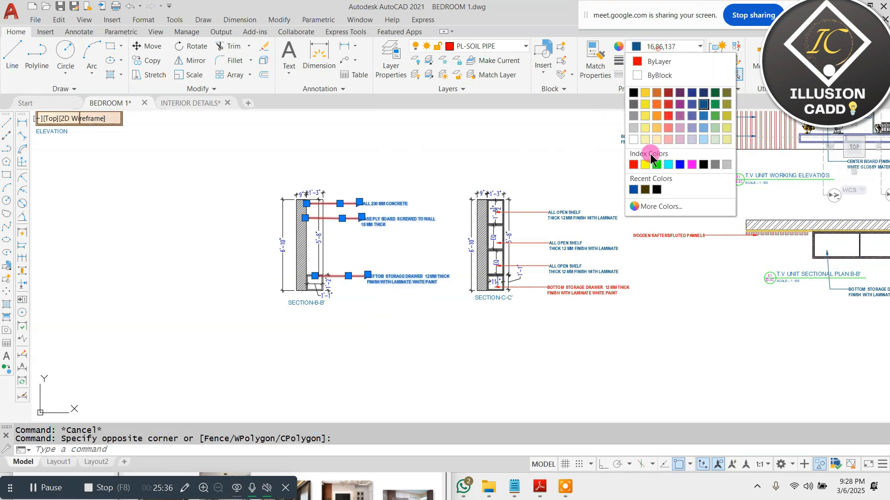
click(633, 165)
key(Escape)
scroll(395, 207, up, 4)
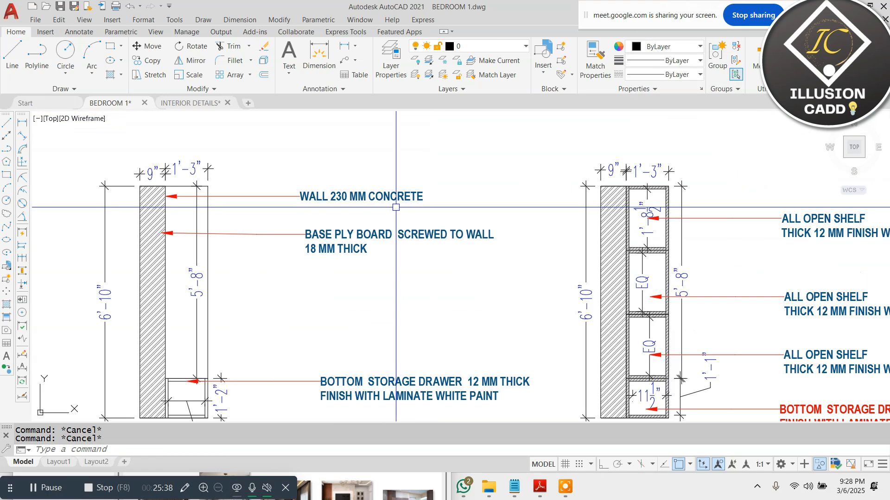
Step: Colour the WALL 230 MM CONCRETE and BASE PLY BOARD note texts of section B-B' red
double_click(394, 197)
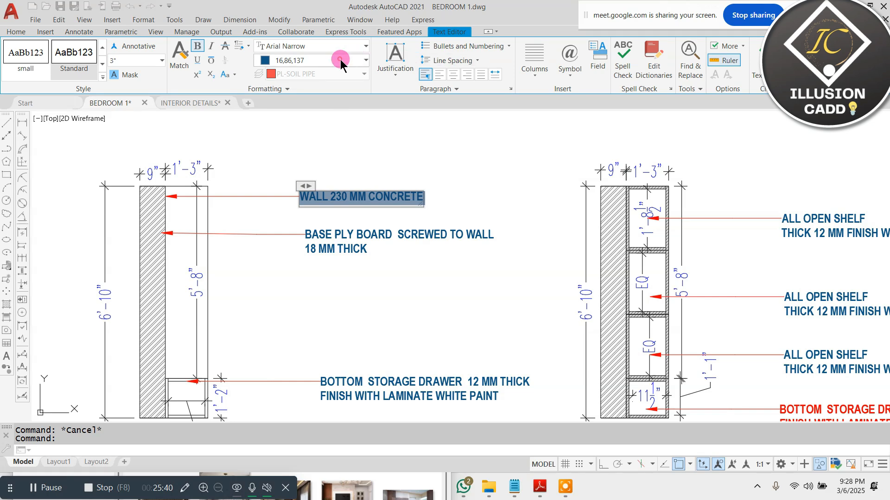
click(340, 59)
click(263, 178)
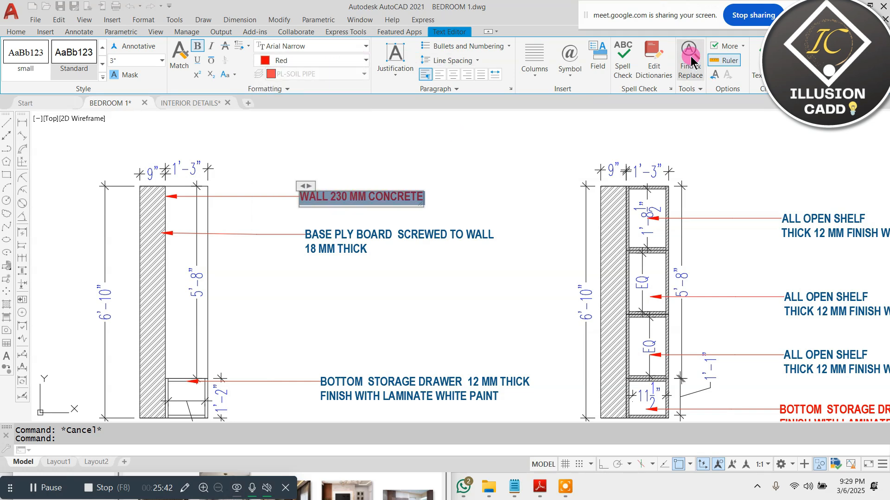
click(610, 144)
double_click(399, 236)
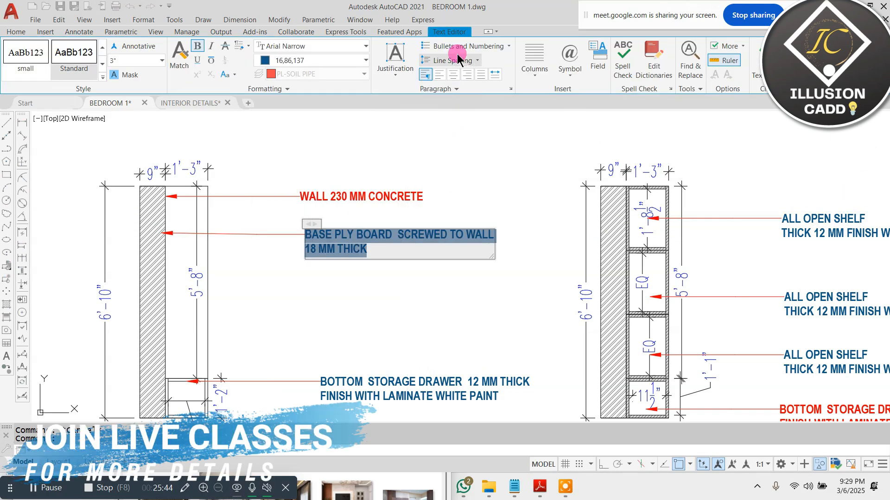
click(342, 60)
click(263, 179)
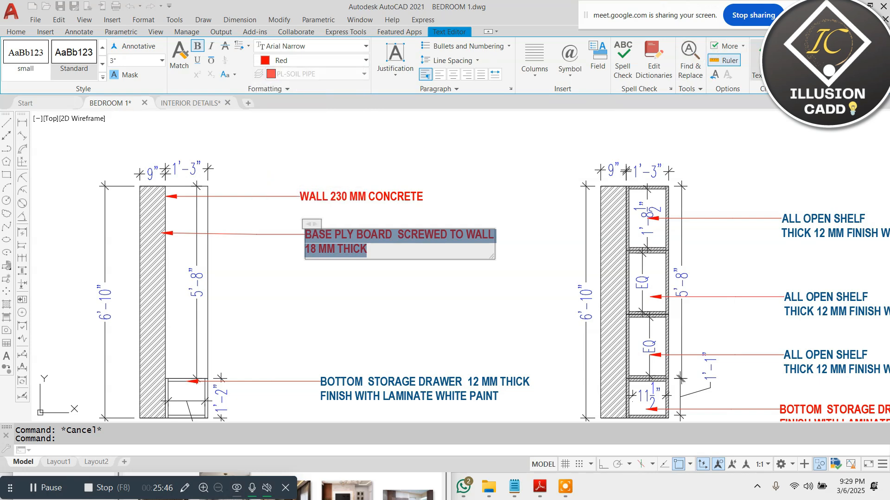
click(766, 60)
key(Escape)
Step: Colour the BOTTOM STORAGE DRAWER note text of section B-B' red
scroll(496, 156, down, 4)
scroll(458, 247, up, 4)
double_click(457, 251)
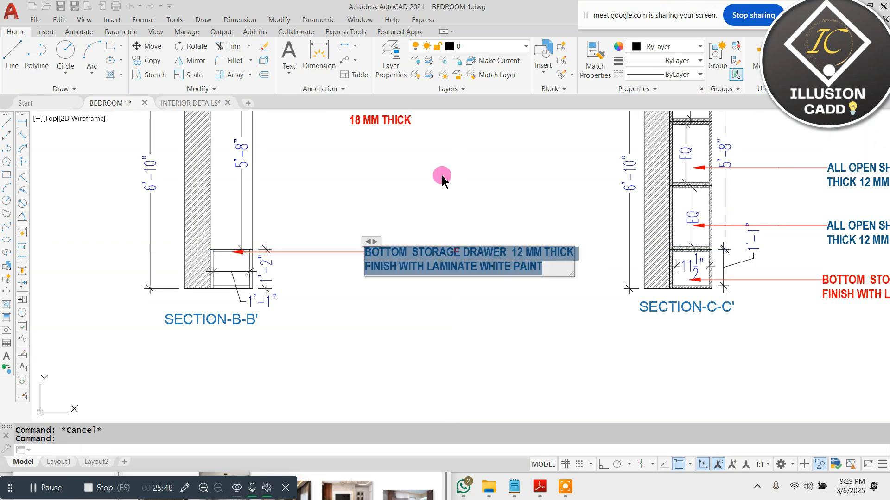
click(311, 59)
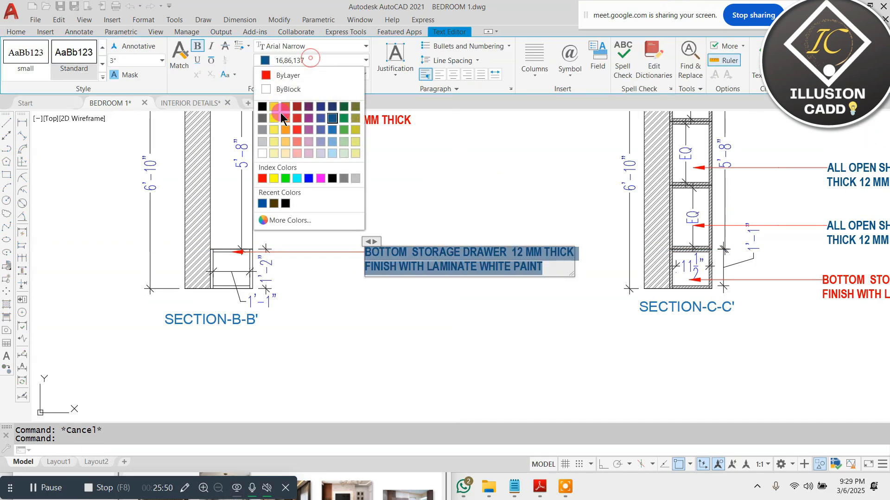
click(262, 179)
key(Escape)
scroll(242, 267, down, 4)
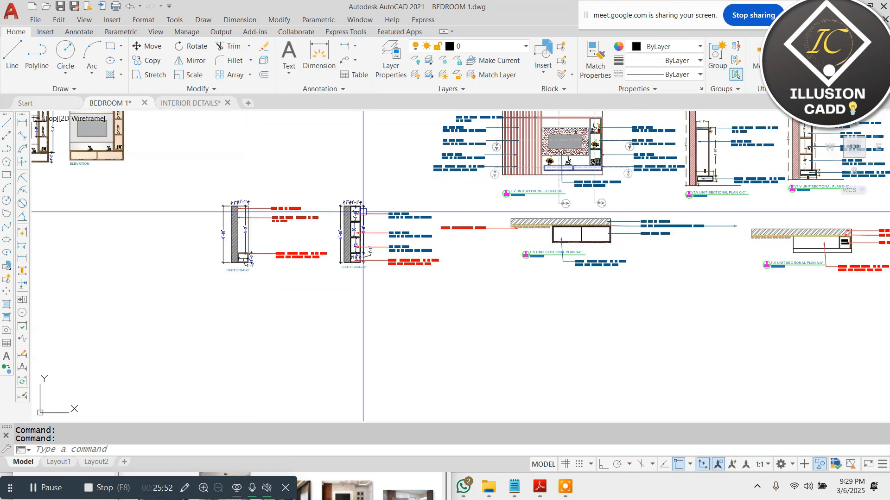
Step: Colour the upper and middle ALL OPEN SHELF note texts of section C-C' red
scroll(437, 223, up, 3)
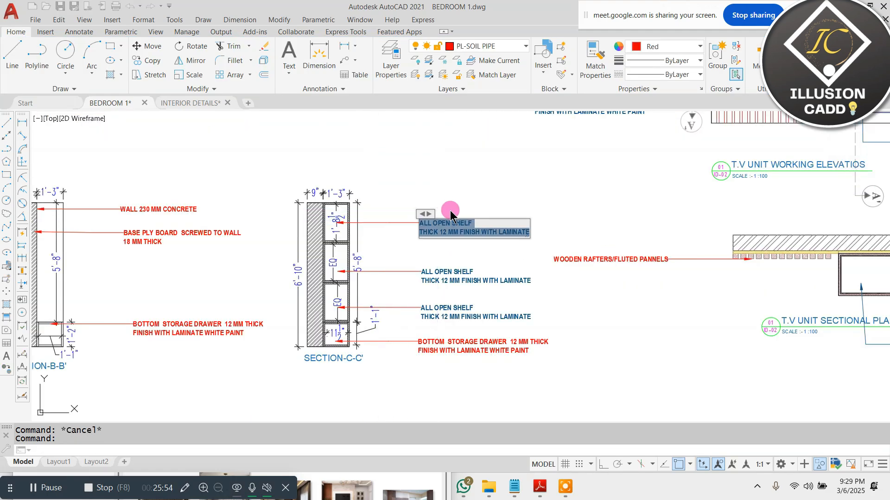
click(311, 61)
click(268, 176)
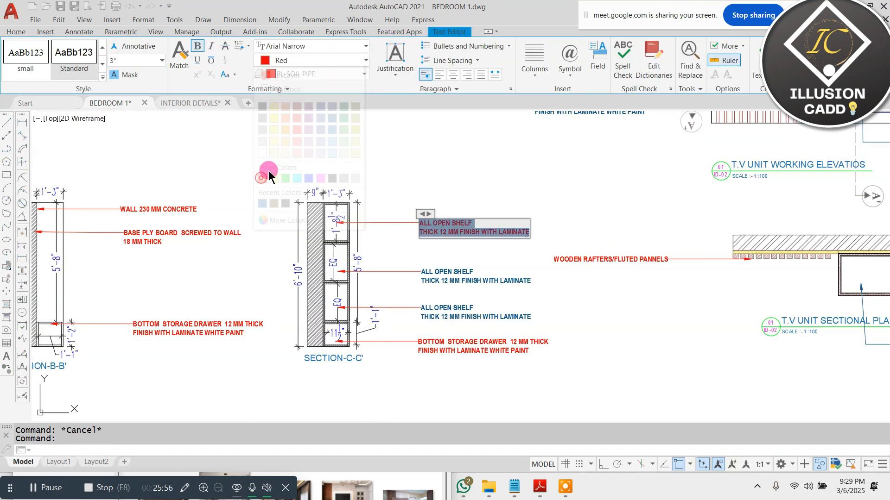
key(Escape)
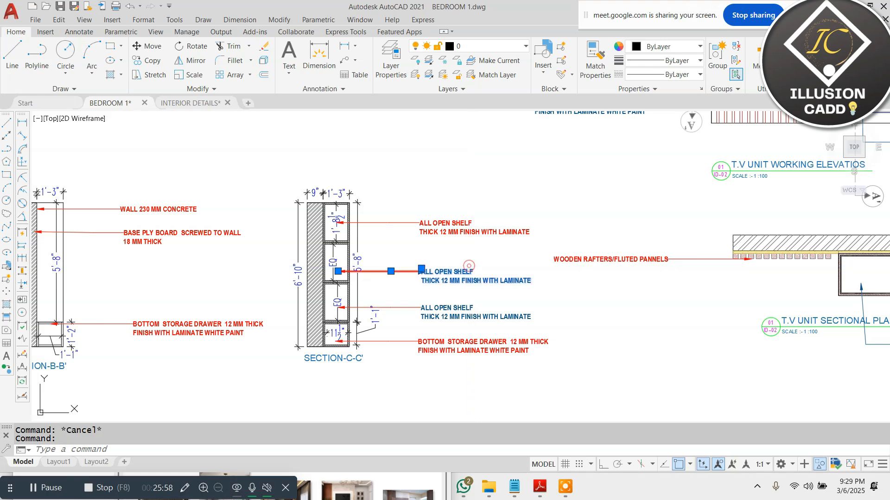
double_click(469, 269)
click(324, 60)
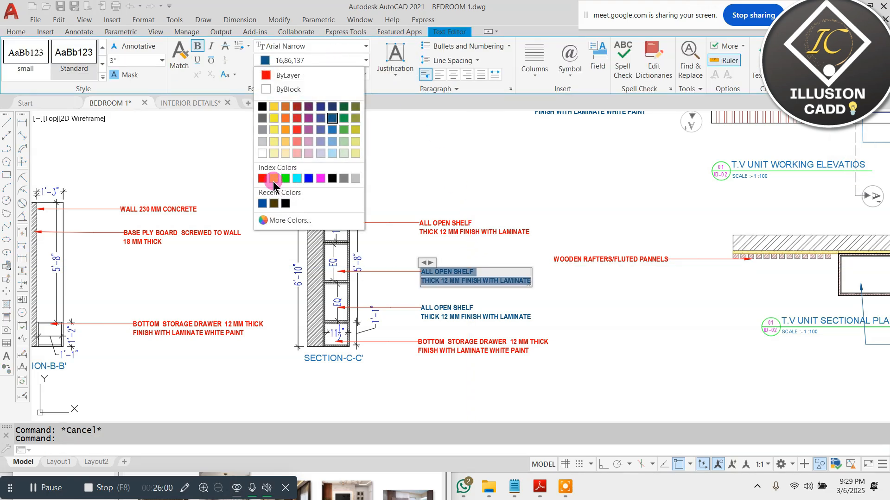
click(263, 178)
key(Escape)
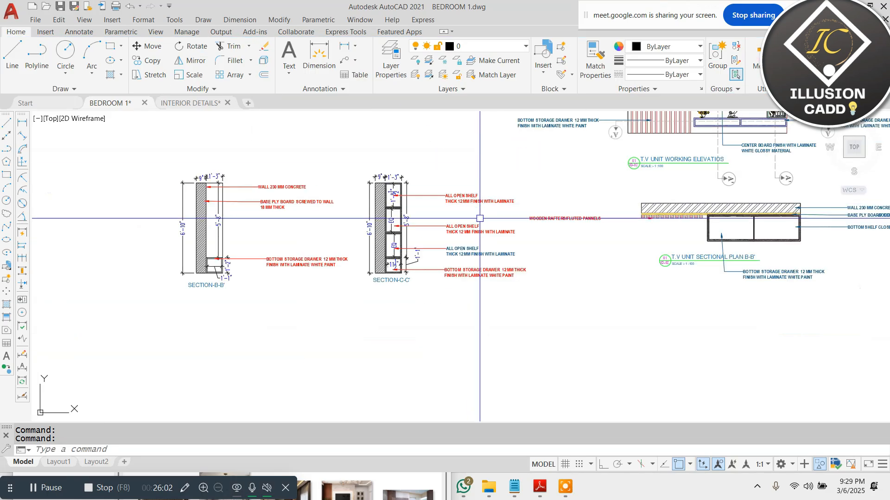
Step: Colour the lowest ALL OPEN SHELF note text of section C-C' red
double_click(470, 254)
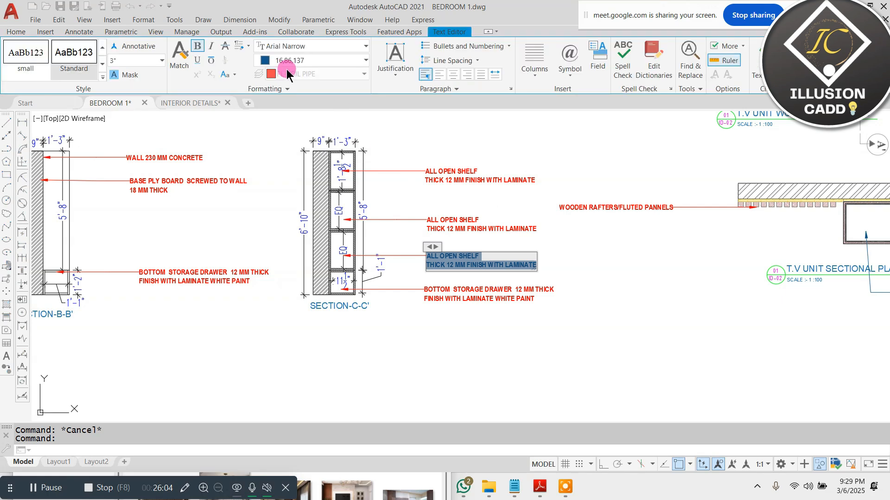
click(324, 60)
click(261, 180)
click(638, 290)
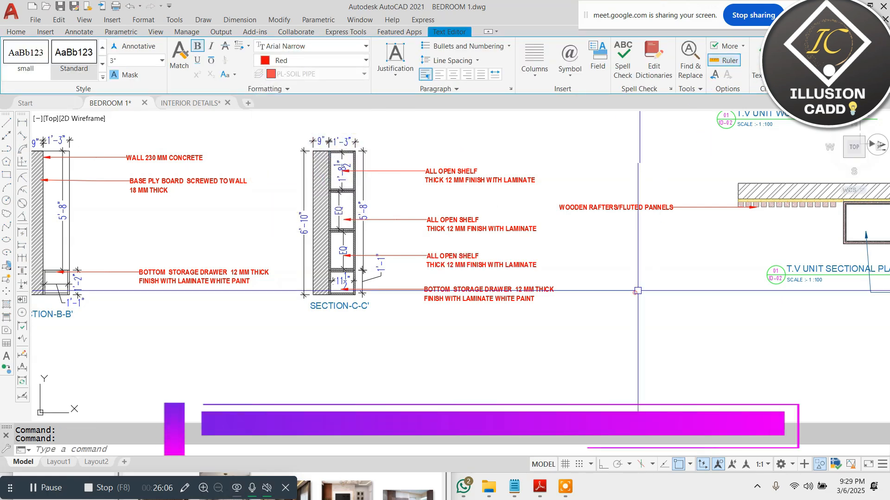
scroll(518, 226, down, 4)
key(Escape)
key(Escape)
Step: Move sections B-B' and C-C' with their notes to the clear area above section A-A' and the elevation
click(499, 175)
click(263, 296)
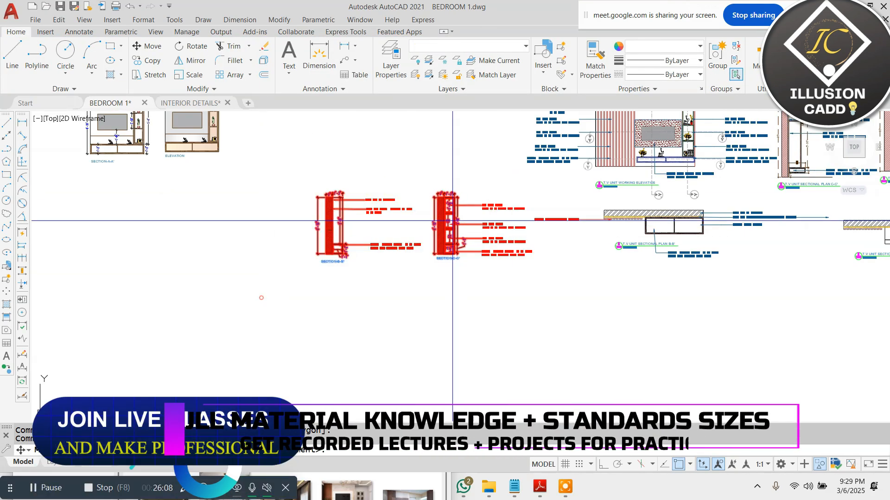
text(m)
key(space)
click(451, 221)
scroll(482, 301, down, 4)
scroll(352, 184, up, 4)
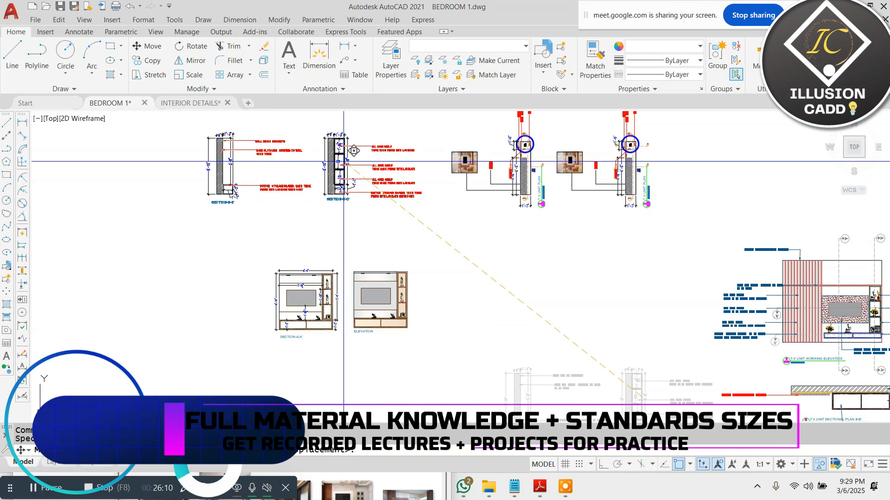
click(346, 163)
key(Escape)
Step: Erase the right-hand duplicate of the vertical T.V unit plan together with its labels and reference image
scroll(383, 206, down, 2)
scroll(592, 133, up, 2)
click(593, 133)
click(431, 260)
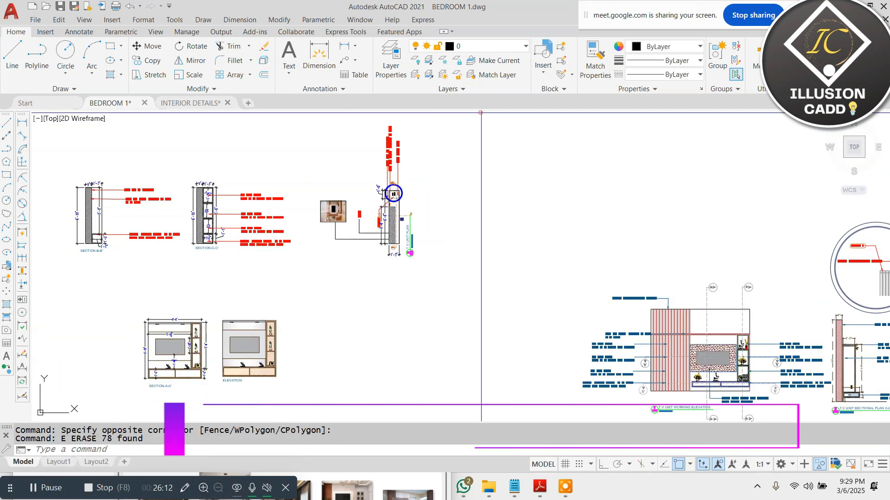
text(e)
key(space)
Step: Rotate the remaining T.V unit plan and its annotations 90 degrees clockwise to horizontal, using ortho mode
click(480, 111)
click(314, 280)
text(ro)
key(space)
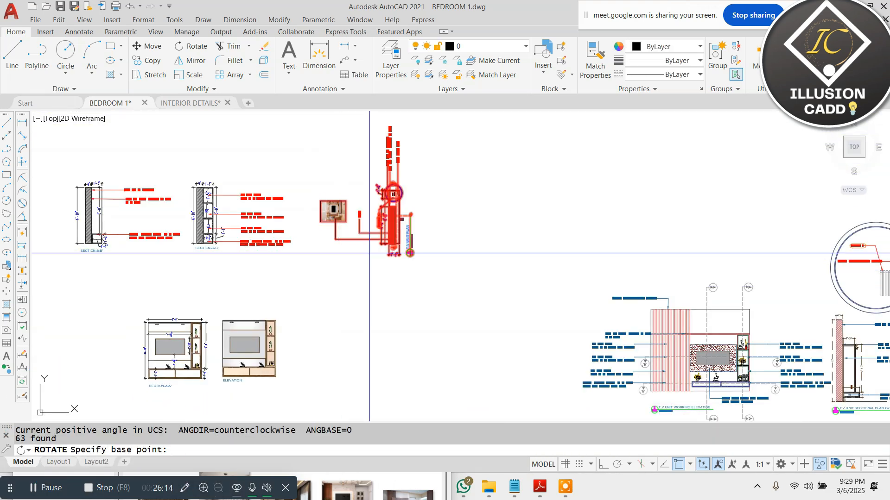
click(401, 215)
key(F8)
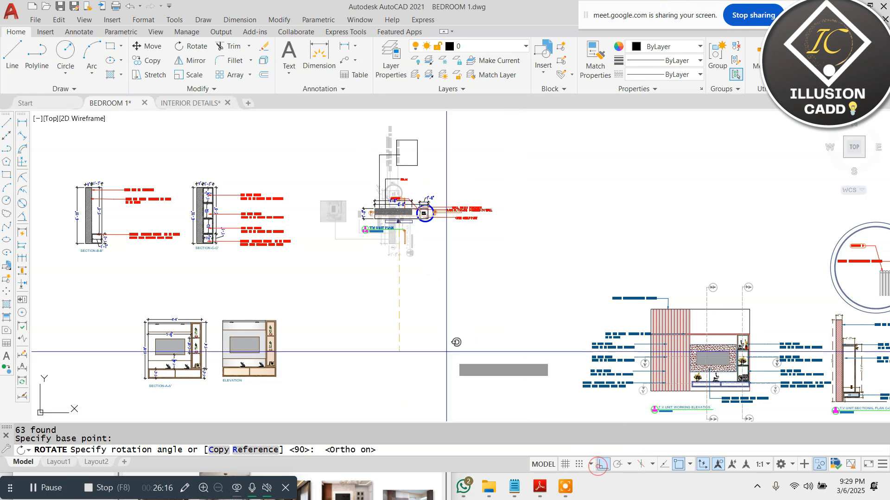
click(465, 219)
Step: Move the horizontal T.V unit plan with its notes and reference image, with ortho off, to the clear area above section B-B'
click(517, 133)
click(323, 268)
text(m)
key(space)
click(381, 198)
scroll(491, 279, down, 2)
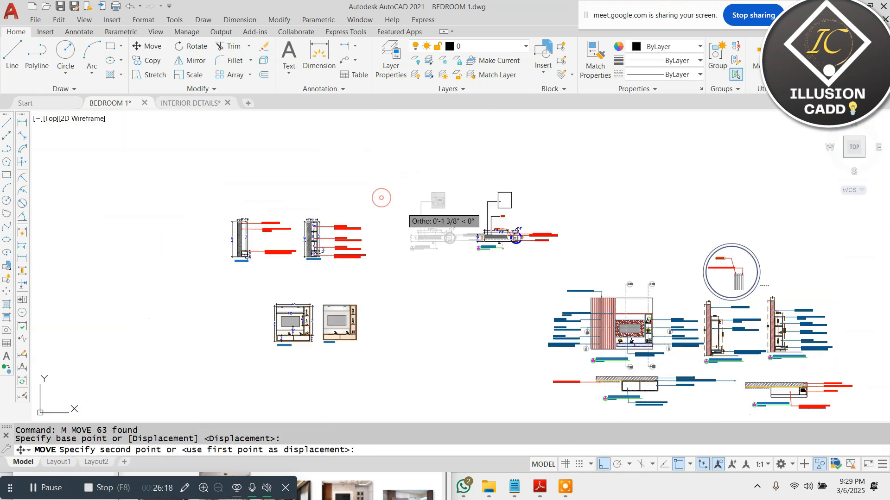
click(603, 465)
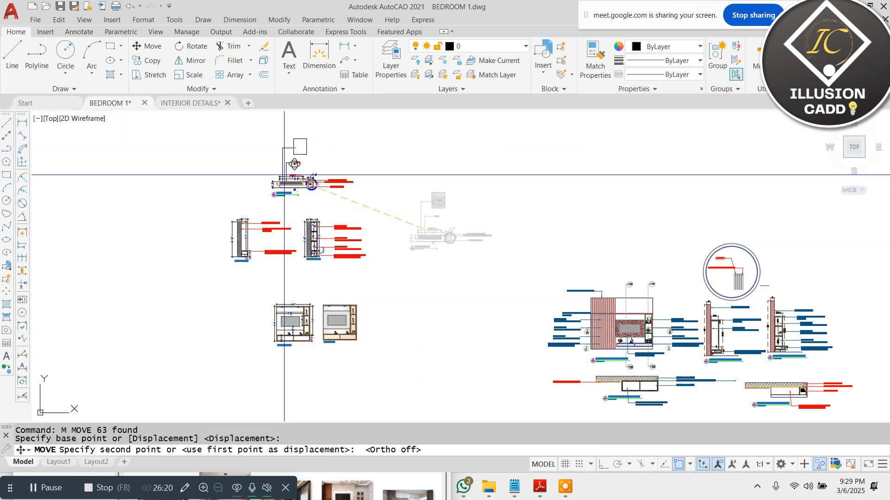
scroll(278, 178, up, 4)
key(Escape)
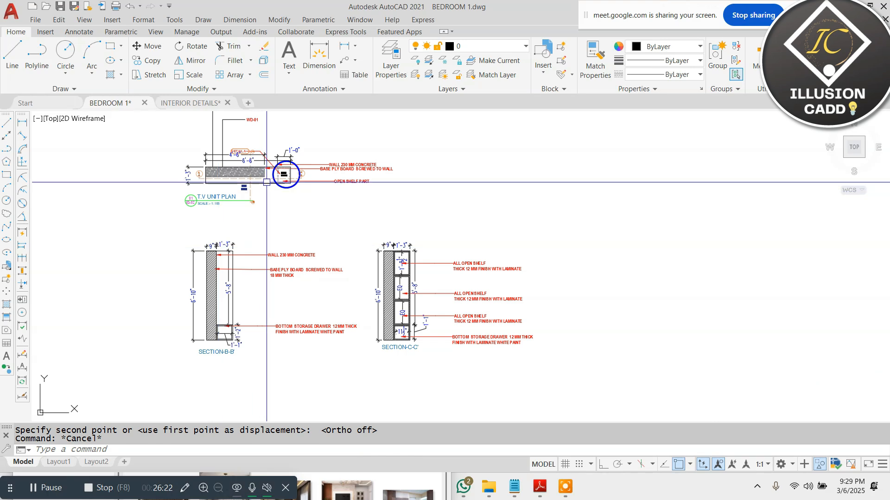
Step: Move section A-A' and the elevation up to sit directly below sections B-B' and C-C'
scroll(259, 259, down, 2)
click(499, 273)
click(281, 357)
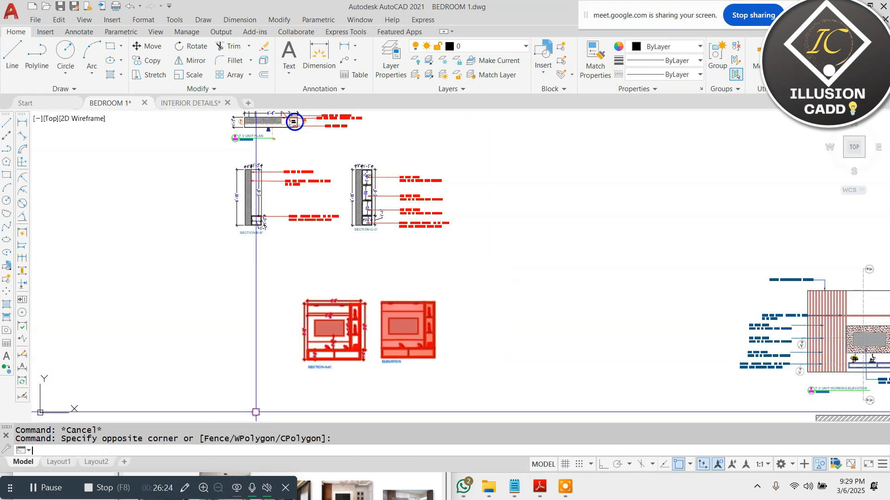
text(m)
key(space)
click(572, 288)
click(493, 248)
key(Escape)
key(Escape)
scroll(264, 213, down, 2)
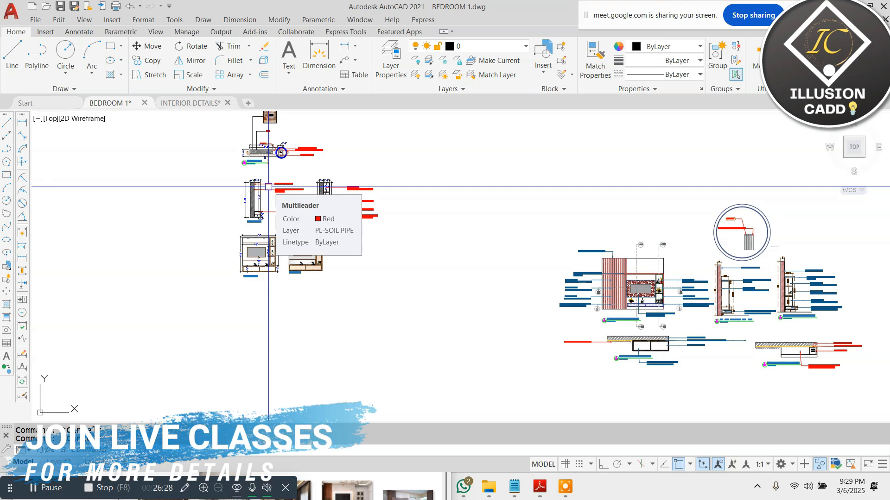
Step: Move the circular wooden rafters/fluted panels detail from the reference drawings to beside the T.V unit plan
click(791, 183)
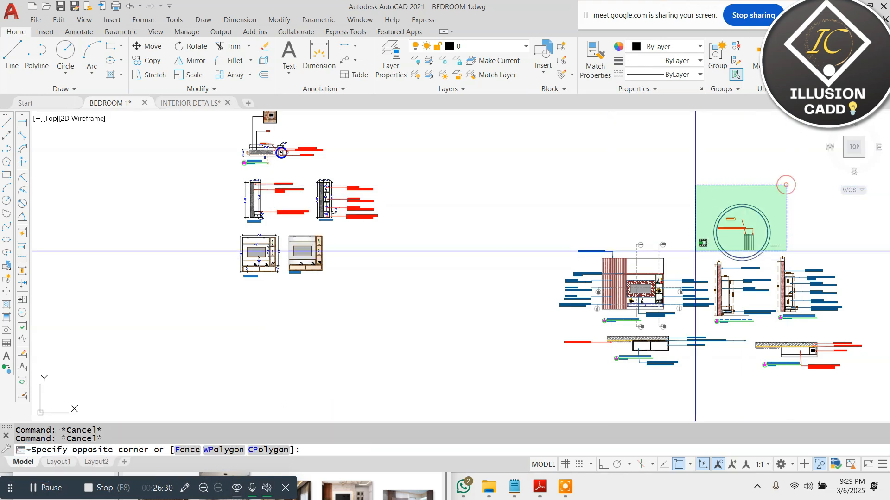
click(696, 257)
text(m)
key(Return)
click(766, 228)
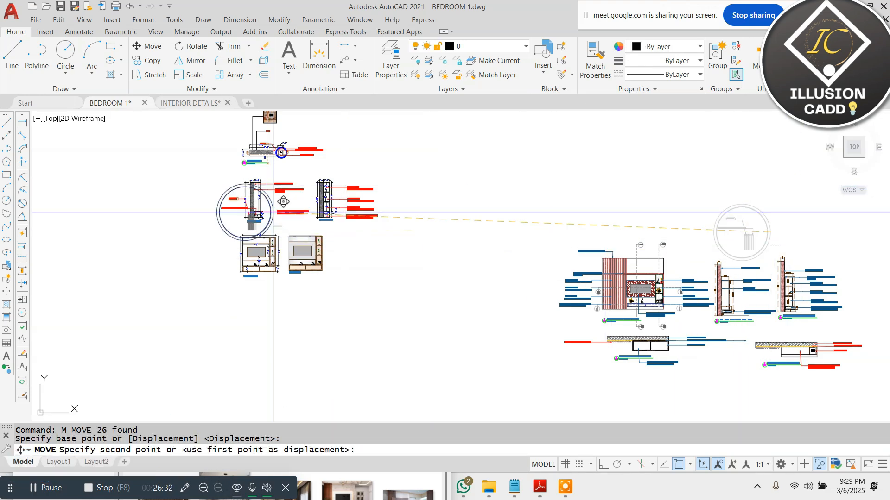
scroll(255, 195, up, 2)
scroll(280, 131, up, 5)
scroll(403, 203, down, 3)
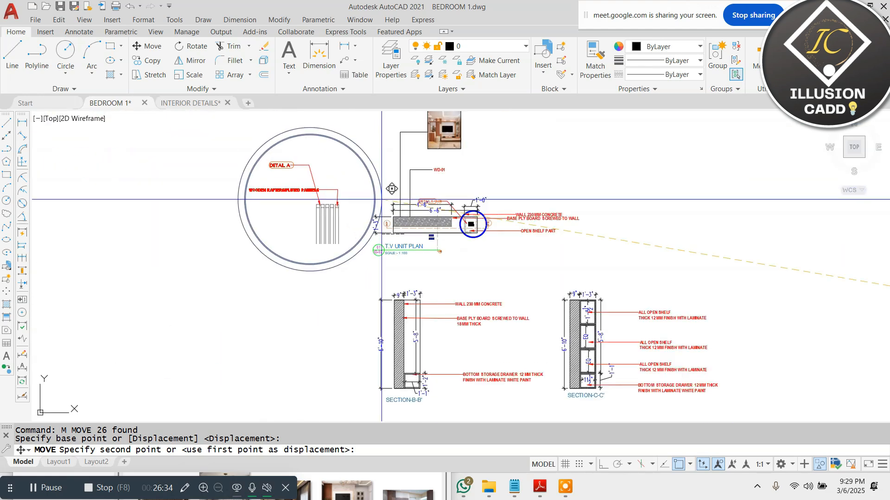
key(Escape)
Step: Scale down the circular wooden rafters/fluted panels detail with its notes
click(329, 152)
click(152, 258)
text(sc)
key(Return)
scroll(278, 197, up, 4)
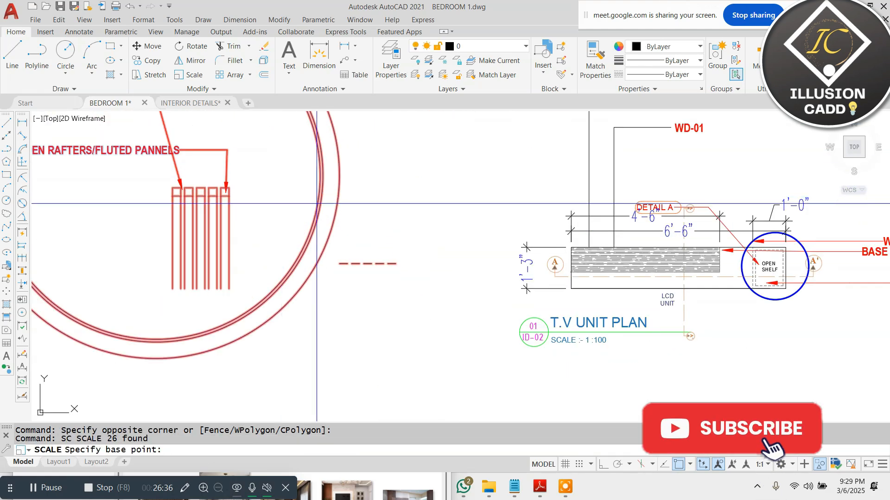
click(339, 185)
key(Escape)
Step: Move the reduced circular detail closer to the T.V unit plan
click(330, 139)
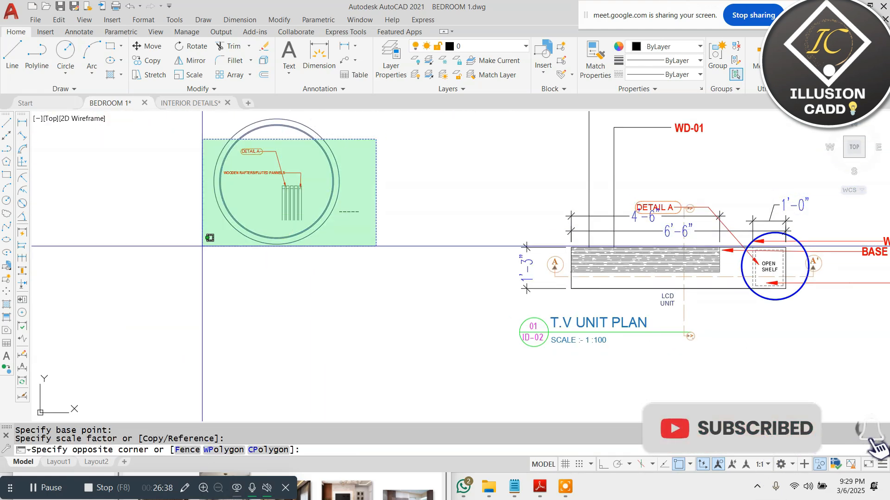
click(197, 244)
text(m)
key(Return)
click(253, 216)
key(Escape)
Step: Move the DETAIL A callout, leader and blue circle from the open shelf to the A end of the plan's hatched panel
scroll(809, 265, up, 4)
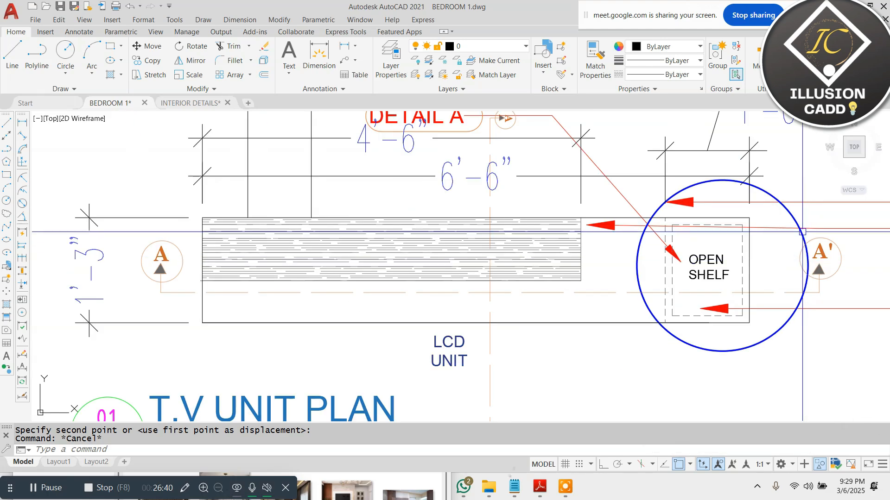
click(809, 266)
click(735, 235)
scroll(597, 198, down, 2)
scroll(524, 141, up, 4)
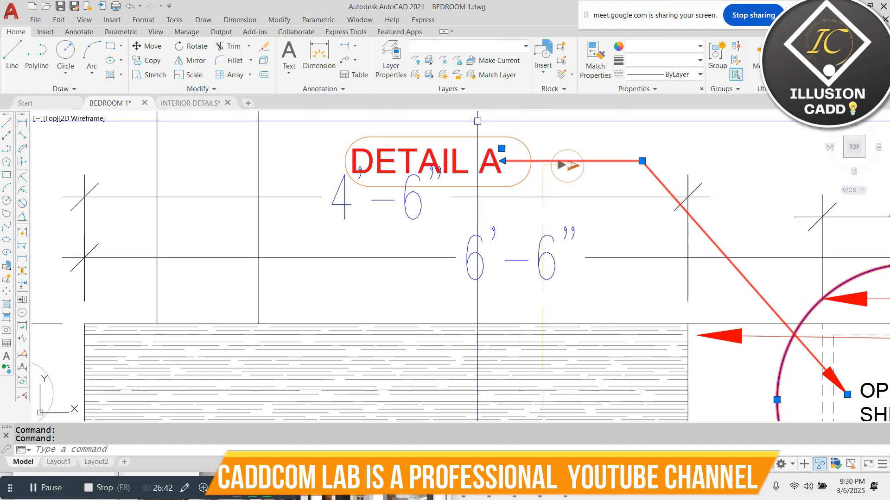
click(477, 122)
click(421, 156)
scroll(578, 226, down, 4)
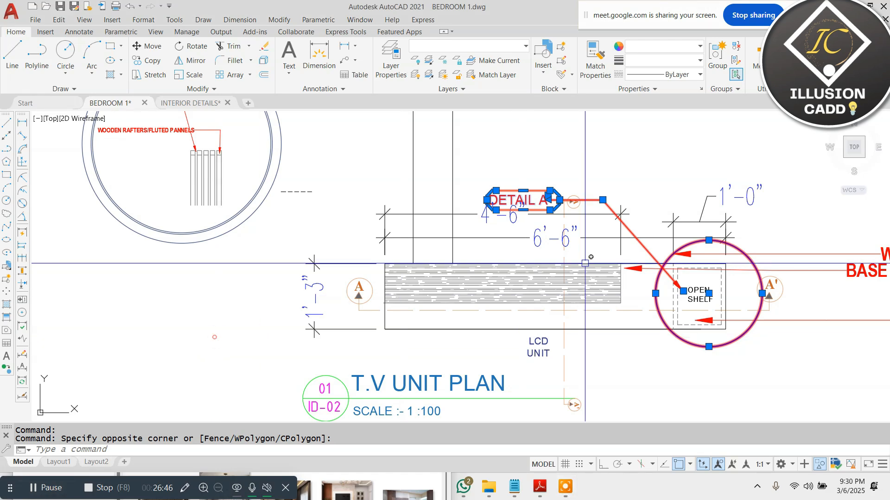
click(704, 286)
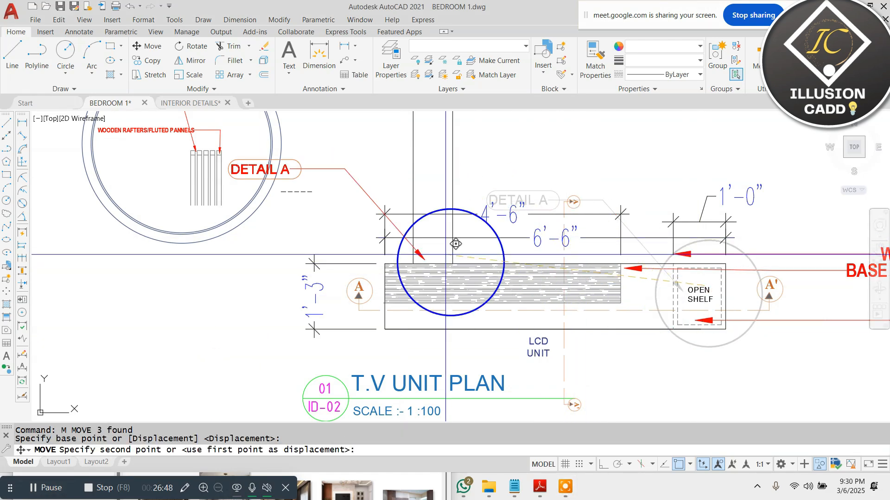
click(423, 257)
scroll(462, 264, down, 2)
key(Escape)
Step: Move the circular rafters detail down, clear of the DETAIL A callout and level with the T.V unit plan
click(338, 134)
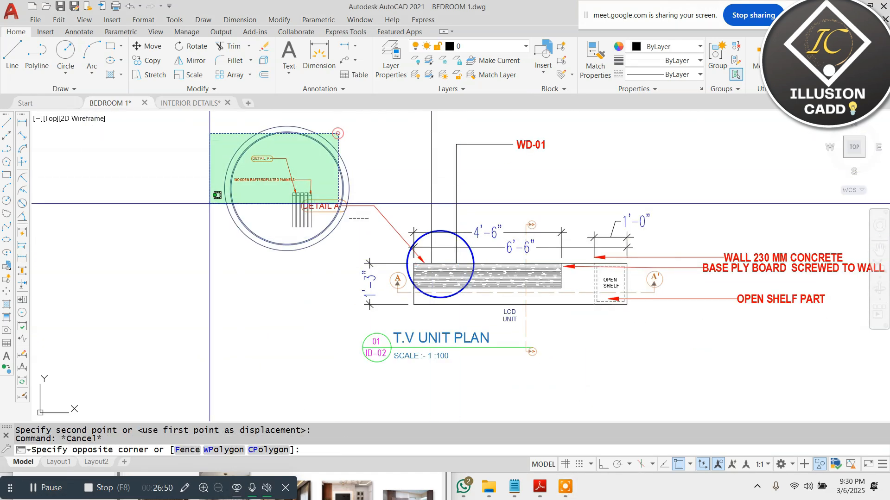
click(209, 193)
scroll(319, 238, up, 4)
click(323, 199)
click(241, 215)
scroll(363, 254, down, 4)
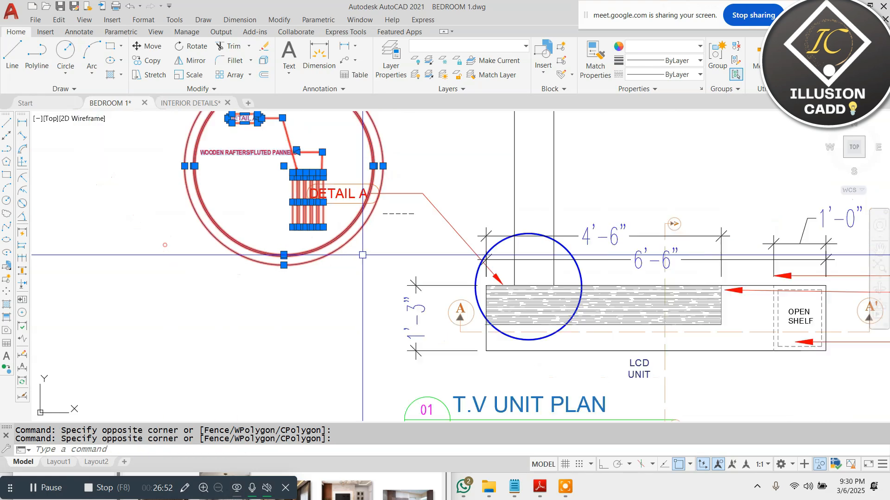
text(m)
key(space)
click(301, 283)
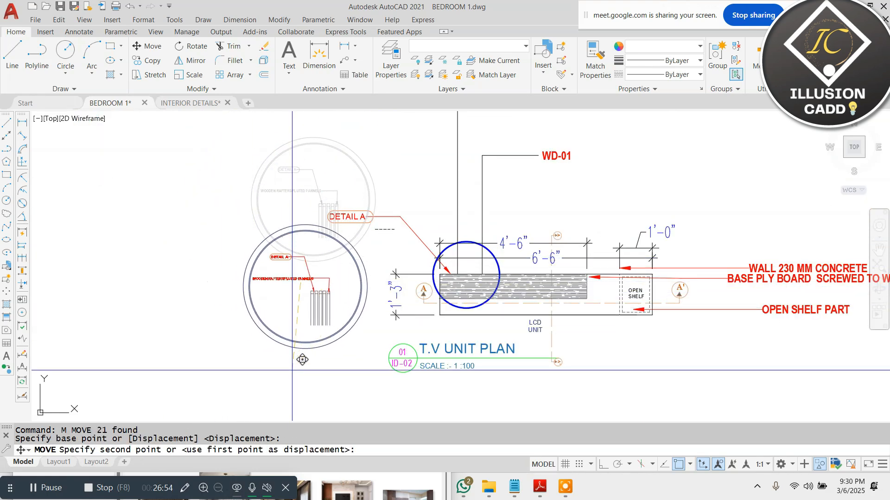
click(292, 372)
key(Escape)
Step: Examine the enlarged DETAIL A circle and its callout on the T.V unit plan
scroll(324, 250, down, 4)
scroll(330, 243, up, 4)
key(Escape)
scroll(328, 236, up, 4)
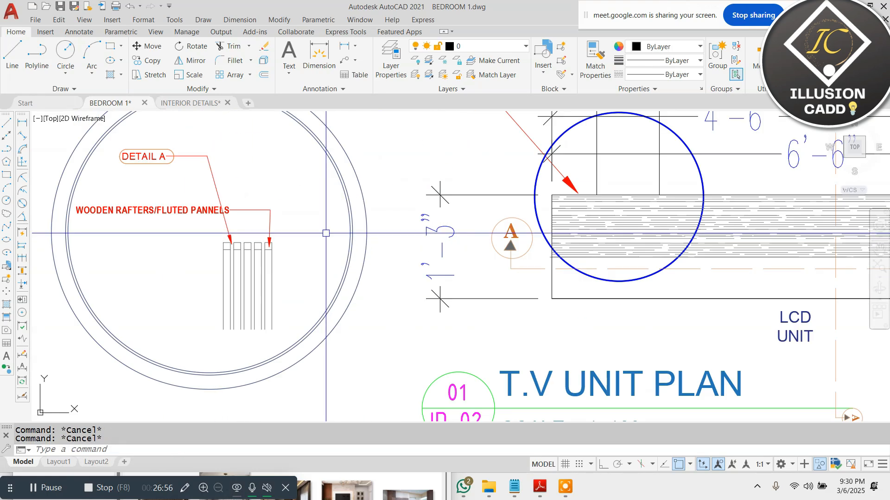
scroll(139, 215, up, 2)
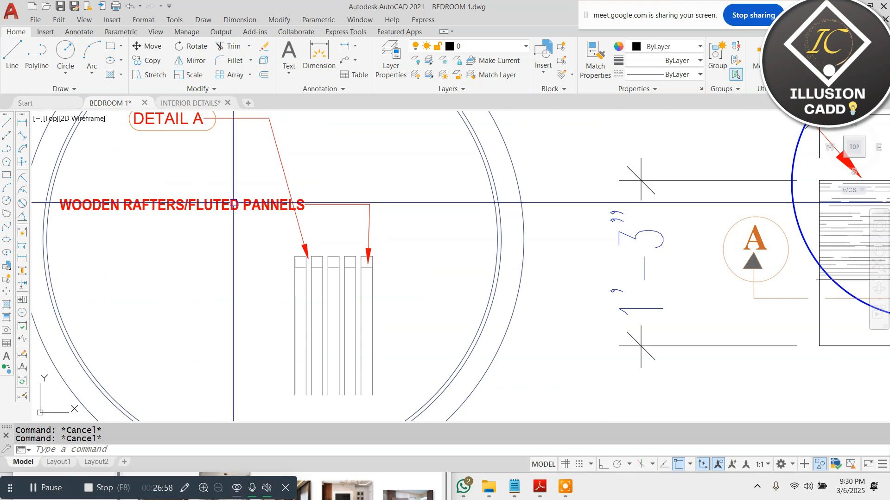
scroll(297, 204, down, 2)
scroll(306, 241, up, 3)
scroll(309, 249, down, 5)
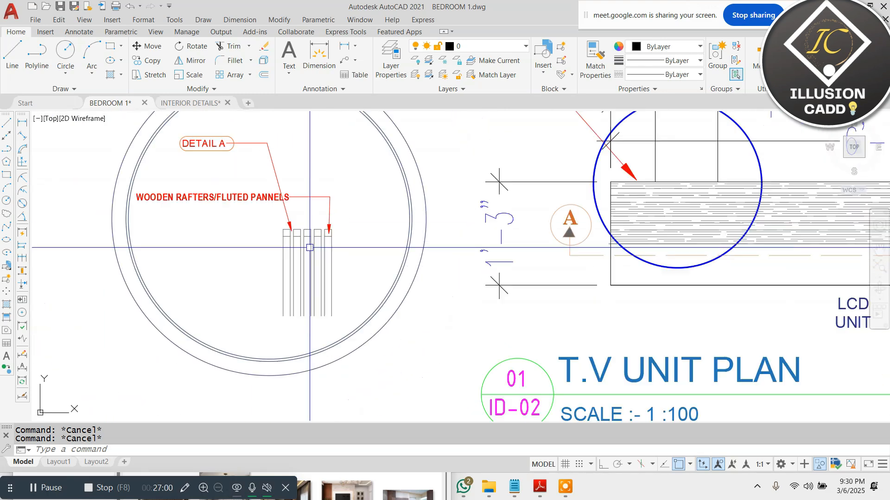
scroll(435, 199, up, 2)
scroll(435, 199, down, 2)
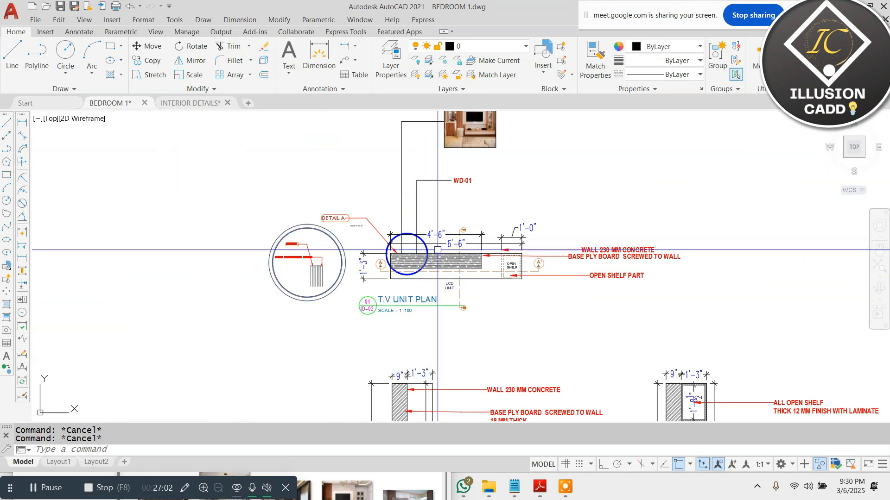
scroll(428, 260, up, 2)
mouse_move(428, 259)
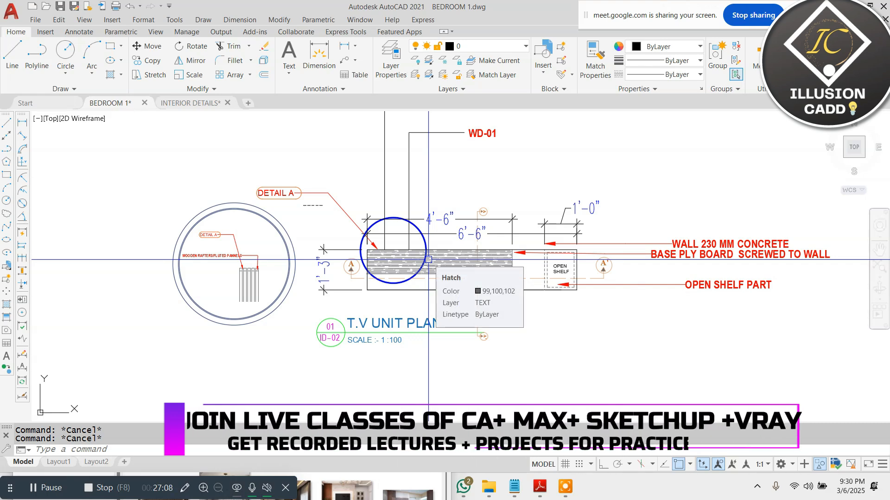
Step: End object isolation to bring back all the hidden drawing sheets
scroll(432, 159, down, 8)
scroll(432, 159, down, 10)
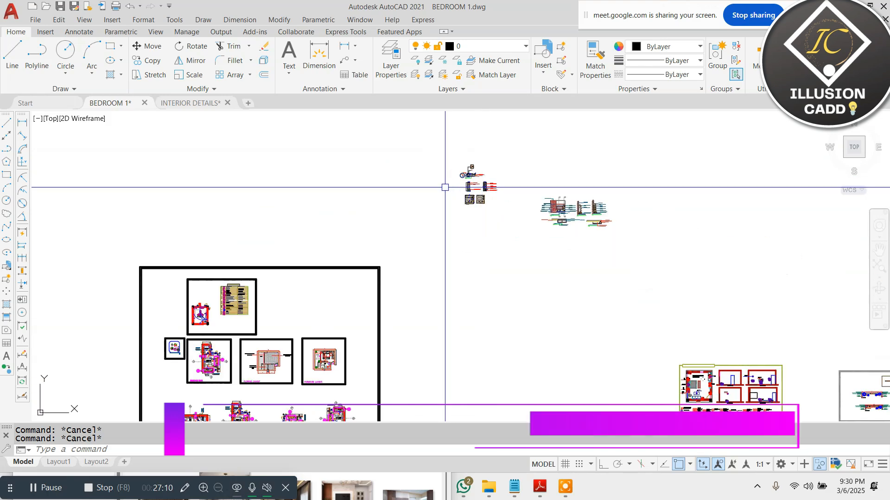
scroll(399, 223, up, 4)
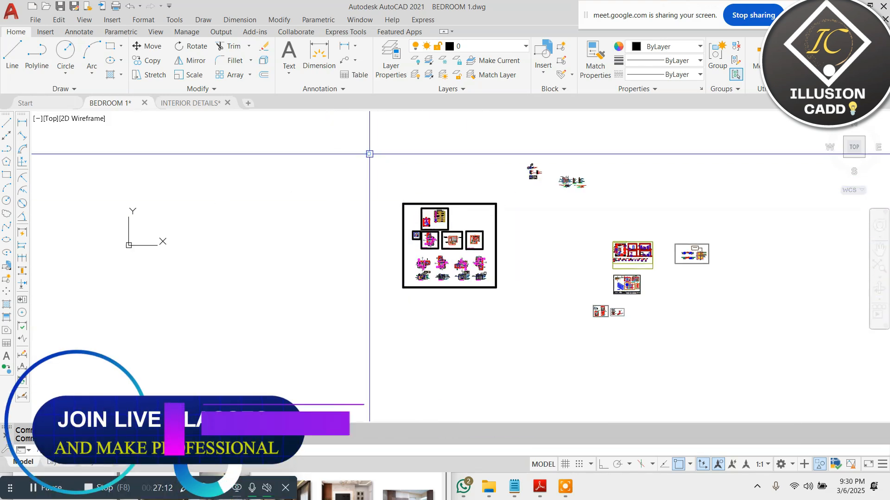
right_click(368, 156)
click(569, 234)
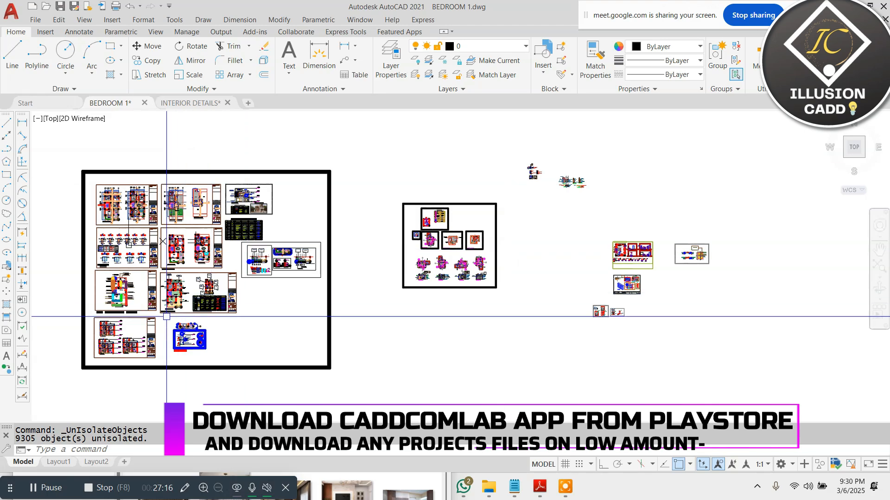
Step: Examine the restored sheets, including the building section, railing details and column layout
scroll(452, 239, up, 12)
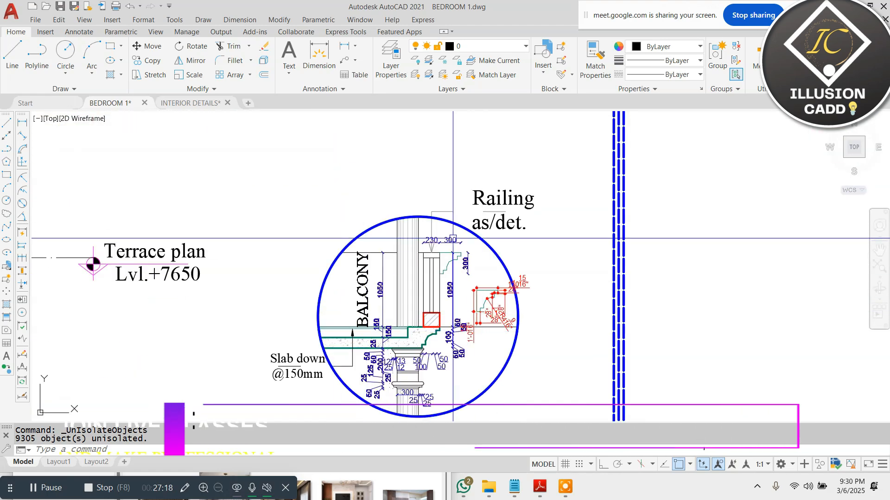
scroll(453, 238, down, 10)
scroll(212, 160, up, 8)
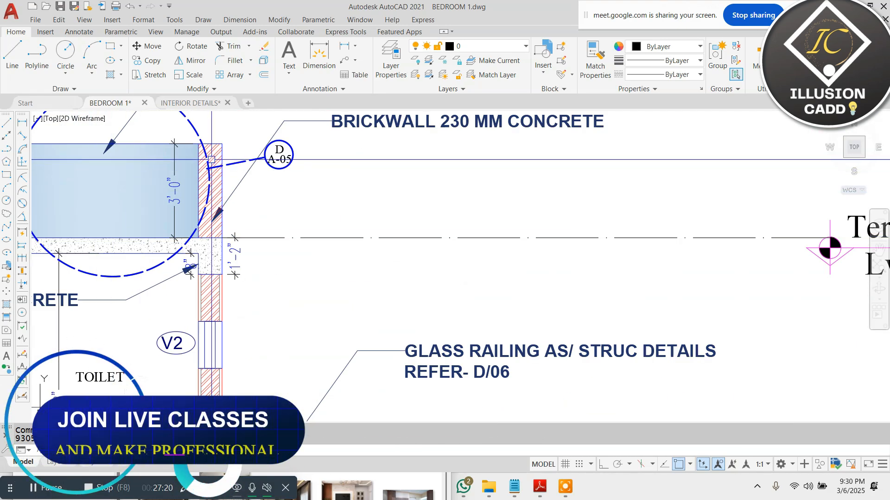
scroll(211, 159, down, 8)
scroll(471, 213, up, 8)
scroll(471, 213, down, 8)
scroll(406, 168, up, 8)
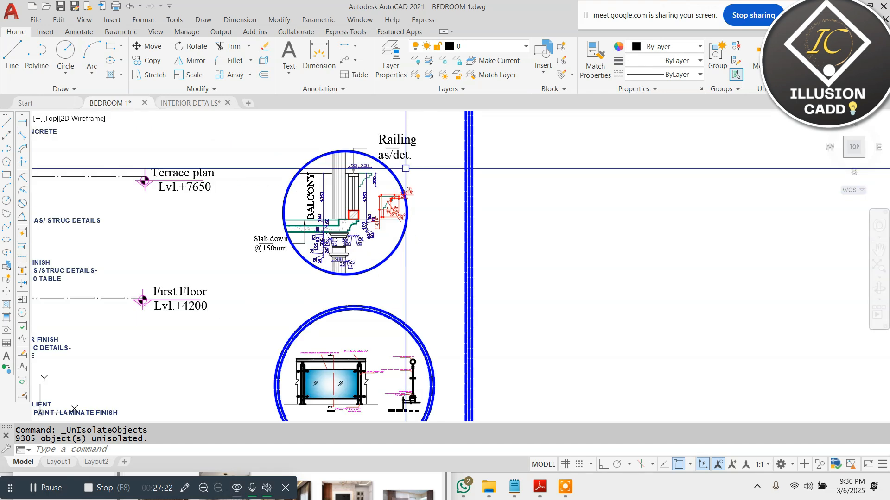
scroll(406, 168, down, 8)
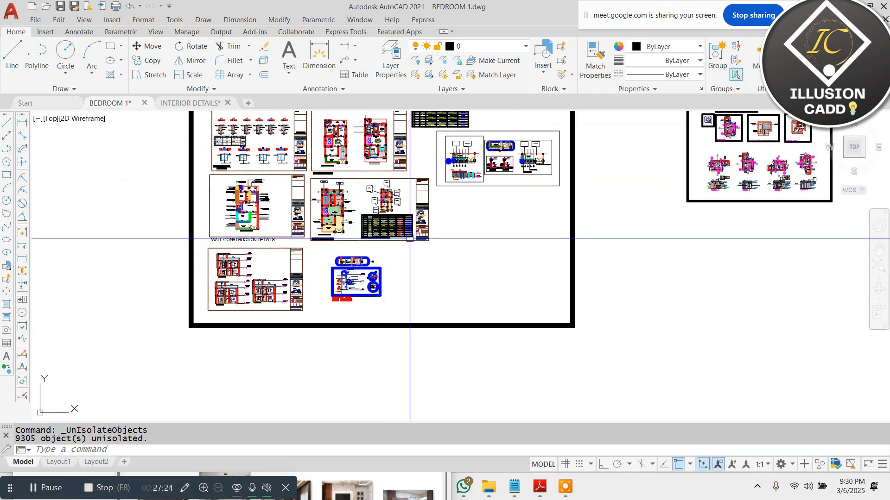
scroll(437, 192, up, 10)
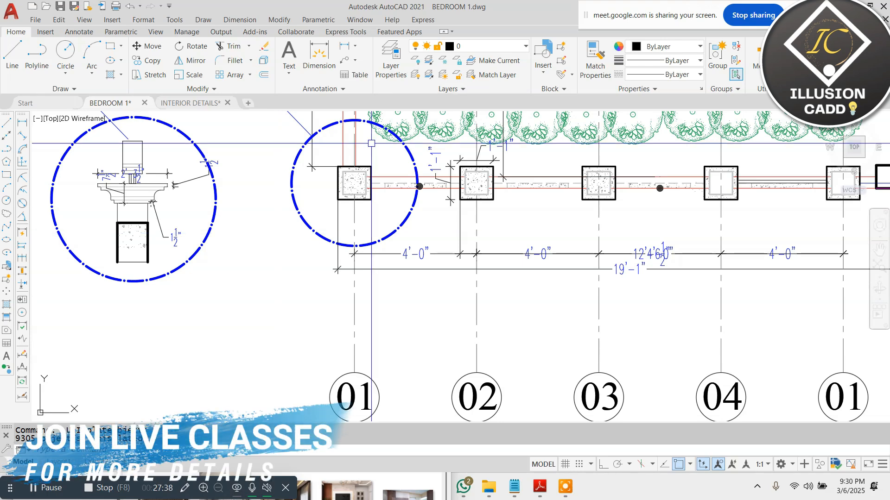
scroll(278, 204, down, 5)
scroll(301, 205, down, 4)
scroll(440, 206, up, 4)
key(Escape)
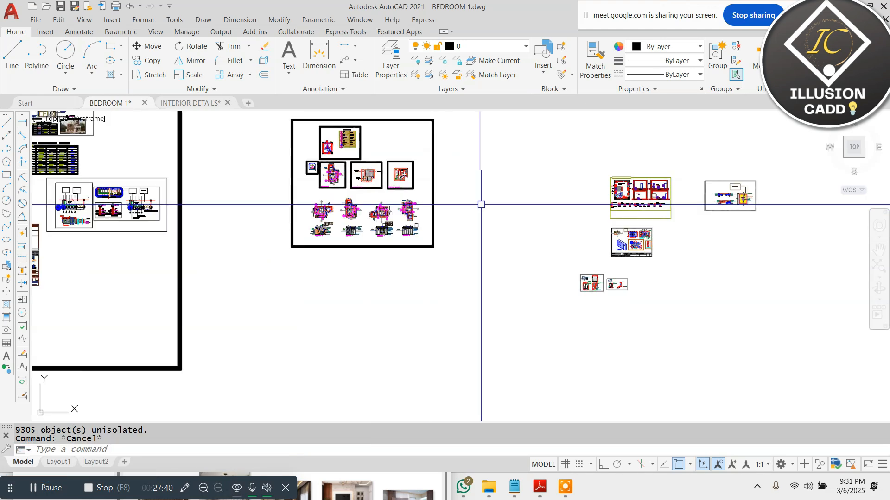
key(Escape)
scroll(466, 181, down, 2)
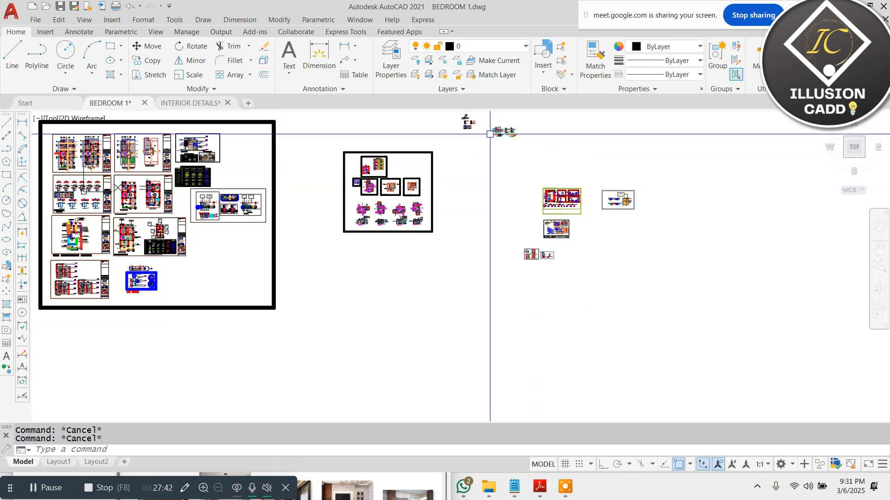
Step: Erase the extra T.V unit elevation, sections and plans with blue notes standing apart from the new detail set
scroll(491, 128, up, 6)
scroll(397, 191, down, 3)
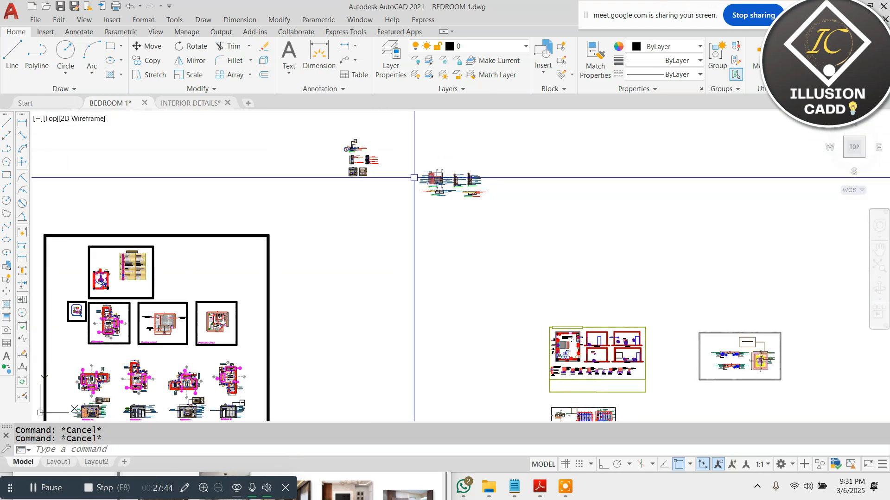
scroll(399, 158, up, 3)
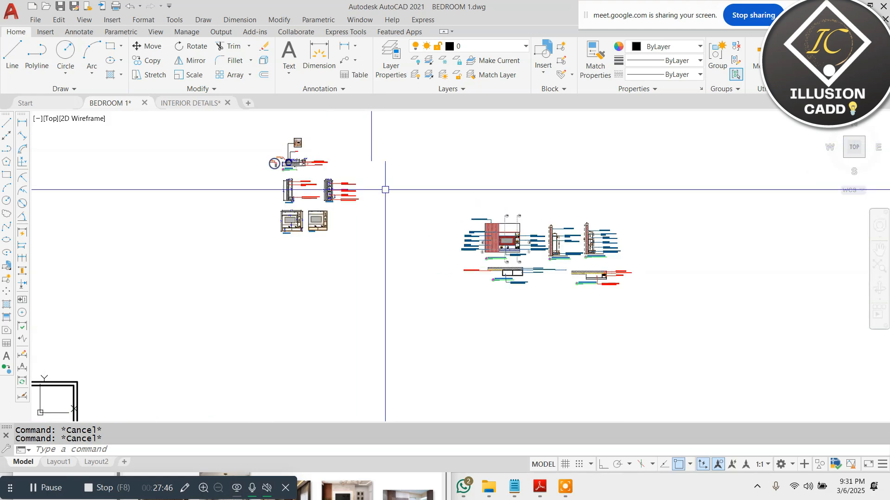
scroll(386, 170, up, 2)
click(783, 217)
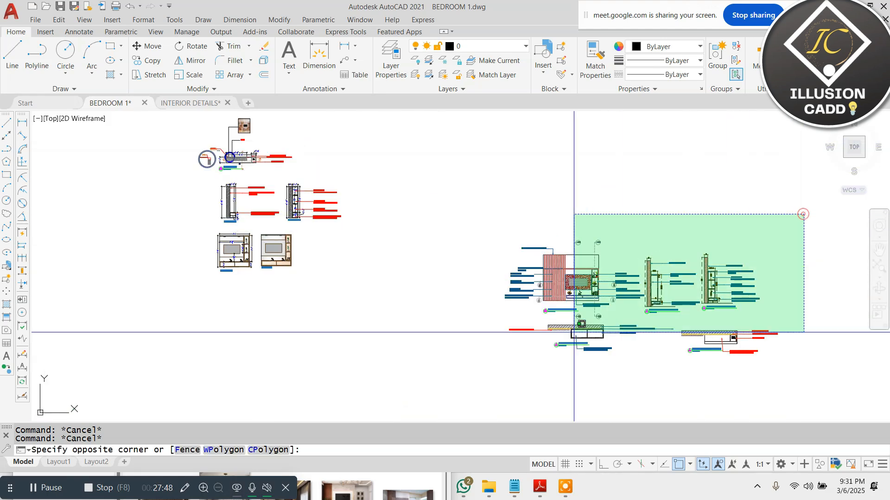
click(574, 327)
text(e)
key(Return)
key(Escape)
Step: Move the reference photo from above the T.V unit plan to the empty space beside Section C-C'
scroll(213, 139, up, 2)
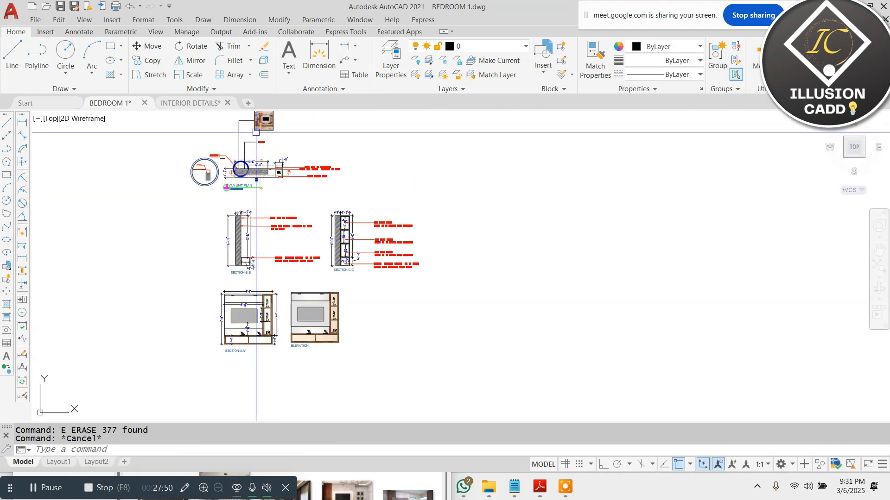
scroll(255, 132, up, 1)
scroll(279, 182, down, 2)
scroll(267, 145, up, 3)
click(393, 139)
click(297, 185)
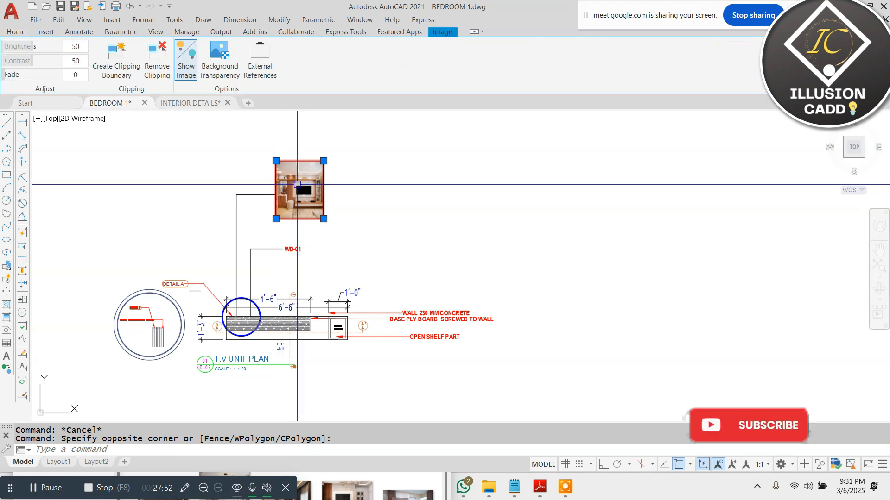
text(m)
key(Return)
click(297, 184)
scroll(297, 184, down, 3)
click(428, 237)
Step: Scale up the reference photo beside Section C-C' using a scale factor picked freehand
scroll(426, 232, up, 2)
click(468, 186)
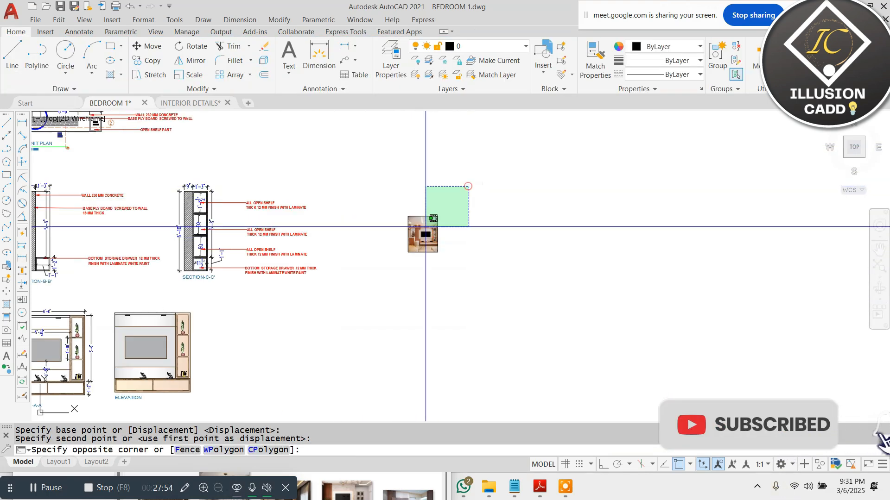
click(424, 231)
text(sc)
key(Return)
click(425, 234)
click(487, 232)
scroll(379, 227, down, 4)
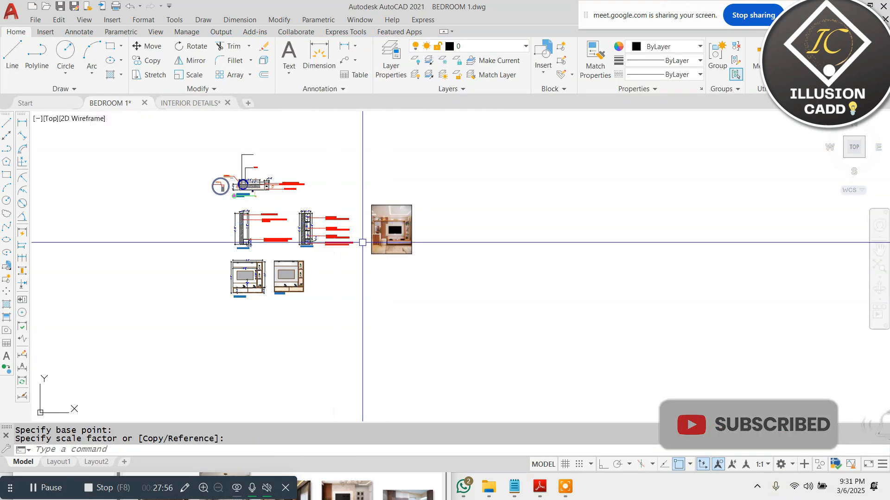
key(Escape)
key(Escape)
Step: Shift the enlarged reference photo slightly up and closer to the notes of Section C-C'
scroll(278, 209, up, 3)
scroll(399, 212, down, 4)
scroll(432, 212, up, 2)
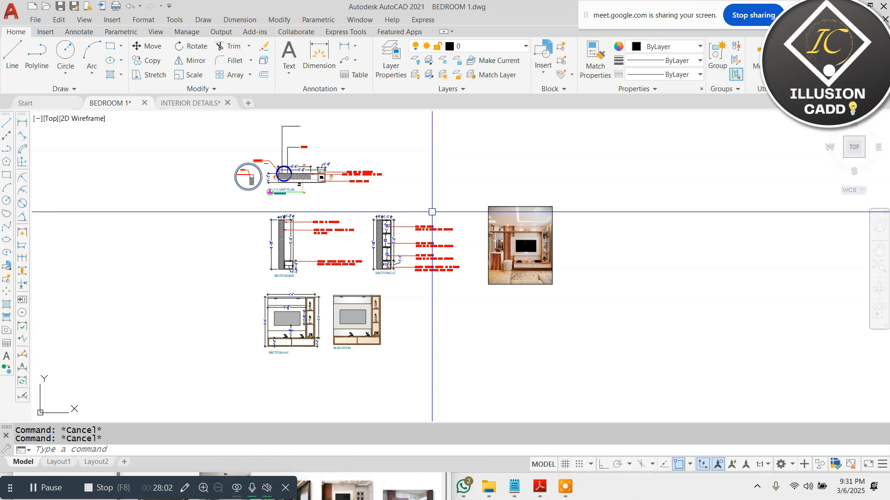
scroll(447, 297, up, 2)
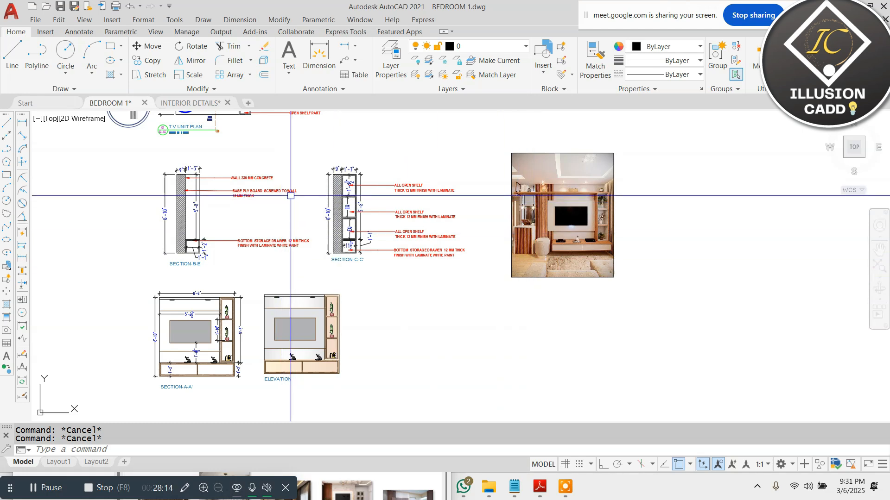
scroll(288, 201, down, 2)
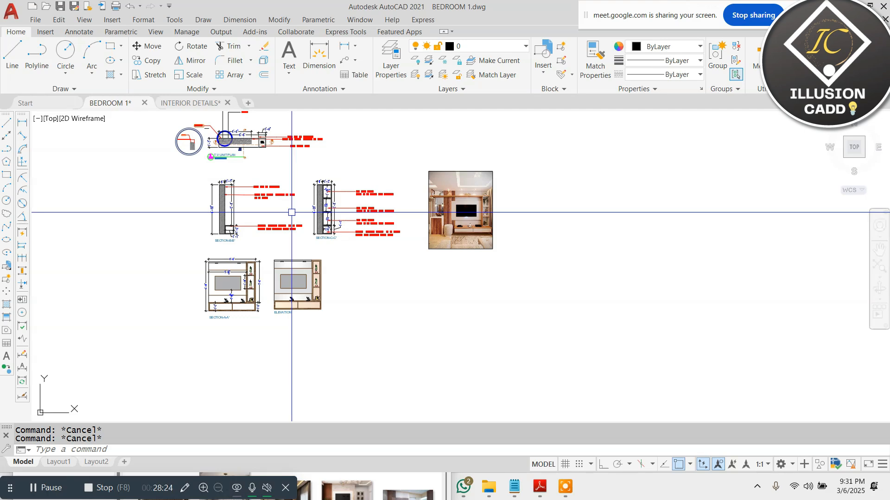
scroll(505, 200, up, 4)
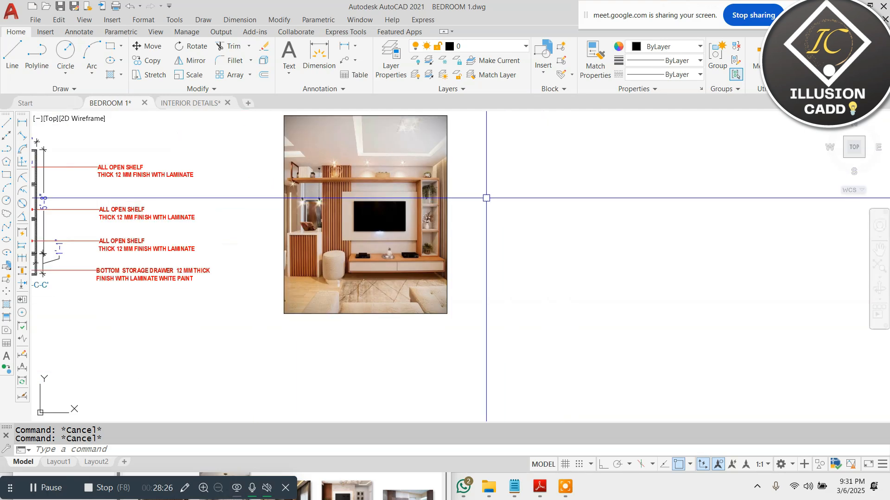
click(476, 175)
click(397, 228)
text(m)
key(space)
click(391, 215)
click(366, 189)
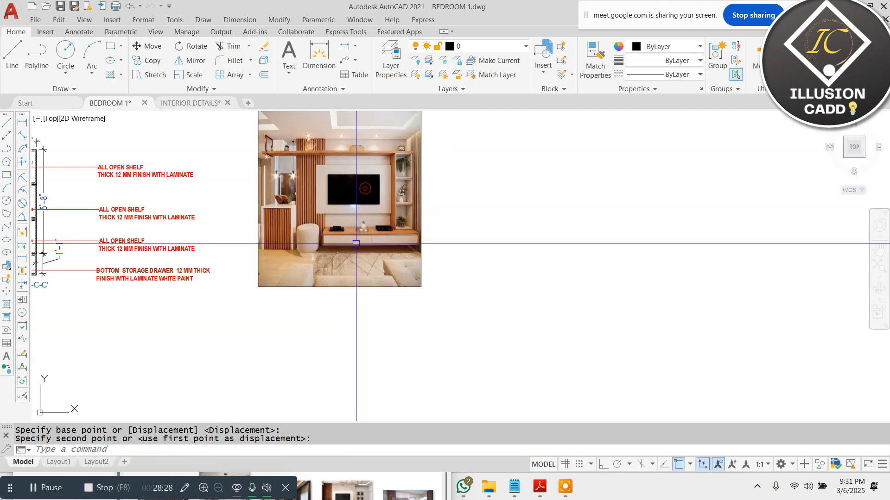
key(Escape)
Step: Set the snap type to Isometric snap in the Drafting Settings
scroll(357, 244, down, 6)
scroll(371, 229, up, 4)
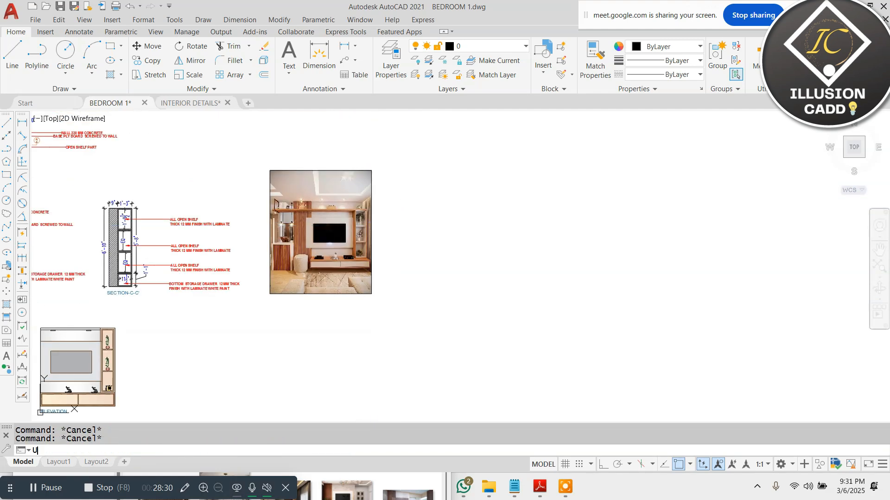
key(Return)
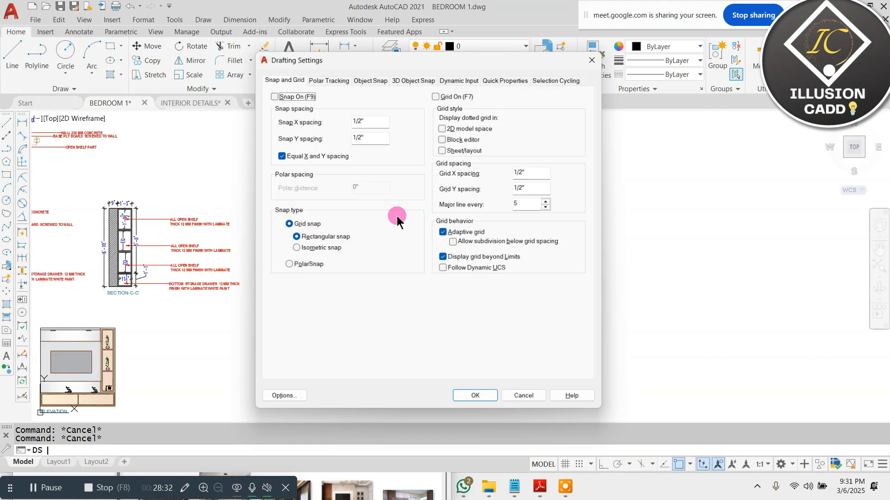
click(296, 249)
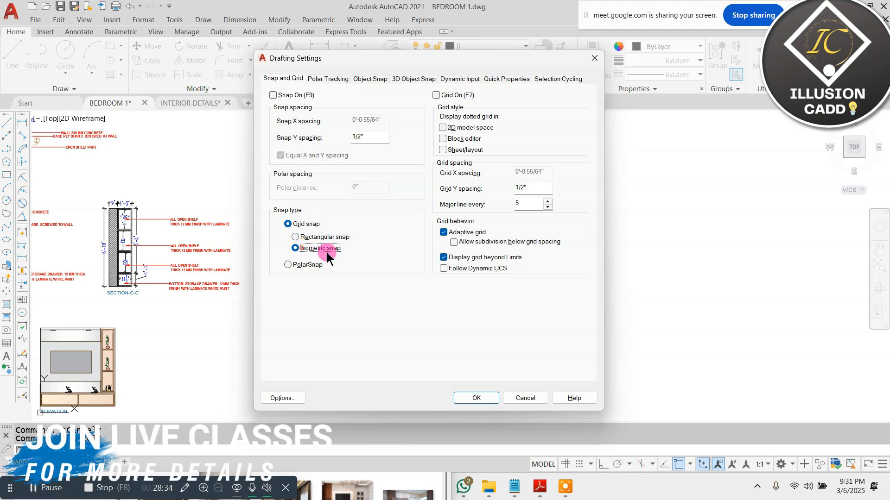
click(470, 398)
Step: With Ortho on, draw the isometric wall face beside the photo as a closed outline 10' long and 7' high
scroll(353, 263, up, 2)
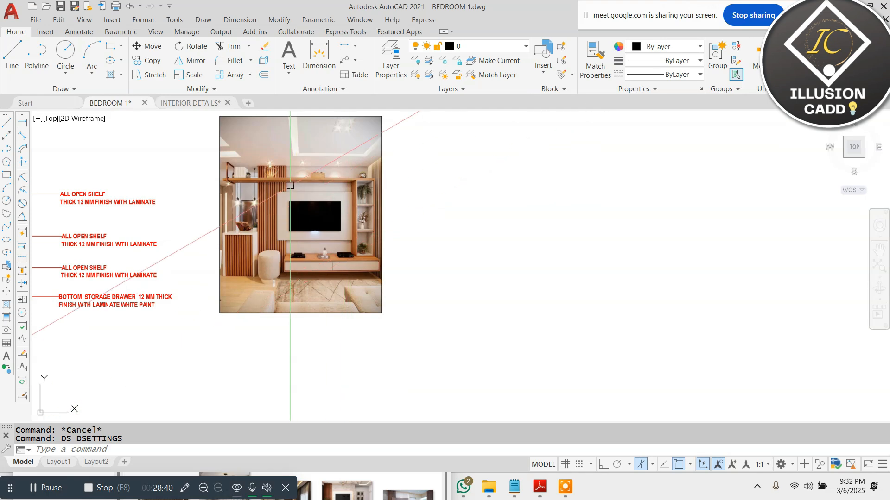
scroll(296, 184, down, 3)
scroll(153, 223, up, 3)
scroll(208, 225, down, 3)
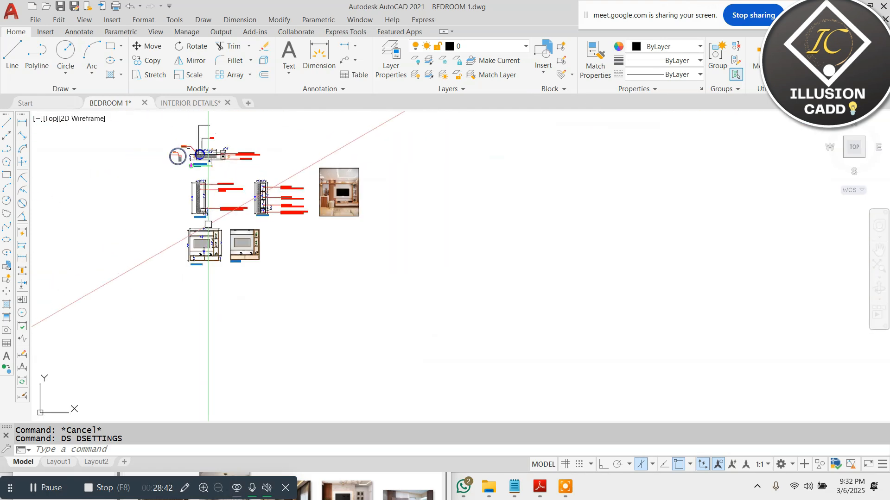
scroll(375, 216, up, 3)
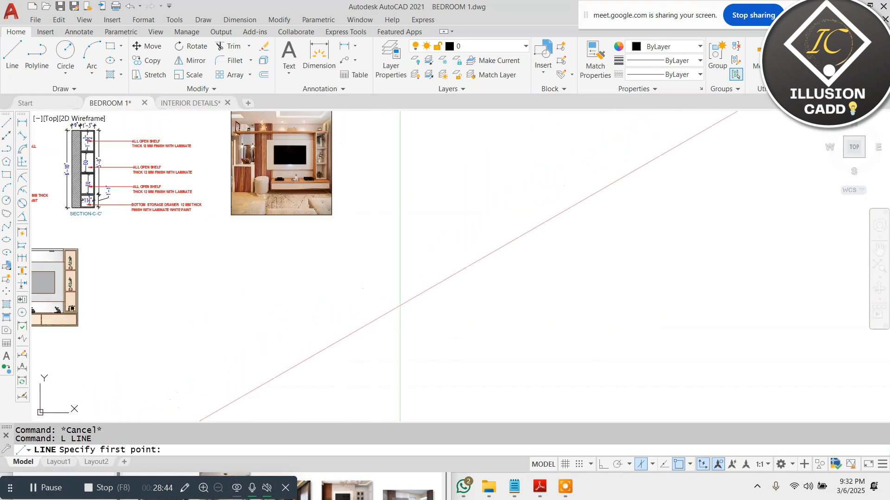
click(604, 464)
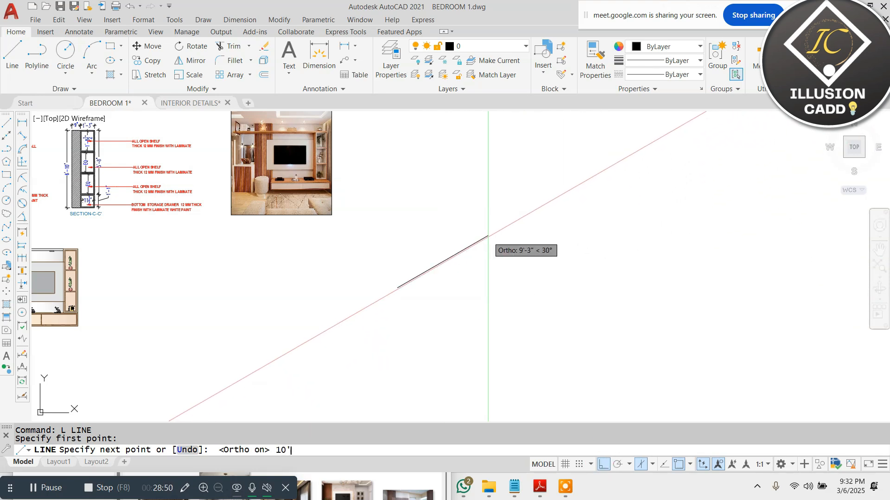
scroll(495, 232, down, 2)
scroll(508, 191, up, 2)
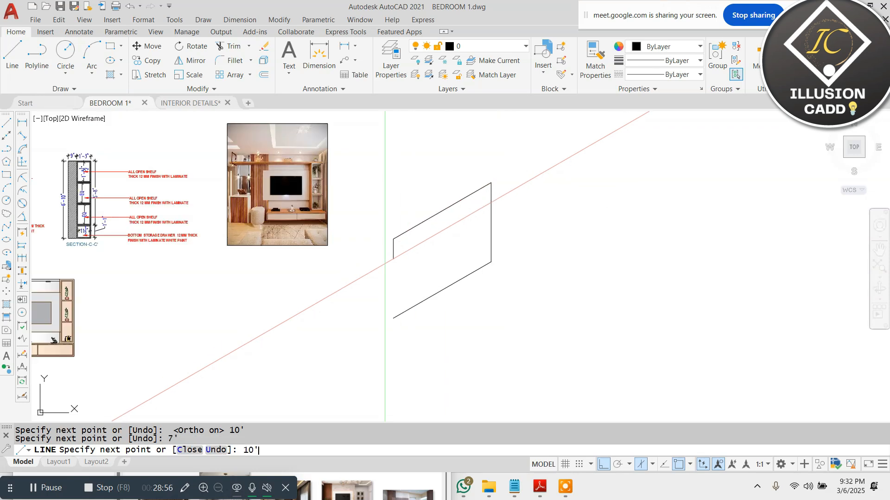
click(393, 318)
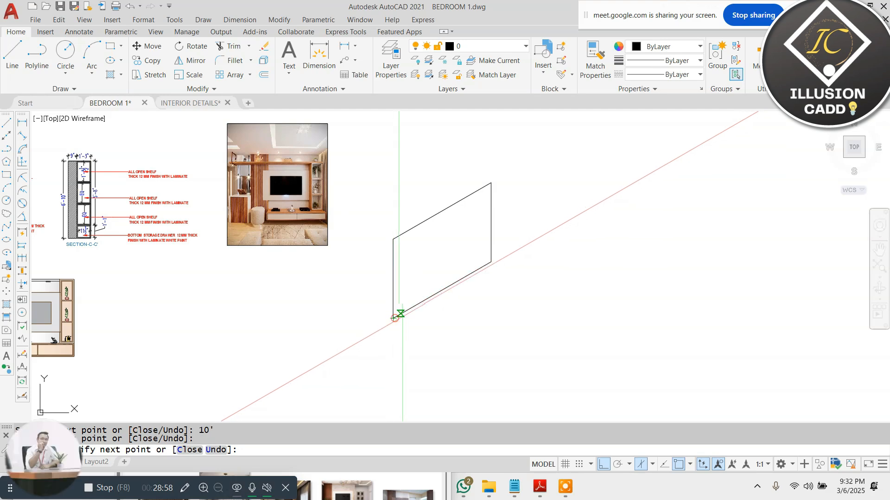
key(Escape)
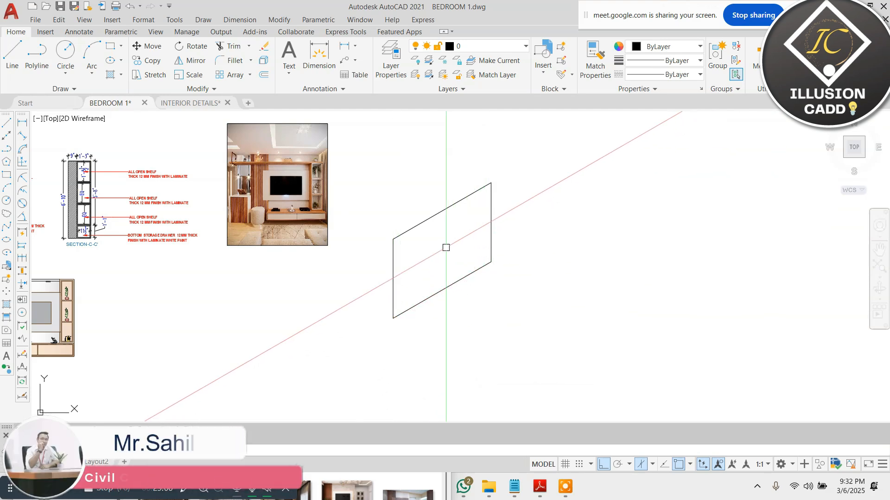
Step: Copy the wall face's upper edge 9" back along the left isoplane to give the wall its thickness
scroll(287, 157, up, 6)
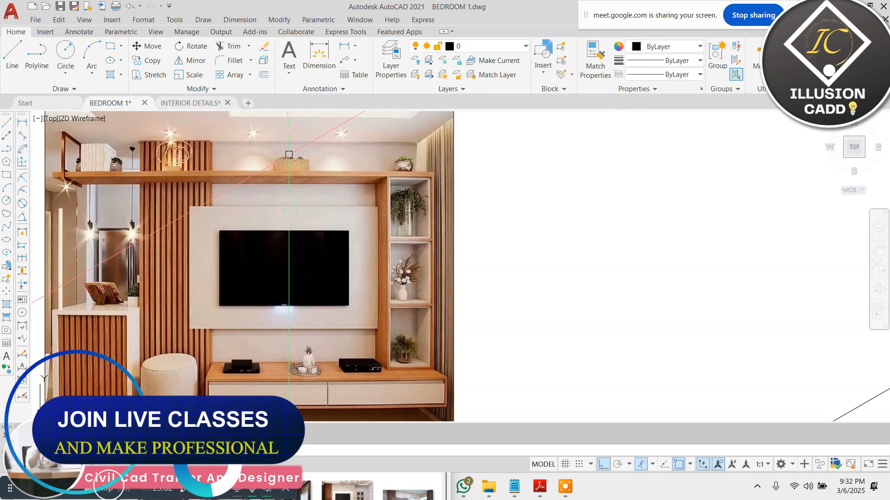
scroll(289, 155, down, 6)
scroll(502, 280, down, 2)
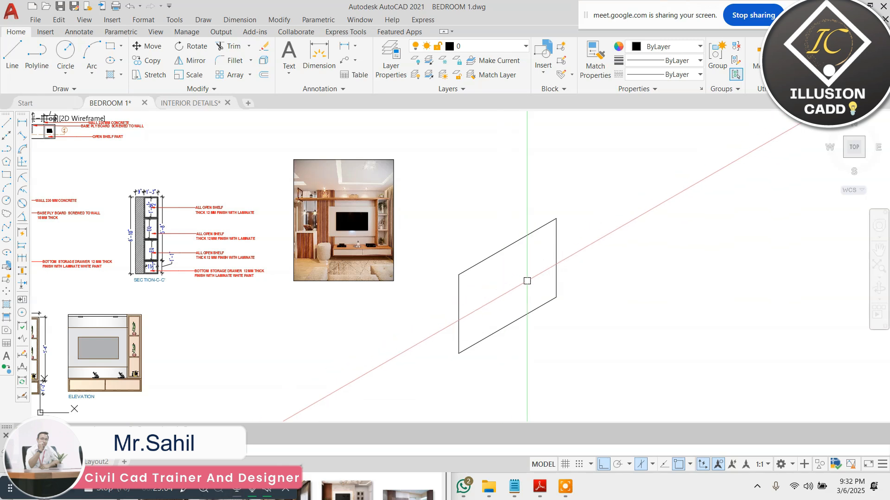
scroll(527, 281, up, 2)
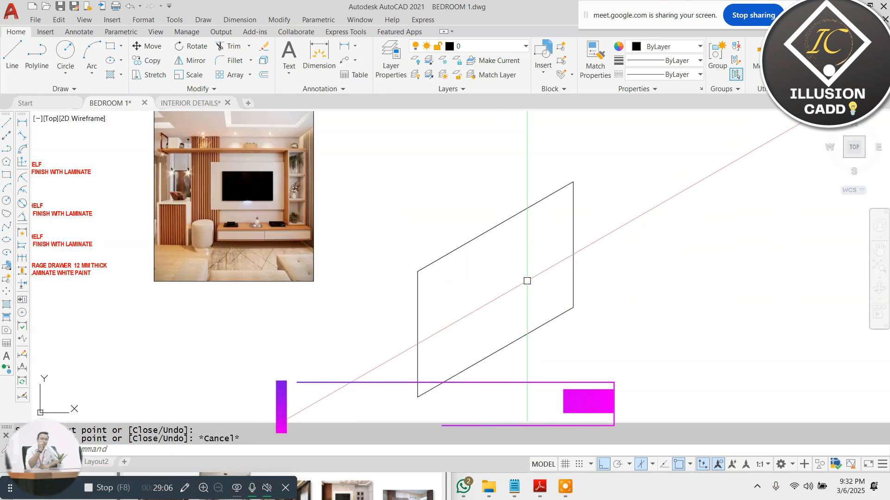
key(Escape)
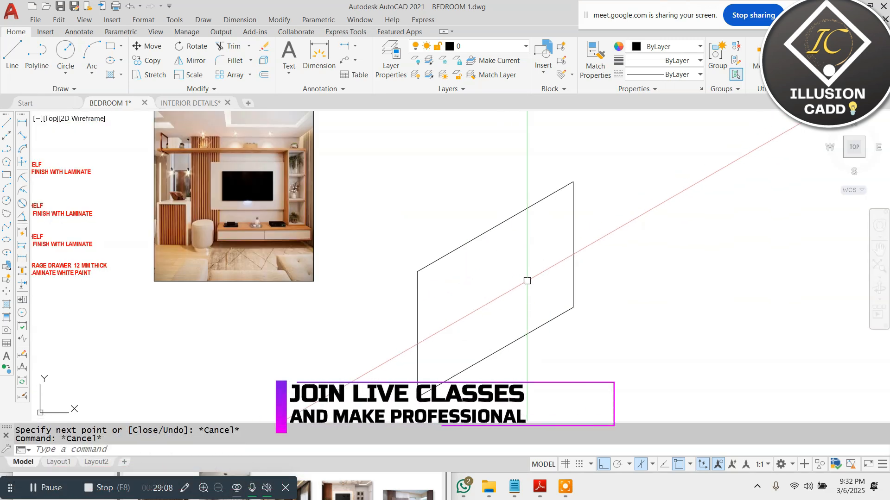
click(491, 202)
click(450, 264)
text(CO)
key(Return)
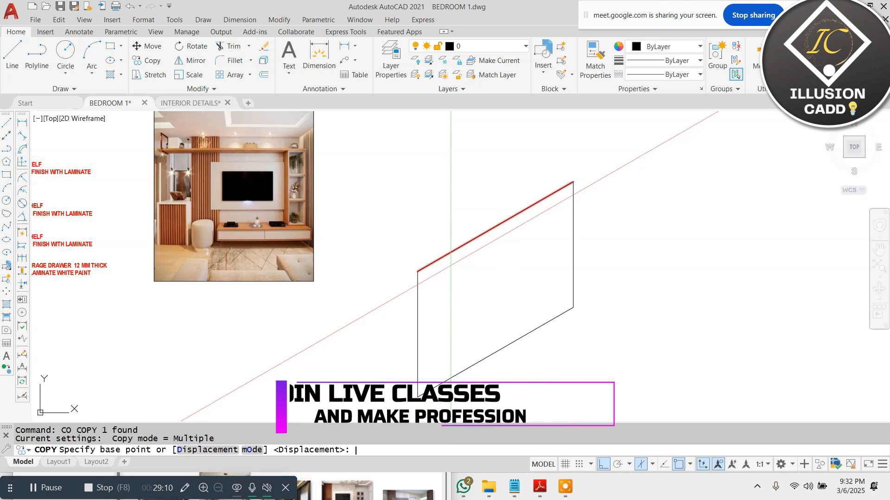
click(451, 266)
key(F5)
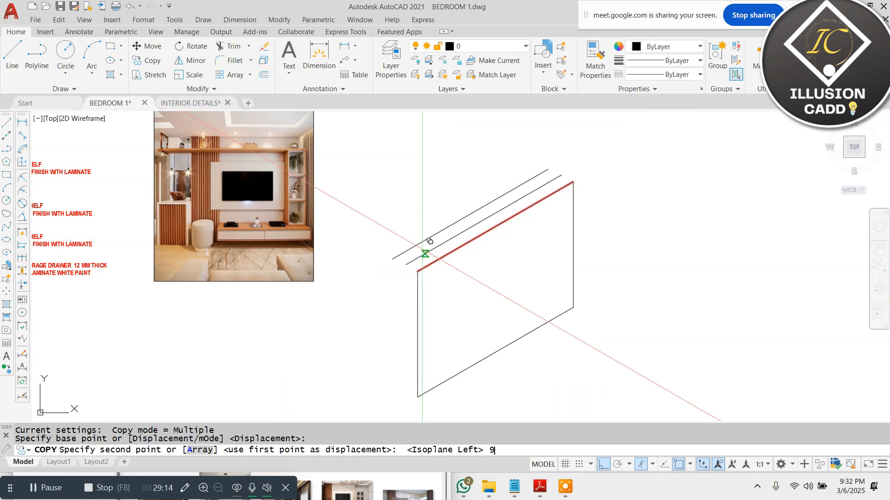
text(9)
key(Return)
key(Escape)
Step: Copy the wall face's near vertical edge 9" back along the left isoplane
click(457, 292)
click(298, 337)
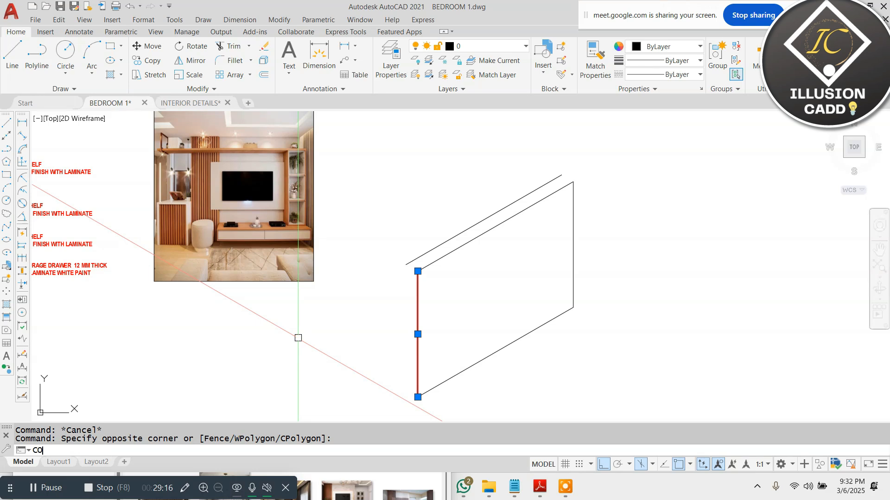
key(Return)
click(298, 337)
text(9)
key(Return)
key(Escape)
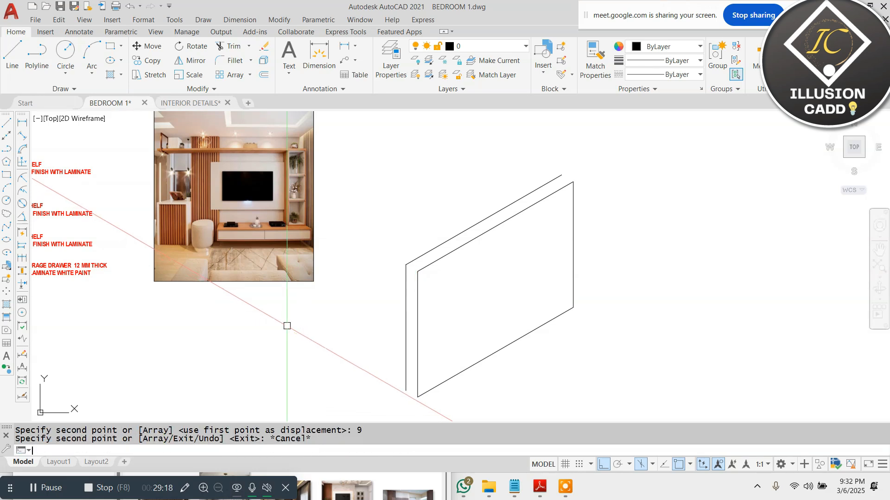
Step: Draw a line joining the wall's front and back edges at the upper-left corner
text(l)
key(Return)
scroll(399, 249, up, 4)
click(415, 289)
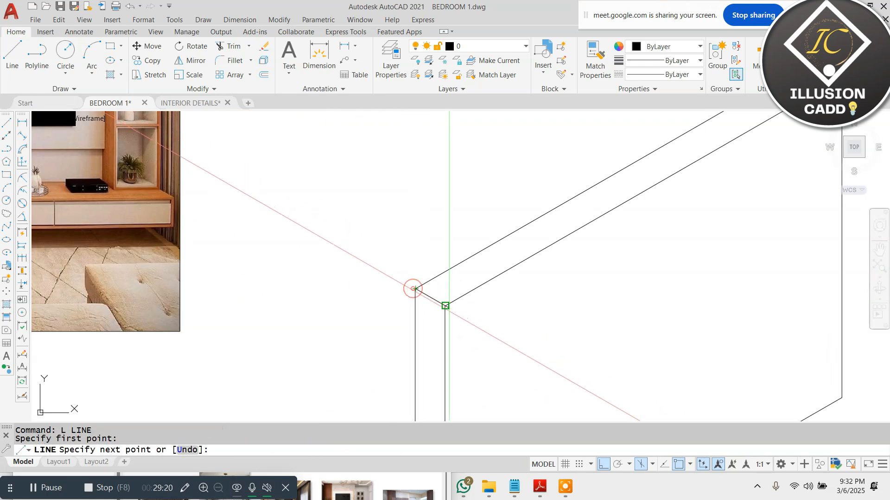
click(446, 306)
key(Escape)
key(Escape)
Step: Close the far end of the wall's upper face with a line between its front and back edges
key(Return)
scroll(350, 248, down, 4)
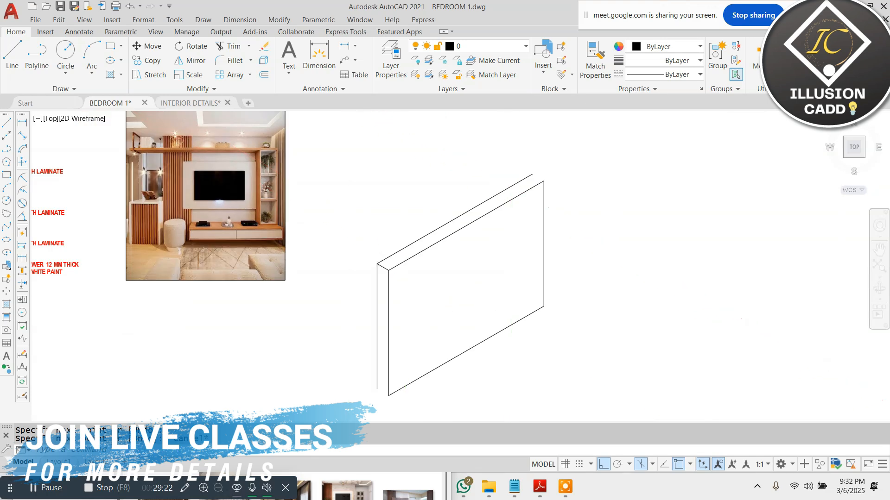
scroll(516, 186, up, 4)
key(Escape)
key(Return)
click(559, 158)
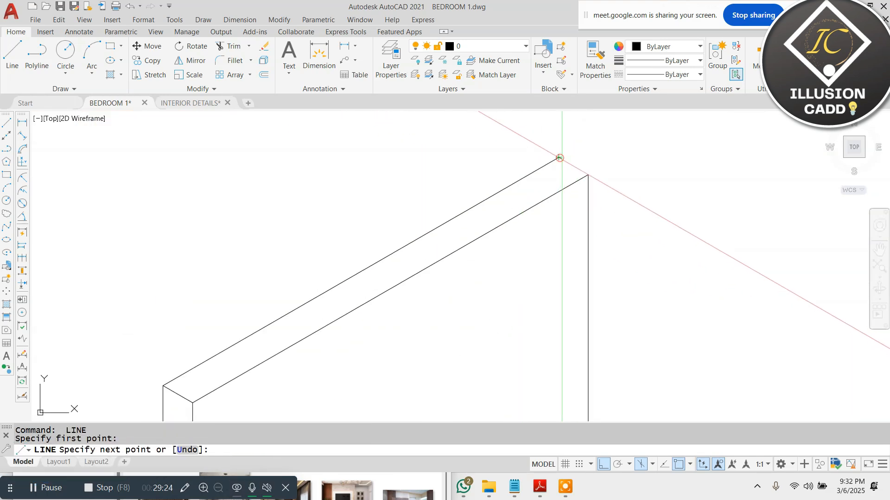
key(Escape)
Step: Close the wall's end face with a line between the lower ends of its two vertical edges
scroll(559, 157, down, 4)
scroll(473, 282, up, 4)
key(Return)
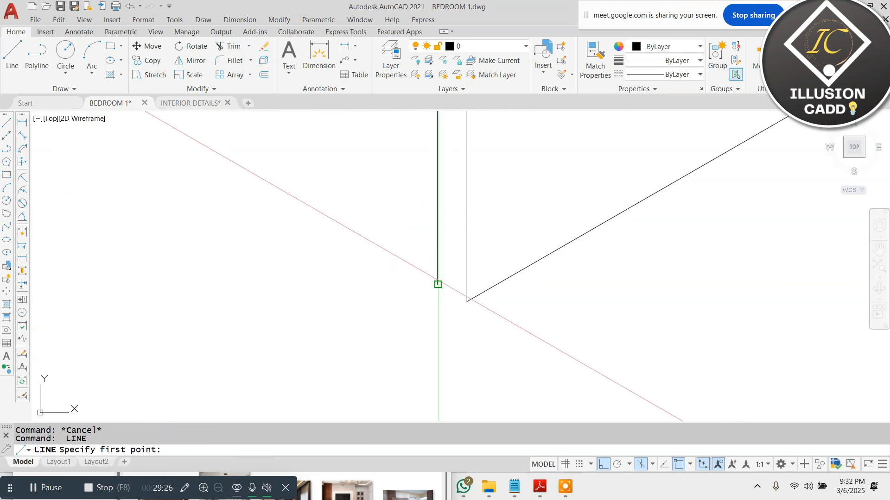
click(437, 284)
click(466, 301)
key(Escape)
scroll(466, 302, down, 4)
scroll(457, 314, up, 2)
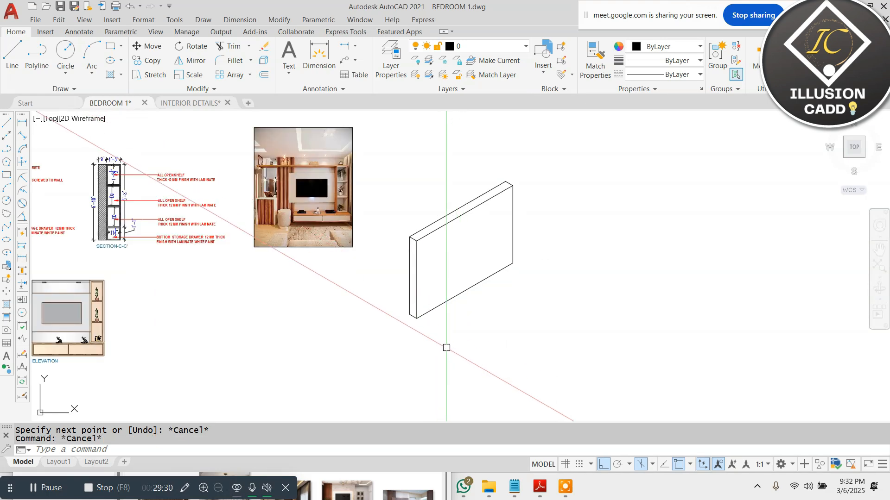
Step: Copy the wall face's bottom edge a short distance straight up, after checking the low drawer unit in the reference photo
scroll(347, 235, up, 4)
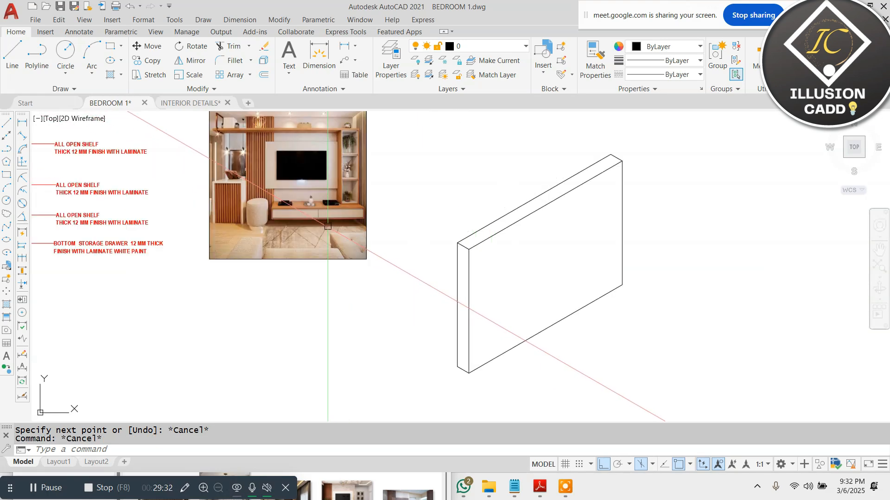
scroll(271, 194, up, 3)
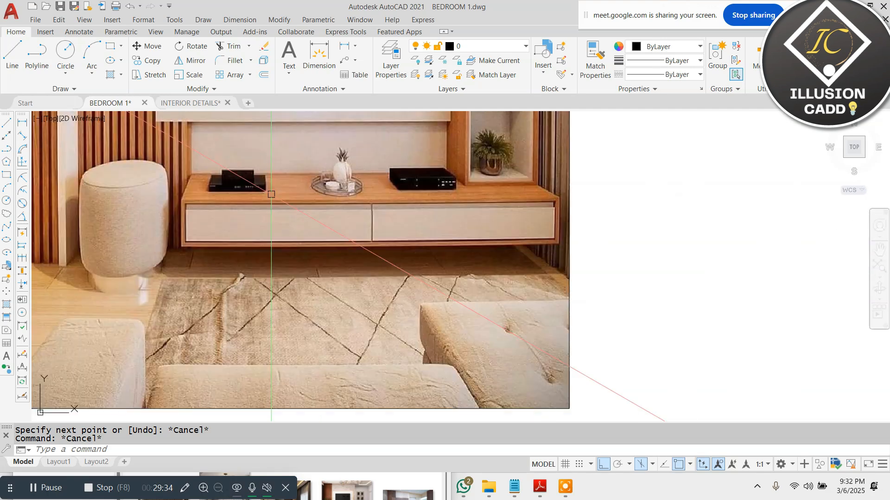
scroll(241, 217, down, 5)
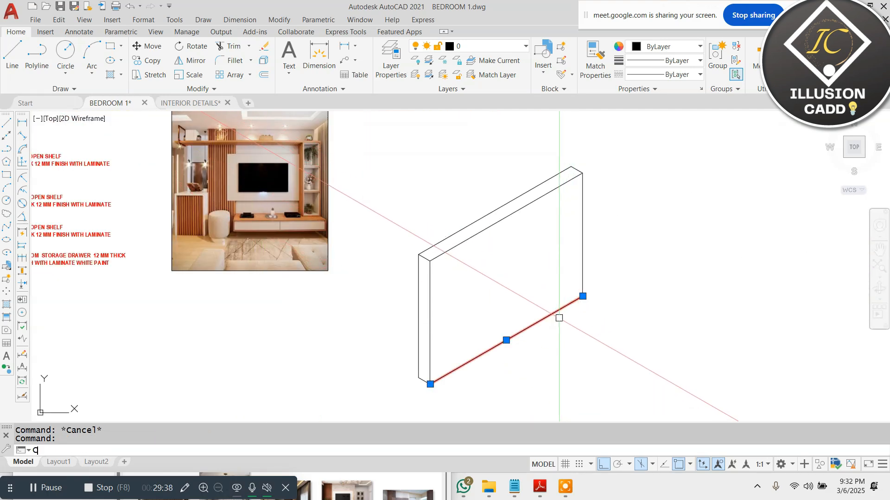
text(o)
key(Return)
click(556, 311)
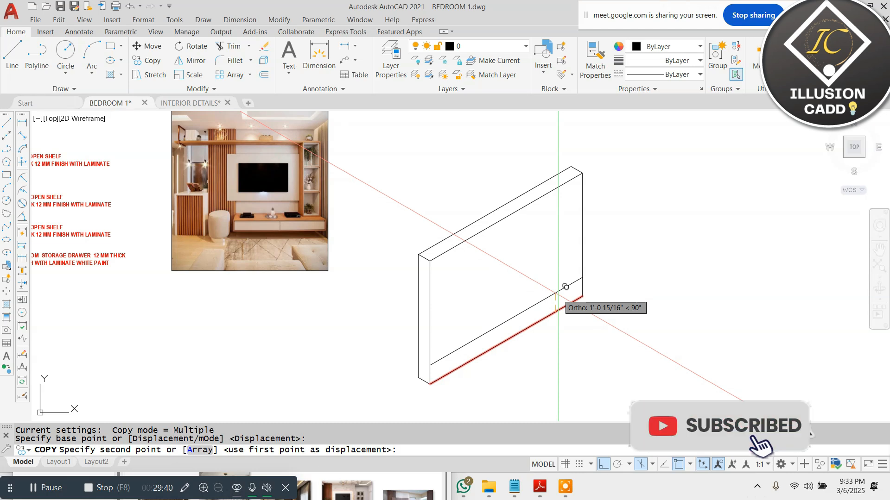
text(1)
key(Return)
key(Escape)
key(Escape)
scroll(564, 295, up, 2)
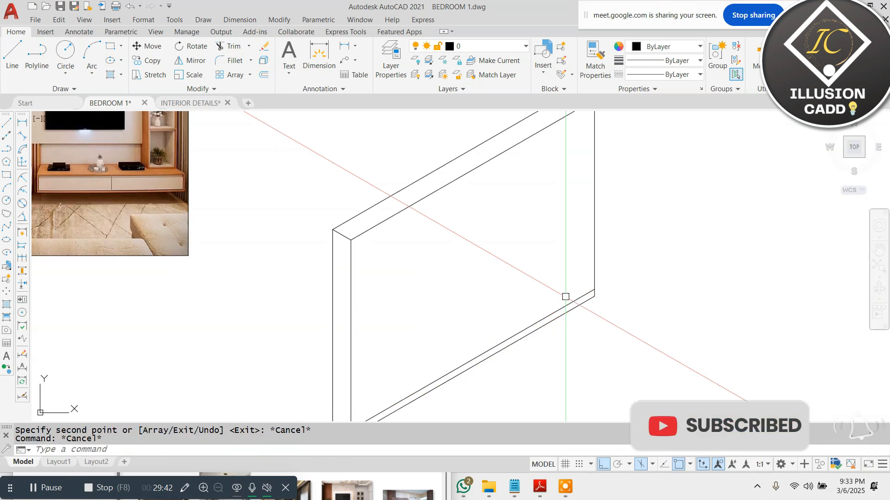
Step: Draw the drawer unit's base outline from the copied edge's far end: 14" outward, 6' along the wall, then back to the wall
text(l)
key(Return)
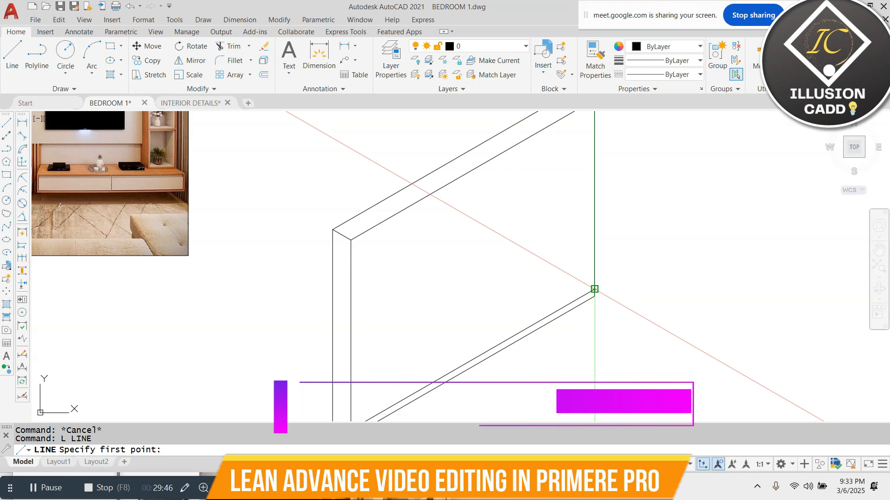
scroll(595, 289, down, 2)
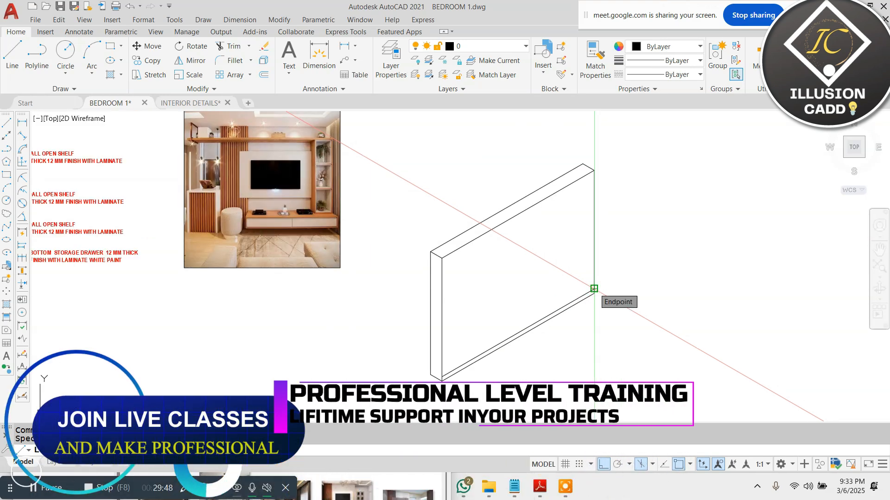
click(594, 289)
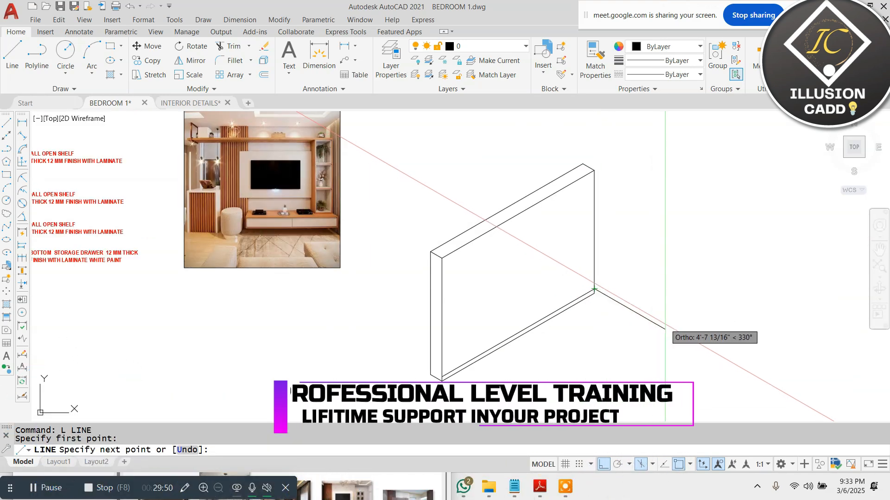
text(14)
key(Return)
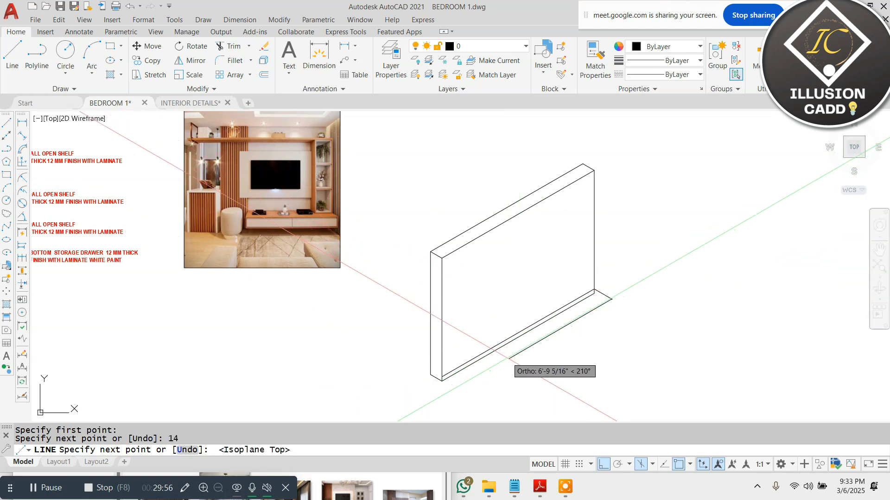
scroll(511, 358, up, 2)
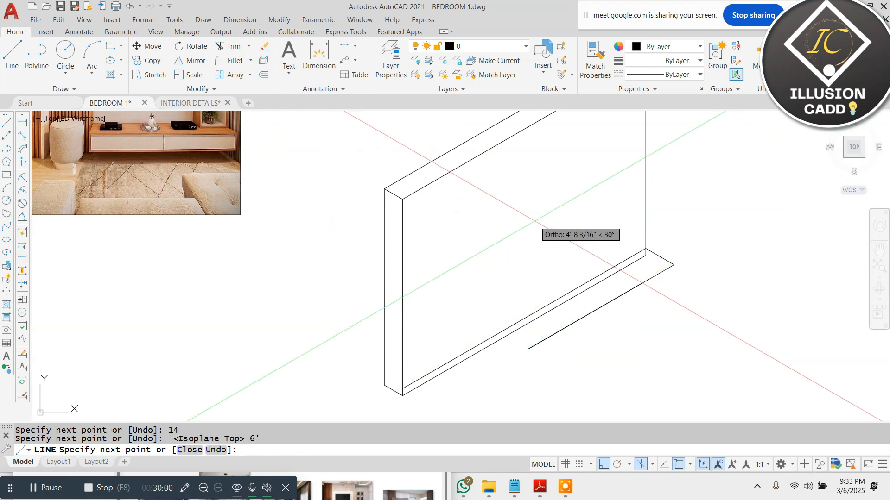
click(478, 320)
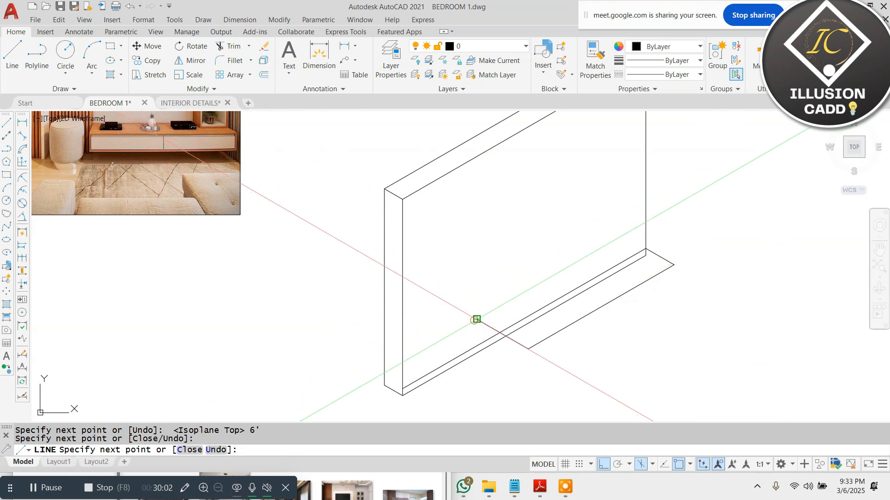
key(Escape)
key(Escape)
Step: Trim the wall's original bottom edge at the base outline and erase the remaining piece behind the base
text(tr)
key(Return)
key(Return)
scroll(486, 329, up, 2)
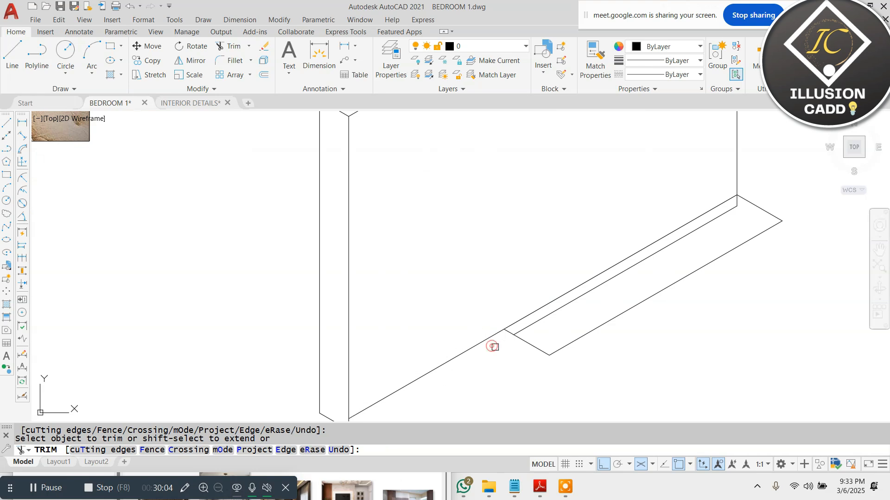
key(Escape)
click(529, 327)
text(e)
key(Return)
key(Escape)
key(Escape)
scroll(516, 330, down, 2)
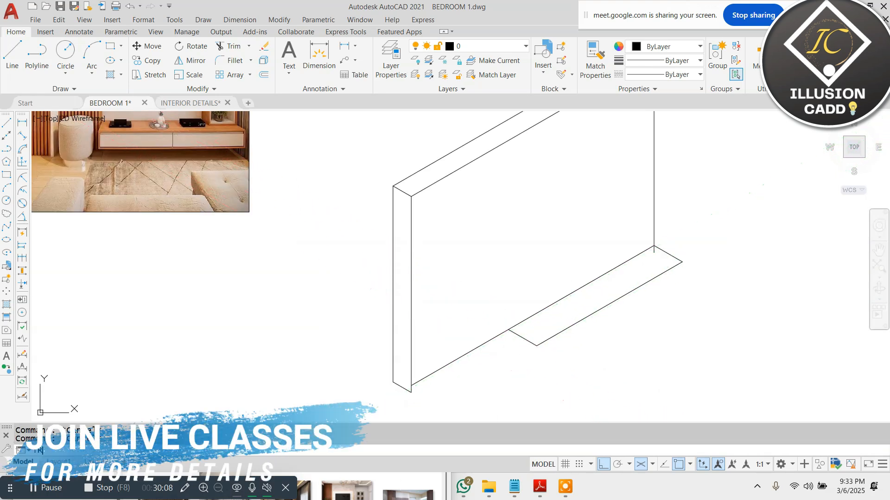
text(tr)
key(Return)
key(Escape)
key(ctrl+z)
key(Escape)
click(483, 343)
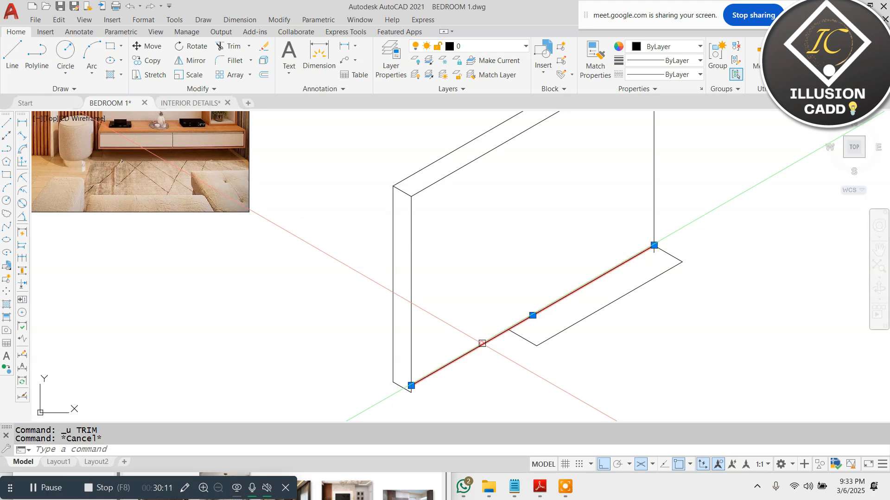
key(Escape)
Step: Redraw the wall's bottom edge from its near lower corner to the drawer base's side and trim the overrun
key(Return)
scroll(450, 375, up, 4)
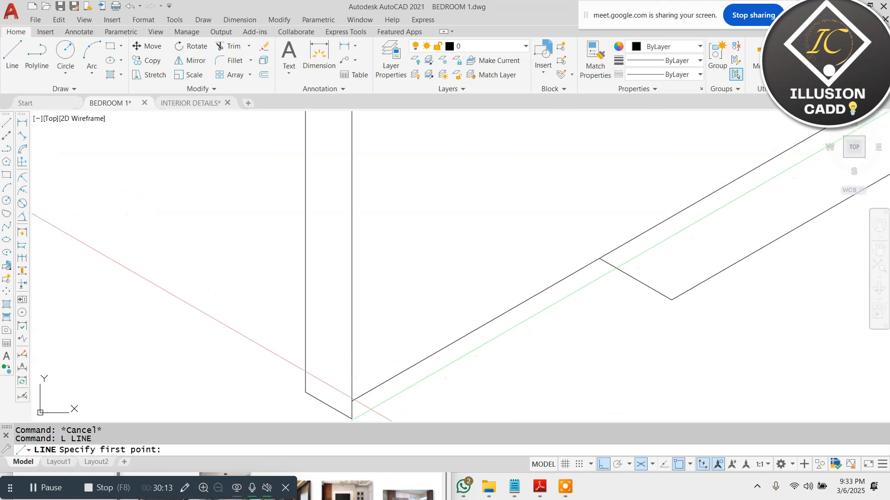
click(352, 419)
click(645, 250)
key(Escape)
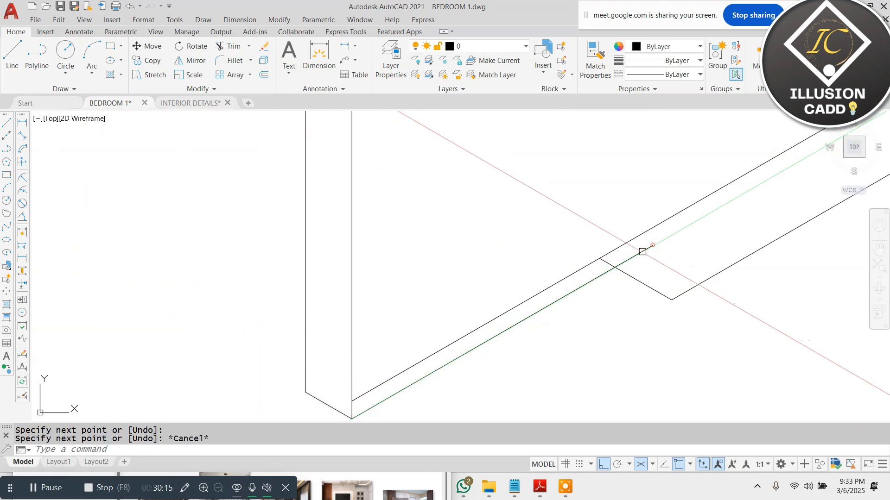
text(TR)
key(Return)
key(Escape)
Step: Remove the copied edge between the wall's near end and the drawer base, keeping the base's back edge
click(536, 296)
text(e)
key(Return)
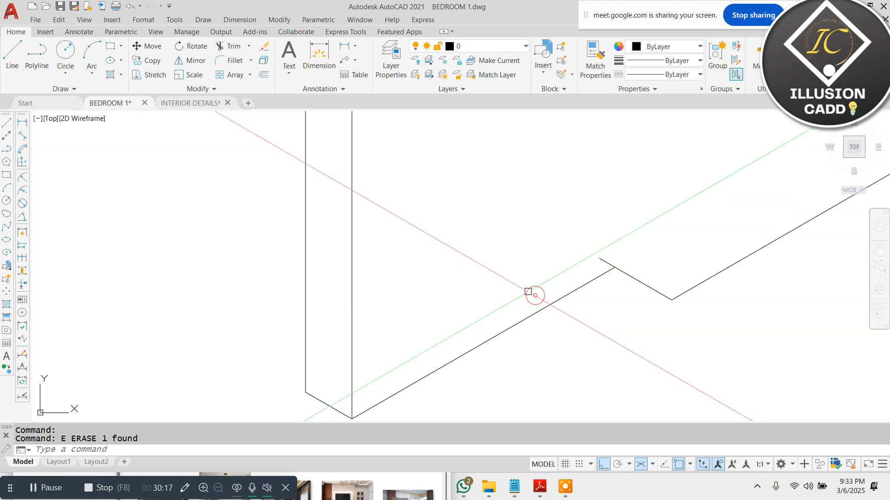
text(TR)
key(Return)
click(533, 297)
scroll(515, 298, down, 5)
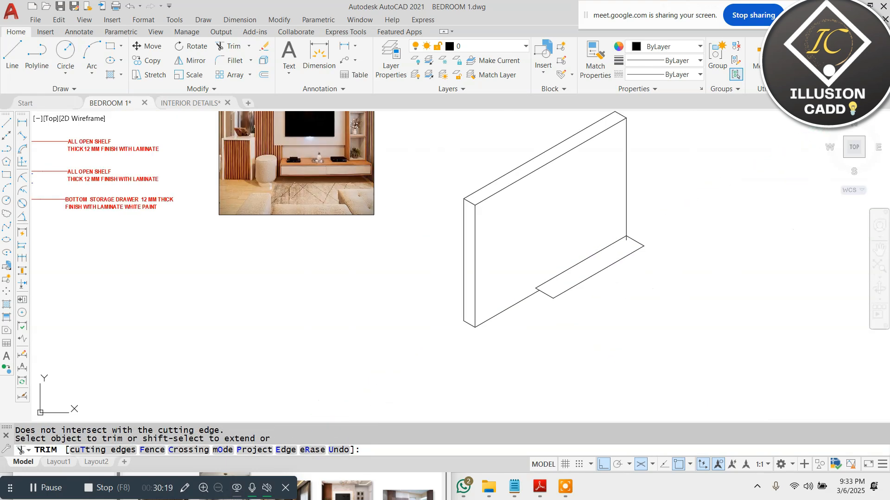
key(Escape)
key(Escape)
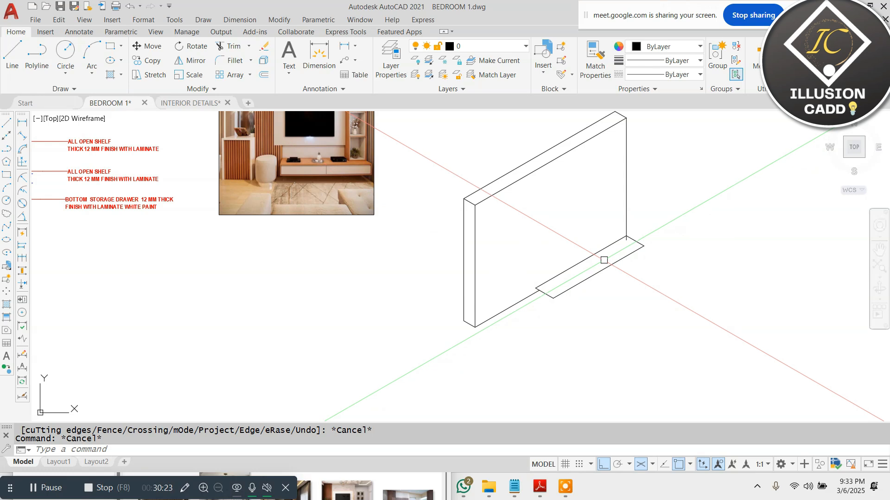
Step: Draw a 12" vertical at the base's far front corner and run the front top edge from it past the near end
scroll(603, 260, up, 4)
text(L)
key(Return)
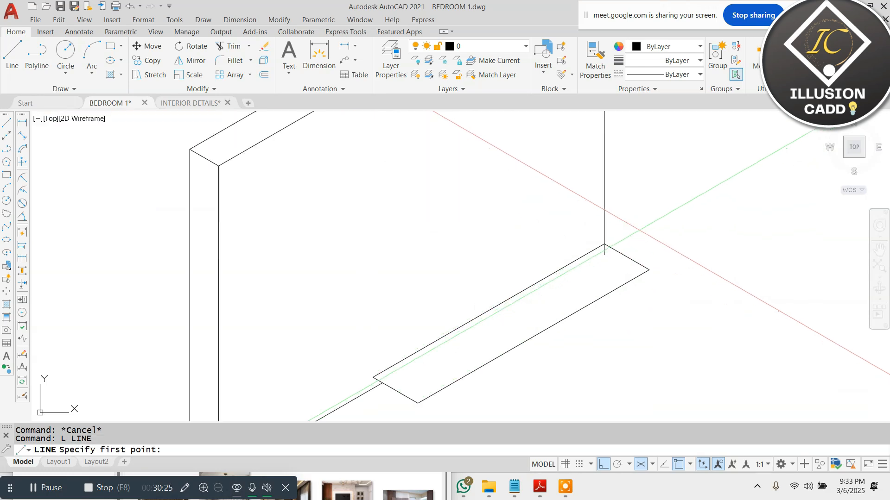
click(650, 269)
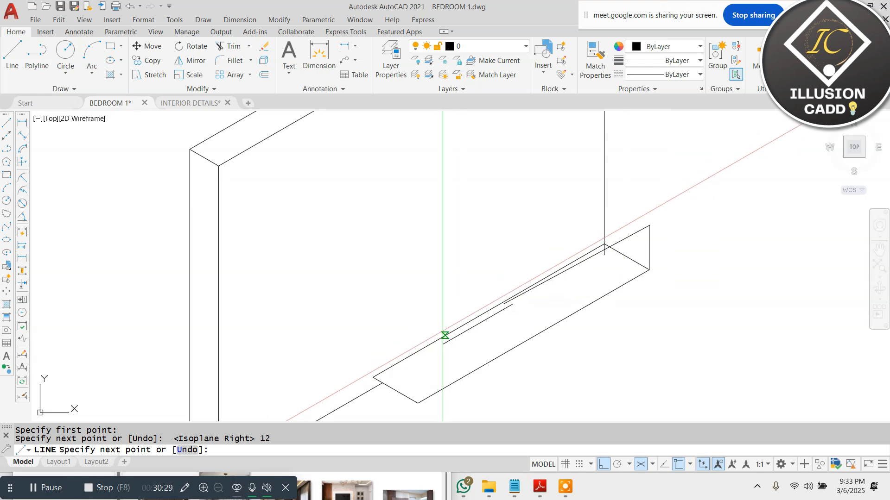
scroll(517, 269, down, 2)
scroll(488, 303, up, 2)
click(340, 391)
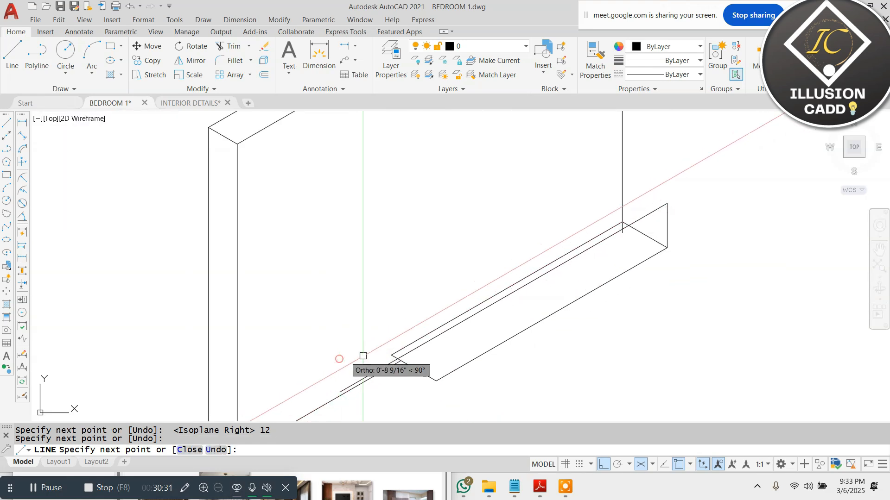
key(Escape)
Step: Draw a vertical line up from the base's near front corner, extending past the front top edge
key(Return)
click(437, 381)
click(447, 291)
key(Escape)
key(Escape)
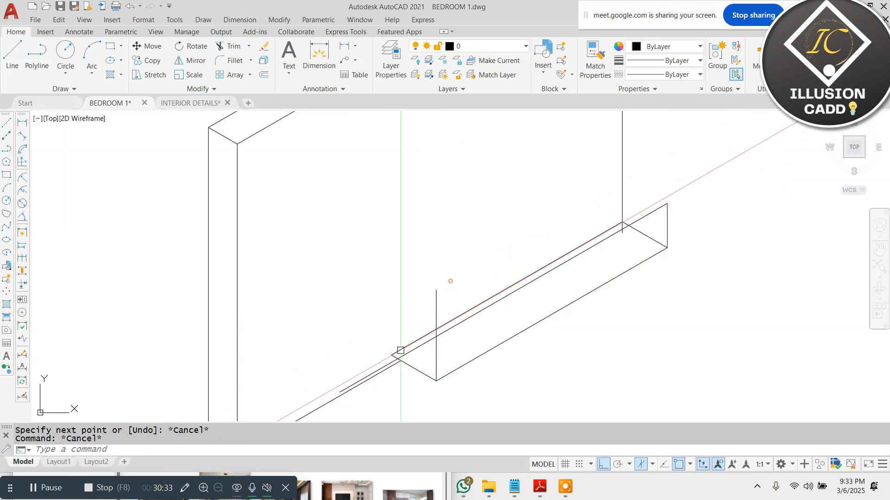
Step: Draw a 12" vertical at the base's near back corner and continue along the left isoplane past the front vertical
key(Return)
click(392, 355)
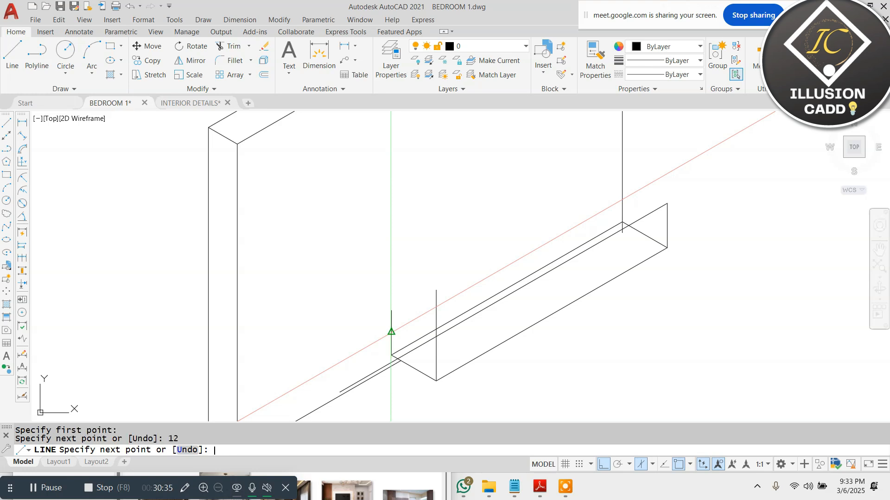
key(F5)
scroll(451, 350, up, 2)
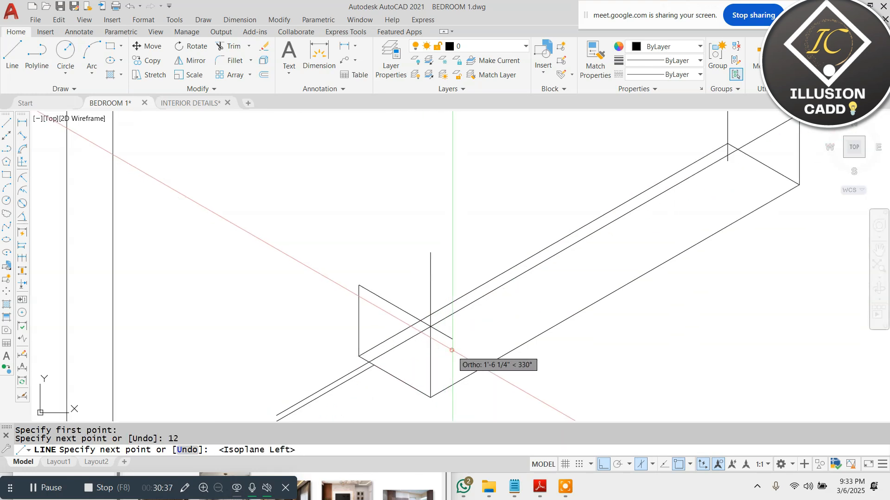
key(Escape)
key(Escape)
Step: Erase the drawer base's hidden back edge along the wall
click(395, 332)
text(e)
key(Return)
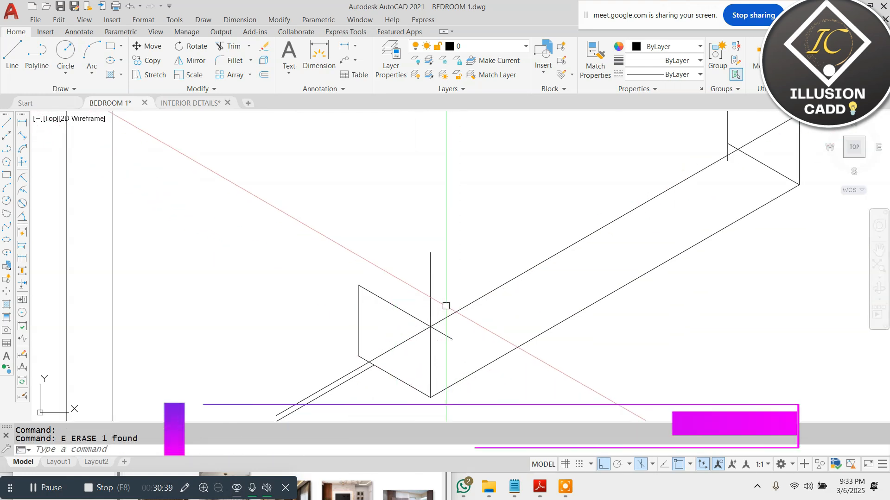
Step: Trim the overrunning lines at the drawer box's near front corner and erase the leftover piece of the front top edge
text(tr)
key(Return)
key(Return)
click(425, 290)
click(440, 303)
click(443, 335)
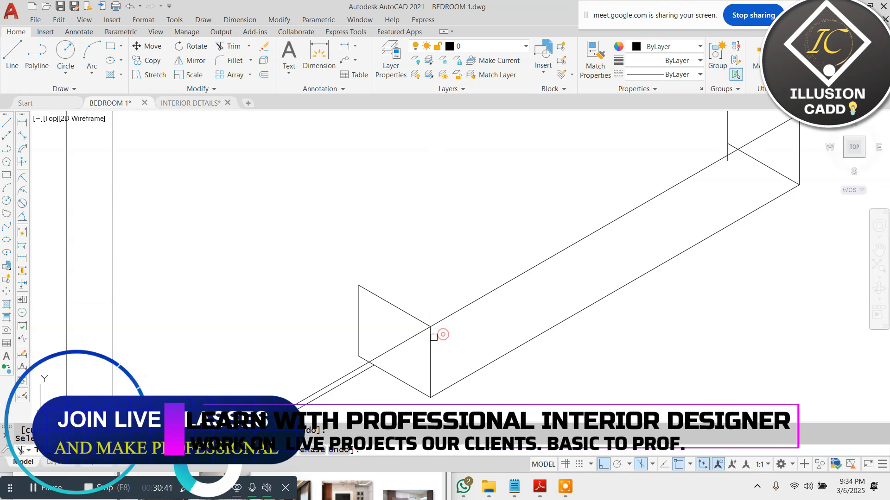
click(411, 338)
key(Escape)
click(358, 367)
text(e)
key(Return)
key(Escape)
key(Escape)
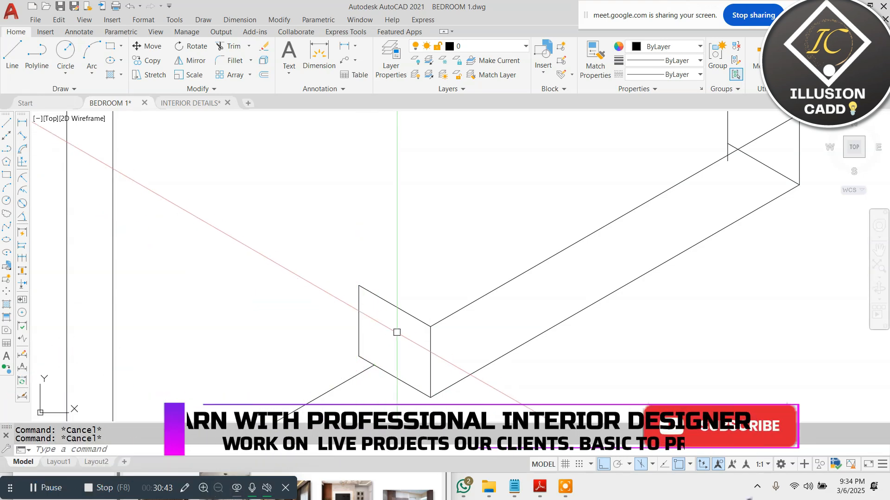
Step: Draw the drawer box's back top edge from its near back corner along the top isoplane, past the wall's far edge
text(l)
key(Return)
click(358, 286)
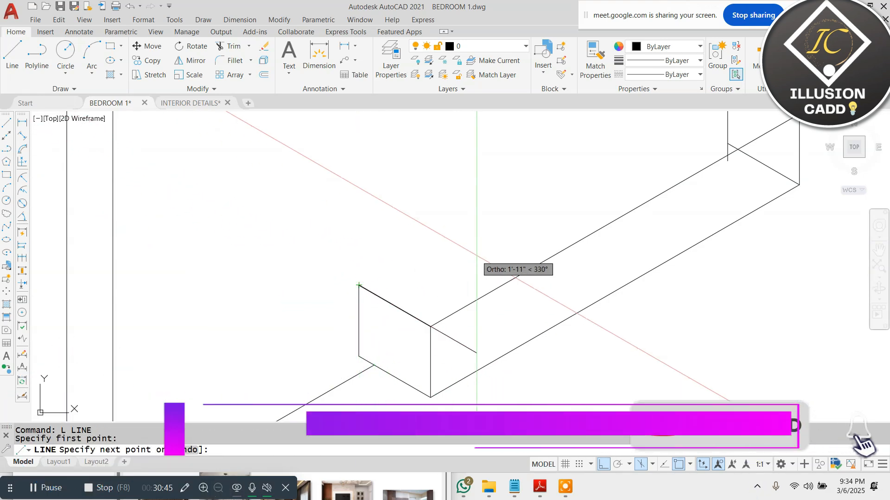
key(F5)
scroll(399, 303, down, 2)
scroll(625, 183, up, 2)
click(675, 144)
key(Escape)
key(Escape)
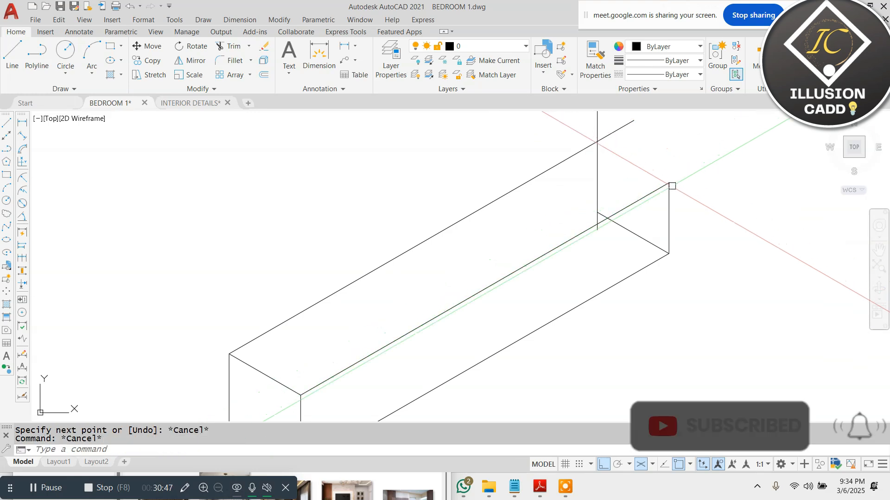
Step: Draw the far end's top edge from the box's far front corner back past the wall's vertical edge
key(Return)
click(669, 184)
click(524, 125)
key(Escape)
key(Escape)
key(Escape)
Step: Trim the overruns at the box's far back corner and the wall's vertical edge where it crosses the top face
text(tr)
key(Return)
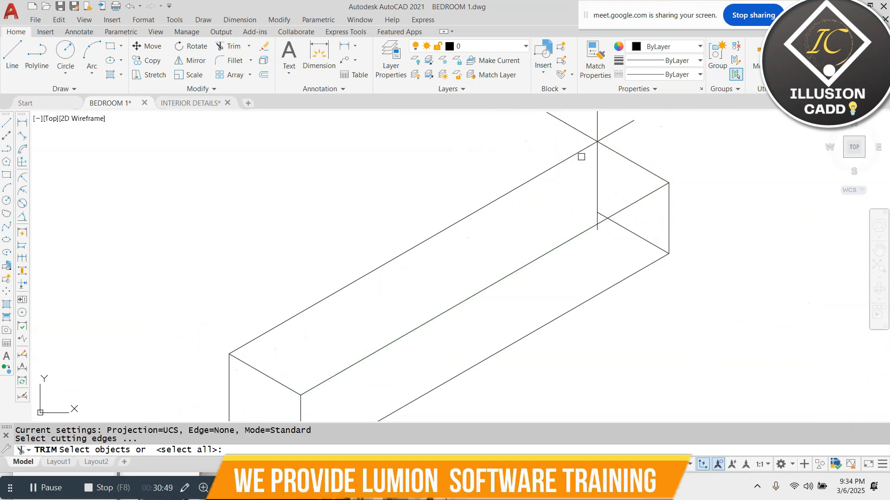
key(Return)
click(582, 132)
click(583, 129)
click(614, 130)
click(610, 132)
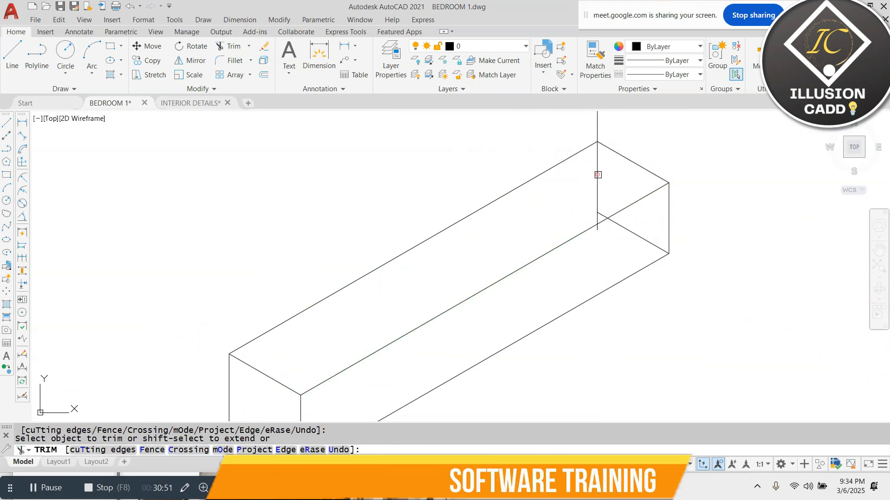
click(598, 175)
key(Escape)
Step: Erase the leftover vertical stub and the hidden bottom edge inside the drawer box's far end
click(598, 220)
text(e)
key(Return)
key(ctrl+z)
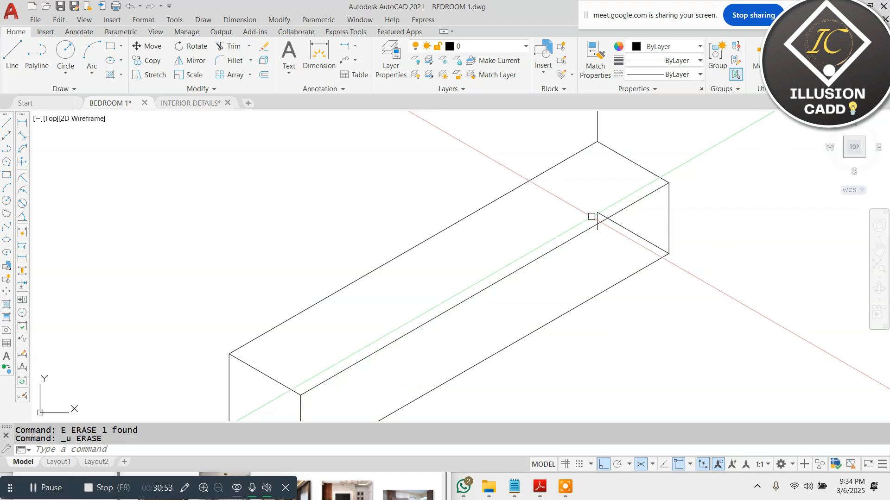
scroll(592, 217, up, 2)
key(Return)
click(656, 241)
key(Escape)
scroll(573, 188, down, 5)
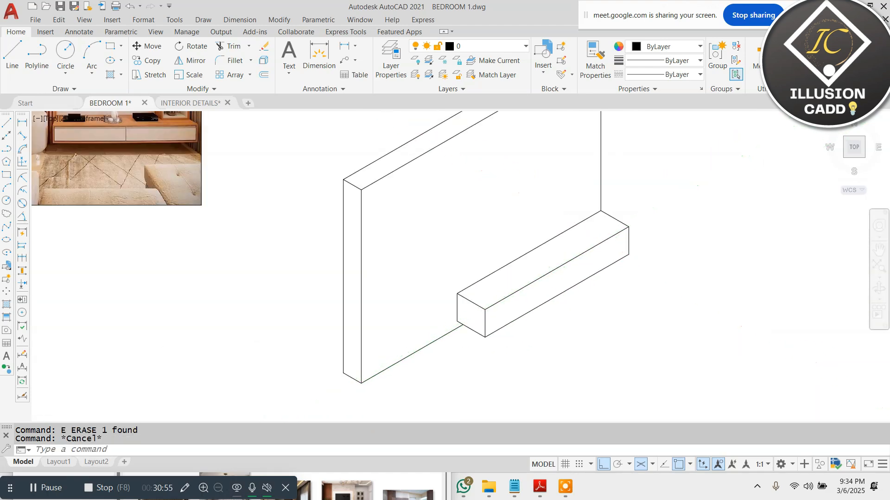
key(Escape)
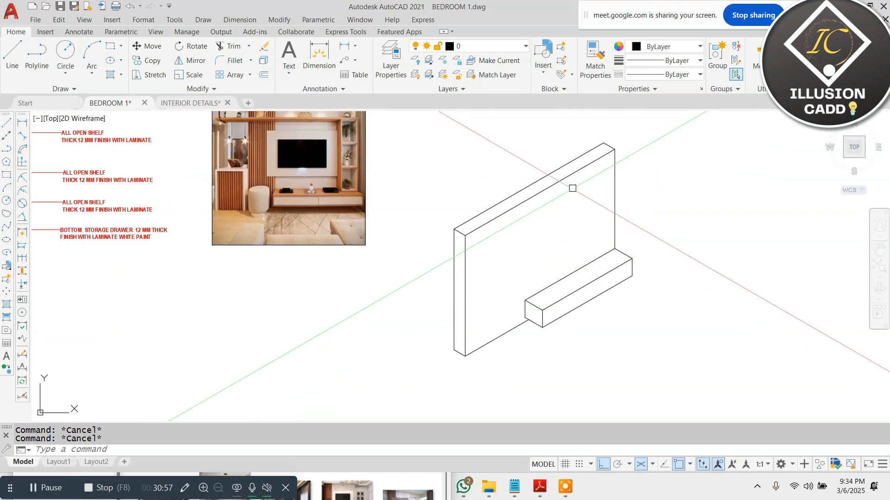
Step: Copy the drawer box's front top edge 1" down onto the front face along the right isoplane
scroll(316, 206, up, 3)
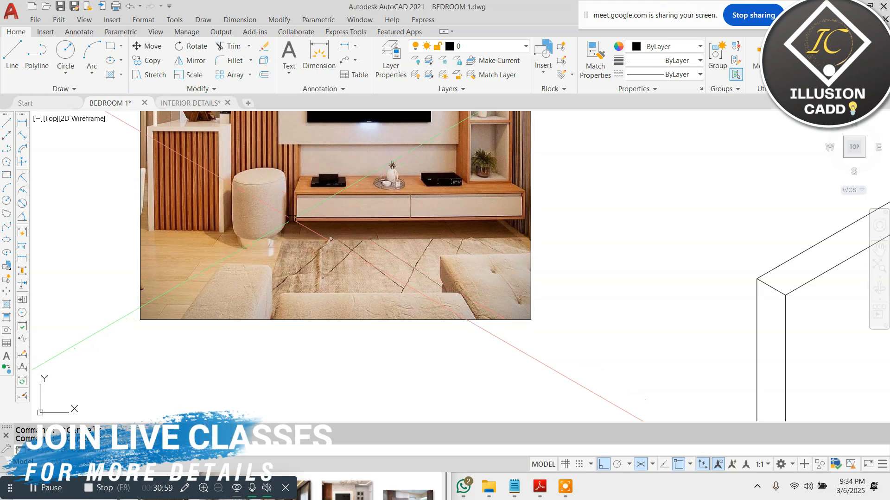
scroll(319, 211, down, 3)
scroll(631, 342, up, 2)
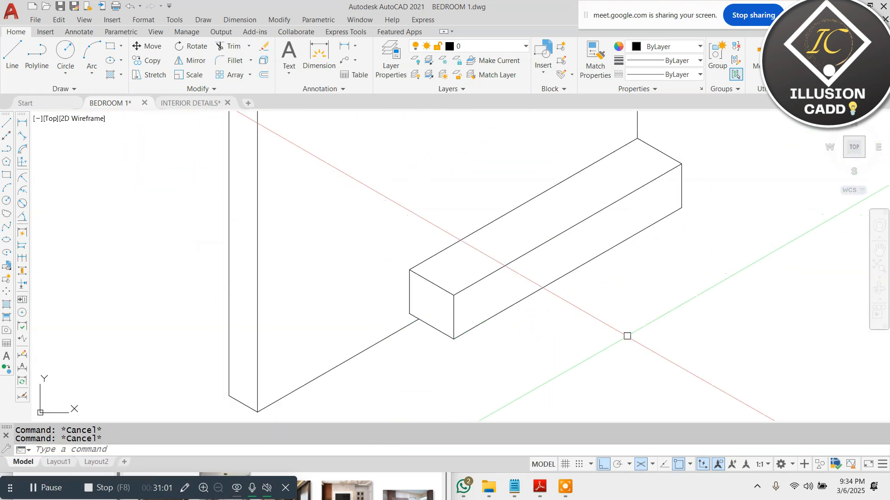
click(586, 208)
key(Escape)
key(Escape)
click(572, 231)
text(C)
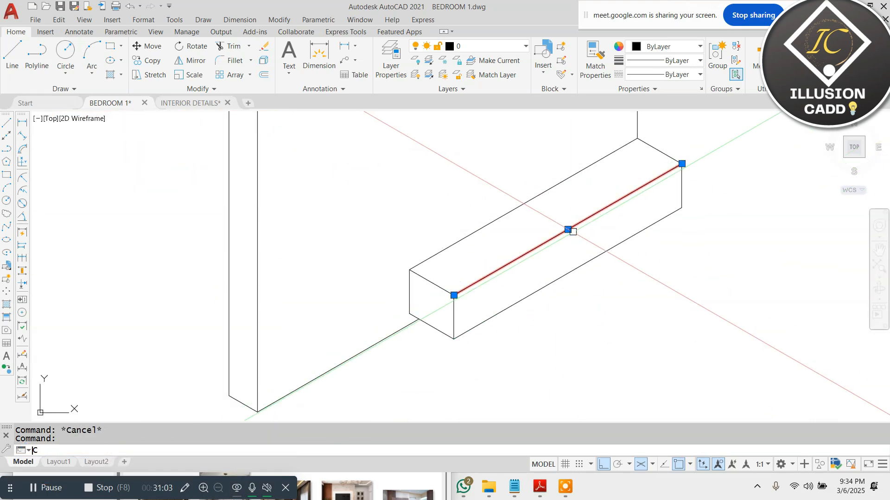
text(O)
key(Return)
scroll(576, 267, up, 3)
click(578, 214)
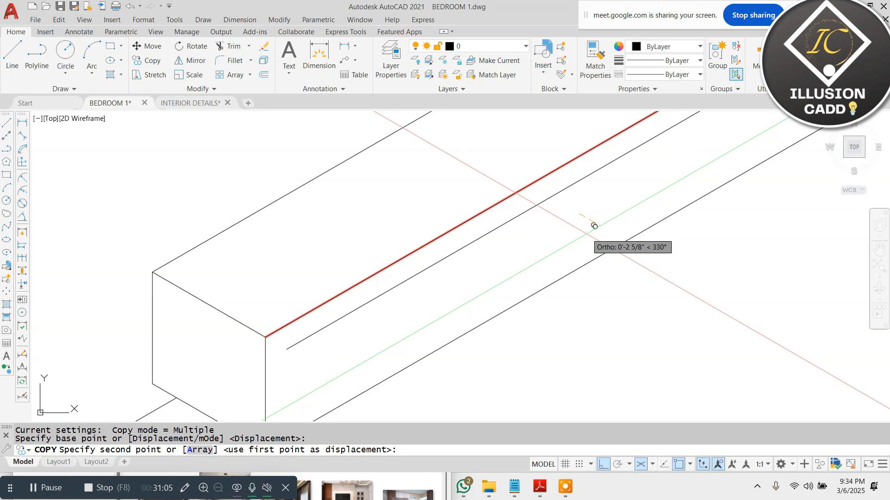
text(1)
key(Return)
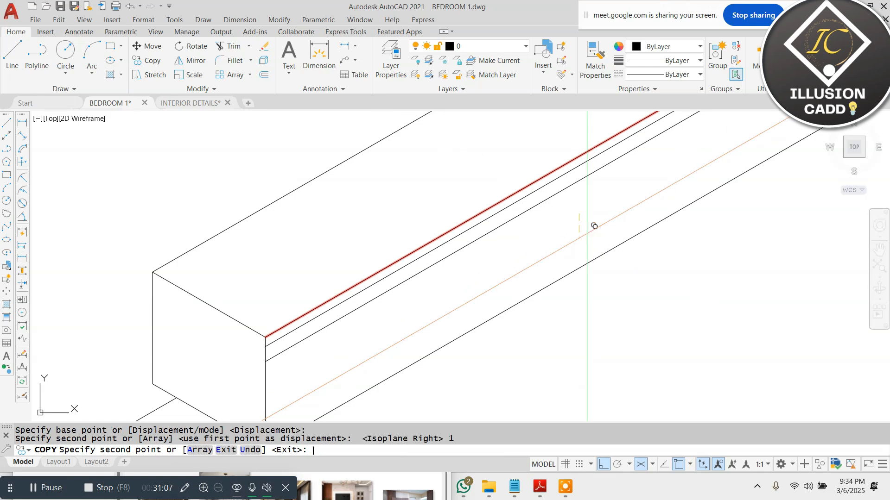
key(Escape)
key(Escape)
scroll(373, 249, down, 4)
key(Escape)
Step: Copy the front face's near vertical edge 1" inward along the face
scroll(338, 305, up, 4)
click(319, 310)
text(c)
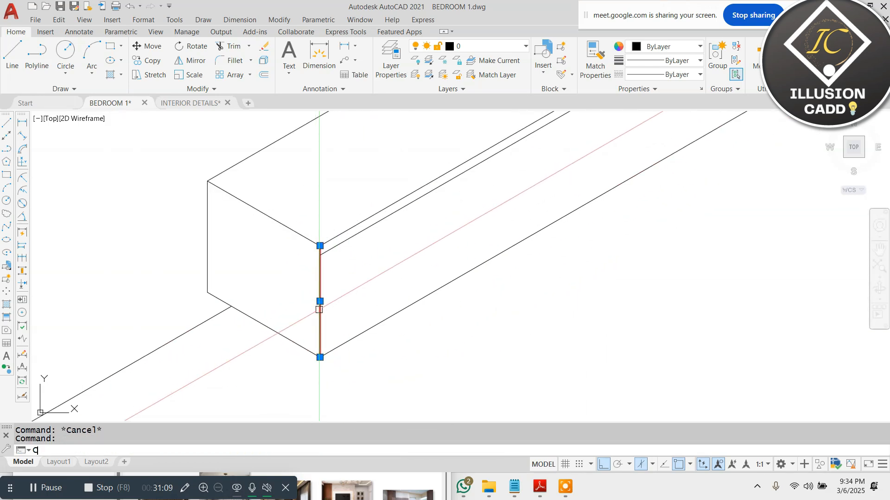
text(o)
key(Return)
click(319, 309)
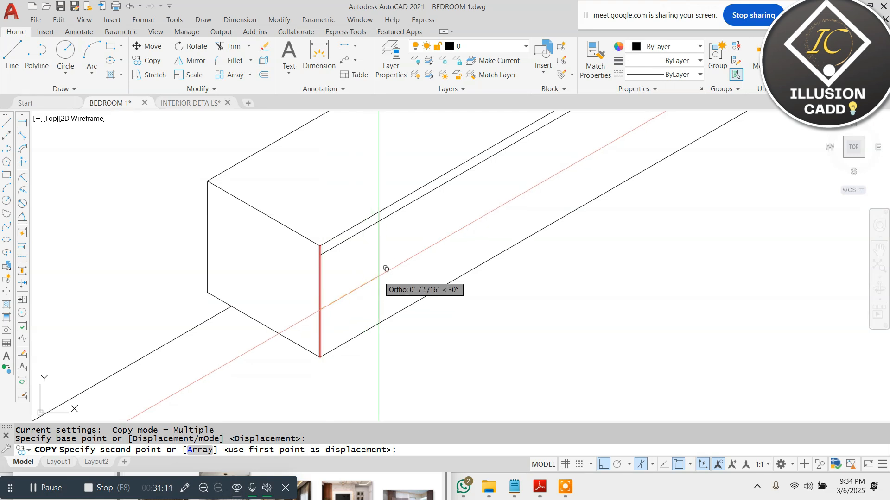
text(1)
key(Return)
key(Escape)
Step: Copy the drawer box's front bottom edge 1" upward on the front face
click(466, 248)
click(443, 319)
text(co)
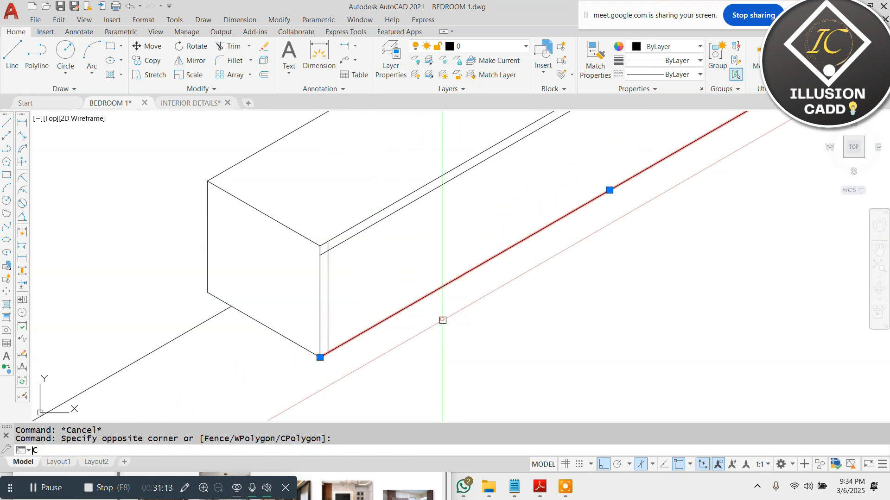
key(Return)
click(446, 320)
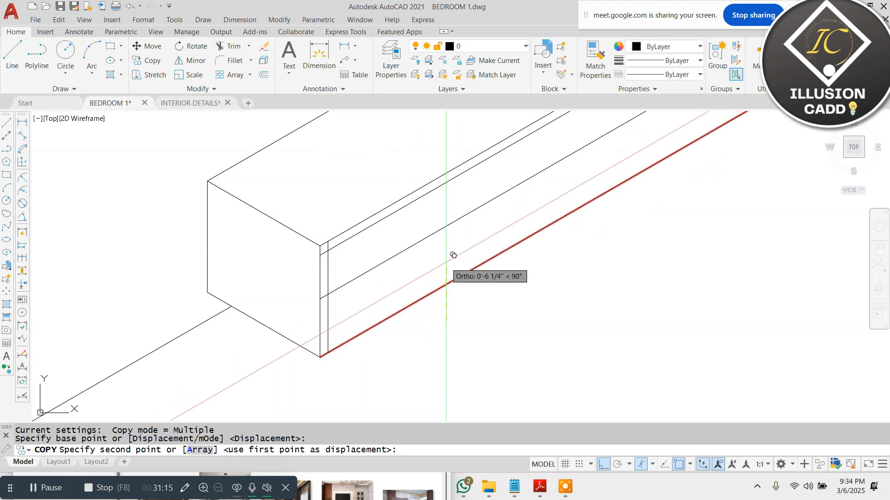
text(1)
key(Return)
key(Escape)
Step: Copy the front face's far vertical edge 1" inward along the face
scroll(446, 263, down, 4)
scroll(625, 163, up, 6)
key(Escape)
click(626, 163)
click(537, 204)
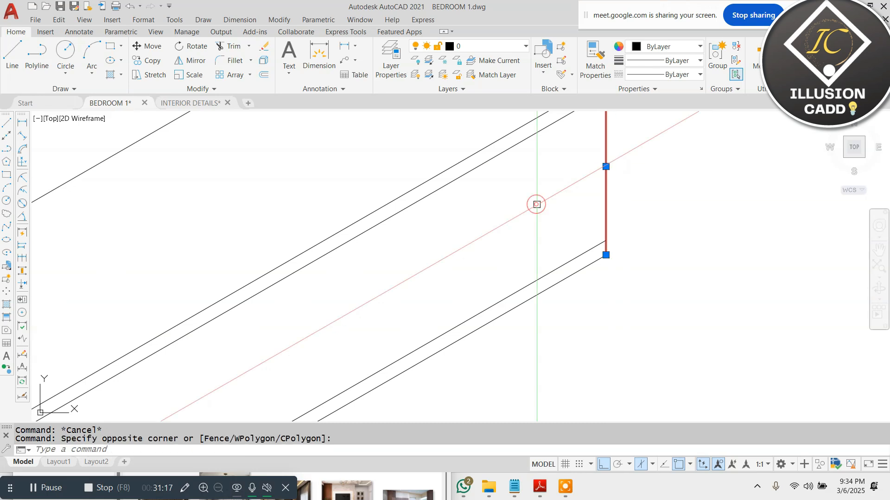
text(co)
key(Return)
click(537, 203)
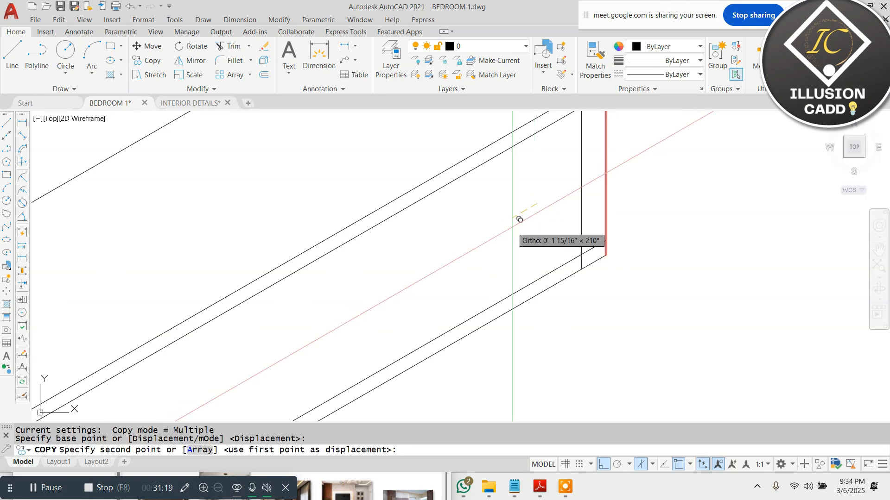
text(1)
key(Return)
key(Escape)
key(Escape)
Step: Trim the crossing frame lines at the corners of the drawer box's front face
scroll(512, 226, down, 6)
key(Escape)
text(t)
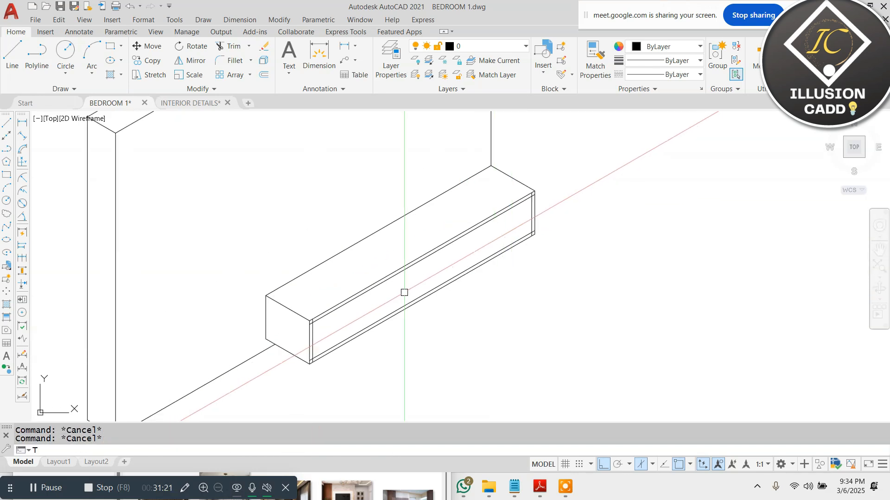
text(r)
key(Return)
key(Return)
scroll(303, 325, up, 8)
click(366, 308)
scroll(368, 256, down, 6)
scroll(373, 332, up, 6)
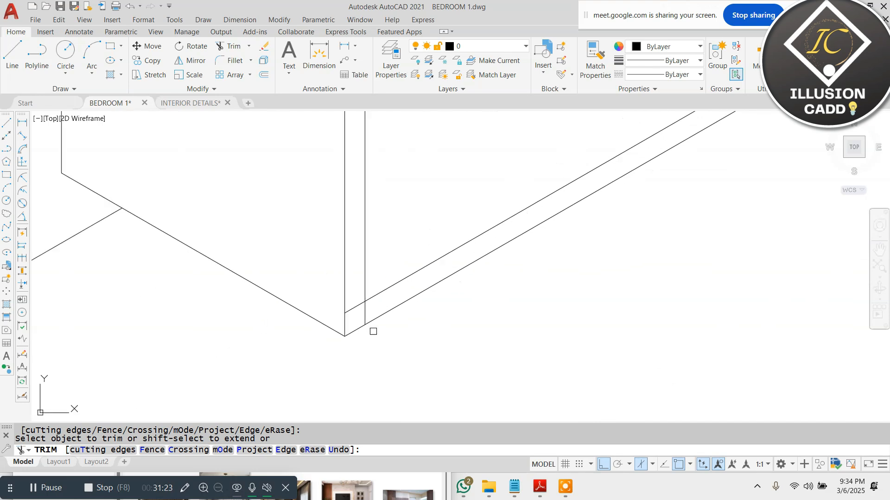
click(354, 306)
scroll(340, 347, down, 8)
scroll(551, 192, up, 8)
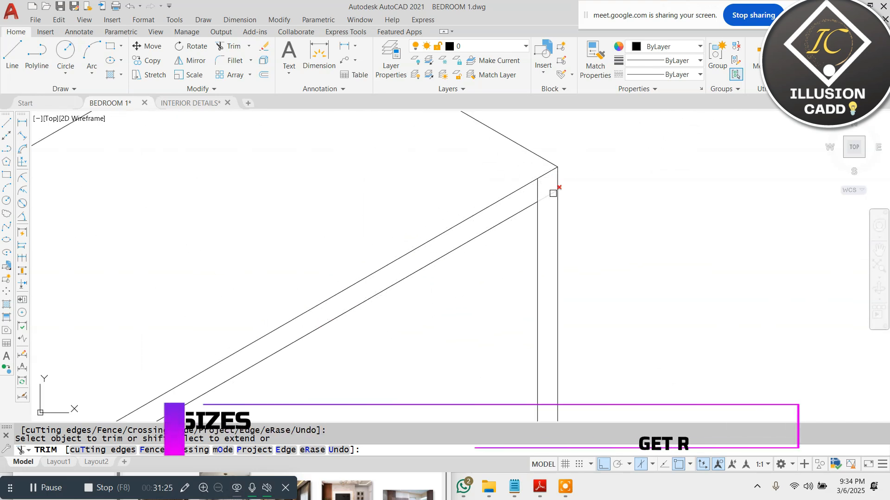
click(553, 193)
scroll(528, 189, down, 8)
scroll(525, 215, up, 10)
click(555, 302)
scroll(553, 228, down, 8)
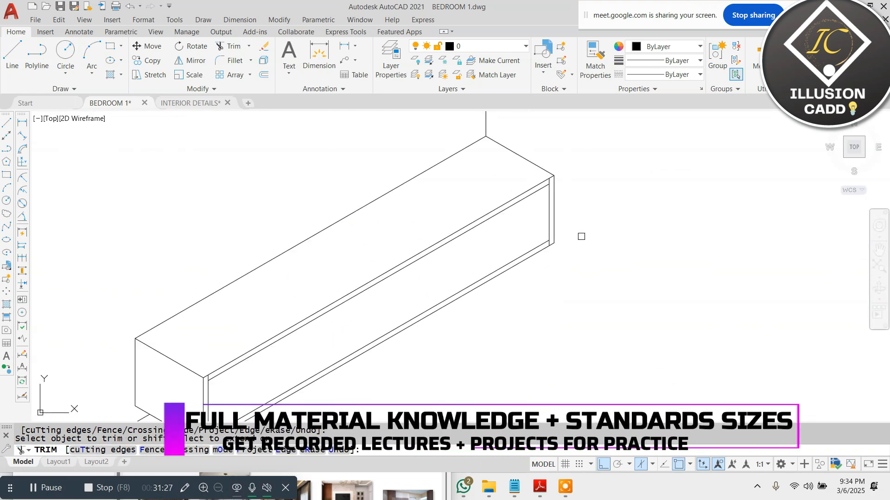
key(Escape)
Step: Draw a vertical divider line down from the inner top edge's midpoint and trim its overrun past the inner bottom edge
scroll(580, 244, down, 6)
scroll(556, 248, up, 3)
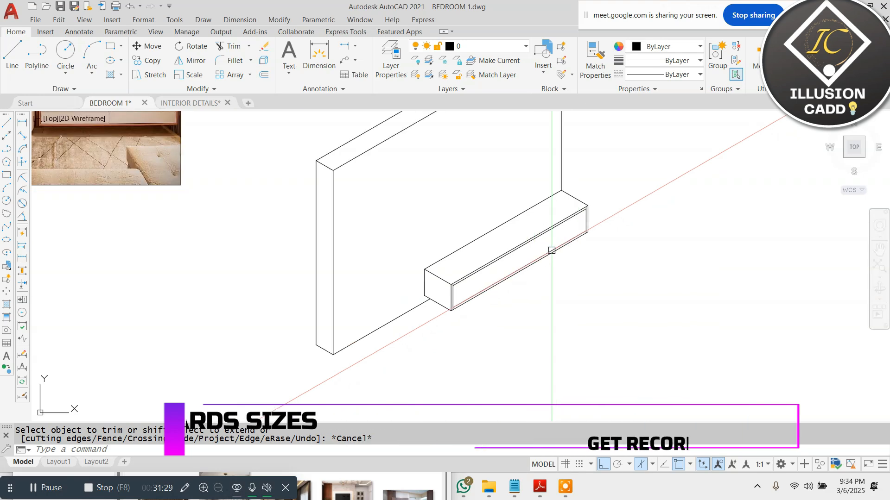
scroll(528, 241, up, 2)
text(l)
key(Return)
click(522, 250)
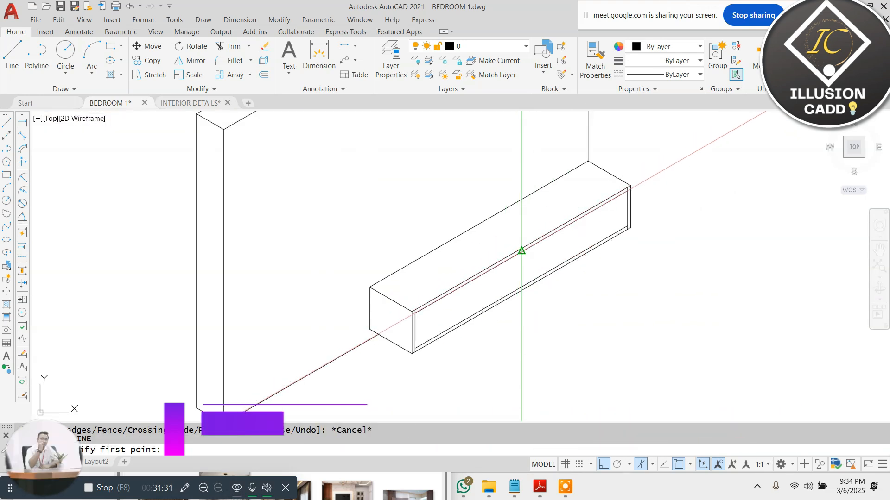
scroll(526, 261, up, 4)
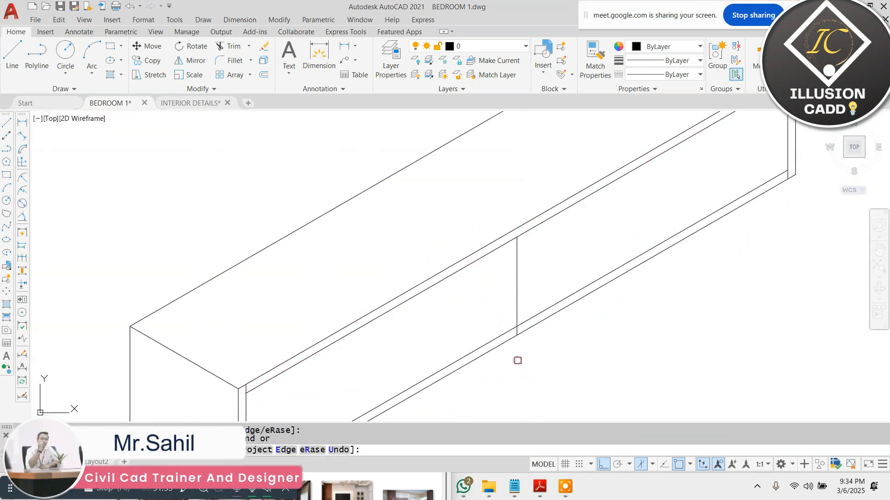
scroll(517, 360, up, 2)
scroll(518, 332, down, 3)
key(Escape)
Step: Copy the divider line 0.5" to each side along the front face
click(530, 283)
click(495, 297)
text(co)
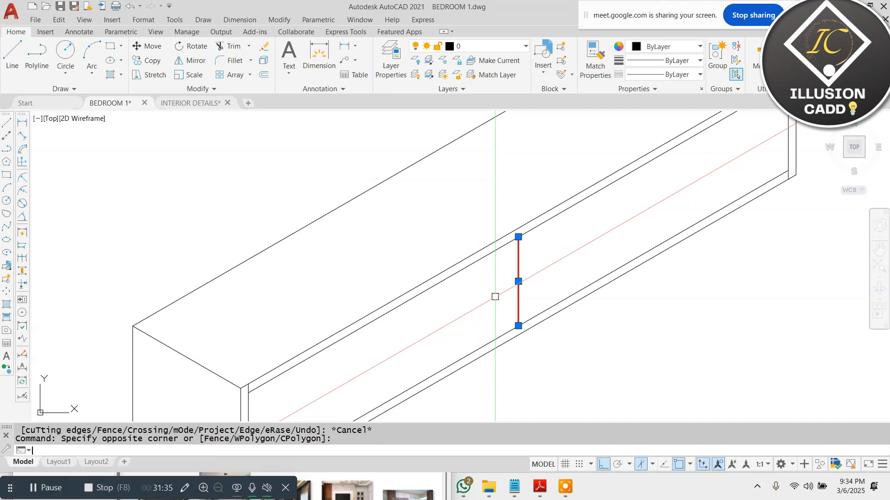
key(Return)
click(494, 297)
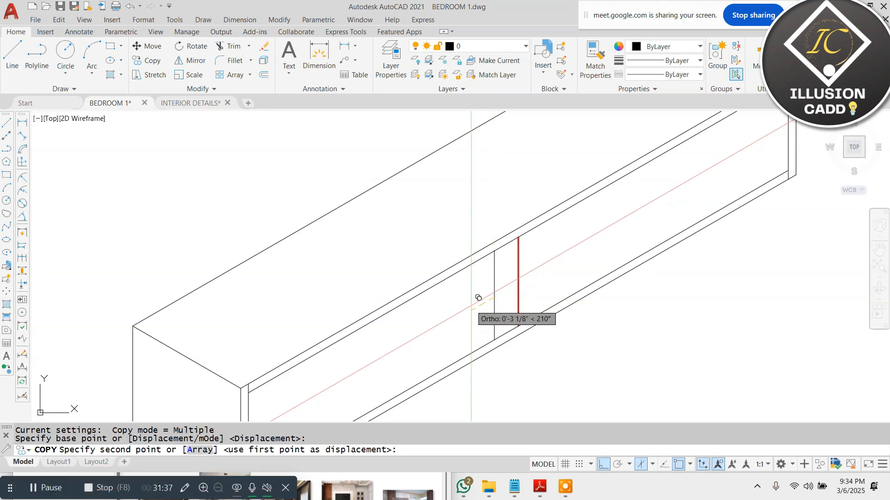
key(Return)
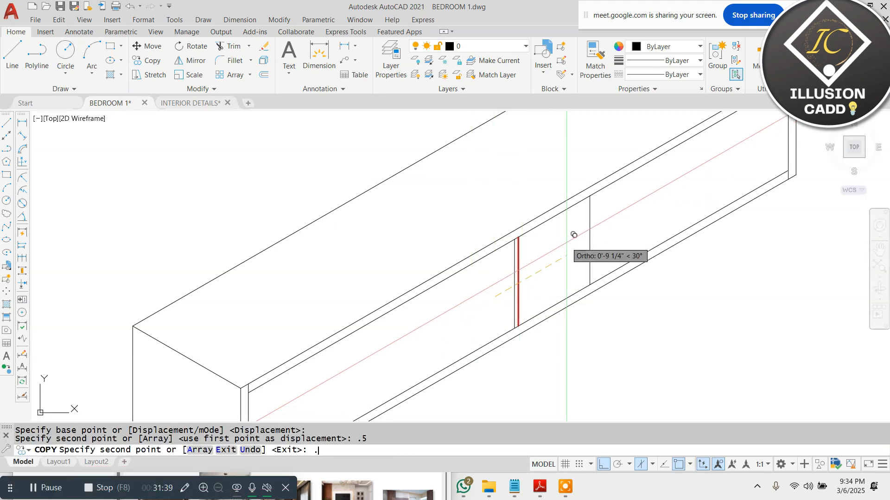
text(.)
key(Escape)
scroll(509, 269, up, 5)
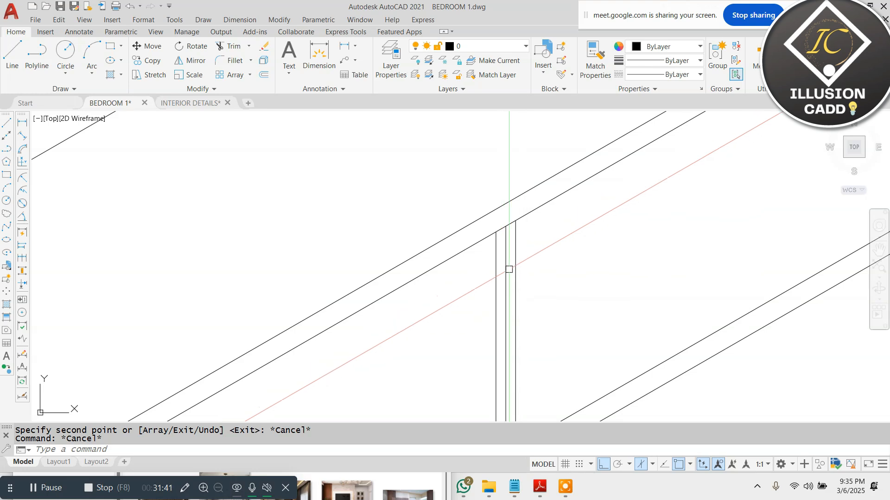
Step: Erase the original centre line between the two divider lines
click(509, 270)
text(e)
key(Return)
key(Escape)
key(Escape)
Step: Draw a depth line on the left isoplane from the divider's inner bottom corner back past the near compartment's top edge
scroll(568, 216, down, 5)
text(l)
key(Return)
scroll(541, 315, up, 4)
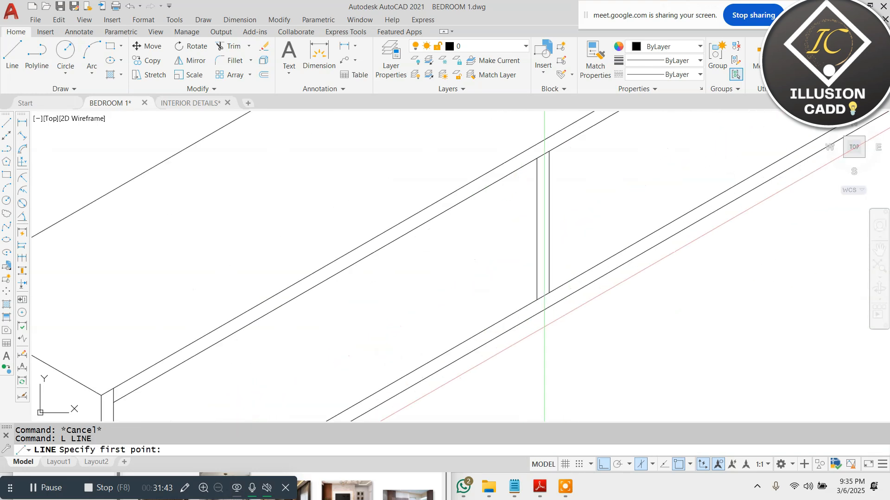
click(536, 293)
key(F5)
scroll(536, 293, down, 5)
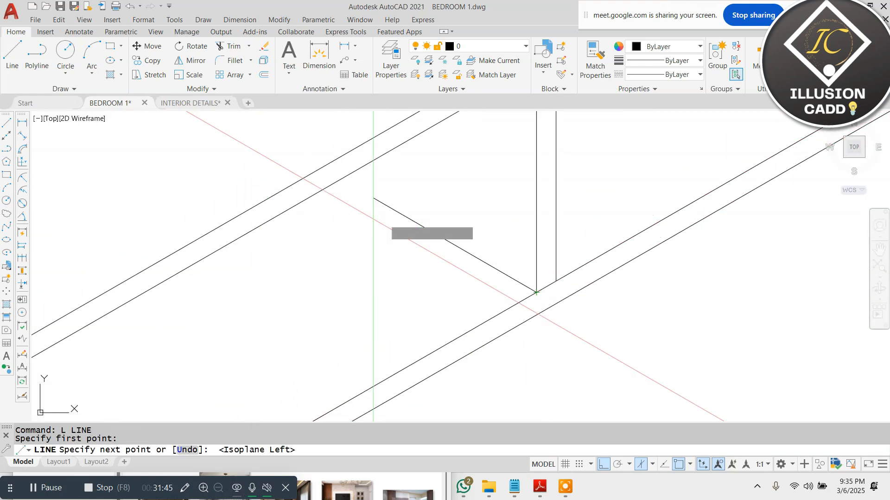
click(322, 180)
key(Escape)
Step: Trim the near compartment's depth line where it runs beyond the opening's inner top edge
text(tr)
key(Return)
key(Return)
scroll(339, 192, up, 3)
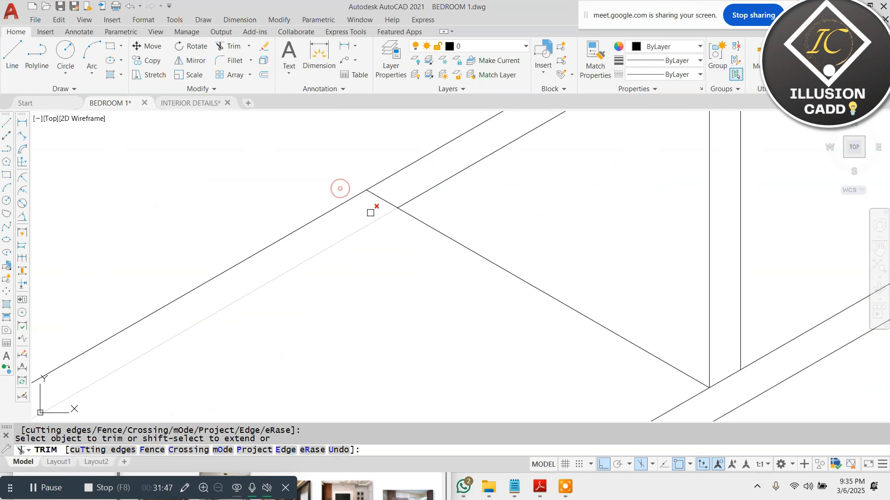
click(376, 198)
scroll(393, 232, down, 5)
key(Escape)
key(Escape)
Step: Draw a matching depth line from the far compartment's inner bottom corner back past the box's top front edge
text(l)
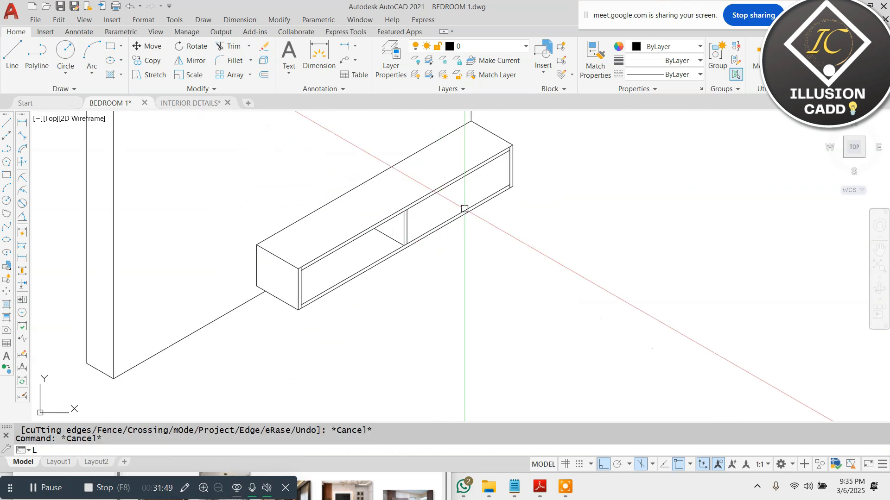
key(Return)
scroll(497, 186, up, 4)
click(546, 180)
scroll(569, 251, down, 2)
scroll(516, 186, up, 4)
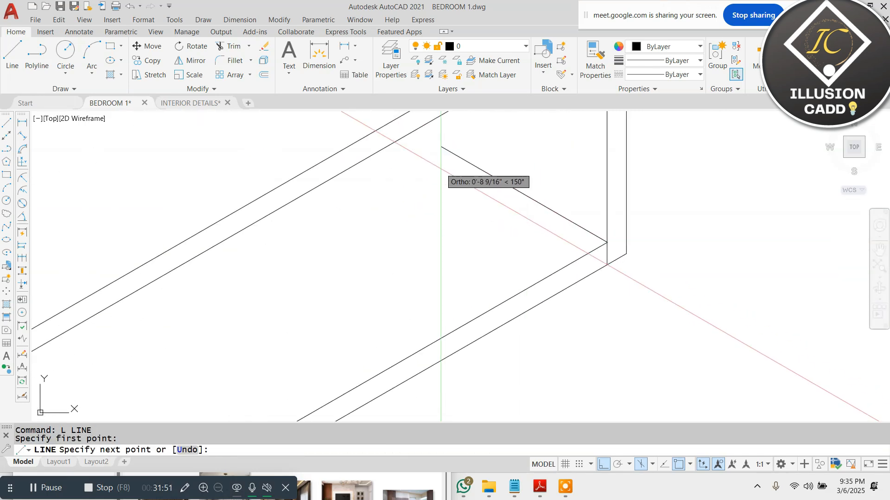
scroll(441, 173, down, 4)
click(418, 167)
key(Escape)
Step: Trim the far compartment's depth line back to the opening's inner top edge
text(tr)
key(Return)
key(Return)
click(419, 180)
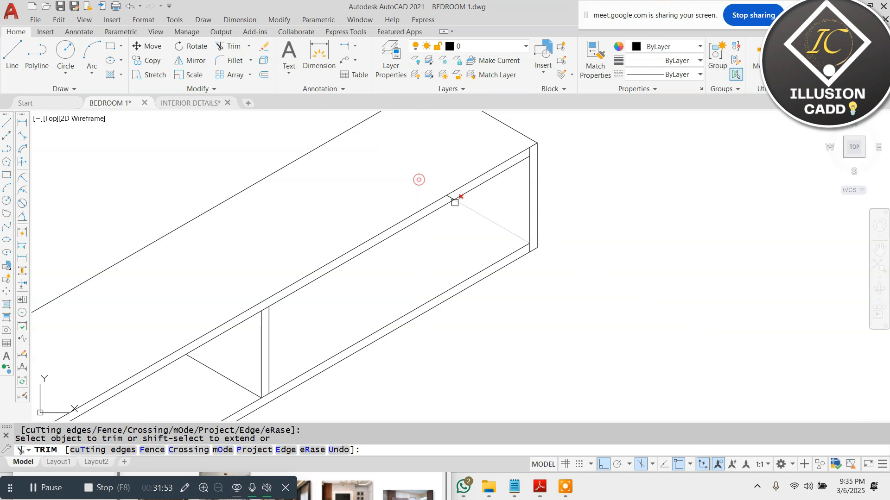
scroll(456, 201, up, 4)
click(440, 188)
scroll(510, 212, down, 6)
scroll(552, 242, down, 6)
key(Escape)
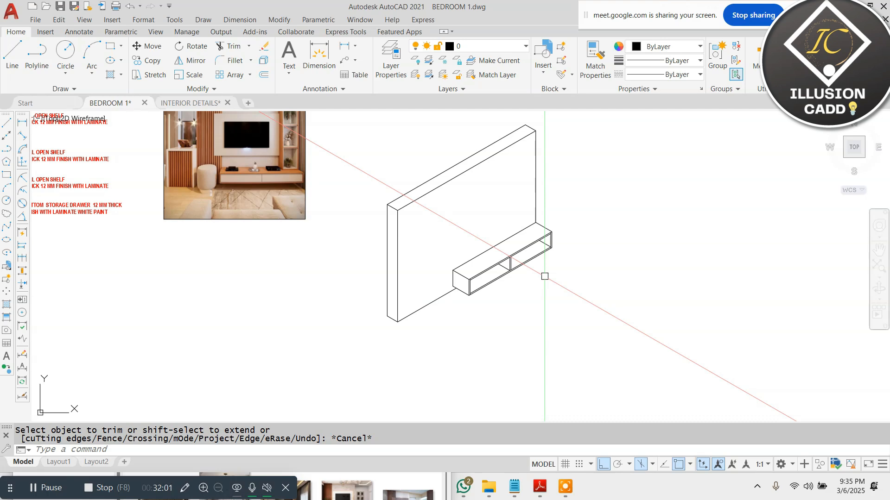
key(Escape)
key(Escape)
scroll(509, 168, down, 3)
scroll(386, 152, up, 8)
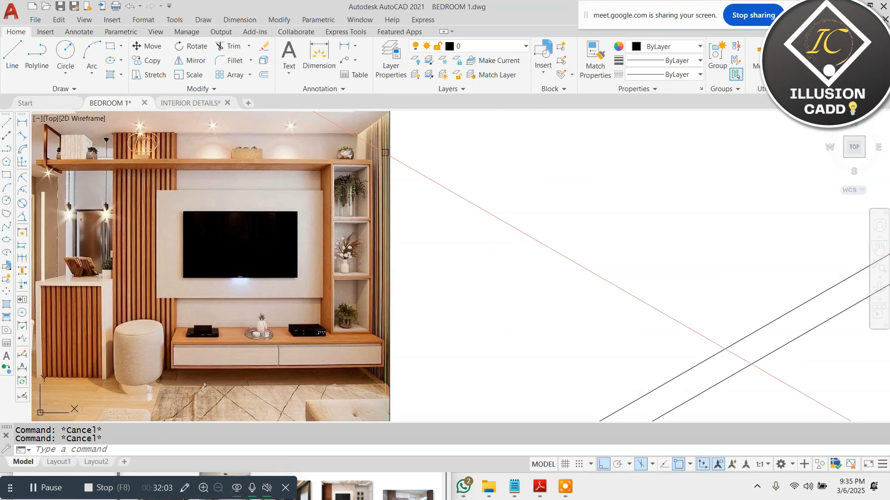
scroll(347, 174, down, 4)
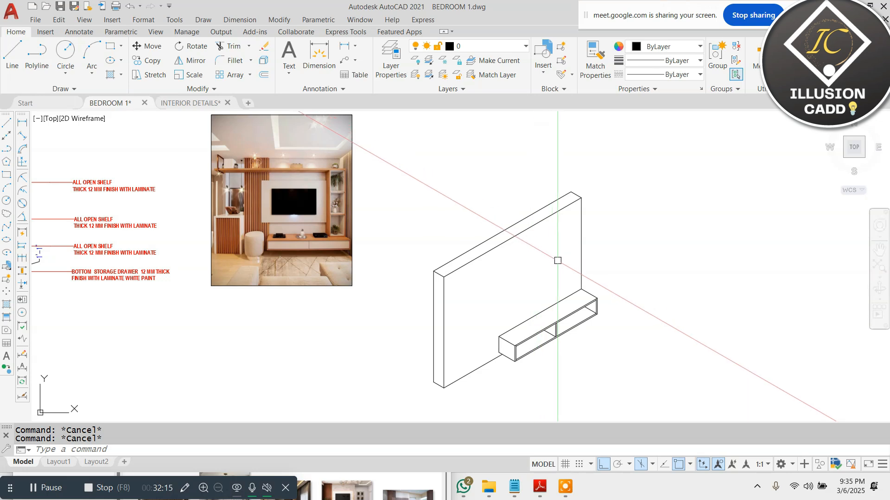
scroll(588, 294, up, 4)
scroll(588, 294, down, 4)
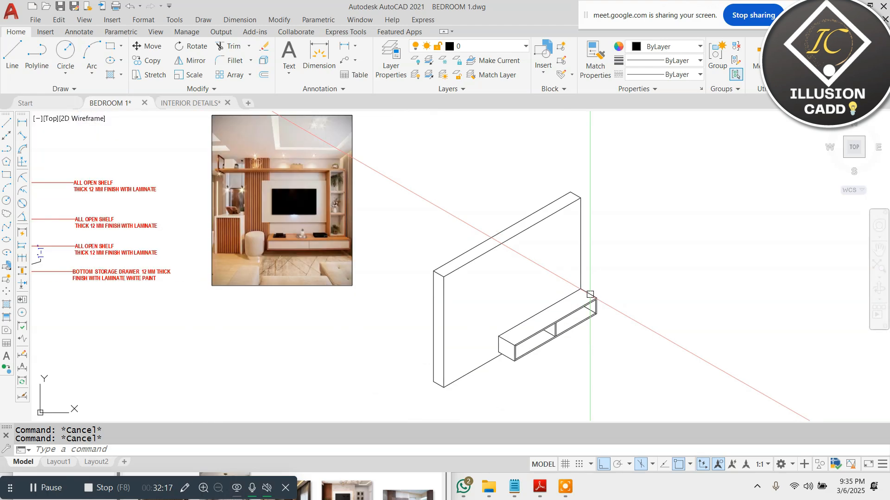
scroll(355, 218, up, 4)
scroll(356, 218, up, 3)
scroll(548, 298, down, 10)
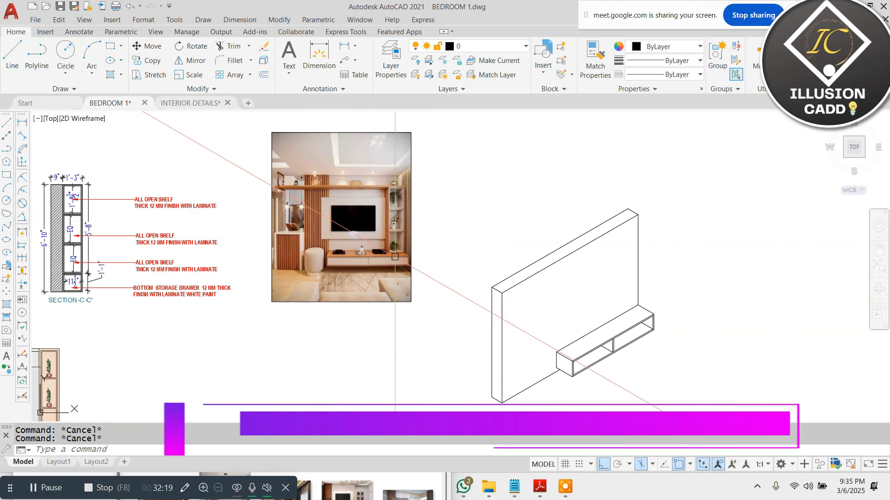
Step: Copy the rear top edge of the TV unit toward its front, trying distances of 1' and 6" before keeping 9"
scroll(548, 299, up, 5)
scroll(421, 238, up, 2)
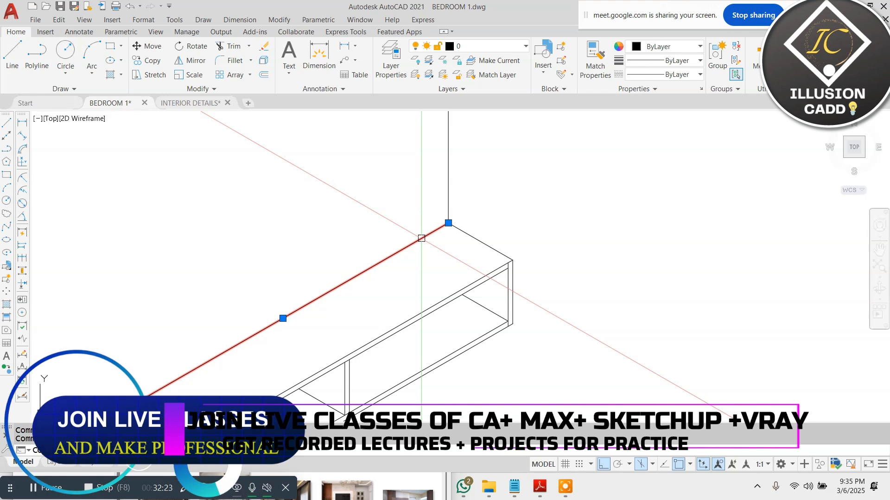
key(space)
click(424, 237)
text(1')
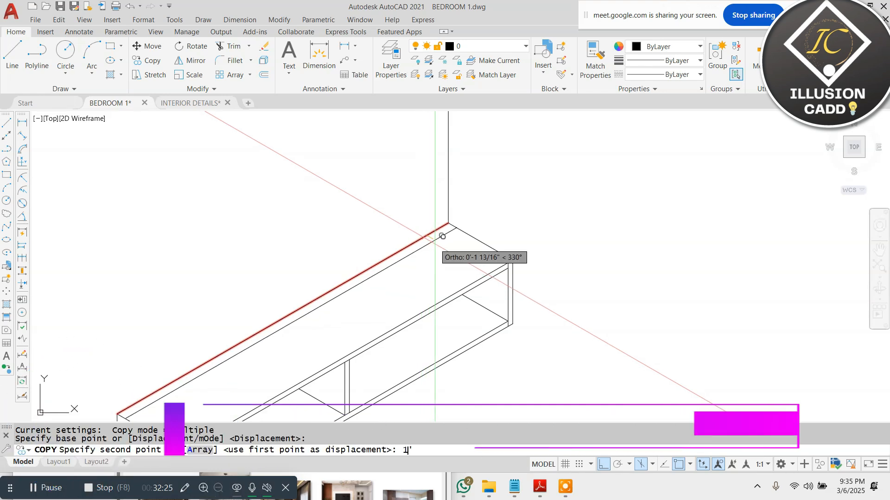
key(Return)
key(ctrl+z)
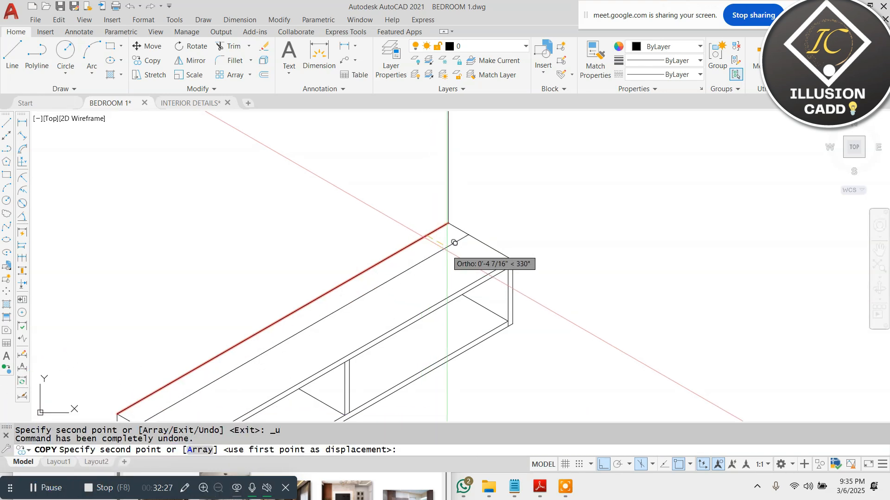
text(6)
key(Return)
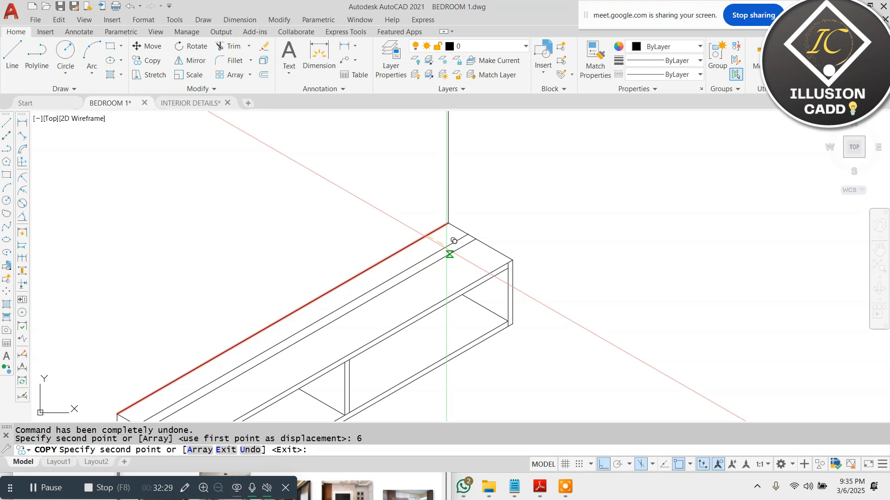
key(ctrl+z)
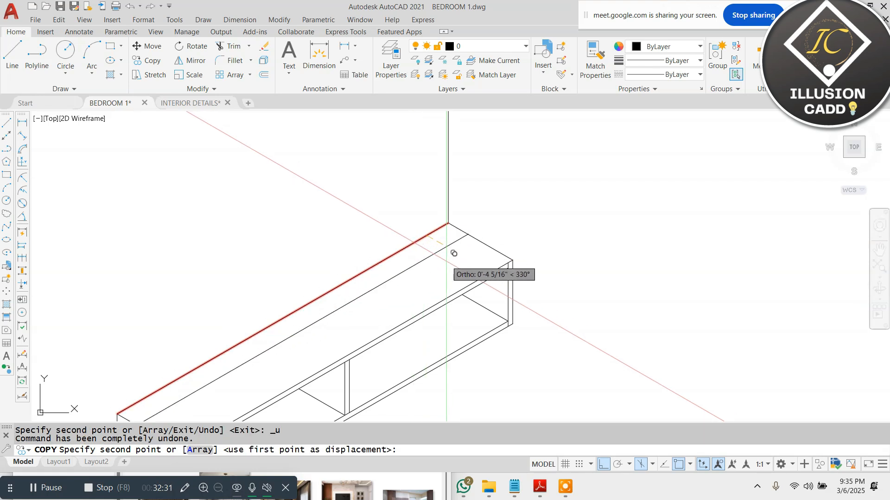
text(9)
key(Return)
key(Escape)
scroll(473, 239, down, 3)
key(Escape)
key(Escape)
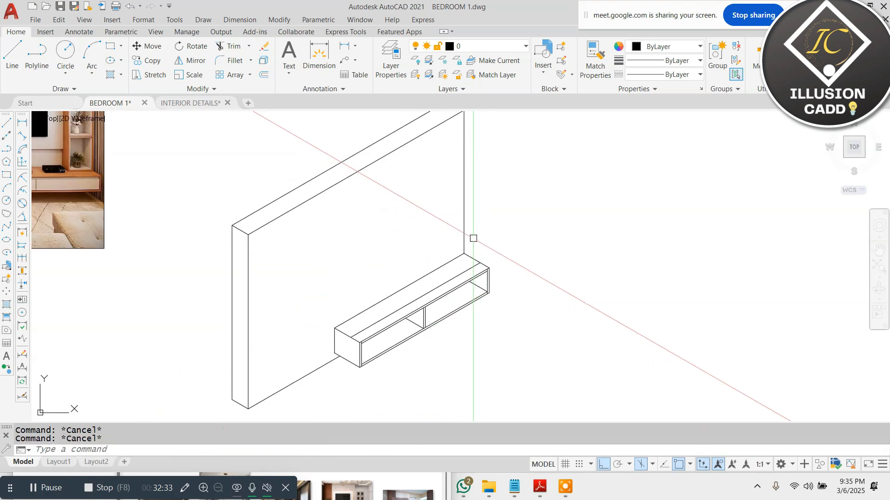
Step: Draw a vertical line up from the copied edge's outer end and a depth line outward from the wall's top front corner
click(480, 263)
scroll(487, 264, down, 2)
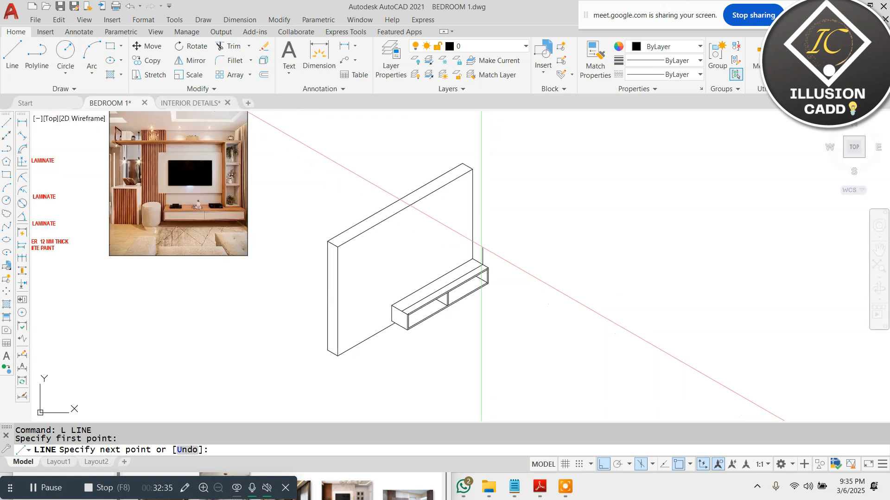
scroll(471, 159, up, 2)
click(487, 155)
key(Escape)
key(space)
click(477, 175)
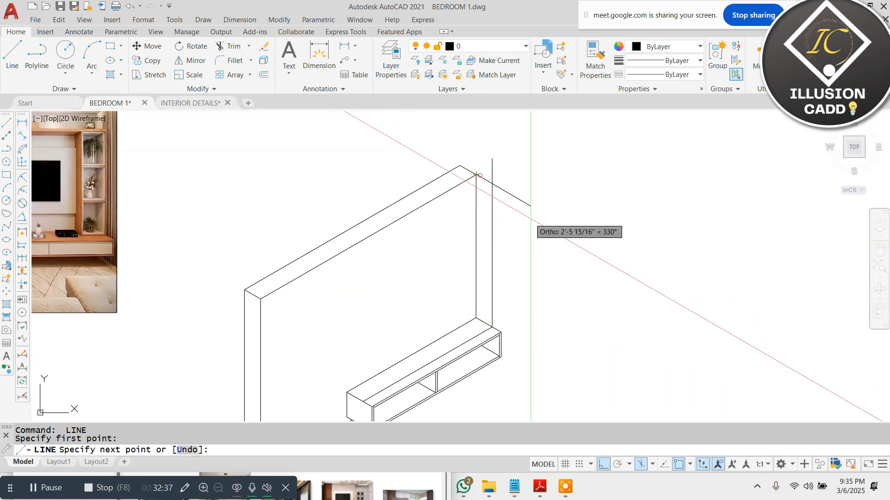
click(530, 217)
key(Escape)
Step: Trim the overshooting ends of the vertical and depth lines so they meet in a corner
text(tr)
key(space)
key(space)
click(492, 169)
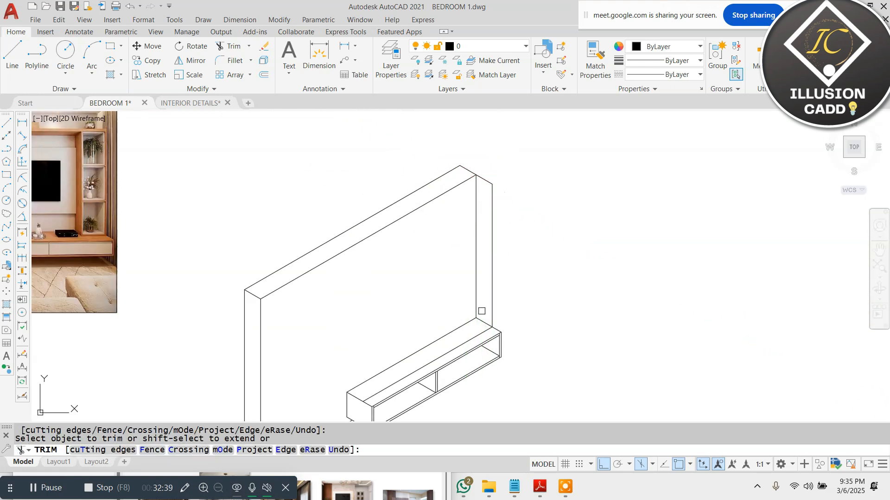
key(Escape)
Step: Draw a 14" line along the copied edge from the column's outer bottom corner, continuing vertically up past the wall's top
scroll(478, 331, up, 2)
text(l)
key(space)
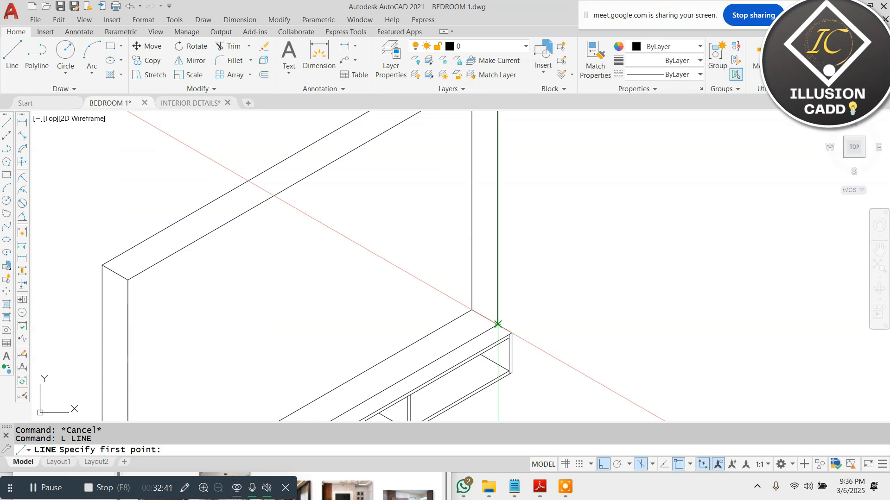
click(494, 323)
key(Escape)
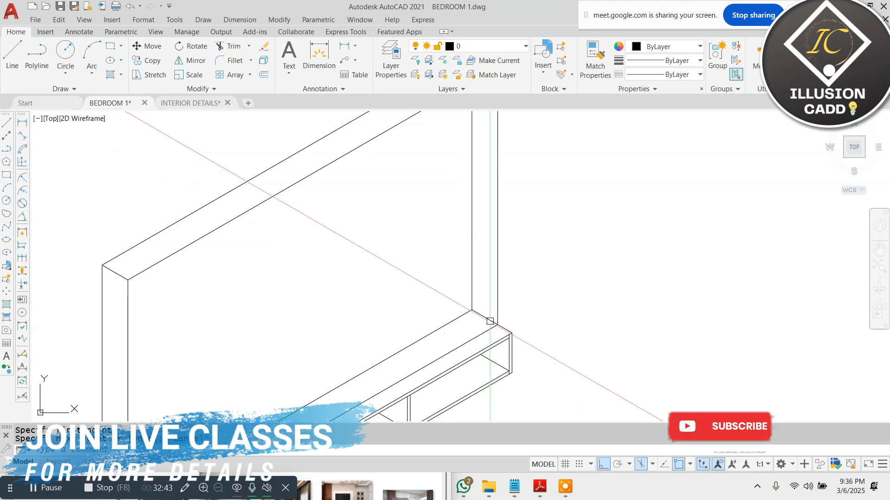
key(space)
click(496, 324)
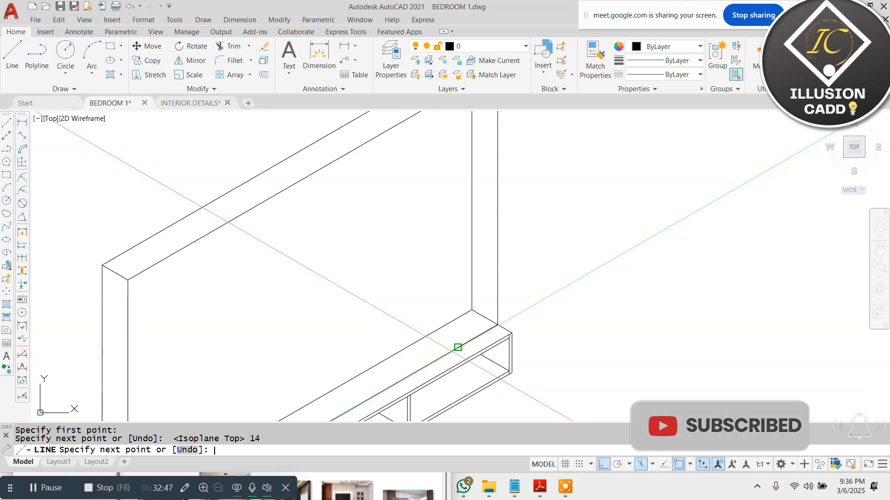
key(F5)
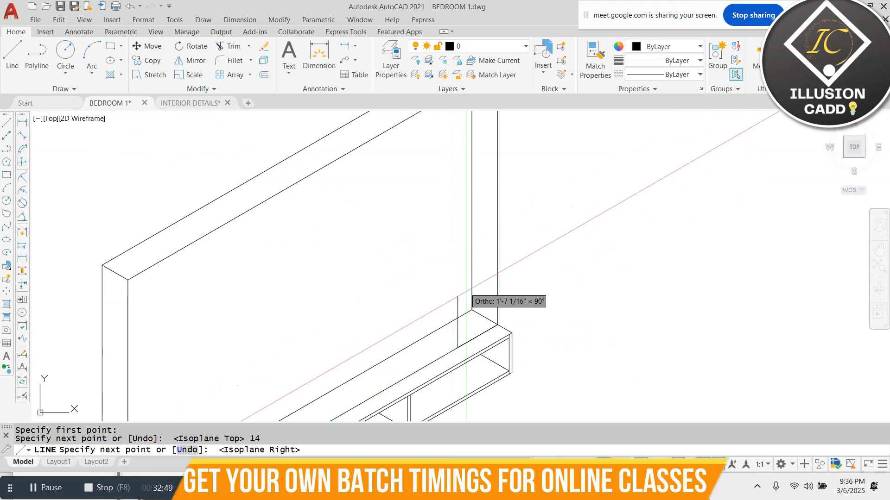
scroll(466, 208, down, 2)
scroll(463, 158, up, 2)
key(Escape)
Step: Draw the column's top front edge parallel to the wall from its outer top corner, and trim the overshoots and the wall's hidden vertical edge
key(space)
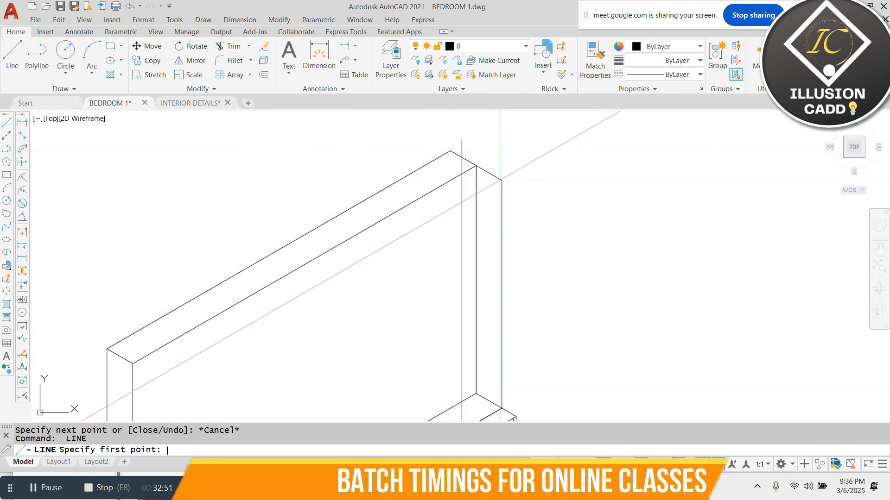
click(501, 181)
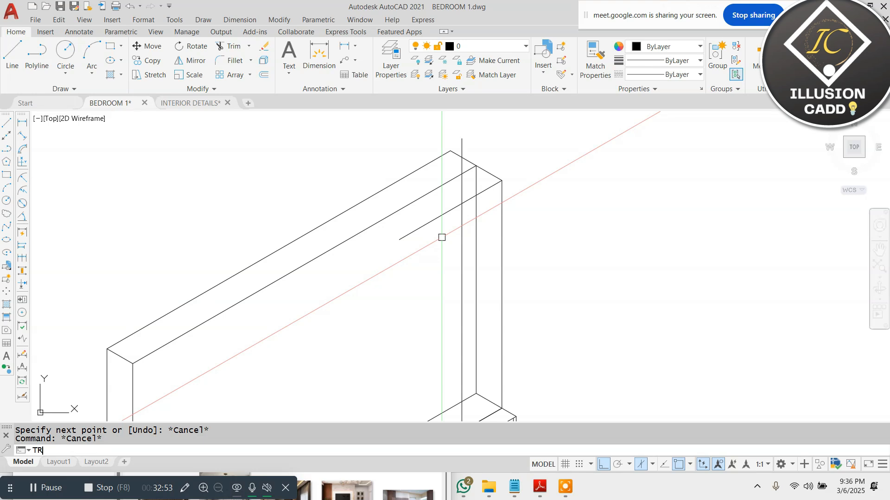
click(462, 154)
scroll(459, 160, up, 2)
click(457, 145)
click(476, 144)
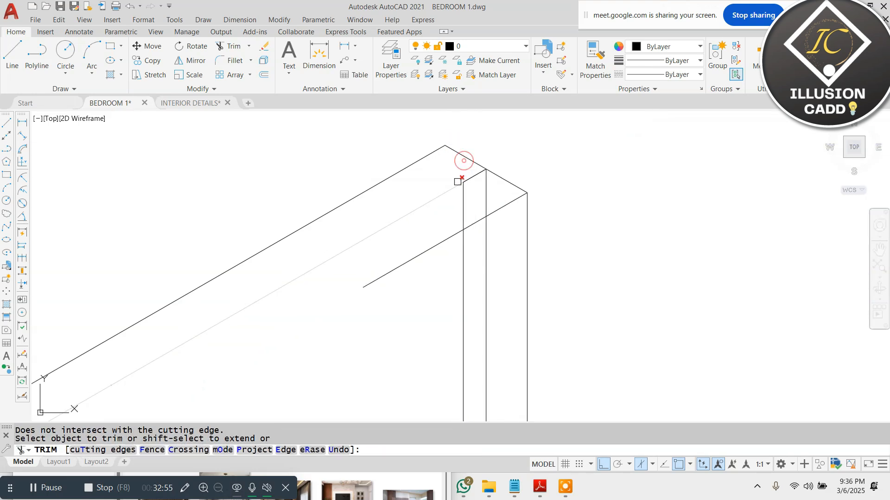
click(444, 249)
click(428, 245)
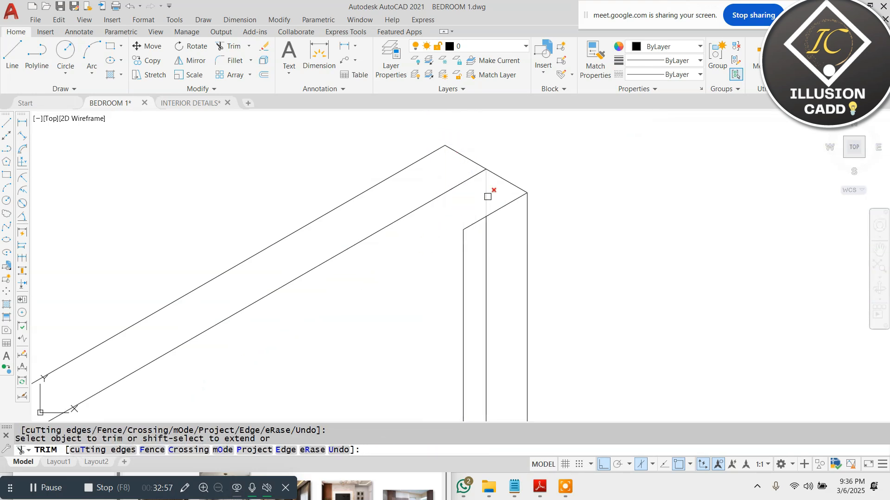
key(Escape)
key(Escape)
Step: Draw the column's inner top depth edge from its front corner back to the wall and trim the excess
scroll(537, 240, down, 3)
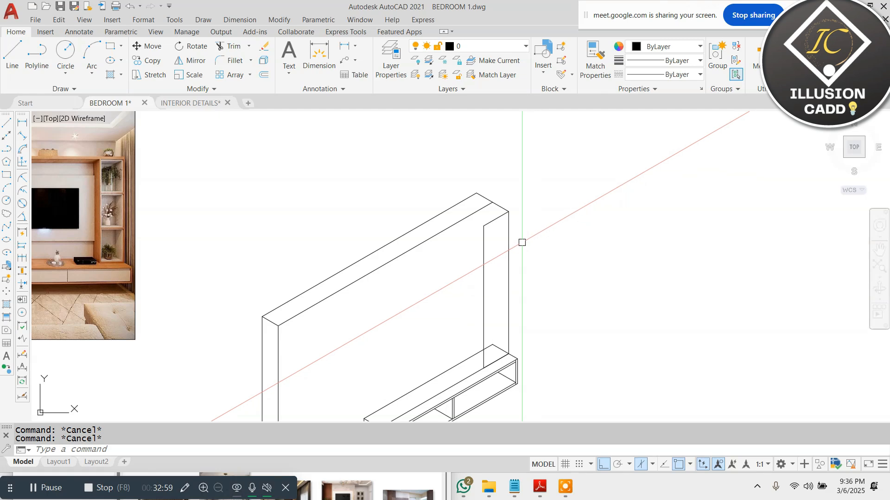
text(l)
key(Return)
scroll(460, 245, up, 4)
click(458, 244)
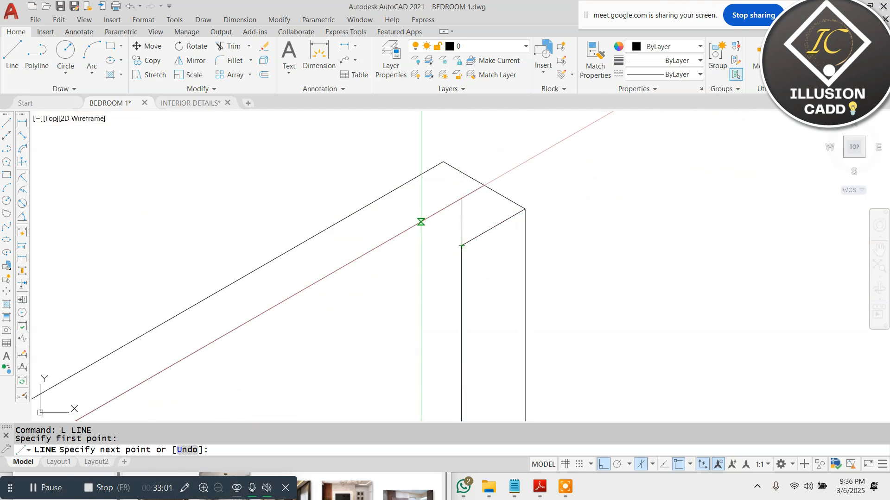
key(Escape)
key(Return)
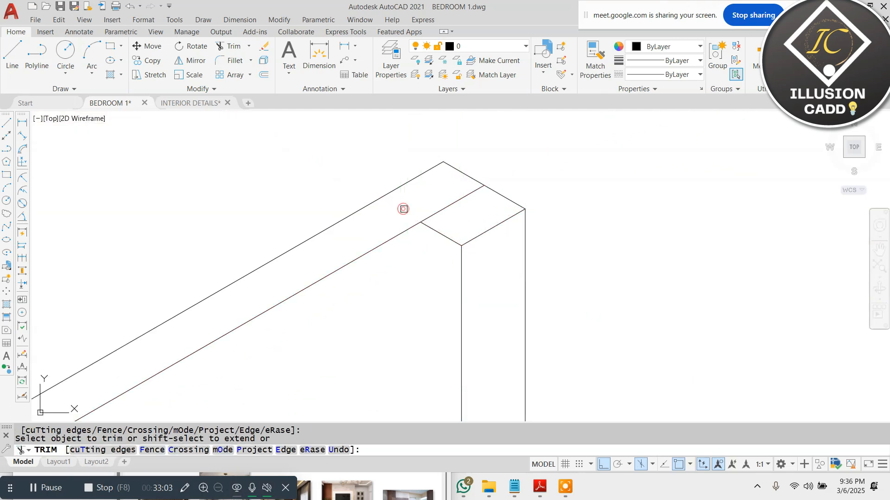
Step: Trim the TV unit's rear and side top edges where the column covers them
key(Escape)
key(Escape)
scroll(526, 234, down, 4)
scroll(453, 316, up, 4)
text(t)
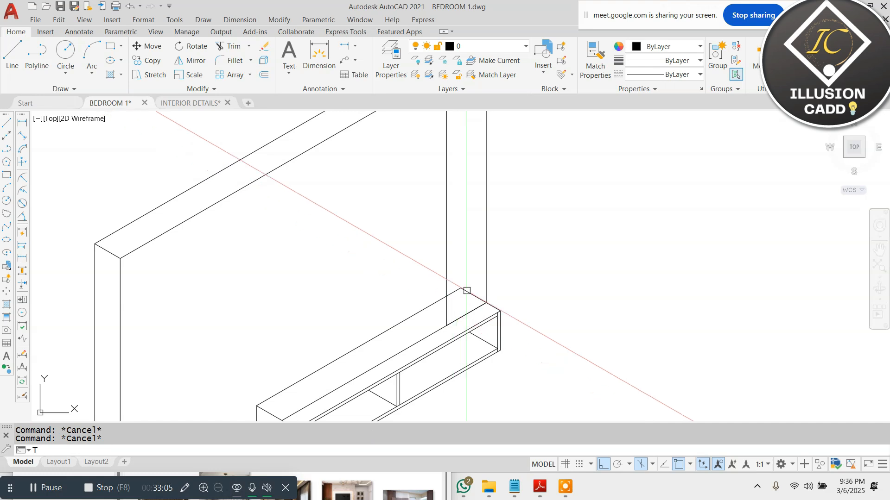
scroll(466, 291, up, 2)
text(r)
key(Return)
key(Escape)
Step: Draw a depth line back from the column's inner bottom corner and a vertical line down from its inner top corner at the wall
text(l)
key(Return)
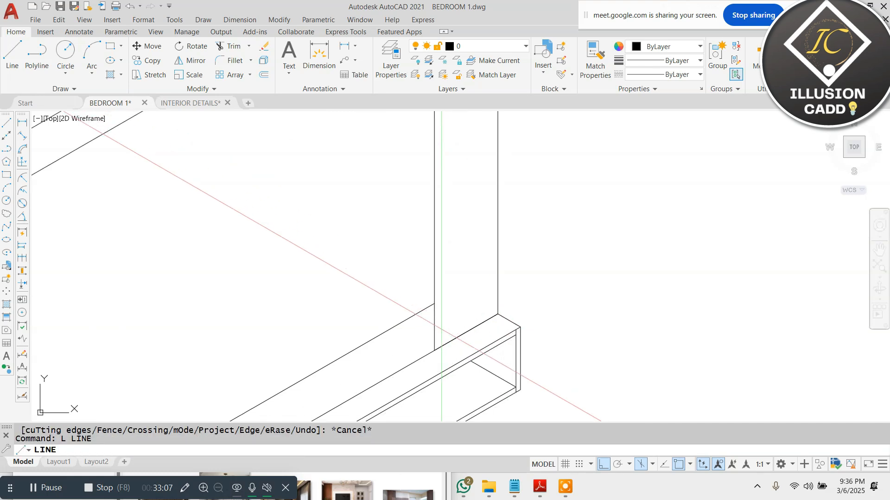
click(434, 350)
scroll(368, 299, down, 4)
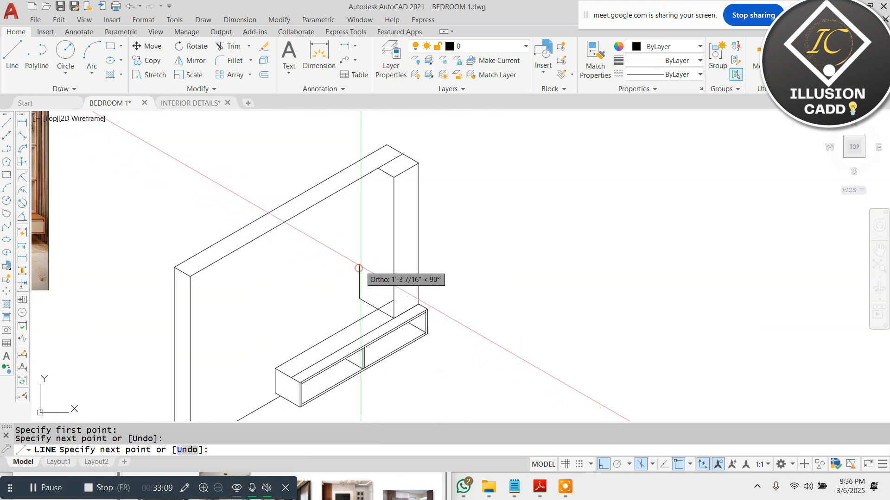
key(Escape)
key(Return)
click(378, 168)
scroll(369, 310, up, 4)
click(377, 319)
key(Escape)
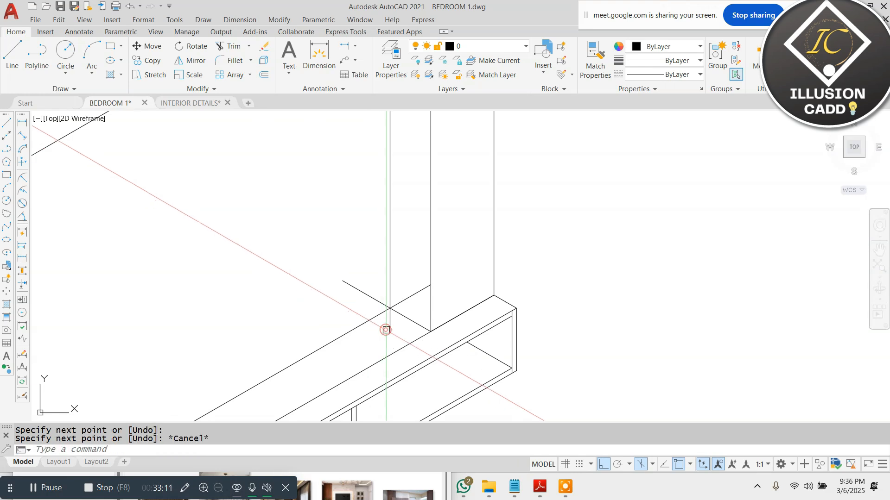
Step: Trim the overshooting lines at the column's inner base corner against the wall and the TV unit
text(tr)
key(Return)
right_click(373, 297)
scroll(408, 294, down, 5)
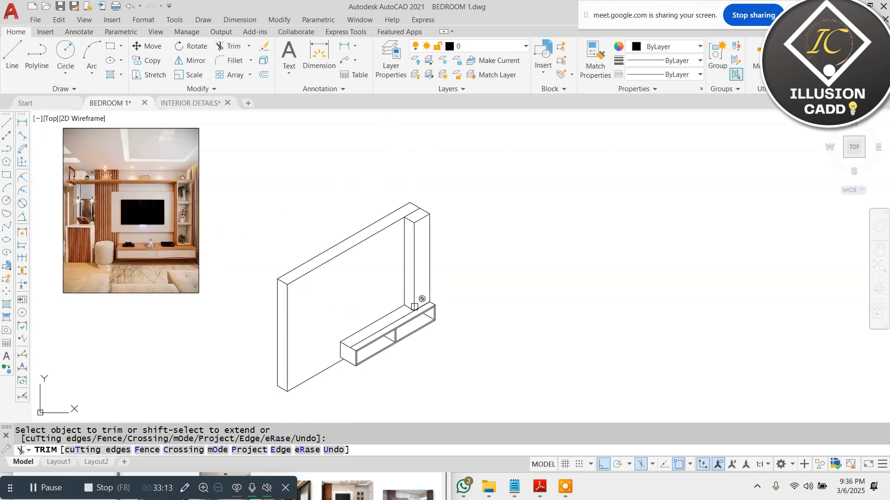
click(494, 294)
key(Escape)
scroll(335, 287, up, 2)
key(Escape)
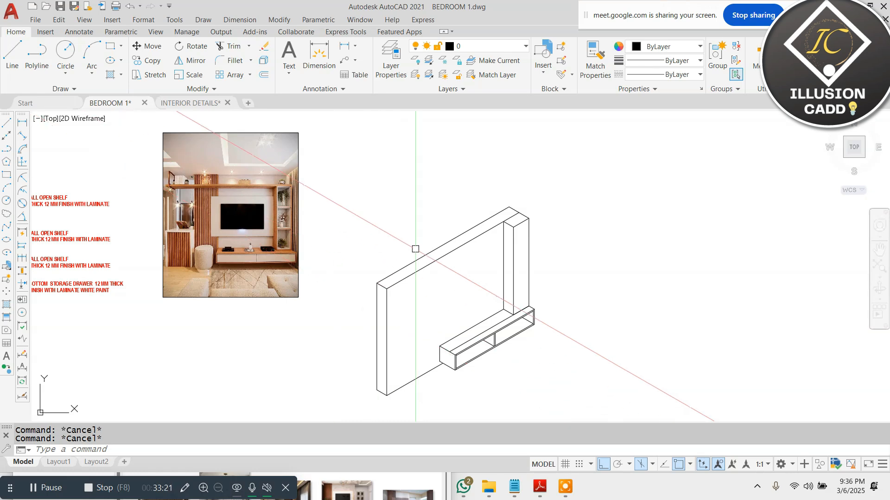
Step: Trim away the leftover copied line across the TV unit's top beside the column
scroll(491, 319, up, 3)
text(tr)
key(Return)
key(Return)
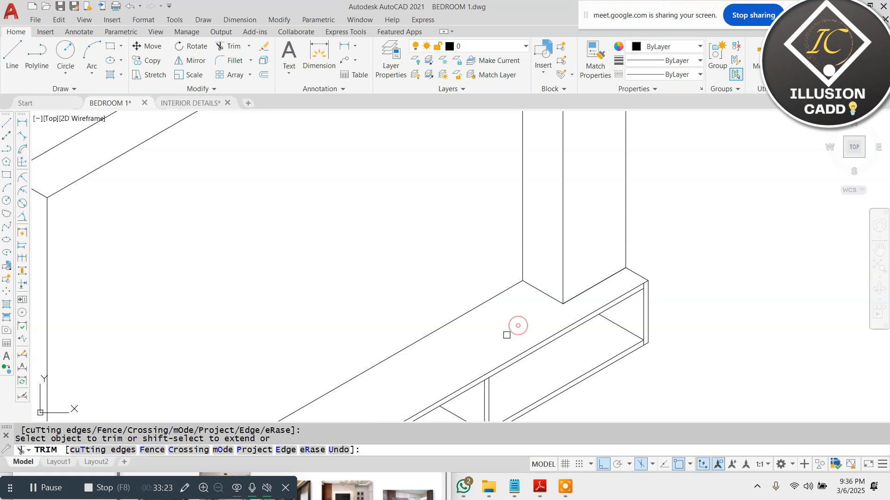
key(Escape)
Step: Divide the column's inner front vertical edge into 3 equal segments
scroll(525, 257, down, 2)
click(529, 256)
text(DIV)
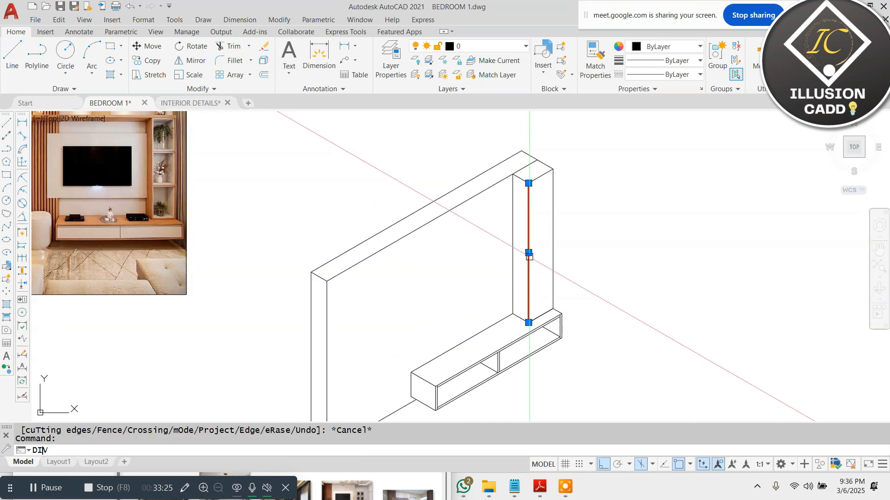
key(Return)
click(529, 256)
text(3)
key(Return)
key(Escape)
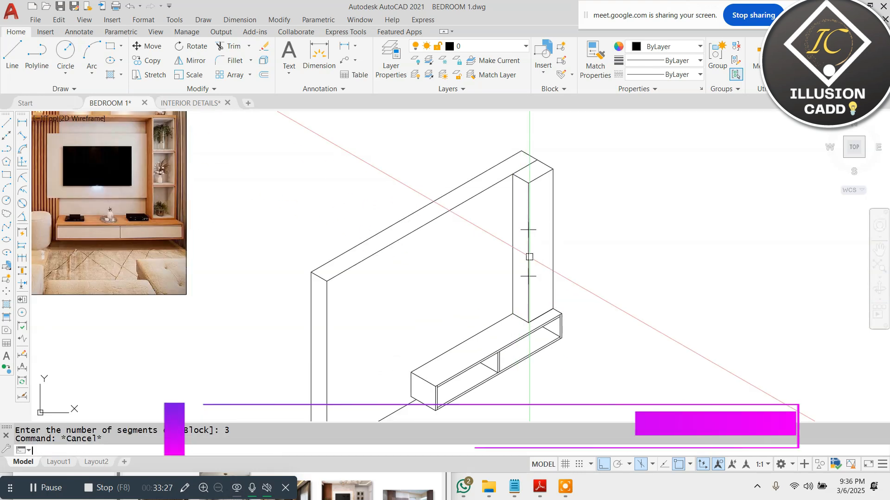
Step: Draw shelf lines parallel to the wall from both division points past the column's outer edge
scroll(530, 257, up, 2)
text(l)
key(Return)
click(524, 229)
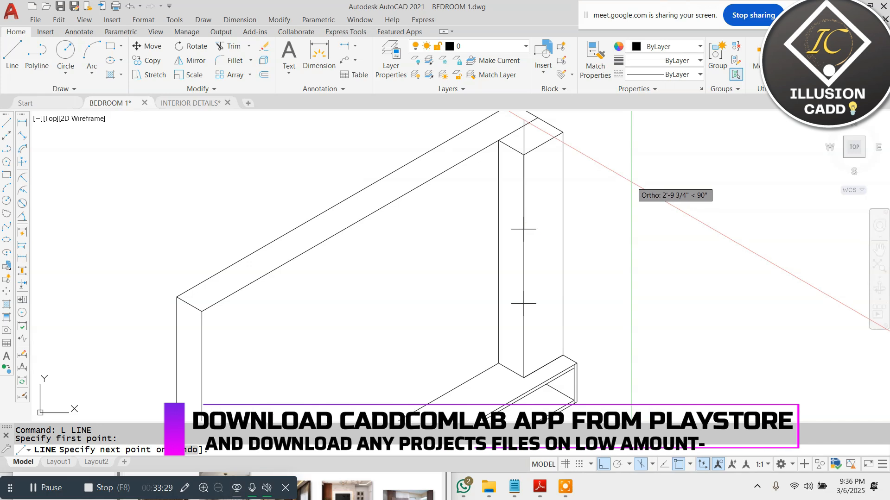
click(652, 155)
key(Return)
key(Return)
click(523, 304)
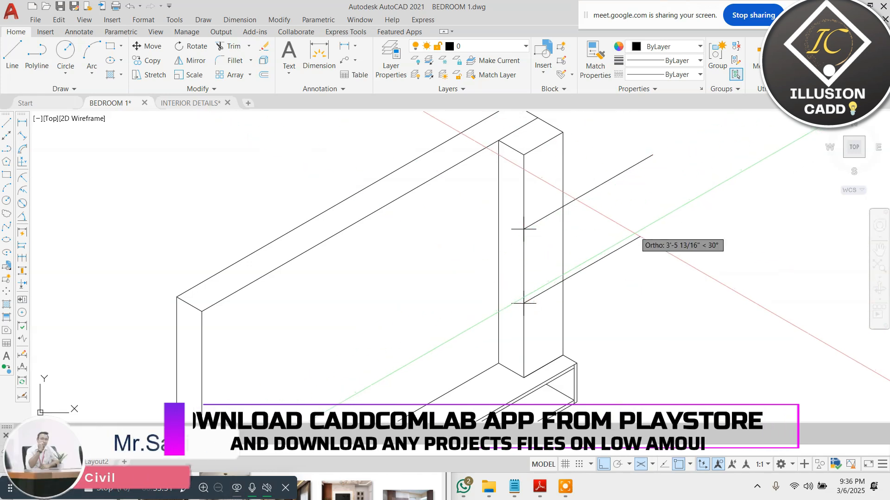
click(640, 236)
key(Escape)
Step: Trim the two shelf lines where they extend beyond the column's outer edge
text(tr)
key(Return)
key(Return)
click(635, 139)
click(598, 276)
key(Escape)
Step: Delete the upper division point marker from the column's front edge
click(510, 196)
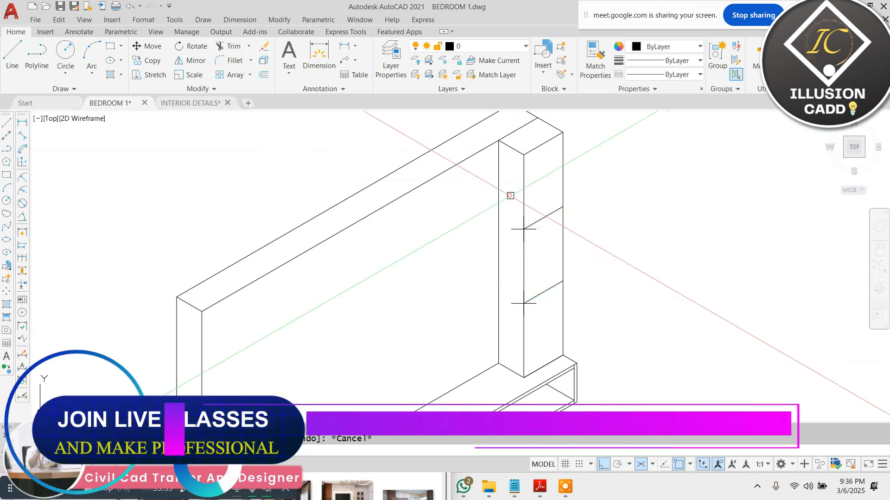
click(545, 301)
key(Delete)
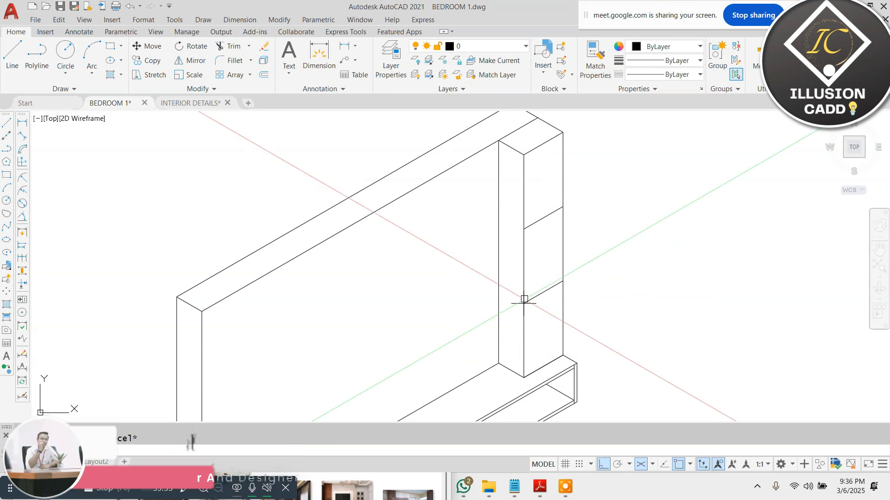
Step: Delete the lower division point marker from the column's front edge
click(526, 302)
key(Escape)
click(502, 280)
click(558, 336)
key(Delete)
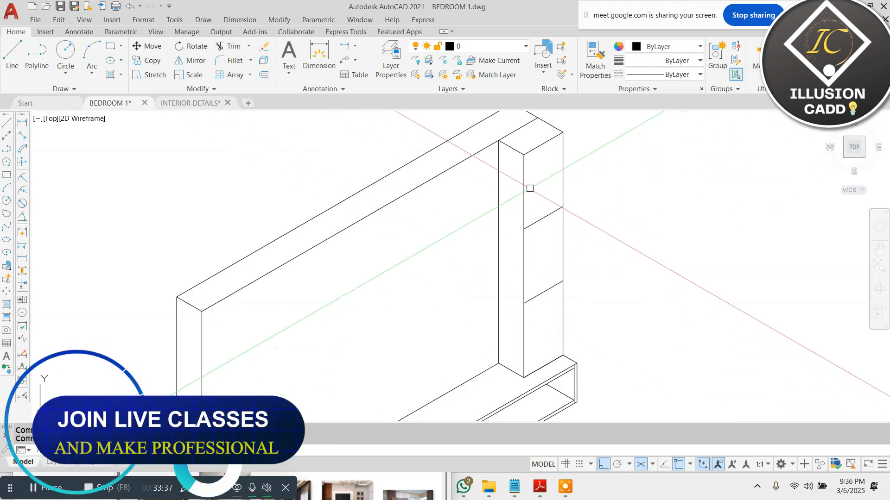
text(COPY Select objects:)
scroll(556, 142, up, 2)
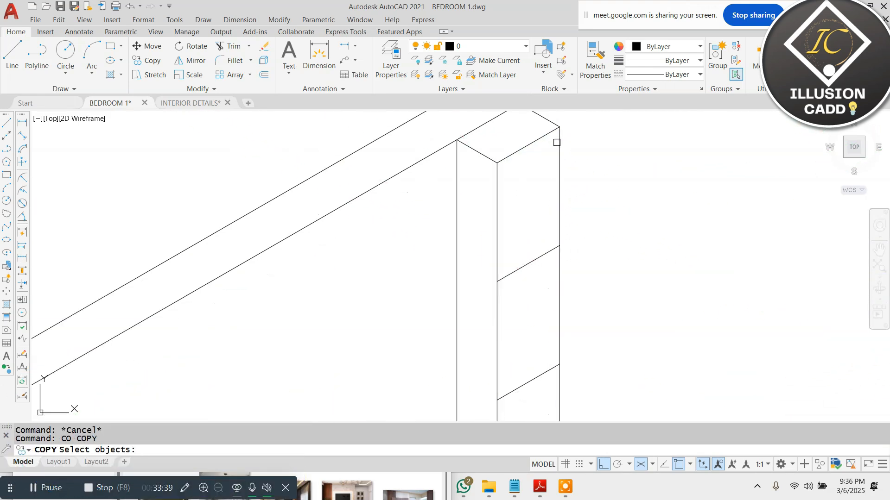
key(Return)
click(534, 150)
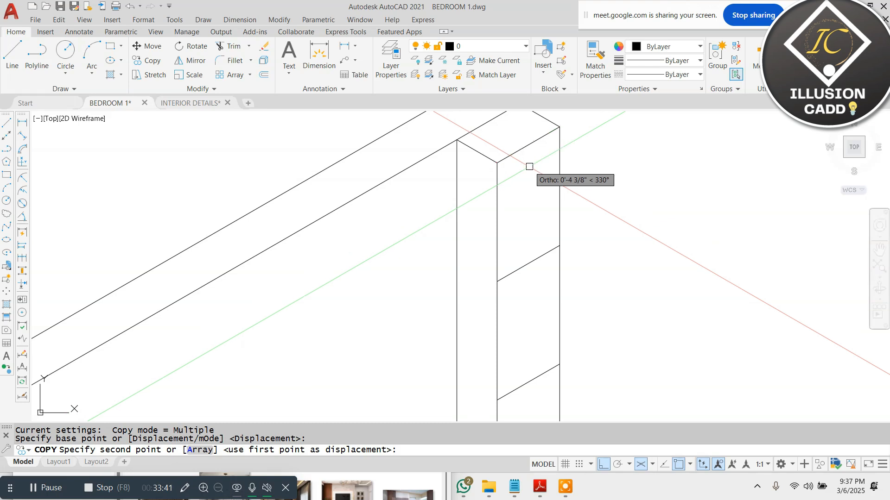
key(Escape)
key(Escape)
Step: Offset the top edge and inner vertical edge of the column's front face inward by 1 inch
text(1)
key(Return)
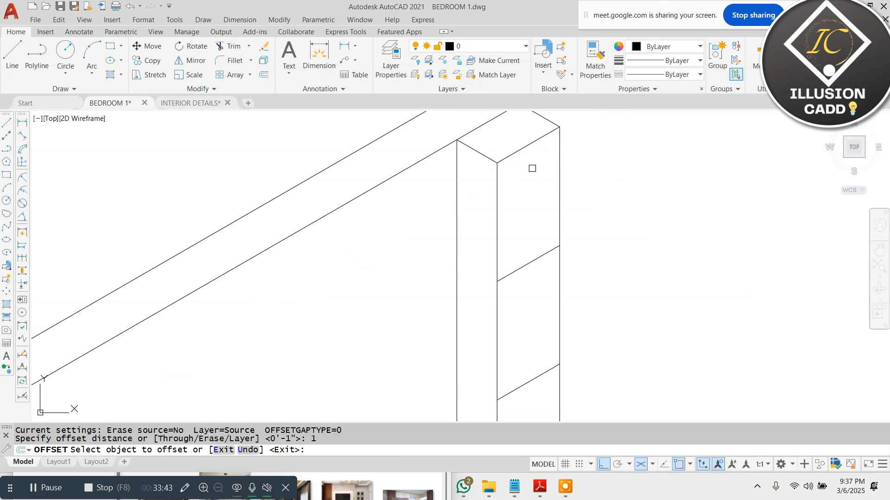
click(514, 154)
click(494, 207)
click(497, 217)
click(515, 227)
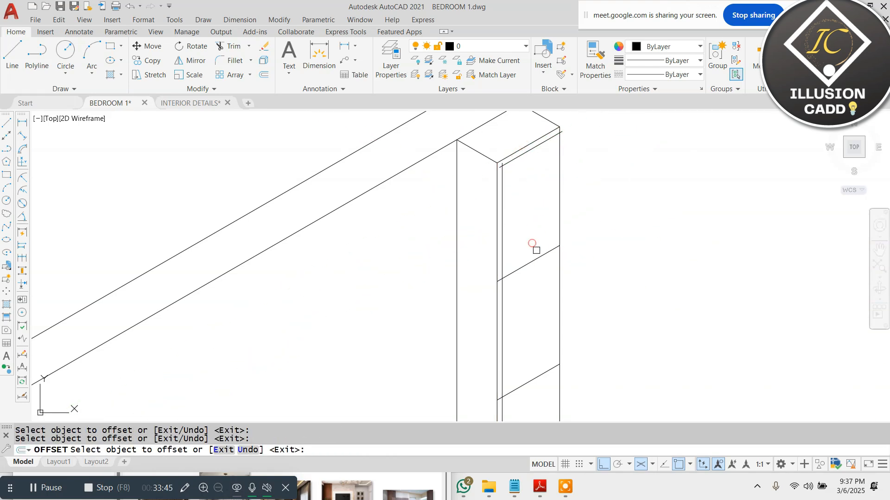
Step: Offset both shelf lines and the bottom edge upward and the outer vertical edge inward by 1 inch
click(533, 261)
click(538, 219)
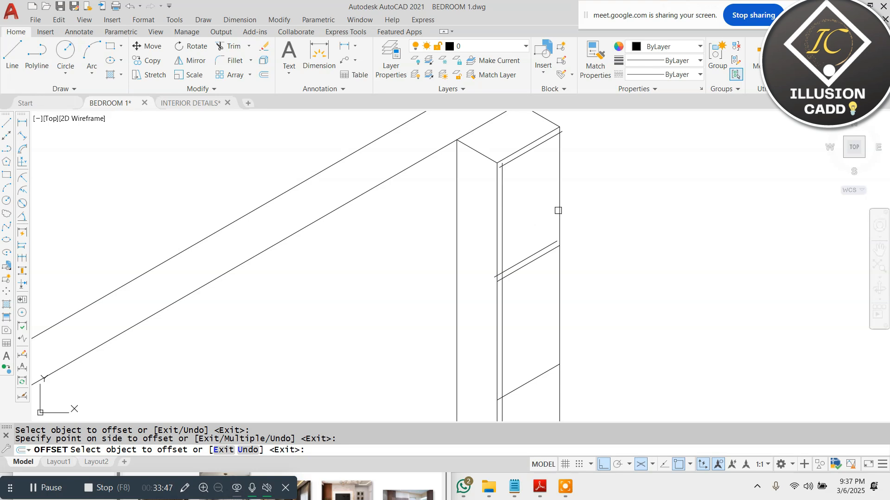
scroll(551, 210, down, 2)
scroll(500, 240, up, 2)
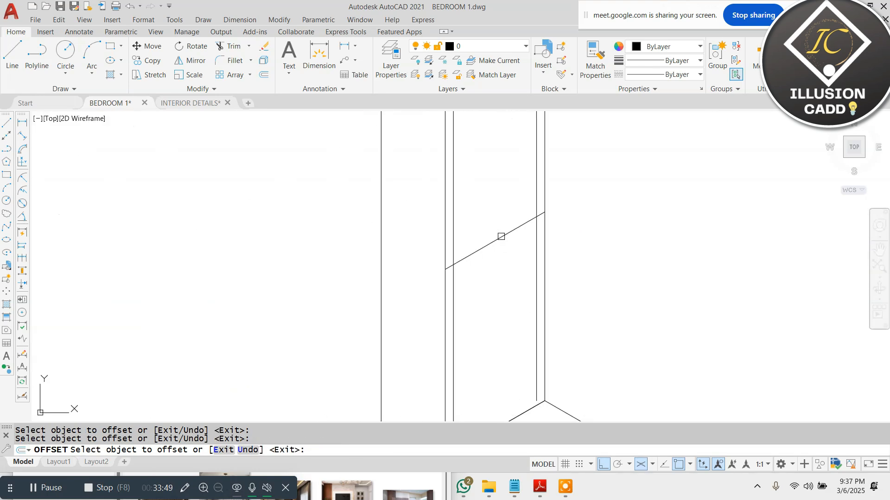
click(498, 235)
click(518, 250)
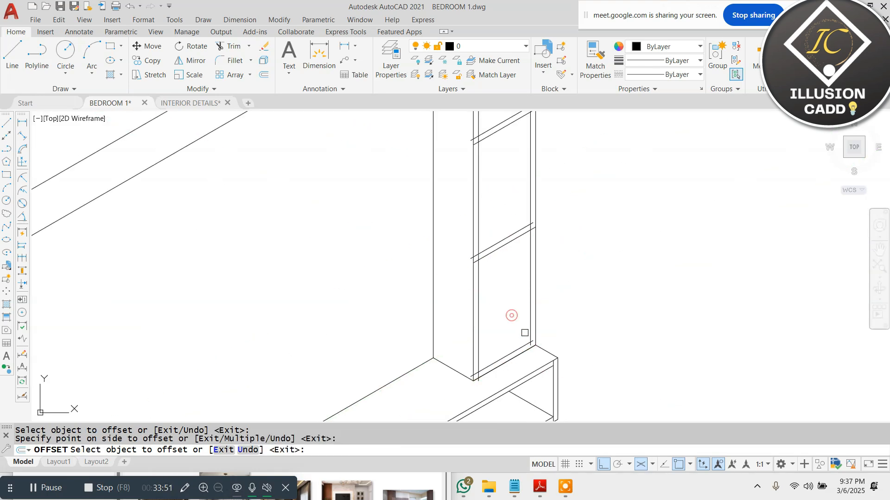
key(Escape)
Step: Trim the overlapping frame lines at both lower corners of the column's bottom opening
scroll(528, 362, up, 5)
text(tr)
key(Return)
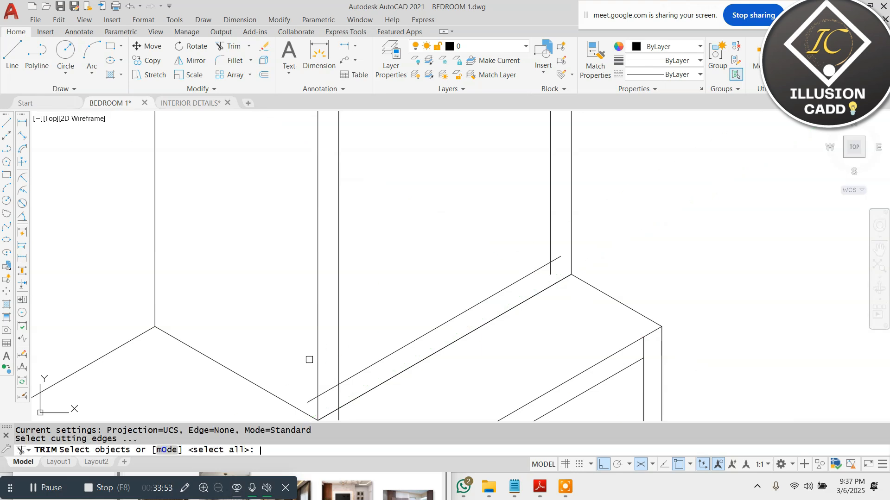
key(Return)
click(308, 401)
scroll(303, 401, down, 2)
middle_drag(300, 401, 332, 322)
scroll(345, 309, up, 5)
click(342, 295)
click(377, 269)
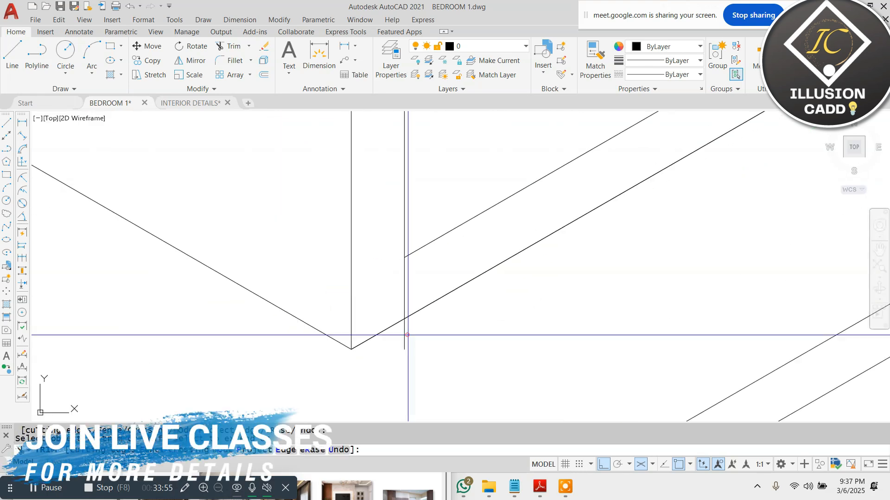
click(408, 336)
scroll(406, 292, down, 2)
scroll(518, 246, up, 3)
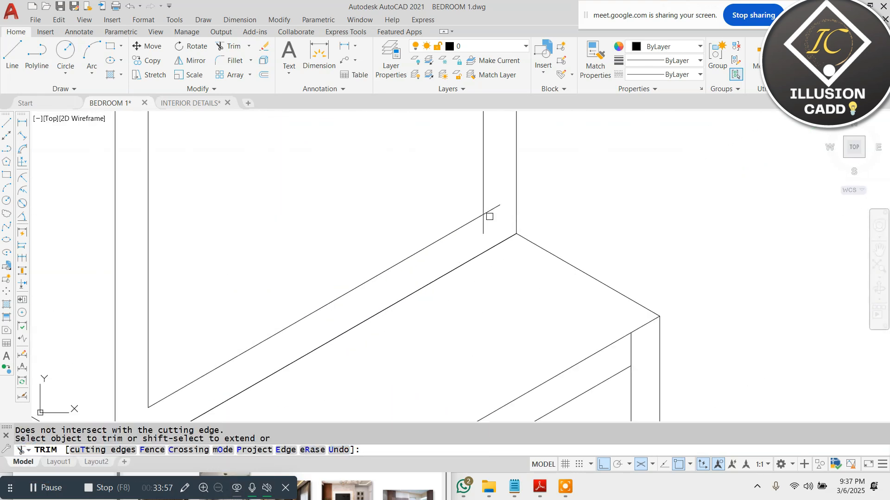
click(482, 226)
Step: Trim the lower shelf's double lines and the inner frame edges where they cross at both ends
scroll(482, 226, down, 2)
scroll(477, 178, up, 4)
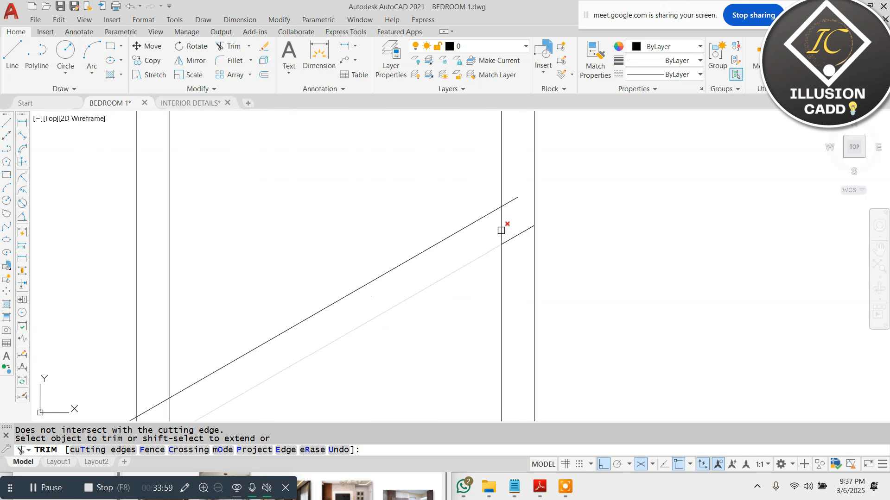
click(513, 199)
scroll(522, 236, down, 3)
scroll(394, 304, up, 3)
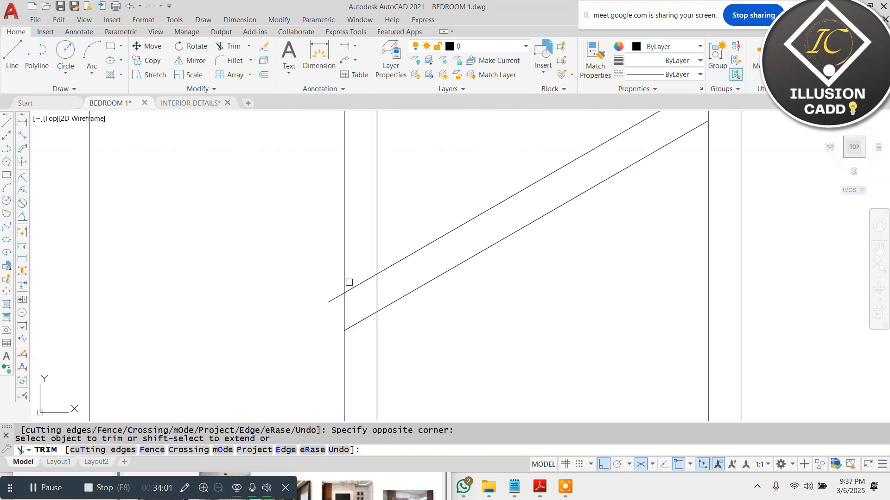
click(372, 302)
scroll(454, 333, down, 4)
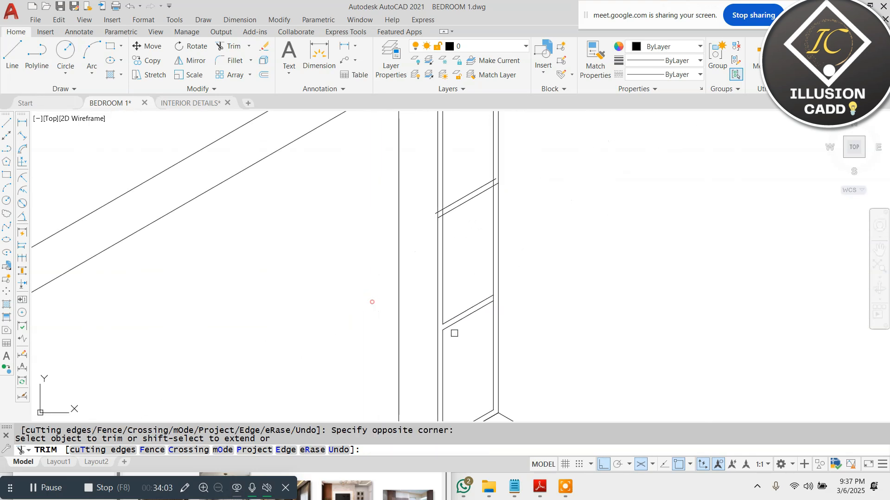
Step: Trim the upper shelf's double lines and the inner frame edges where they cross at both ends
scroll(447, 203, up, 8)
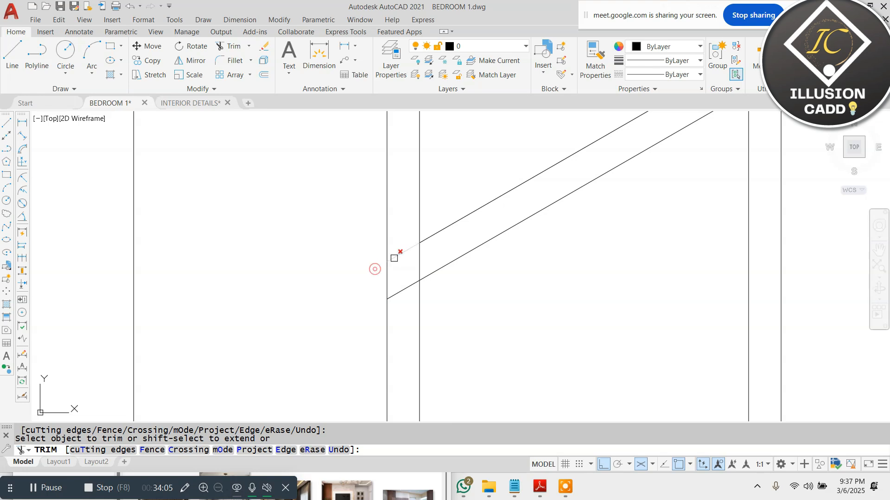
click(420, 257)
scroll(419, 252, down, 4)
scroll(559, 185, up, 4)
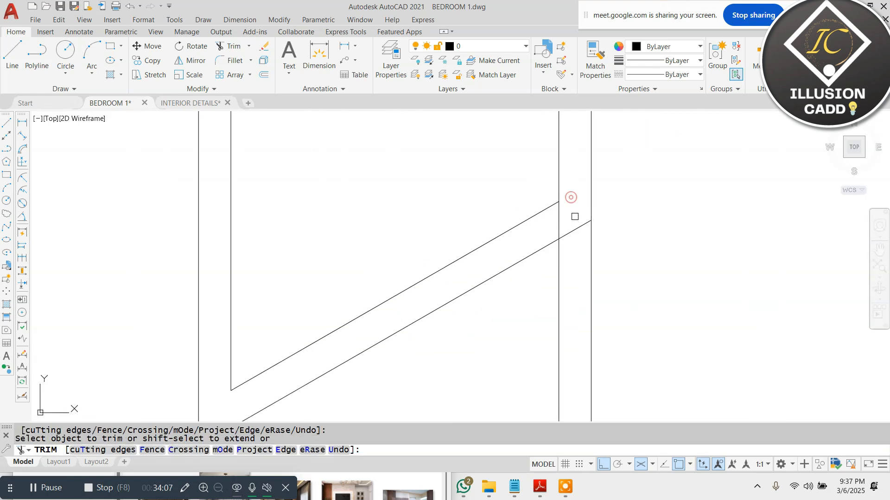
click(553, 220)
scroll(505, 259, down, 4)
click(530, 242)
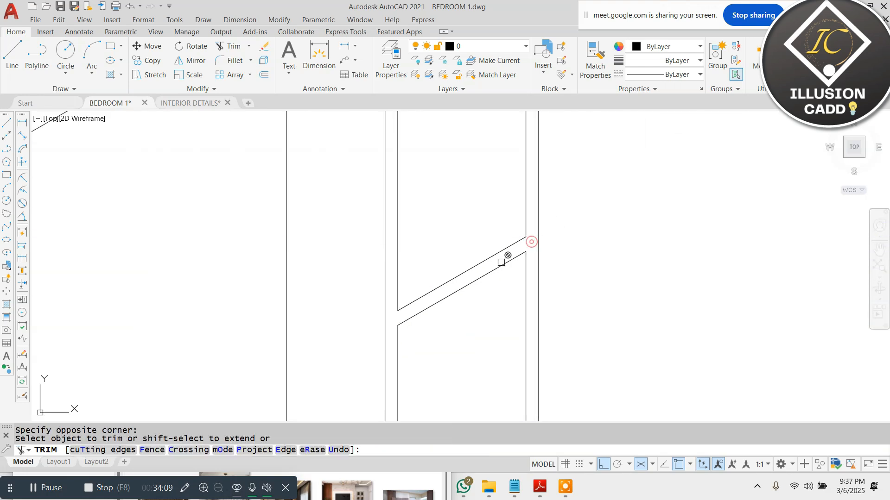
Step: Trim the inner frame lines that overshoot at both upper corners of the column's top opening
scroll(499, 263, down, 2)
scroll(492, 150, down, 3)
scroll(427, 141, up, 4)
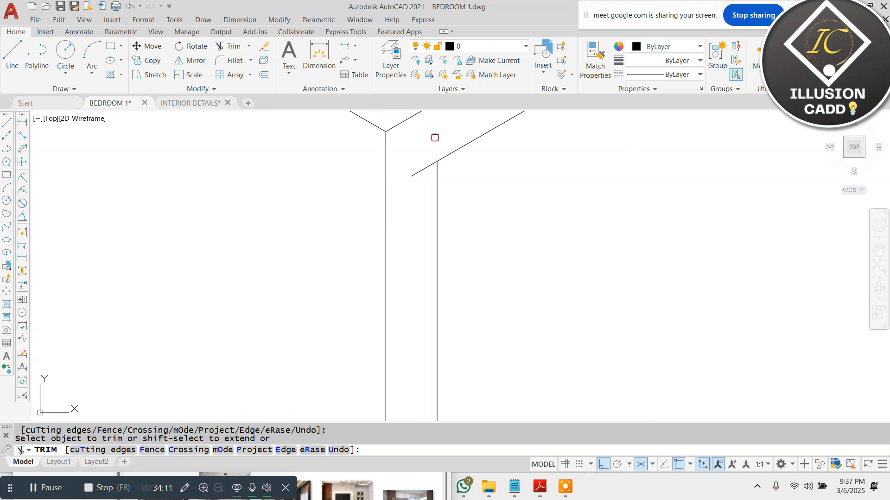
scroll(417, 167, down, 3)
scroll(533, 132, up, 6)
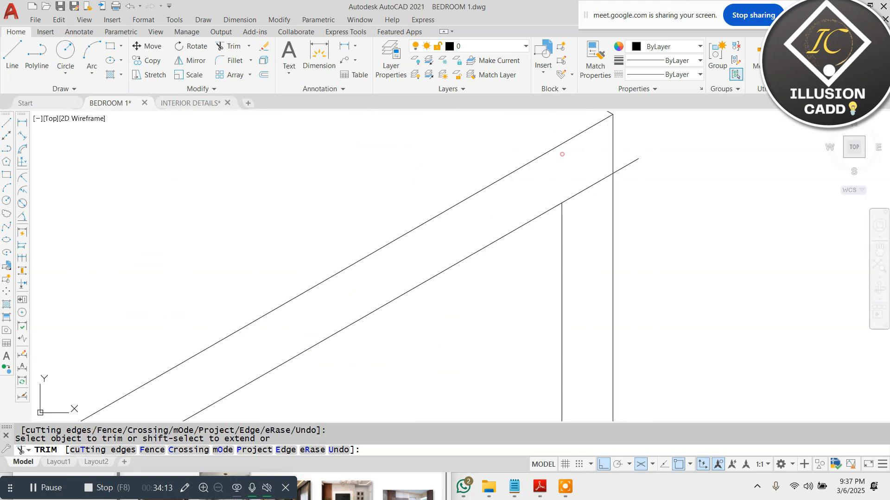
scroll(518, 151, down, 2)
key(Escape)
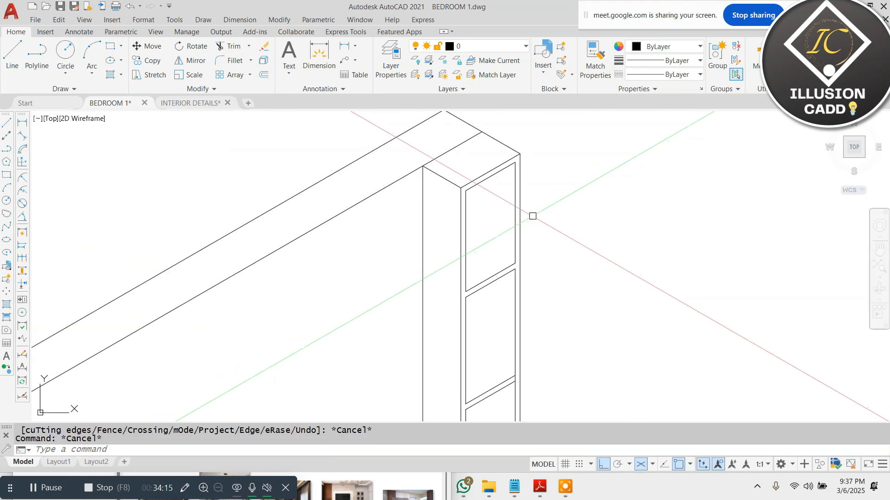
Step: Draw depth lines at 150° from the lower outer corners of the top and middle openings past the opposite frame edge
scroll(505, 227, down, 3)
text(l)
key(Return)
scroll(502, 240, up, 5)
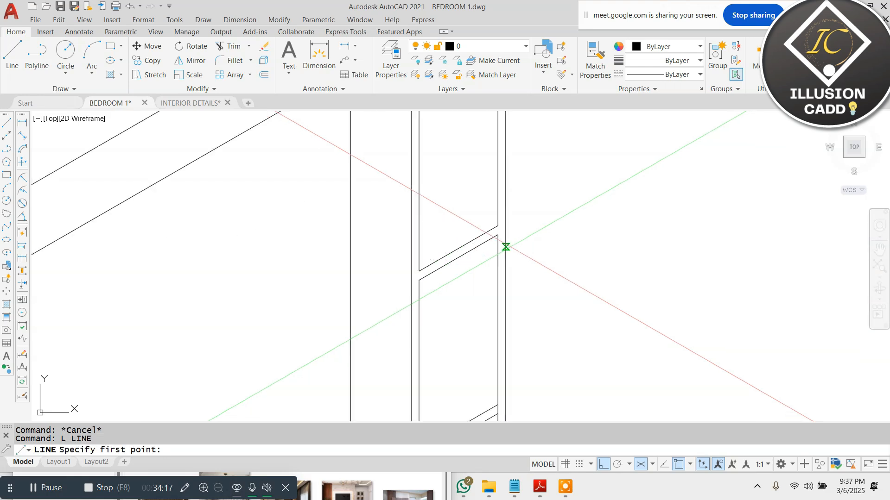
click(490, 212)
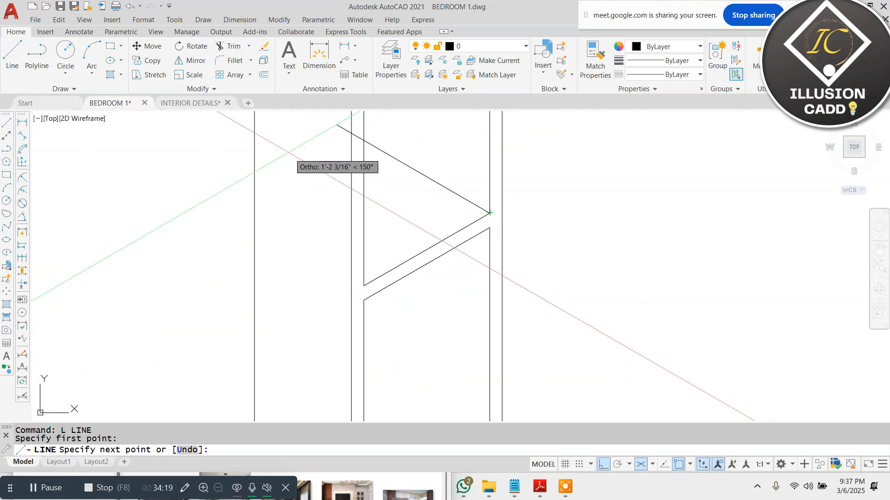
scroll(283, 150, down, 2)
key(Escape)
scroll(416, 212, up, 3)
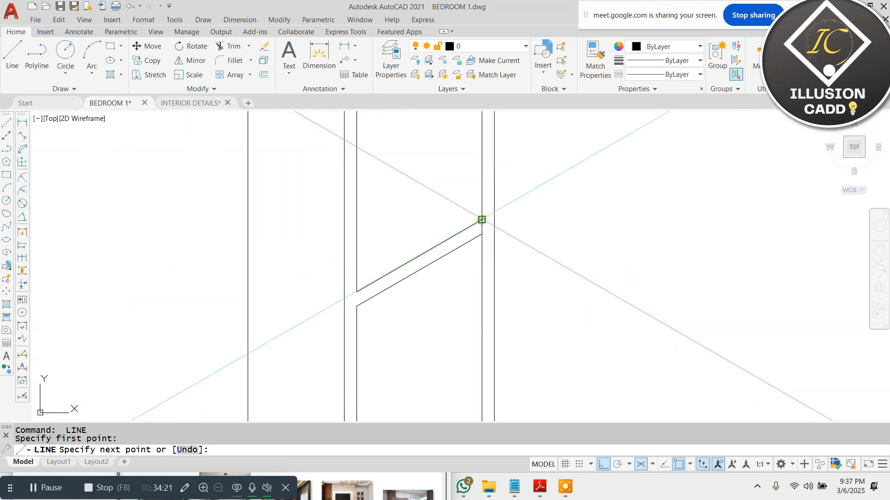
click(258, 159)
key(Escape)
scroll(421, 184, down, 5)
key(Escape)
Step: Try to draw a depth line from the bottom opening's lower outer corner, and erase that line
scroll(445, 290, up, 5)
key(space)
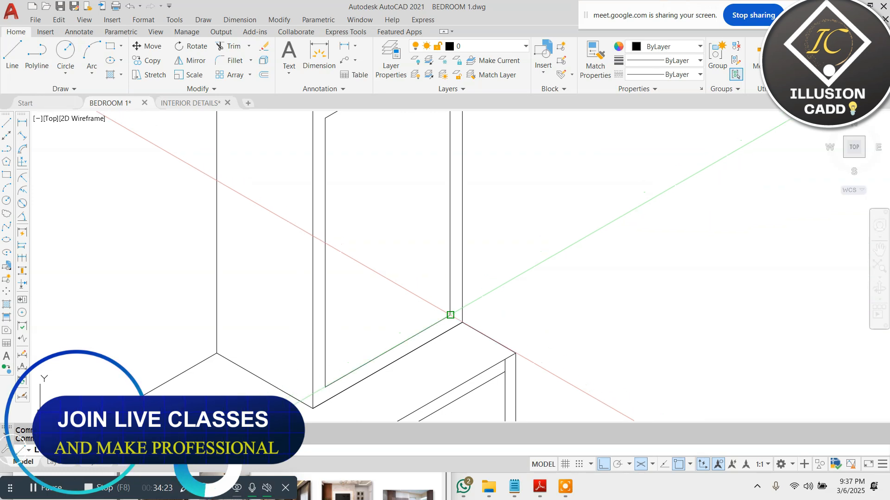
click(450, 315)
click(217, 213)
key(Escape)
text(tr)
key(space)
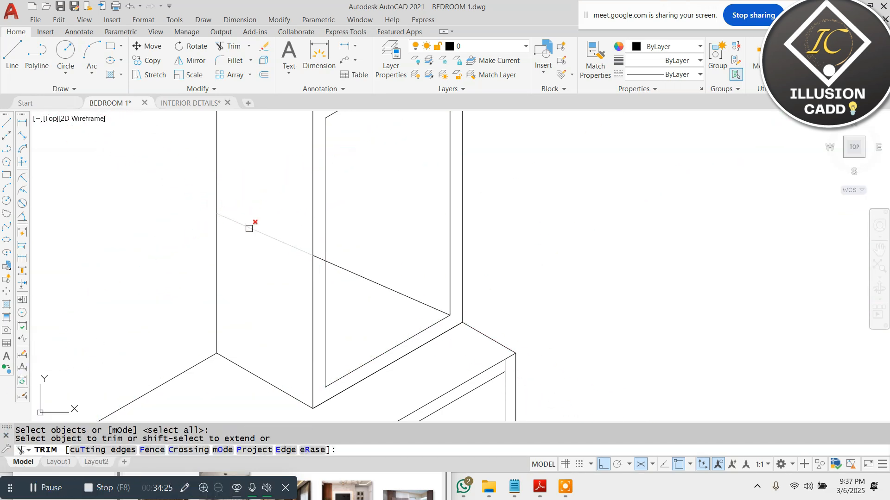
key(Escape)
click(249, 228)
text(e)
key(space)
Step: Draw a depth line along the isometric axis from the bottom opening's lower outer corner past the opposite frame edge
text(l)
key(space)
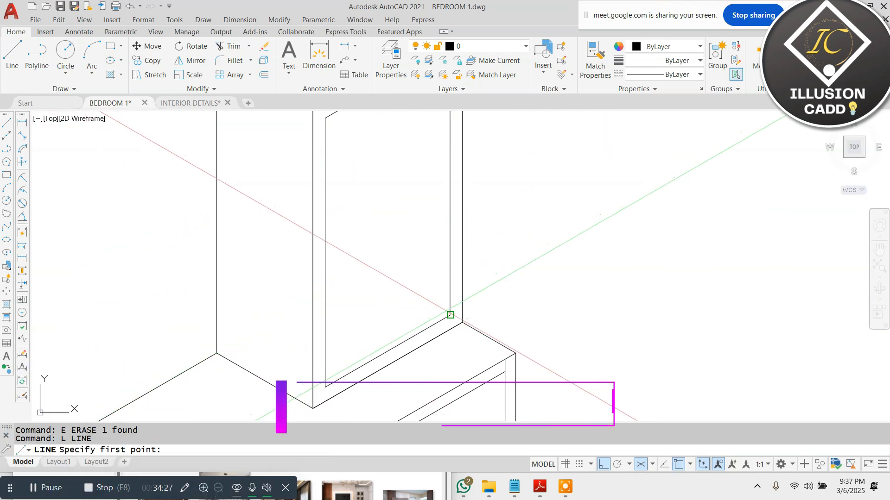
click(450, 315)
click(226, 186)
key(Escape)
Step: Trim the bottom opening's depth line back to the inner edge of the column frame
text(tr)
key(space)
click(245, 203)
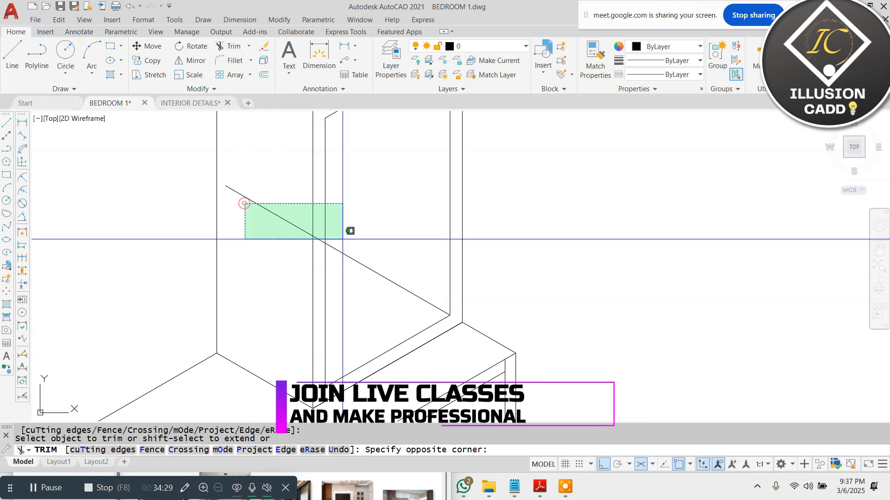
click(226, 186)
scroll(309, 243, up, 4)
click(338, 226)
click(326, 246)
scroll(355, 280, down, 8)
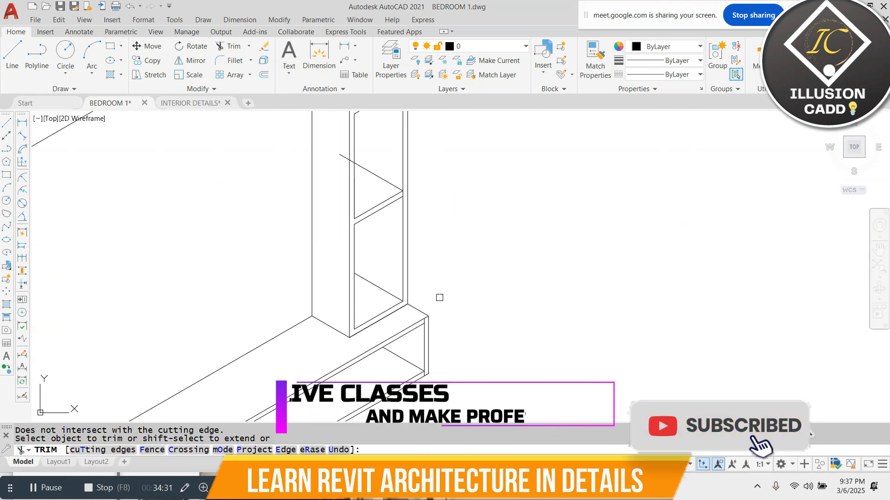
Step: Trim the depth lines of the middle and top openings back to the inner frame edge
scroll(439, 297, up, 4)
click(338, 215)
scroll(391, 250, down, 8)
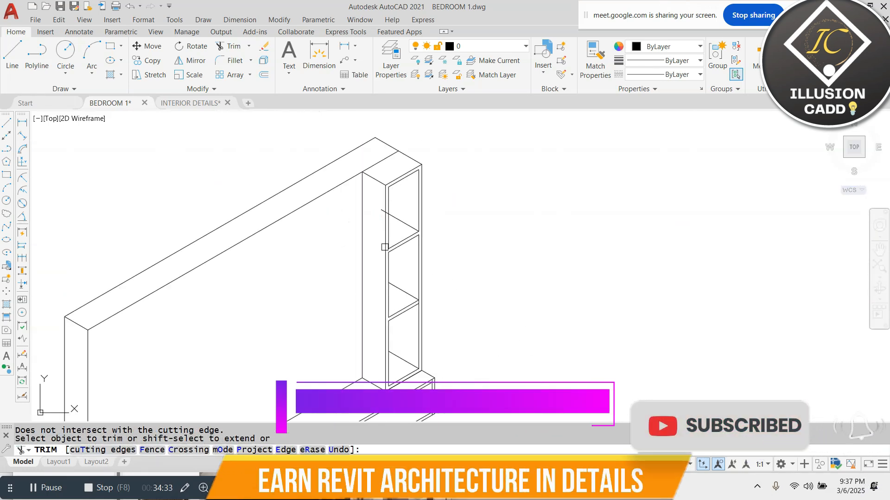
scroll(388, 238, up, 6)
click(360, 199)
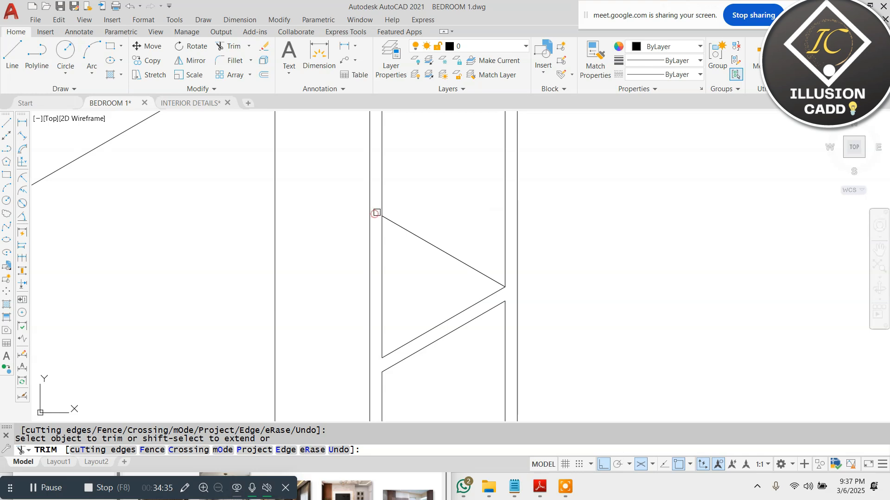
click(376, 213)
scroll(532, 224, down, 5)
scroll(535, 227, down, 2)
key(Escape)
scroll(448, 298, up, 2)
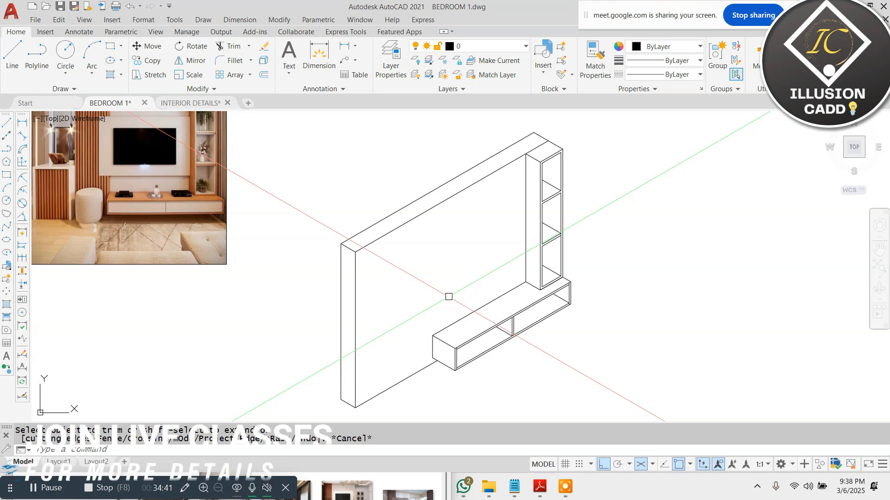
scroll(385, 252, down, 4)
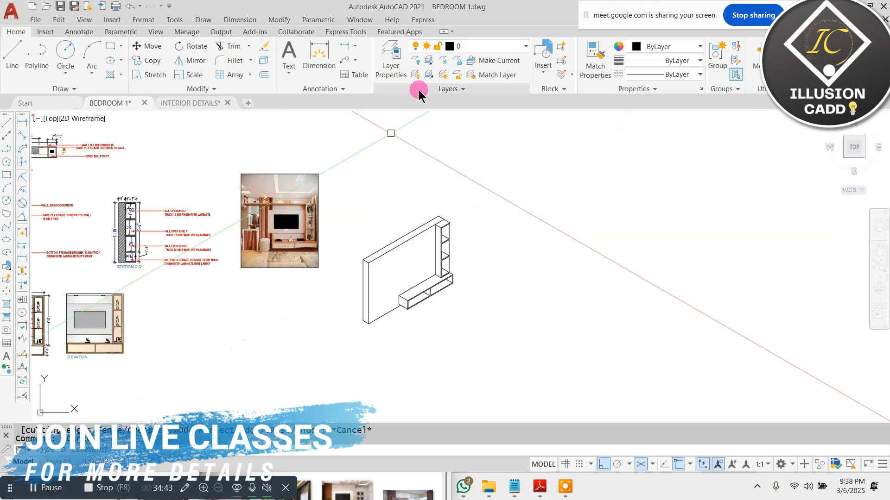
scroll(374, 294, up, 2)
text(rec)
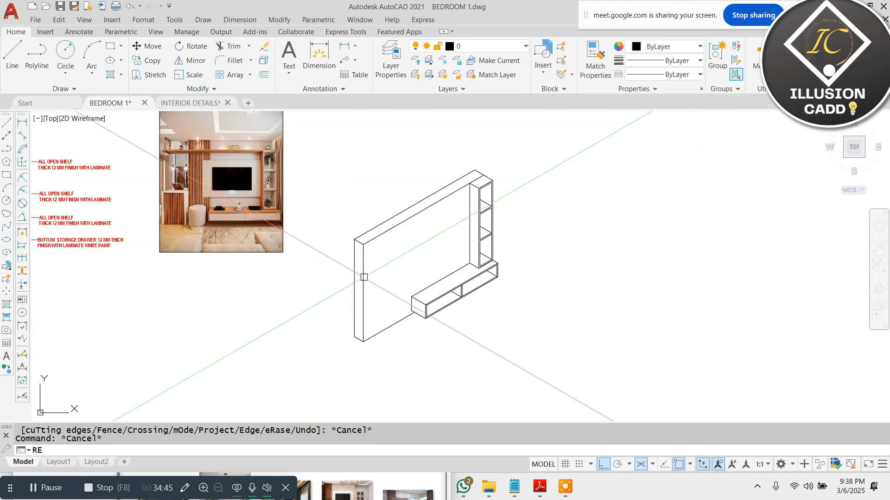
key(Return)
scroll(369, 238, up, 3)
click(373, 239)
scroll(371, 269, down, 3)
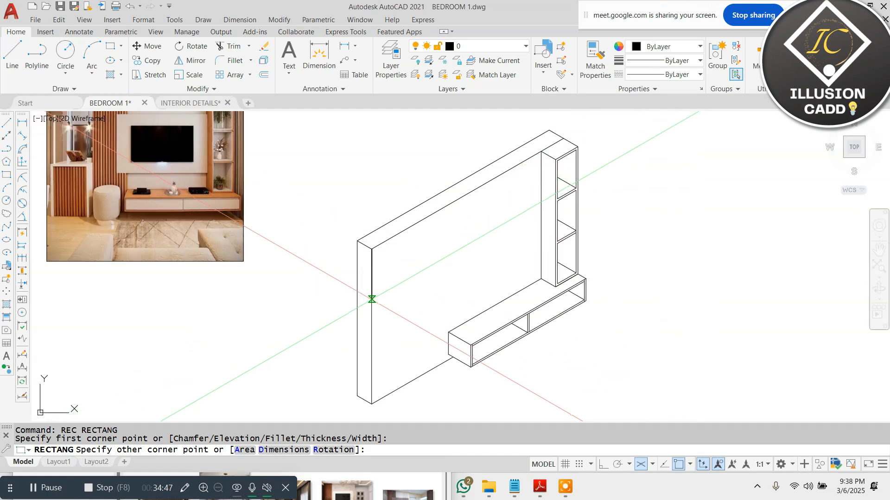
key(Escape)
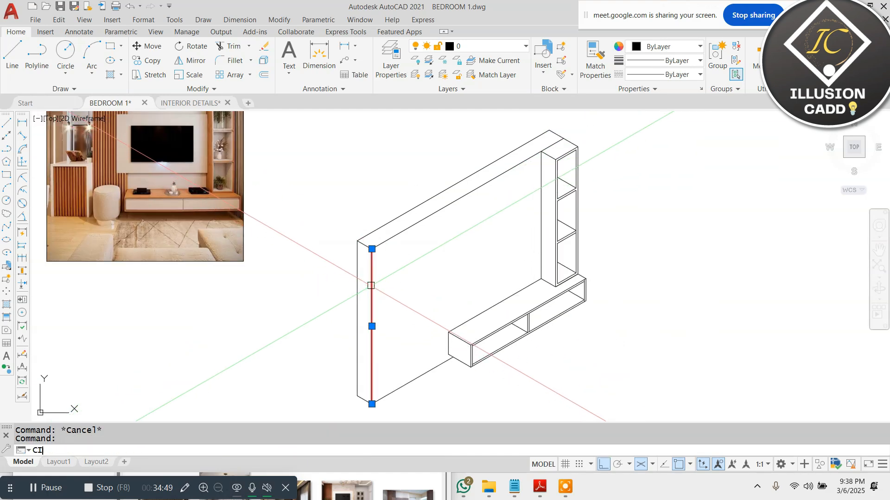
Step: Copy the wall panel's front vertical edge 2" along the panel's length to mark the slat width
scroll(372, 285, up, 3)
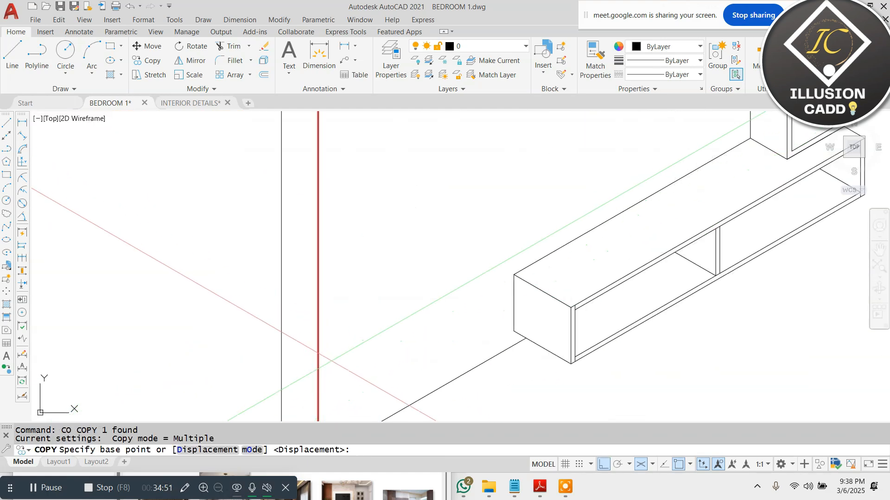
click(377, 366)
text(2)
key(Return)
key(Escape)
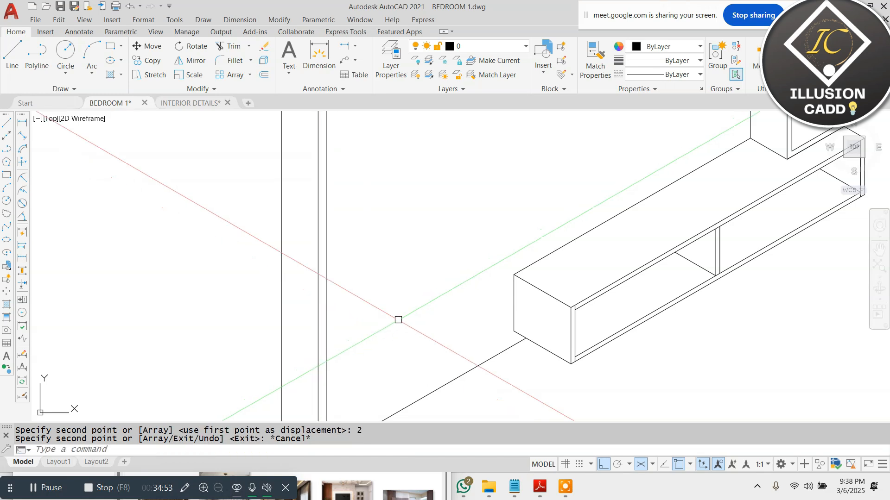
Step: Draw a short depth line outward from the panel's lower front corner, continuing with a line parallel to the panel's bottom edge
scroll(399, 306, down, 3)
scroll(384, 359, up, 2)
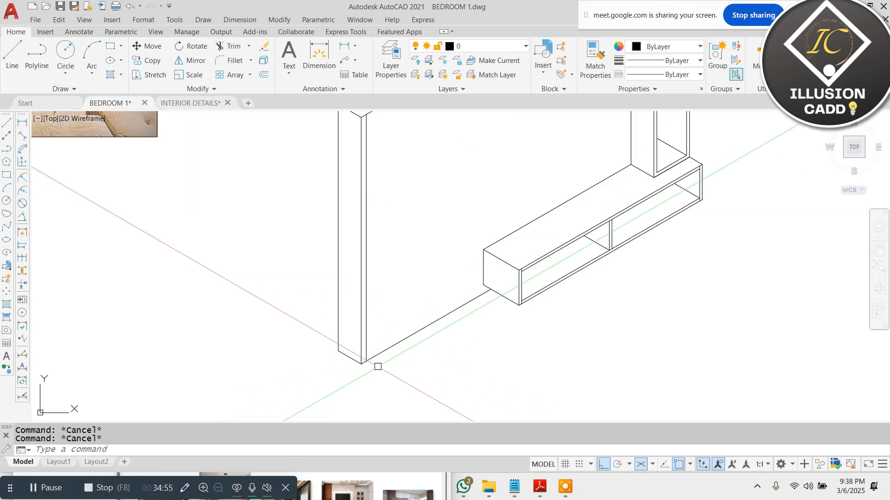
text(l)
key(Return)
scroll(378, 366, up, 5)
click(313, 361)
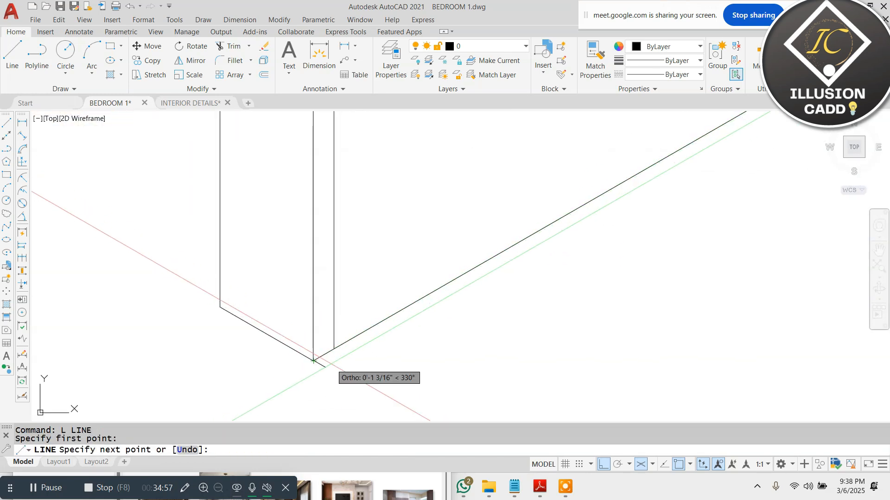
scroll(332, 367, up, 2)
click(374, 348)
key(Escape)
Step: Draw a depth line from the lower end of the copied edge past the slat's lower front line
key(Return)
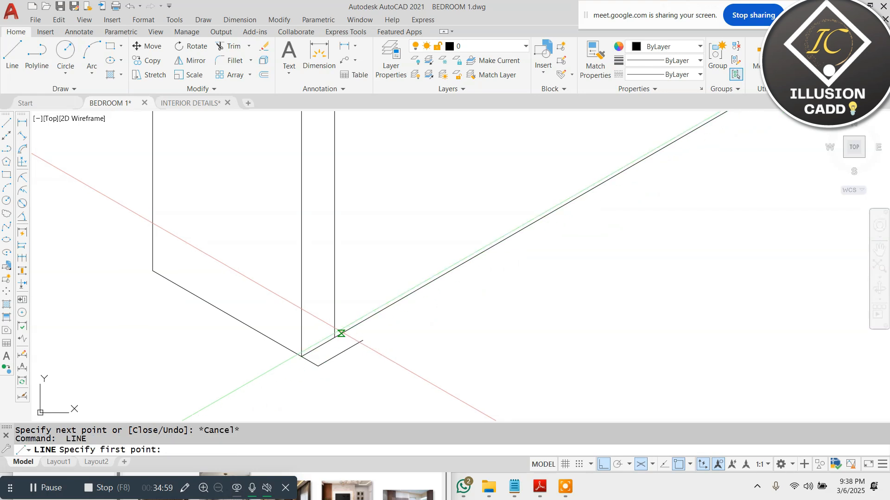
click(335, 338)
click(376, 371)
key(Escape)
Step: Trim the two crossing lines at the slat's base so they meet in a clean corner
text(tr)
key(Return)
key(Return)
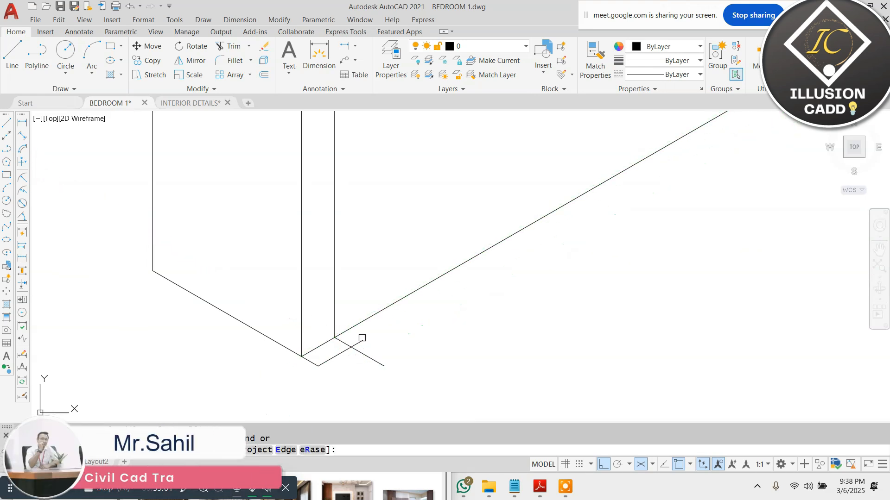
click(362, 339)
click(363, 349)
click(364, 354)
click(364, 353)
key(Escape)
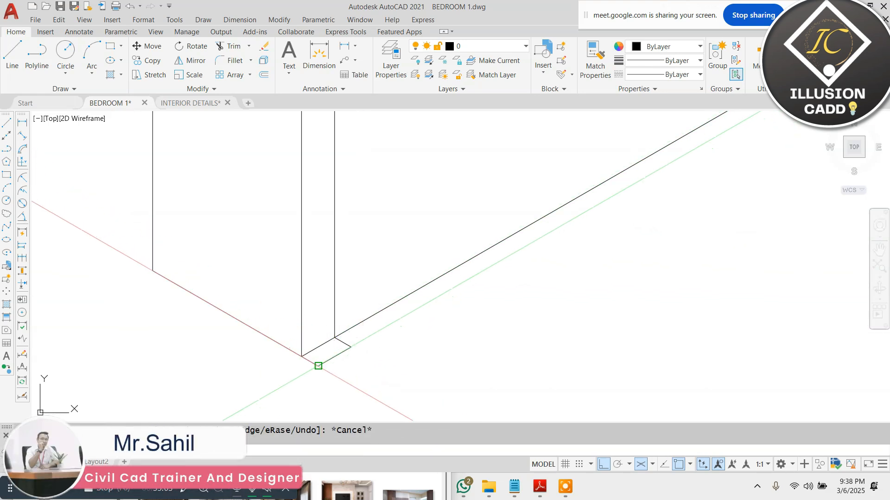
Step: Draw a vertical line about 7'-0" tall up from the slat's nearest lower outer corner
key(F5)
scroll(345, 344, down, 5)
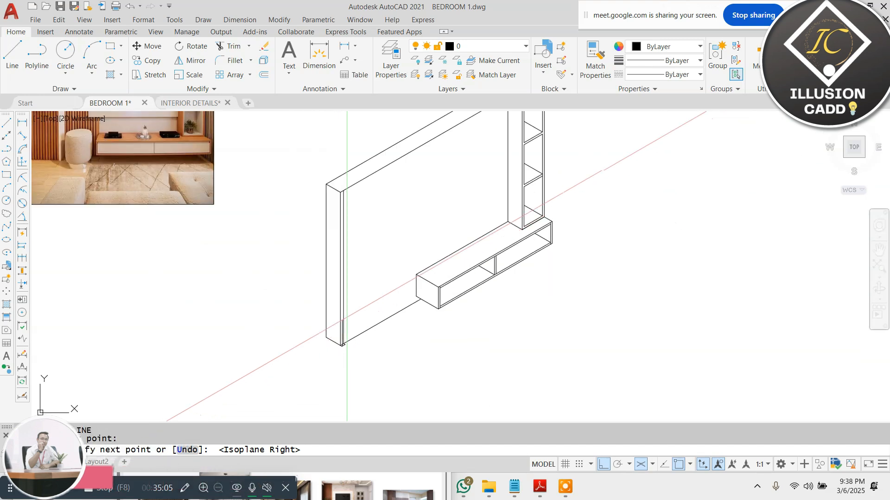
scroll(360, 167, up, 4)
scroll(262, 342, up, 6)
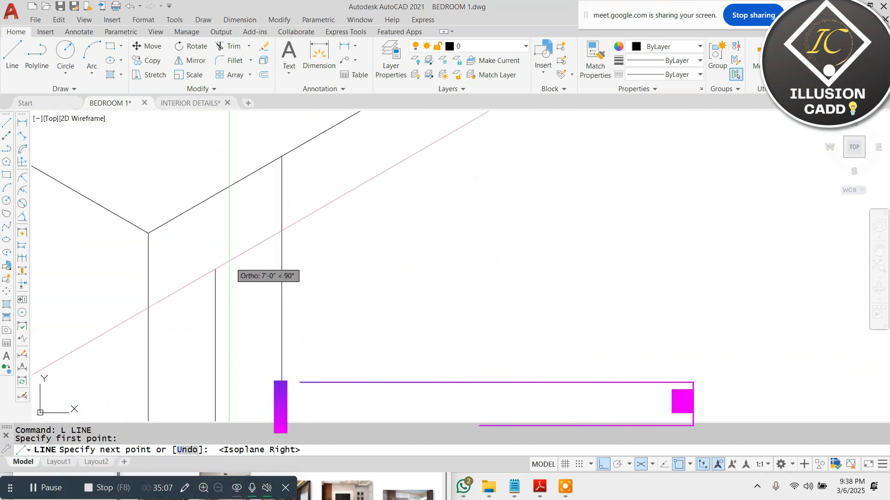
key(Escape)
Step: Draw a depth line along the isometric axis from the panel's upper front corner past the slat's vertical line
key(Return)
click(148, 233)
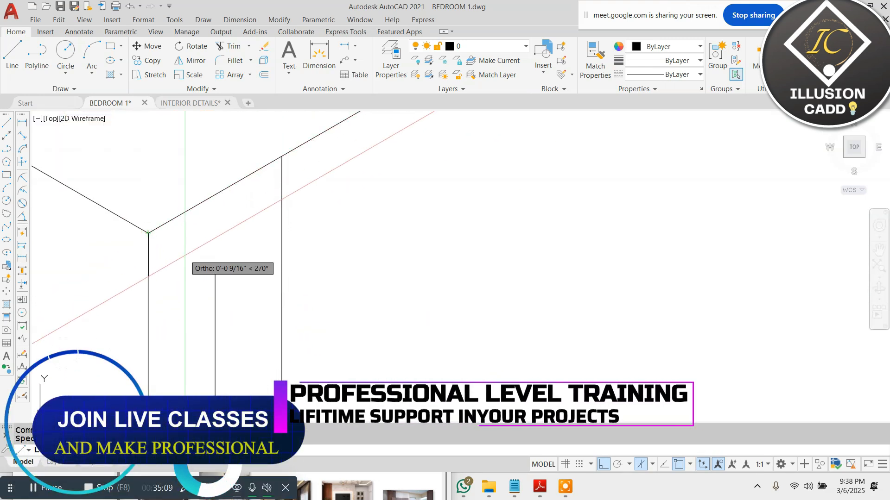
key(F5)
key(Escape)
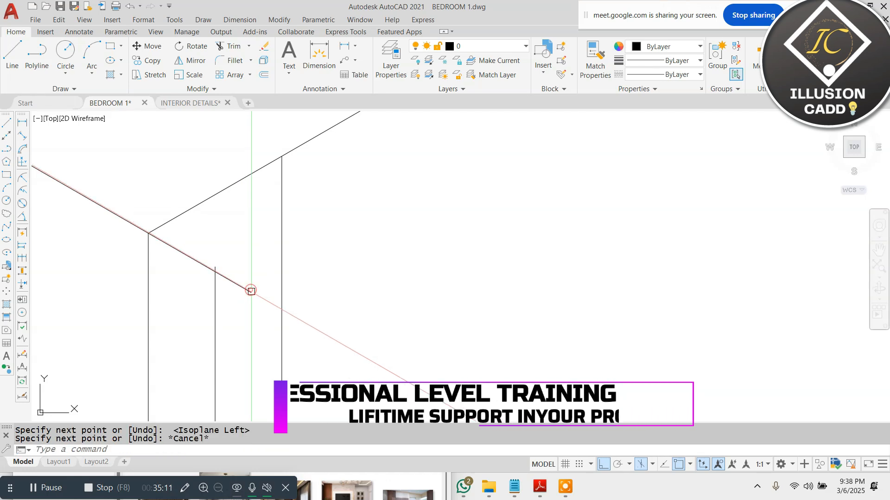
Step: Trim the upper depth line and the slat's vertical line where they cross to form the top corner
scroll(259, 274, down, 1)
text(TR)
key(Return)
key(Return)
scroll(223, 267, up, 6)
click(253, 283)
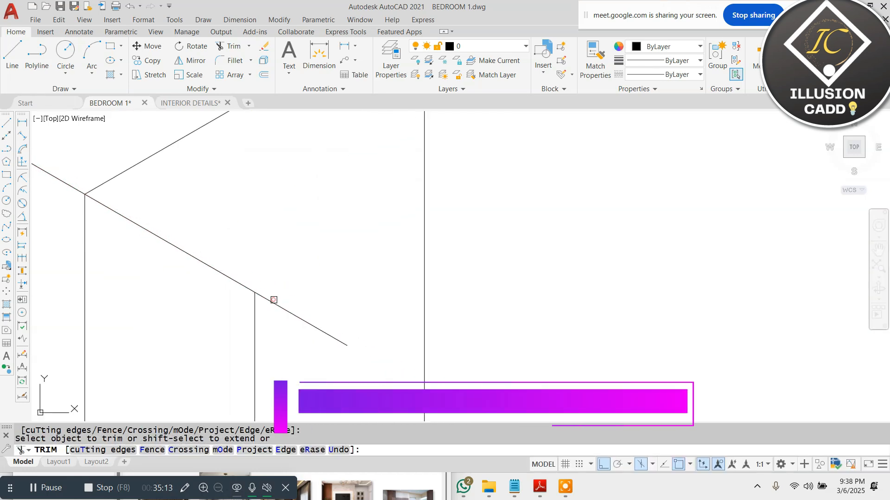
click(276, 303)
key(Escape)
Step: Draw the slat's upper front edge from its top outer corner, parallel to the panel's top edge and past the copied edge
scroll(278, 298, down, 6)
text(L)
key(Return)
click(272, 296)
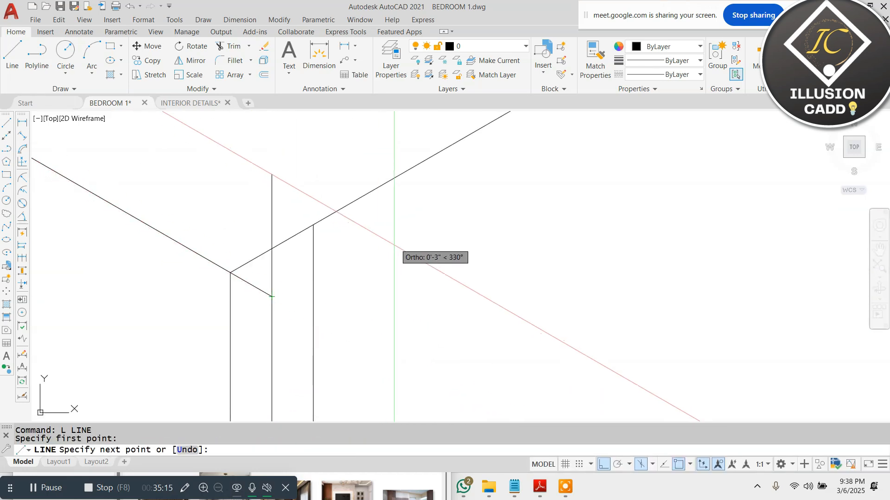
key(F5)
click(414, 222)
key(Escape)
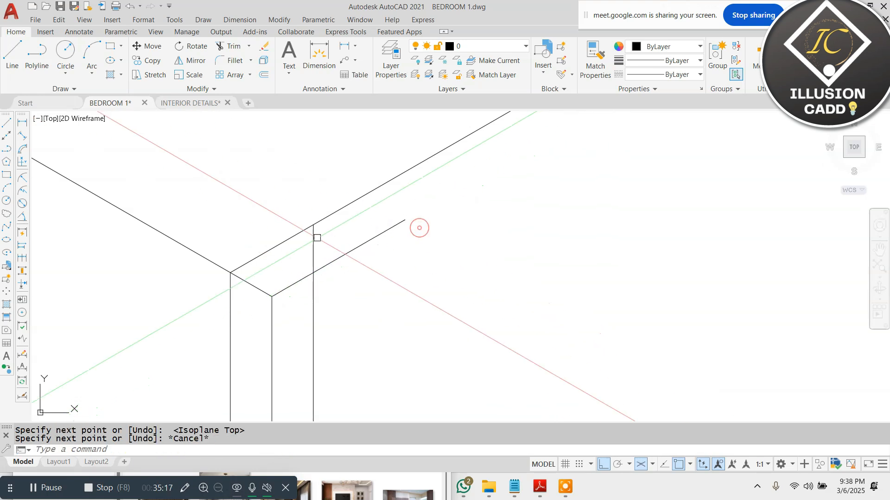
key(Return)
click(313, 224)
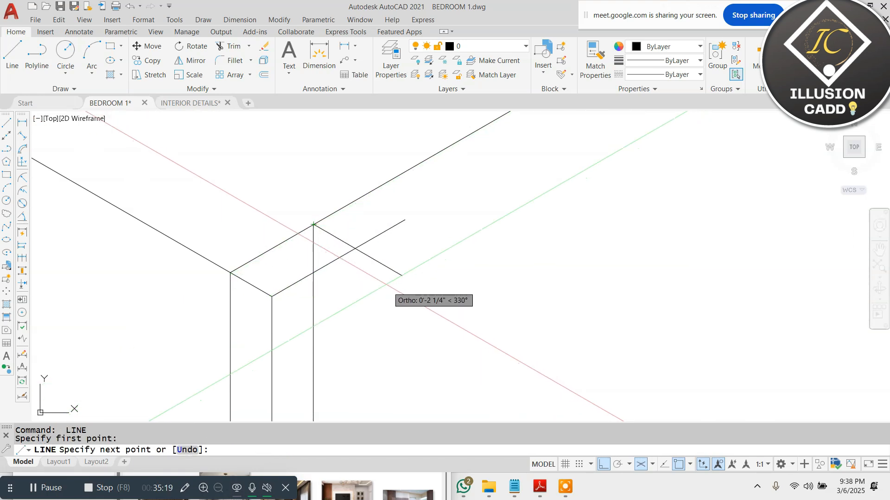
key(Escape)
Step: Draw a vertical line from the slat's other lower outer corner up past the panel's top edge
scroll(375, 313, down, 6)
scroll(315, 357, up, 8)
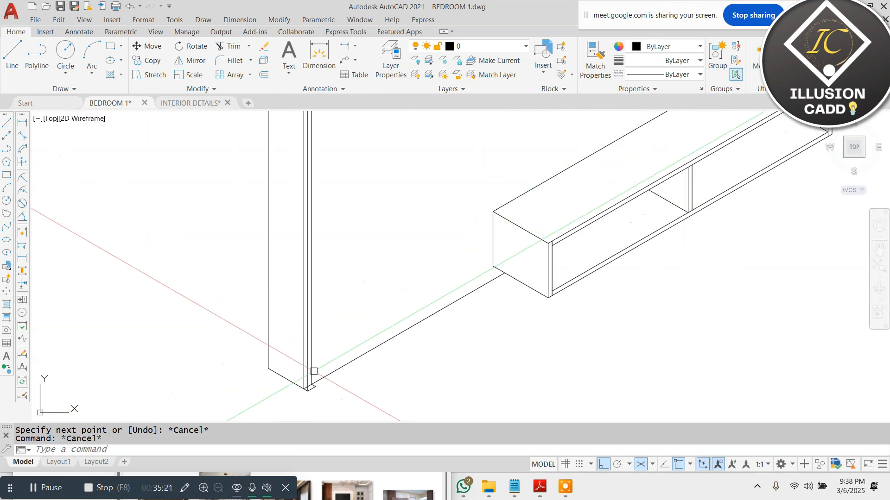
scroll(305, 361, up, 4)
key(Return)
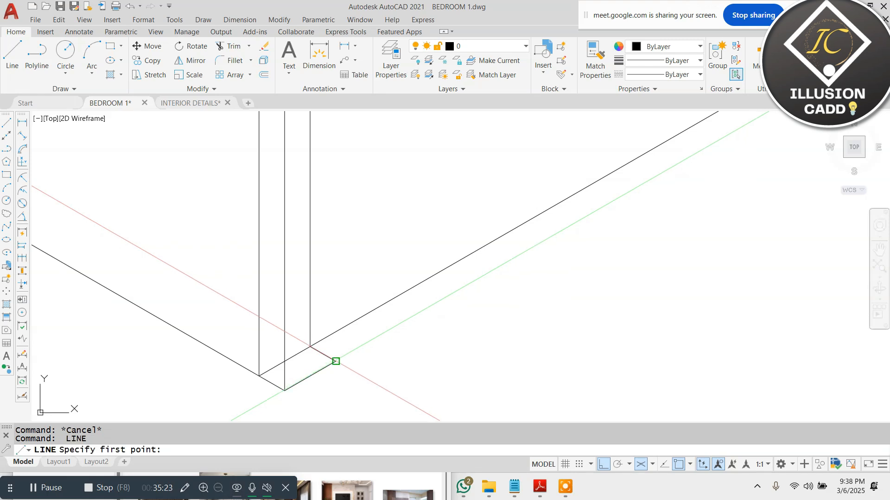
click(315, 365)
key(F5)
scroll(327, 325, down, 6)
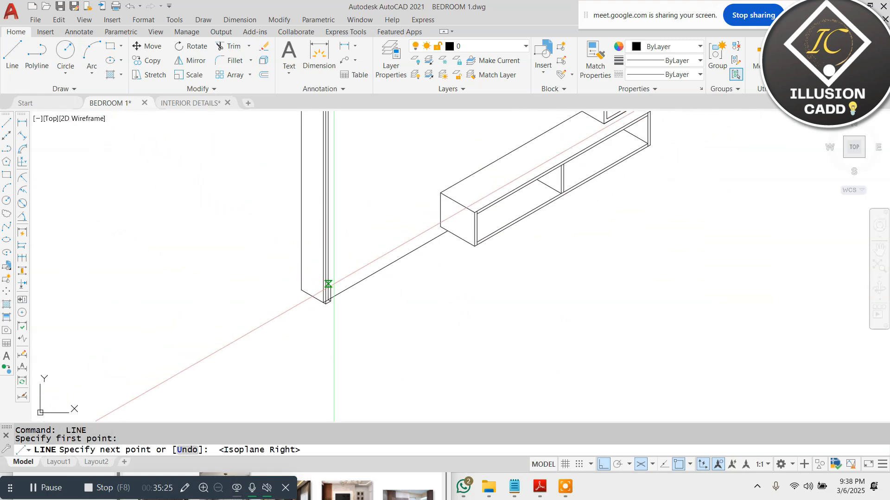
scroll(307, 201, up, 5)
click(312, 167)
key(Escape)
key(Escape)
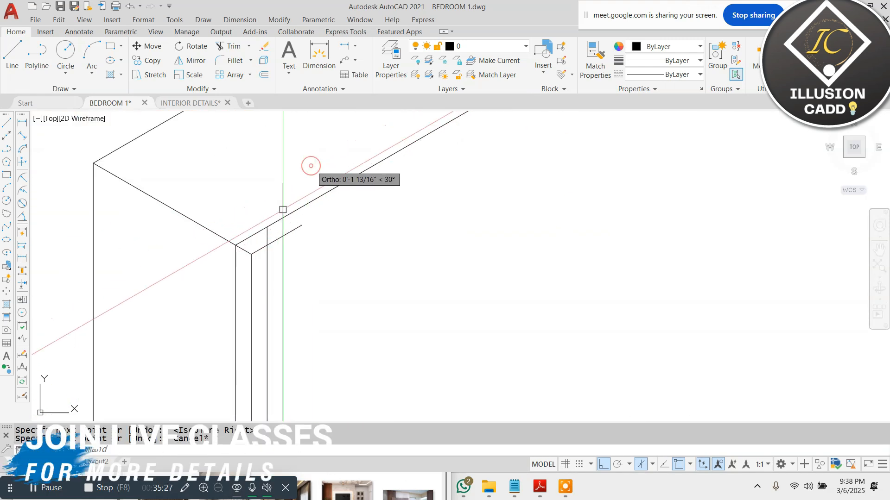
key(Return)
scroll(262, 238, up, 4)
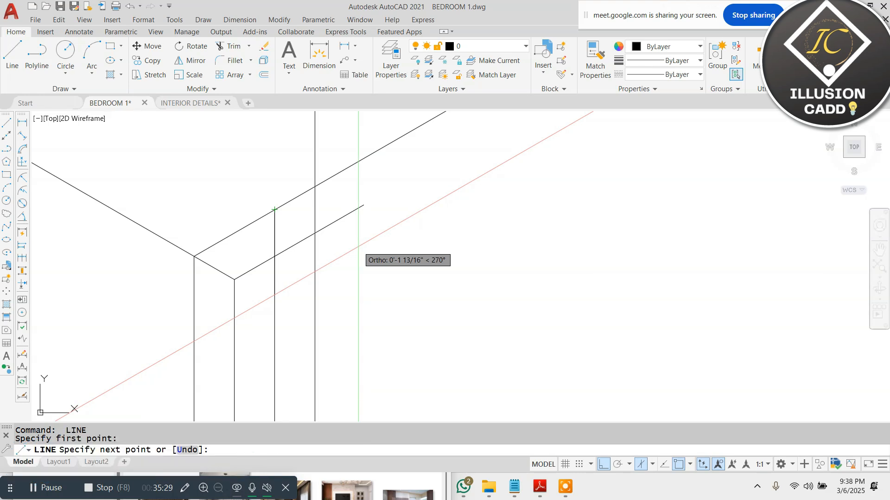
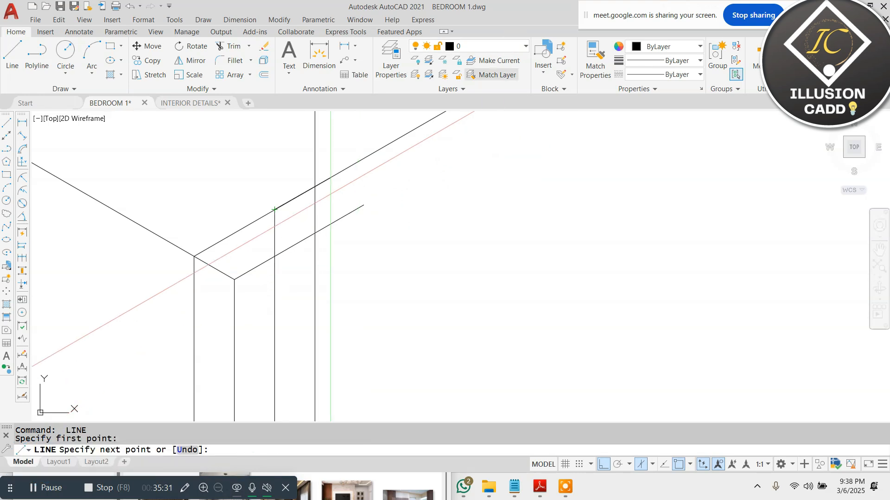
key(F5)
key(Escape)
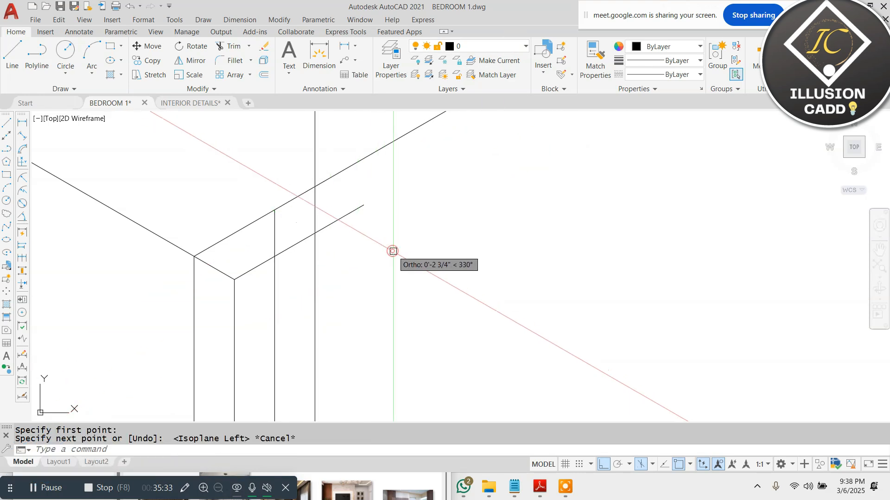
Step: Trim the slat's second vertical line and upper front edge back to their intersection
text(Tr)
key(Return)
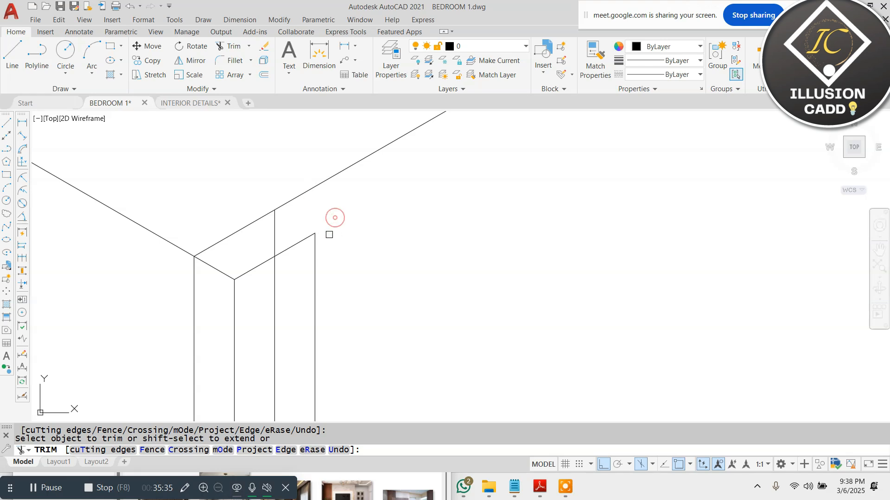
key(Escape)
key(Escape)
Step: Erase the copied vertical edge that lies behind the slat's front face
click(275, 233)
text(e)
key(Return)
key(Escape)
Step: Close the slat's top face with a line from its upper outer corner back to the panel's top edge
text(L)
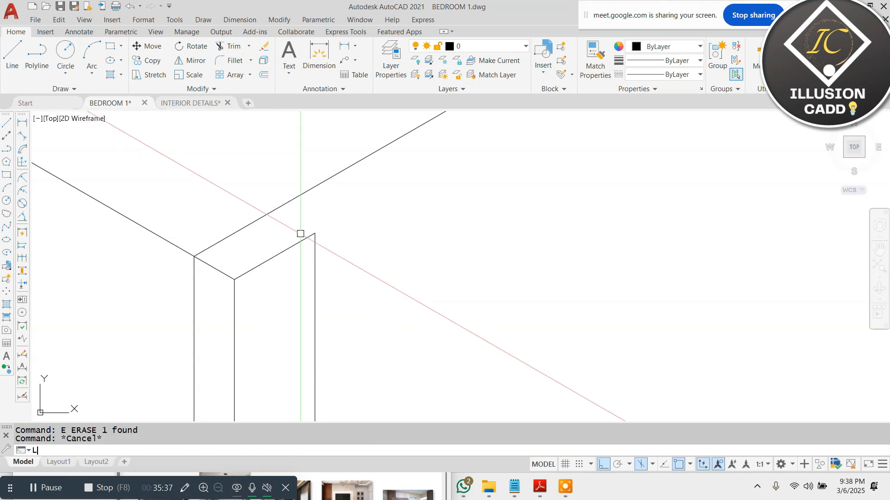
key(Return)
click(313, 233)
click(274, 211)
key(Escape)
Step: Trim the part of the panel's bottom edge hidden behind the slat
text(tr)
key(Return)
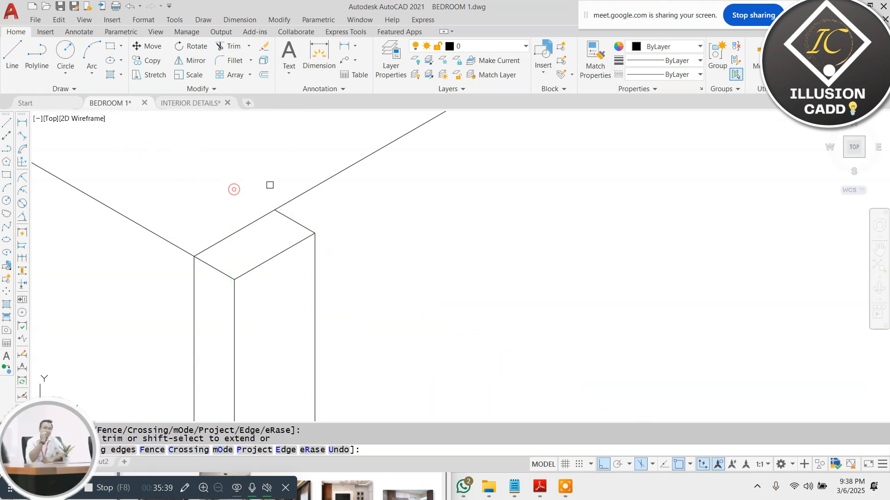
scroll(269, 185, down, 7)
scroll(299, 329, up, 7)
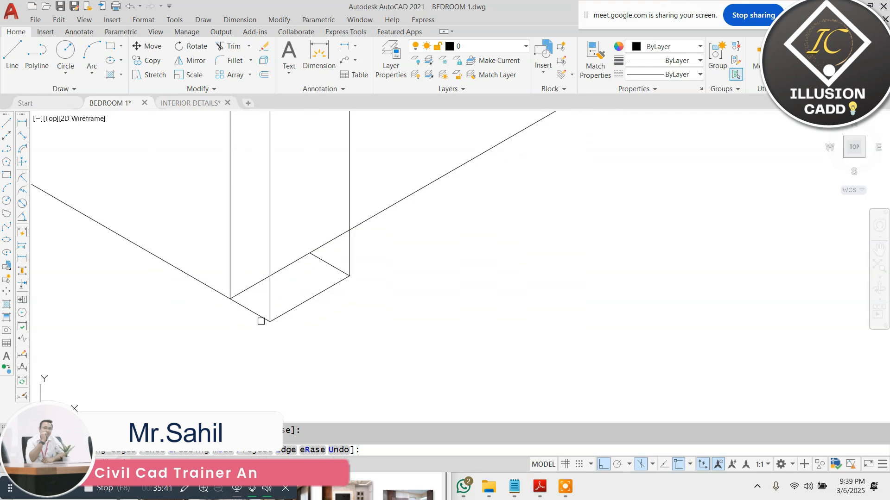
click(332, 239)
key(Escape)
Step: Erase the leftover hidden depth line at the slat's base
click(322, 266)
key(Escape)
click(327, 262)
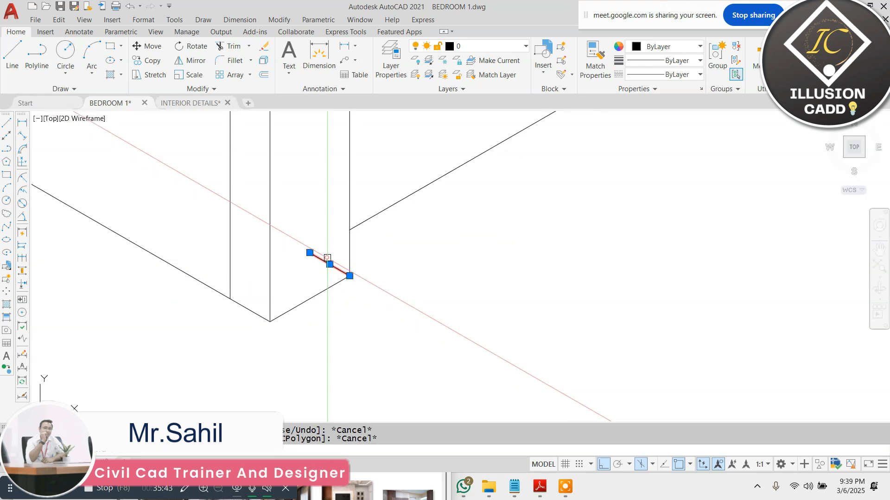
text(e)
key(Return)
Step: Copy the complete slat from its upper inner corner as an array of 15 items spaced along the panel's 30° top edge
scroll(348, 302, down, 10)
scroll(366, 157, up, 6)
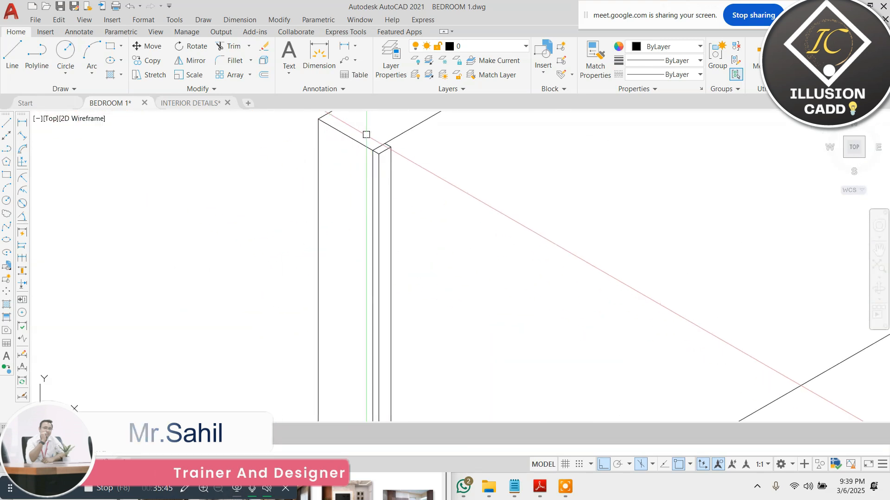
scroll(366, 158, down, 4)
click(376, 155)
click(404, 382)
scroll(389, 171, up, 7)
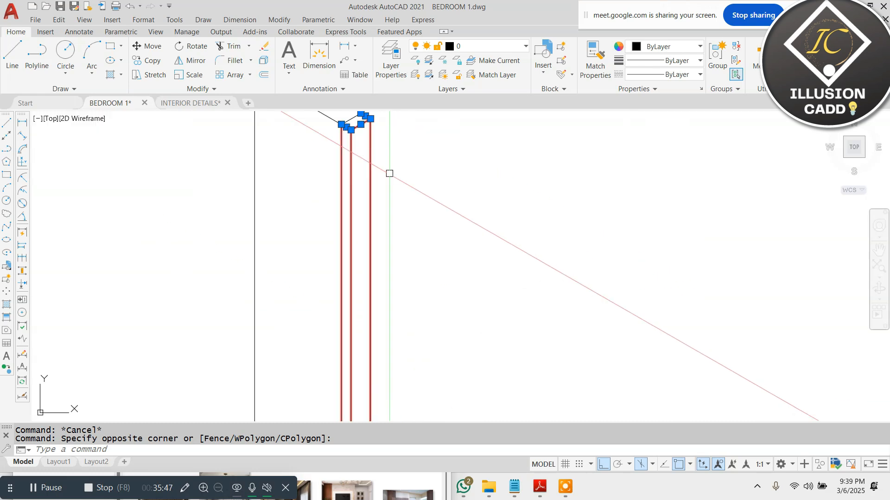
scroll(352, 195, down, 5)
scroll(349, 229, up, 4)
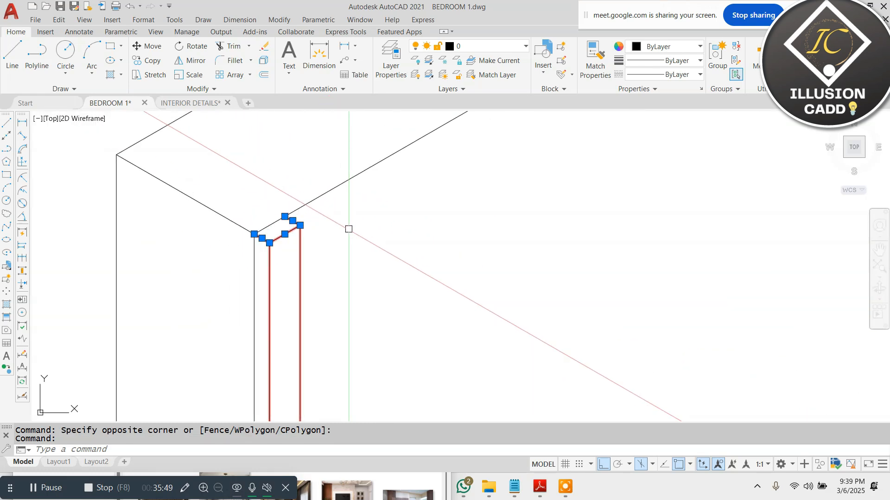
text(o)
key(Return)
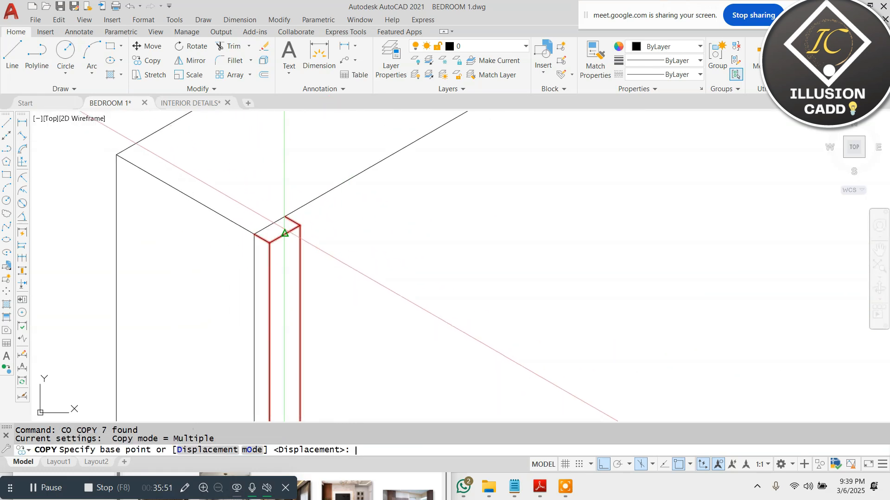
click(254, 235)
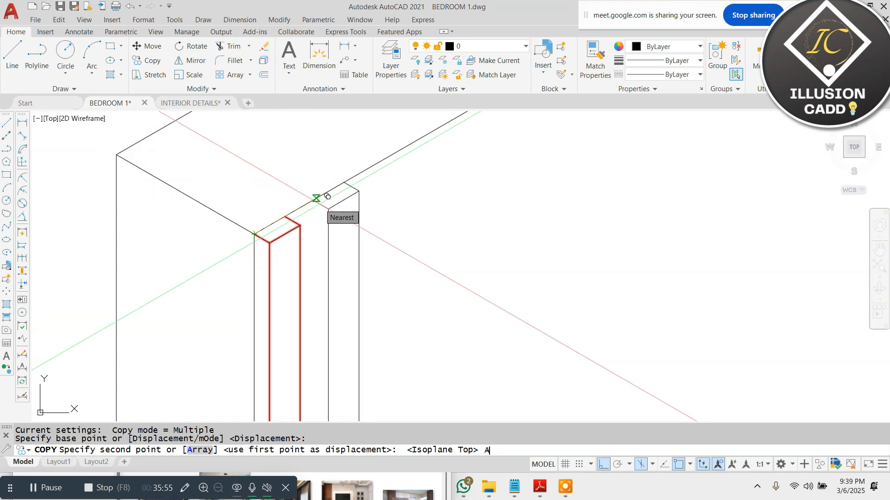
text(AR)
key(Return)
text(1)
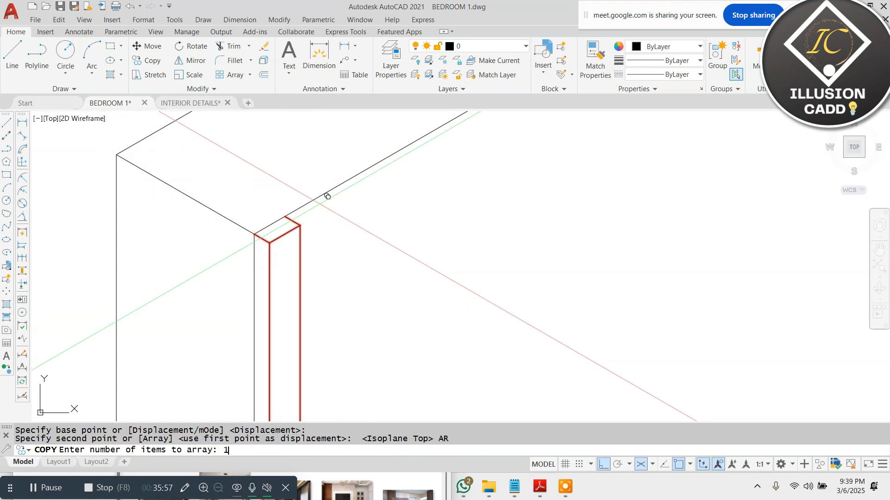
text(5)
key(Return)
scroll(361, 217, down, 3)
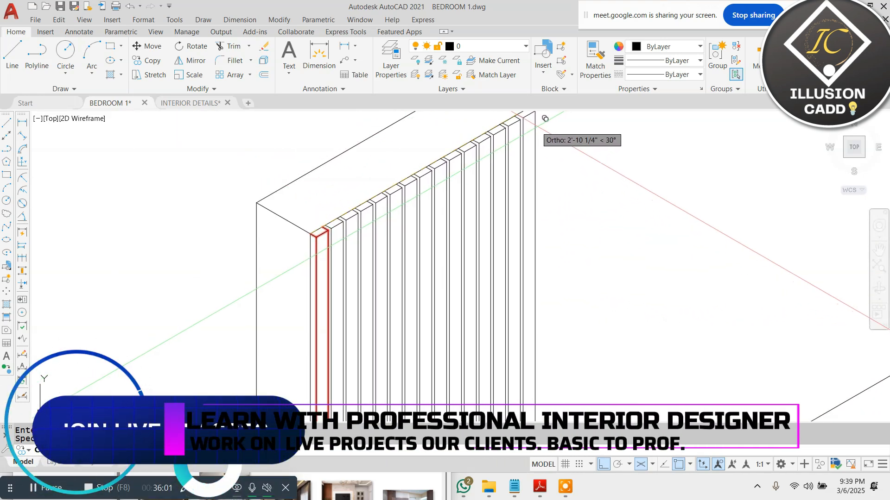
scroll(545, 118, down, 4)
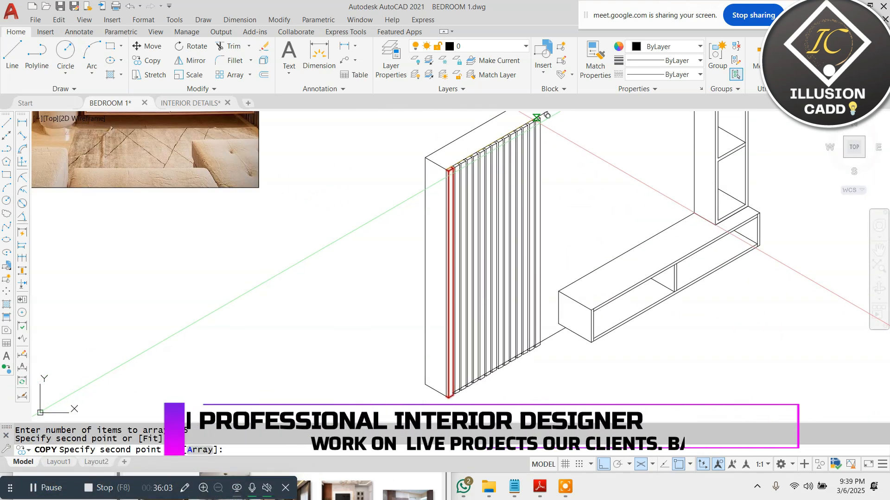
scroll(545, 116, up, 4)
click(596, 119)
key(Escape)
Step: Erase the panel's bottom edge line that runs behind the bases of the slats
scroll(510, 208, down, 5)
scroll(440, 276, up, 5)
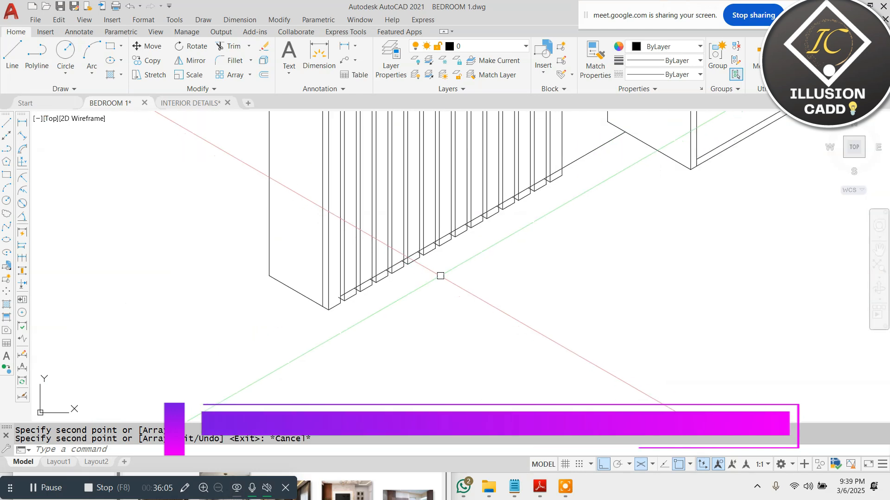
key(Escape)
key(Escape)
scroll(334, 259, up, 5)
click(334, 258)
text(E)
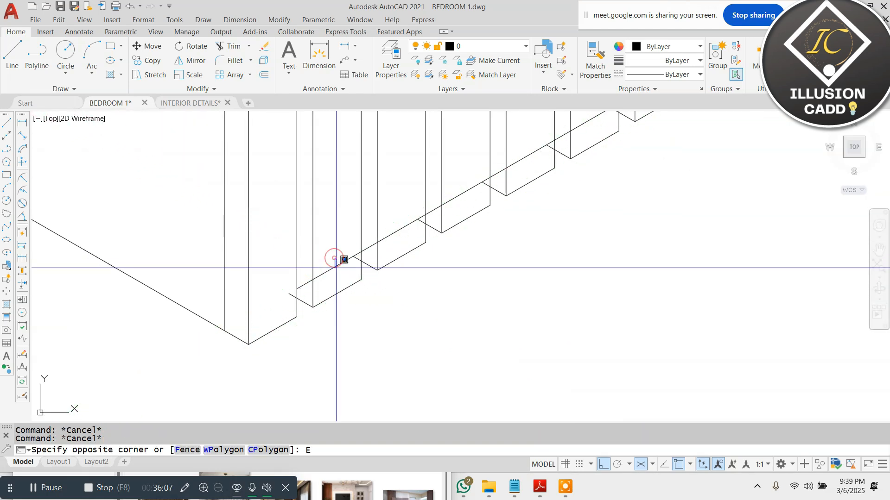
key(Return)
Step: Trim the short depth lines at the slat bases where they overhang behind the neighbouring slats' front faces
text(TR)
key(Return)
scroll(286, 288, up, 4)
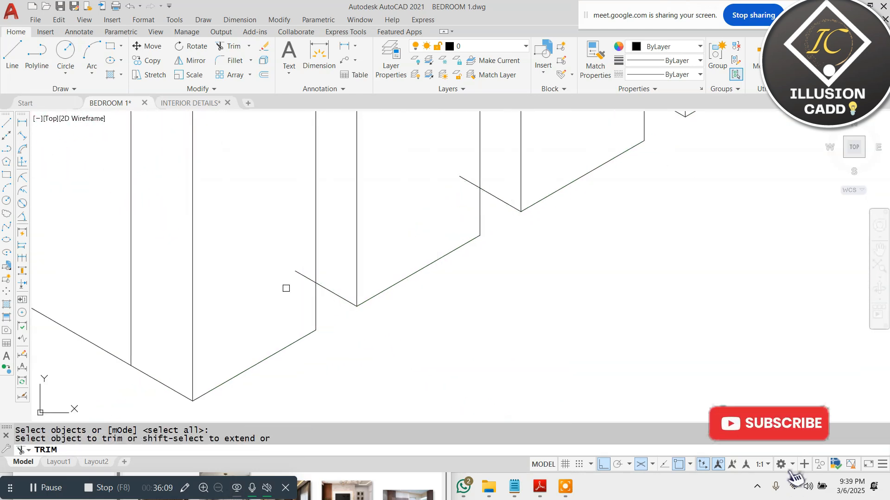
click(469, 175)
click(445, 206)
scroll(356, 276, down, 3)
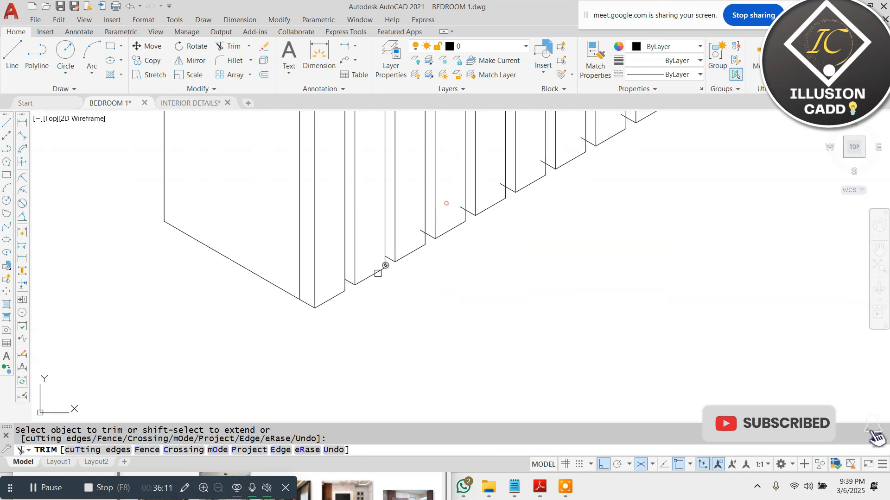
scroll(434, 218, up, 2)
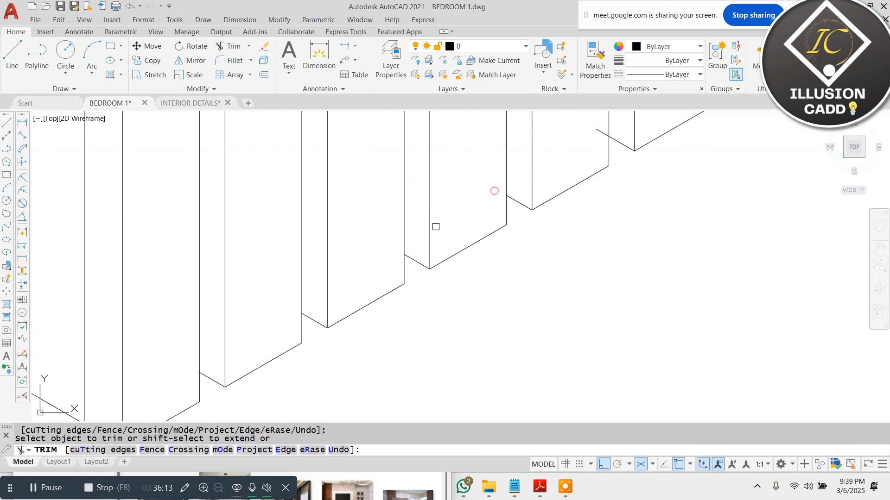
scroll(394, 252, down, 2)
scroll(487, 197, up, 2)
click(492, 197)
scroll(403, 246, down, 2)
scroll(499, 195, up, 2)
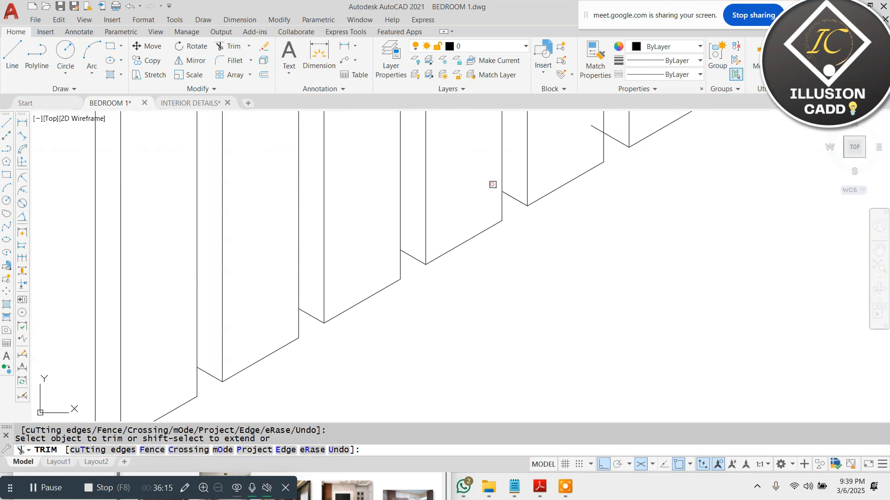
scroll(426, 229, down, 2)
scroll(491, 188, up, 3)
click(493, 191)
click(485, 202)
scroll(413, 238, down, 3)
scroll(480, 201, up, 3)
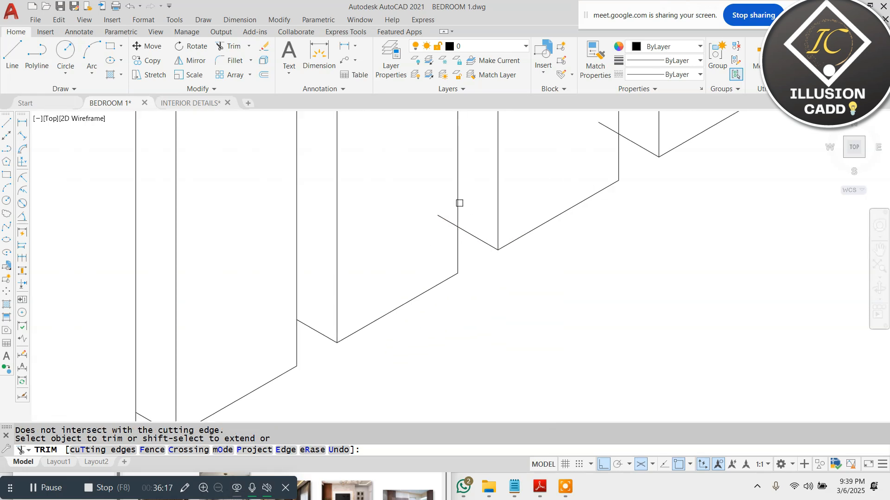
scroll(450, 219, down, 3)
scroll(437, 242, up, 3)
click(428, 240)
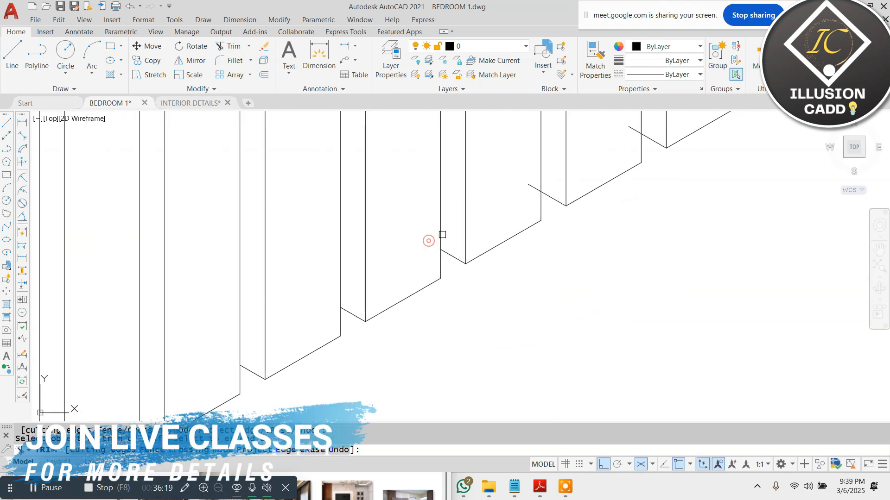
scroll(531, 186, down, 3)
scroll(490, 215, up, 3)
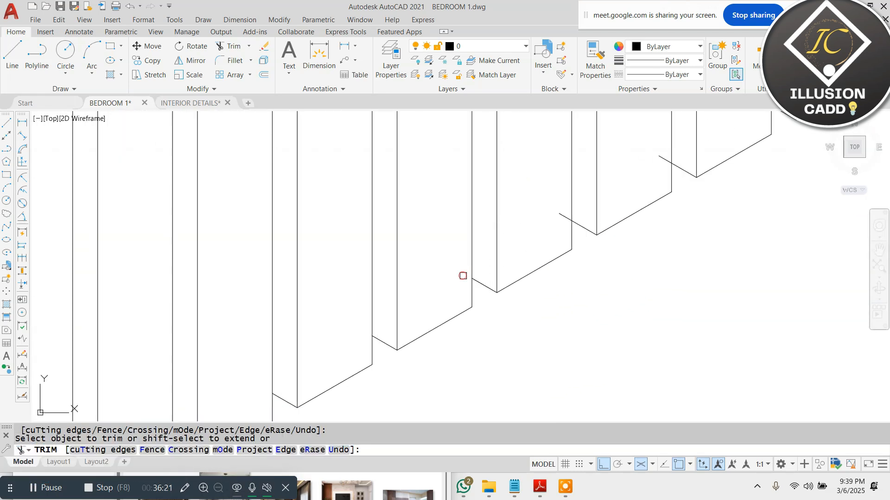
click(563, 213)
scroll(521, 244, down, 3)
scroll(559, 229, up, 3)
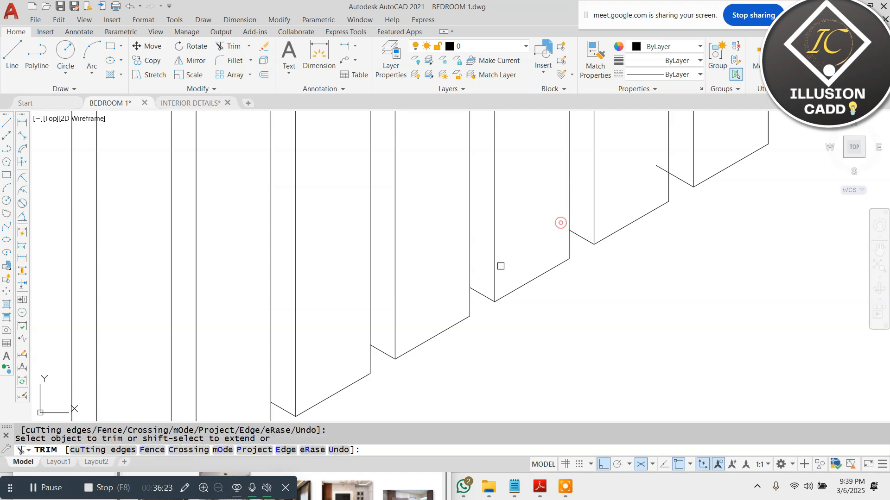
scroll(501, 266, down, 3)
scroll(582, 221, up, 3)
click(566, 214)
scroll(513, 255, down, 12)
scroll(518, 250, up, 2)
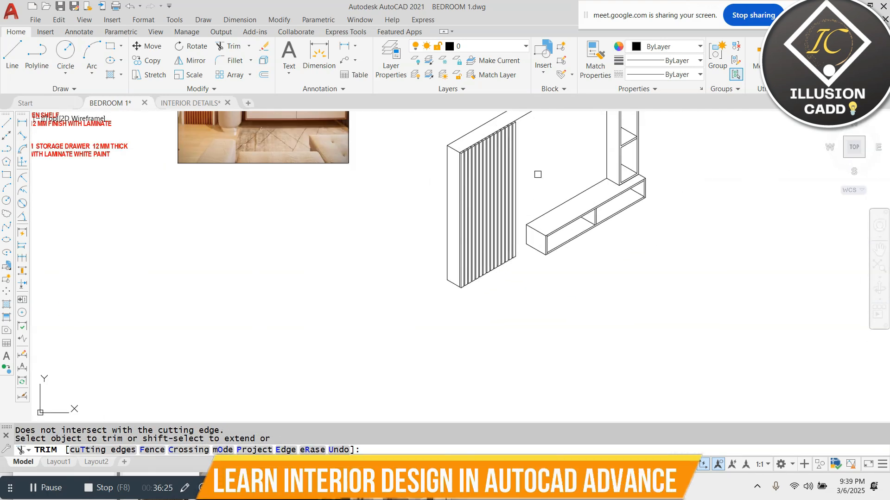
scroll(529, 128, up, 4)
key(Escape)
scroll(325, 203, down, 6)
key(Escape)
scroll(376, 295, up, 2)
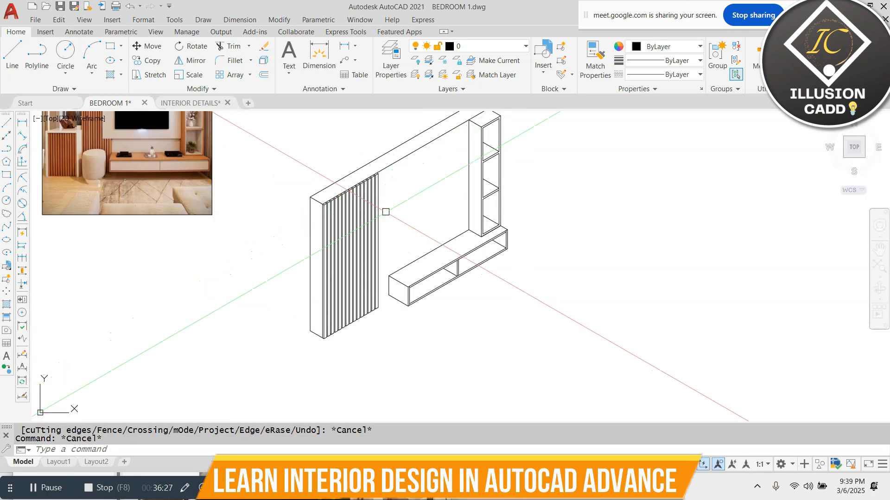
key(Return)
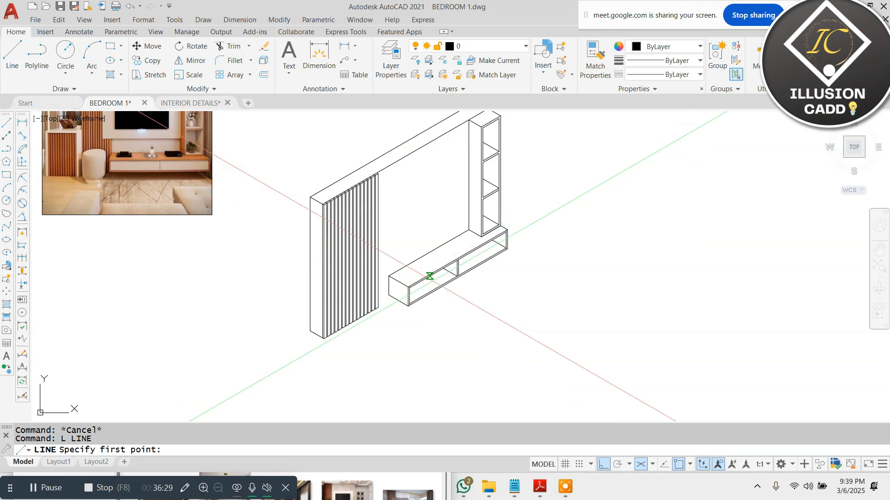
scroll(397, 305, up, 4)
scroll(408, 295, down, 4)
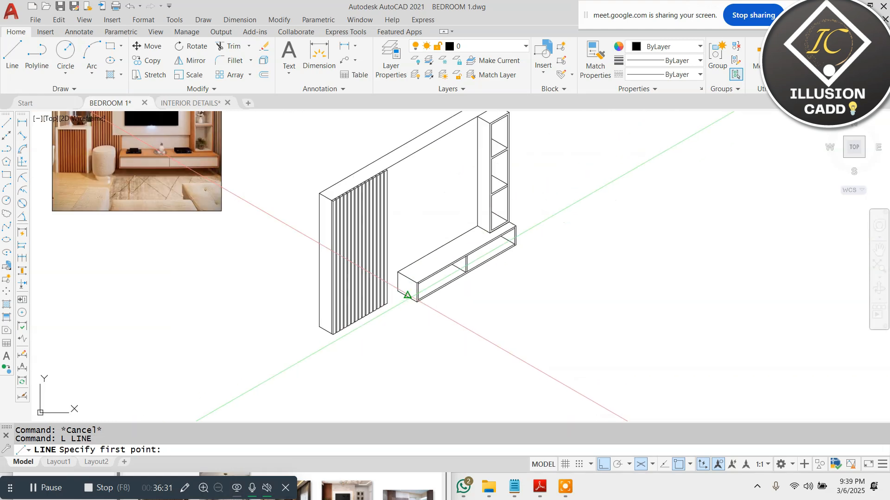
scroll(412, 296, down, 2)
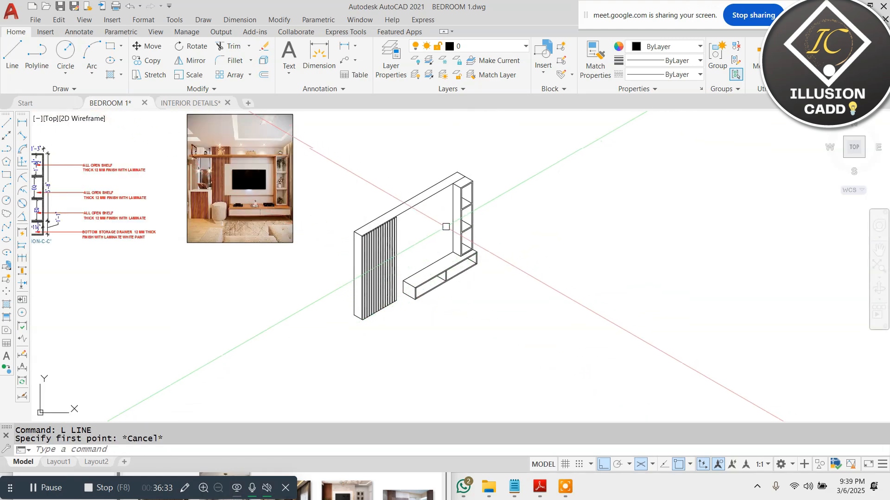
Step: Draw the TV outline's left vertical edge and its 30° lower edge, about 3'-11 1/4" long, on the panel between slats and shelf column
key(Return)
scroll(423, 229, up, 4)
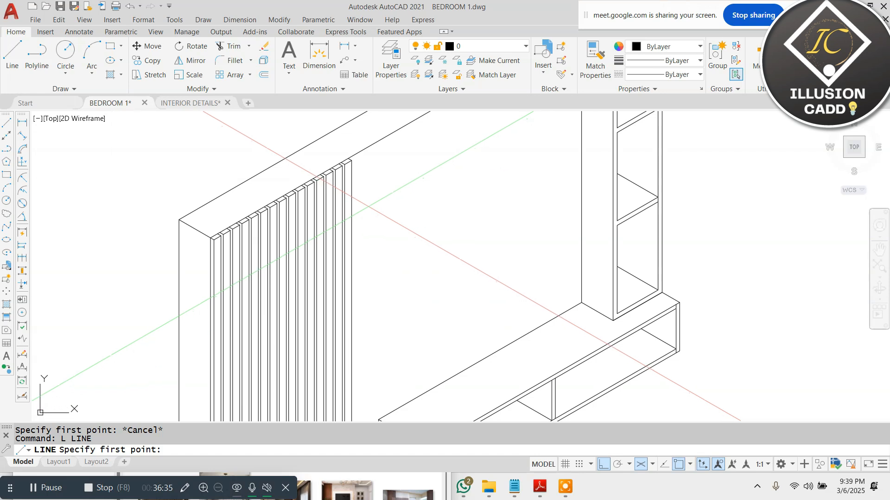
click(444, 238)
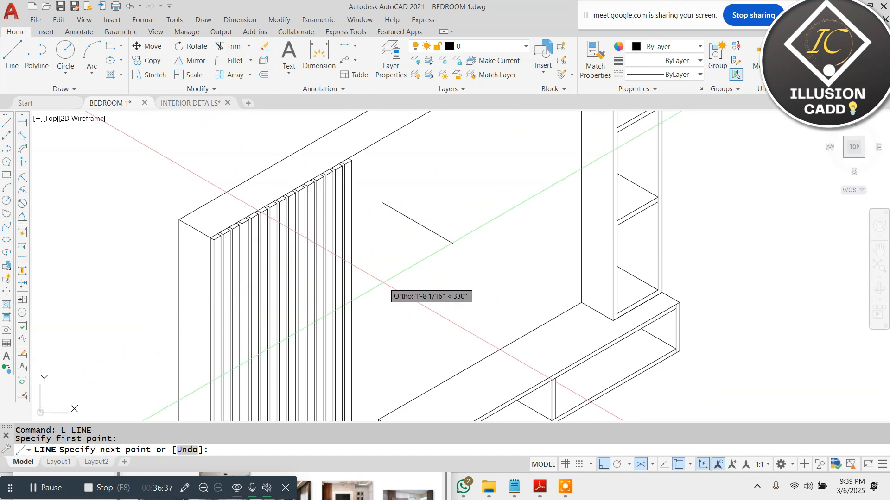
key(F5)
click(382, 323)
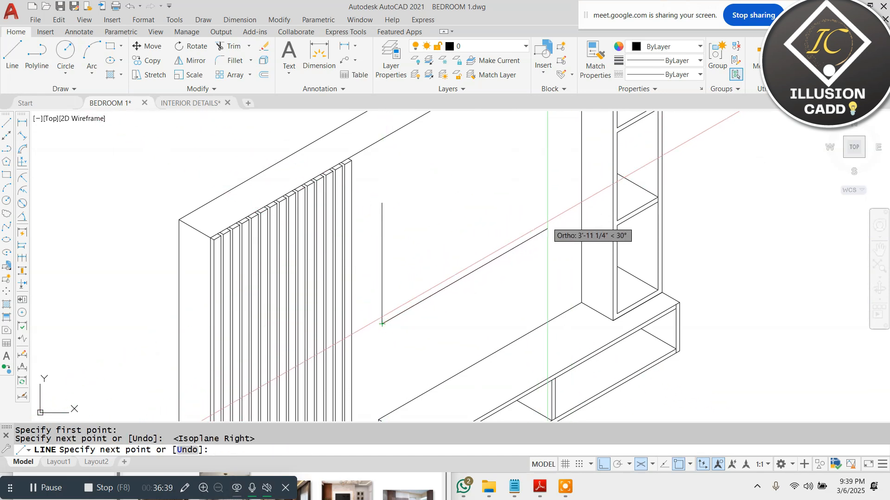
click(547, 229)
key(Escape)
Step: Close the TV outline with a parallel upper edge and a vertical right edge, and trim the overhanging ends at the lower corner
key(Return)
click(527, 119)
key(Escape)
key(Return)
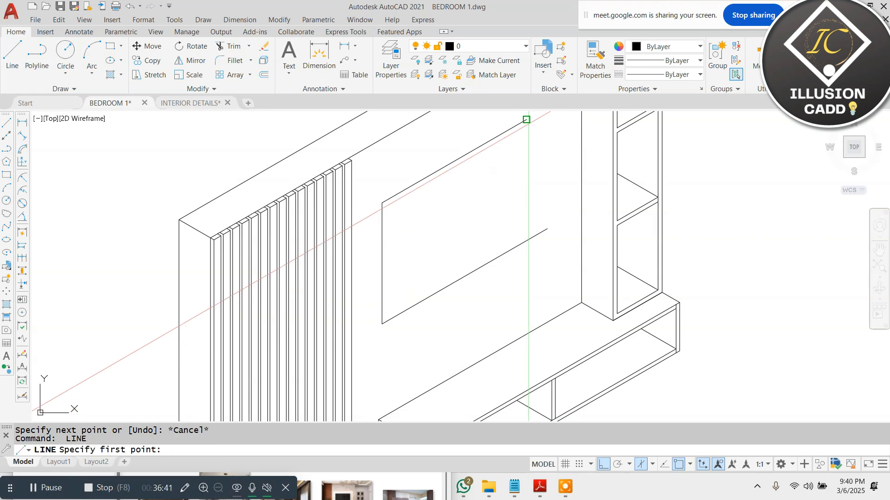
click(527, 262)
key(Escape)
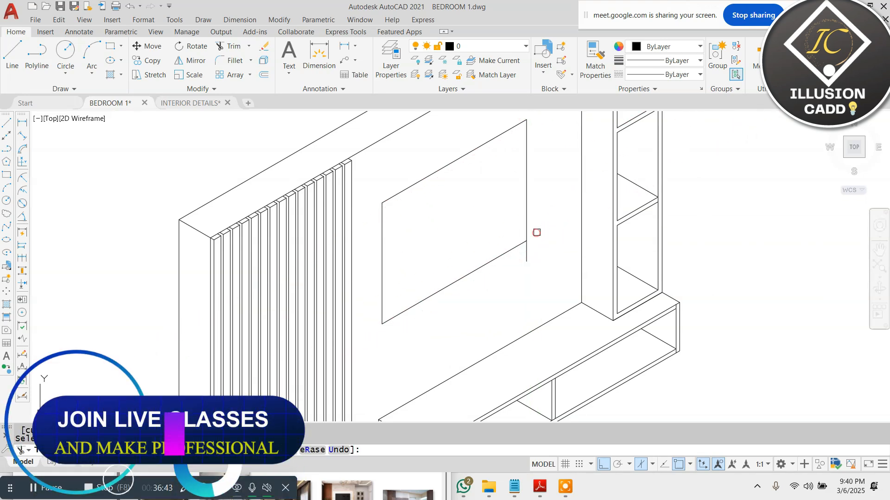
click(537, 232)
scroll(497, 229, down, 6)
key(Escape)
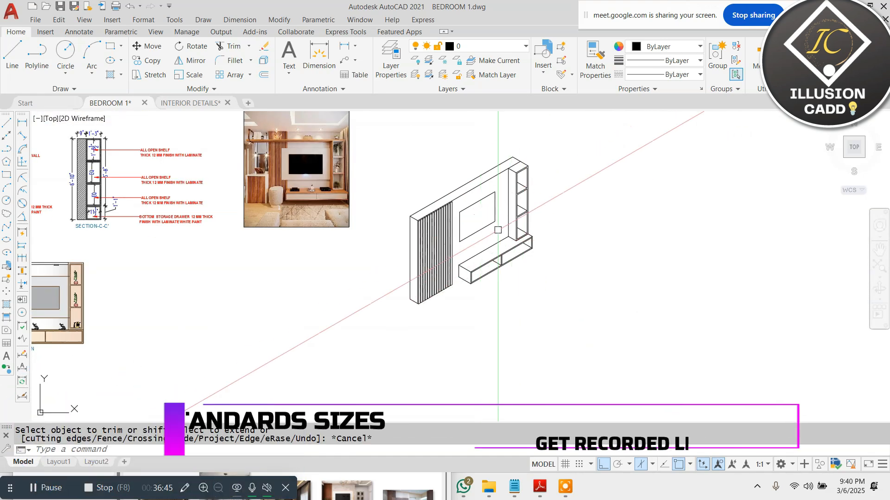
Step: Start a gradient fill with both colours 205,105,40 and apply it to the shelf column's side, top and uppermost compartment
scroll(474, 191, up, 2)
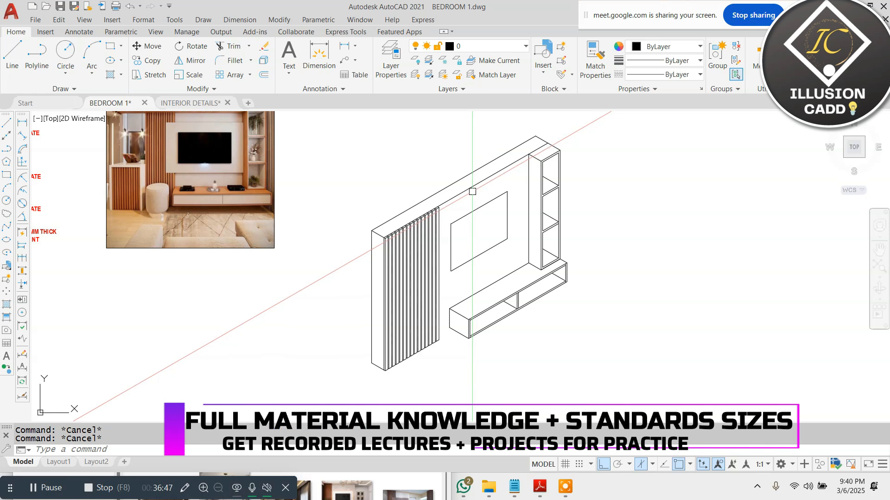
text(GD)
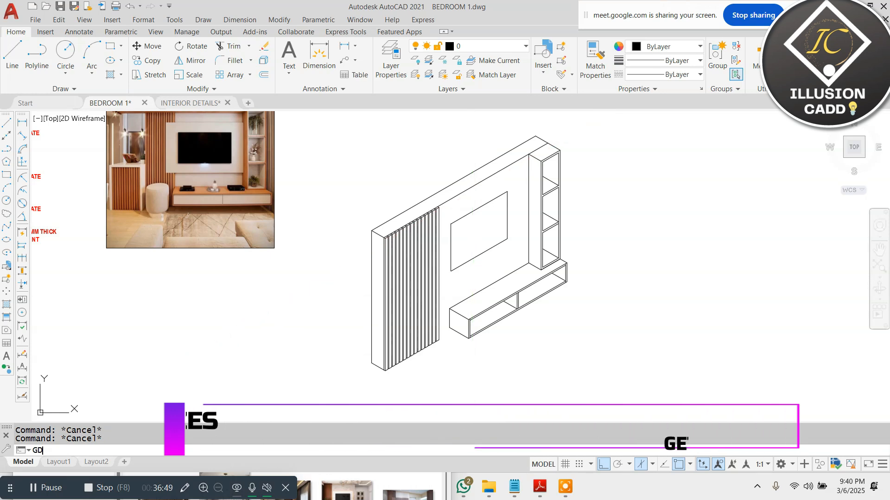
key(Return)
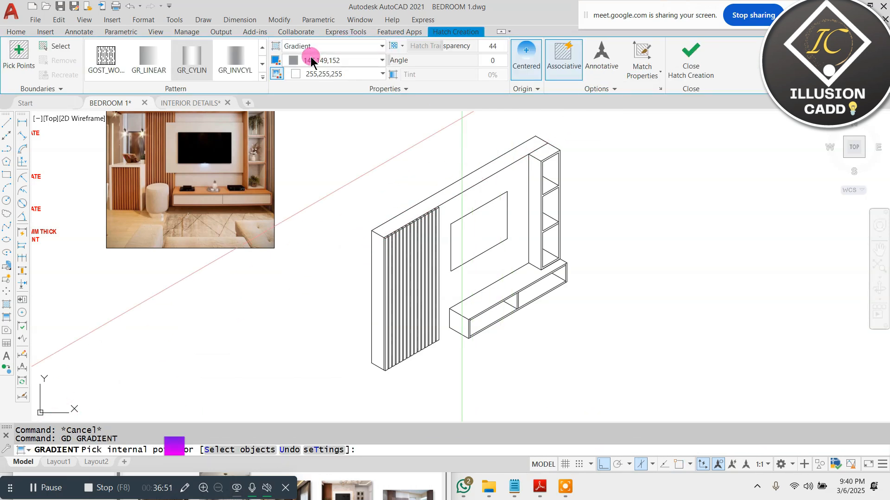
click(327, 61)
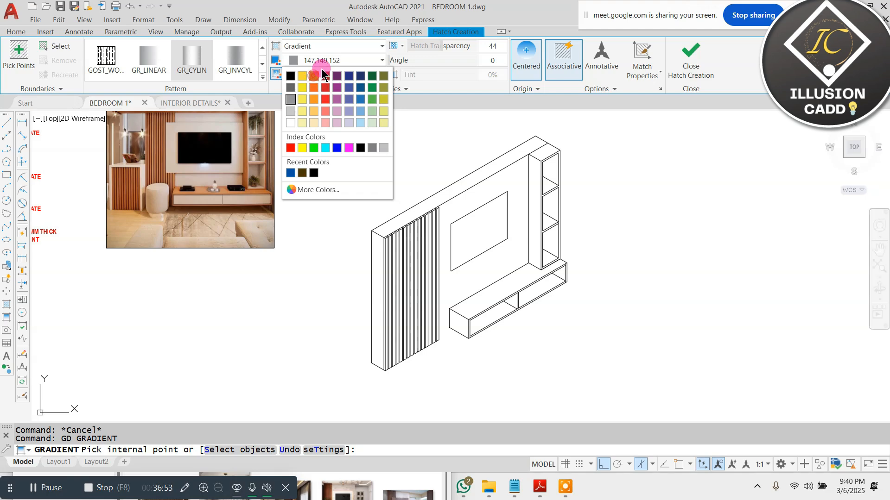
click(314, 75)
click(324, 74)
click(313, 90)
scroll(495, 191, up, 2)
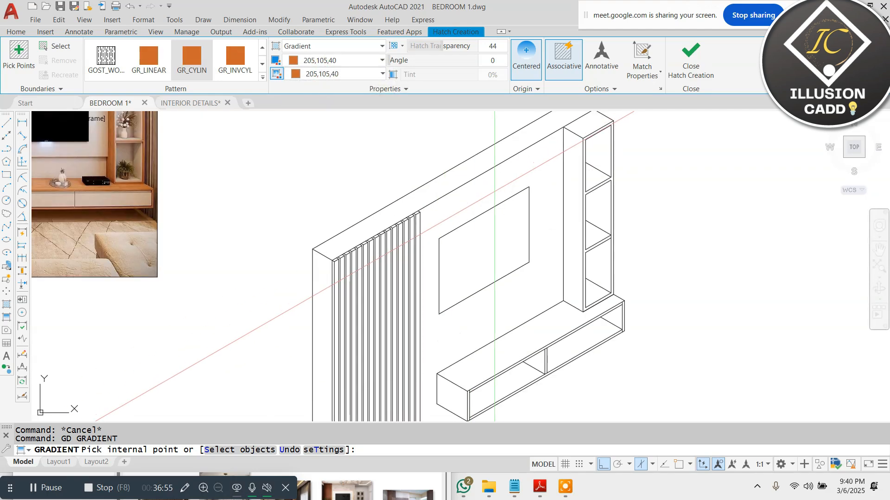
click(575, 139)
click(602, 161)
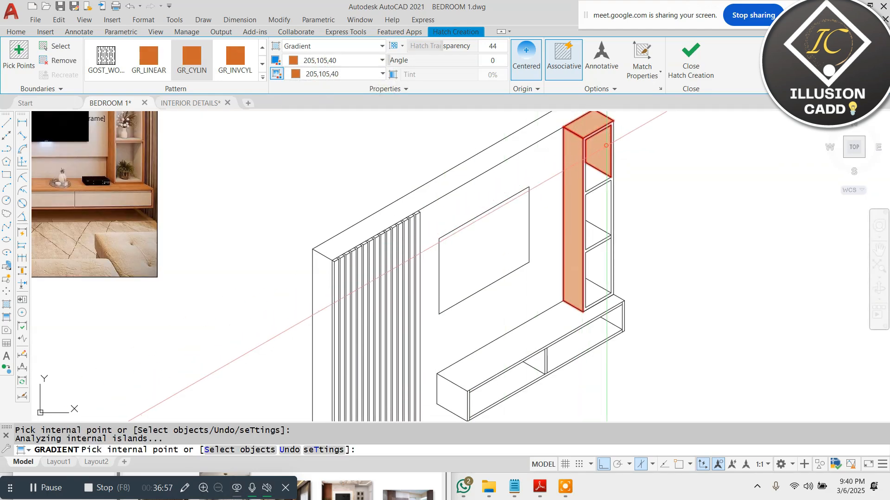
Step: Add the inner surfaces of the shelf column's remaining compartments to the gradient fill
scroll(602, 162, up, 2)
scroll(583, 190, up, 2)
click(601, 233)
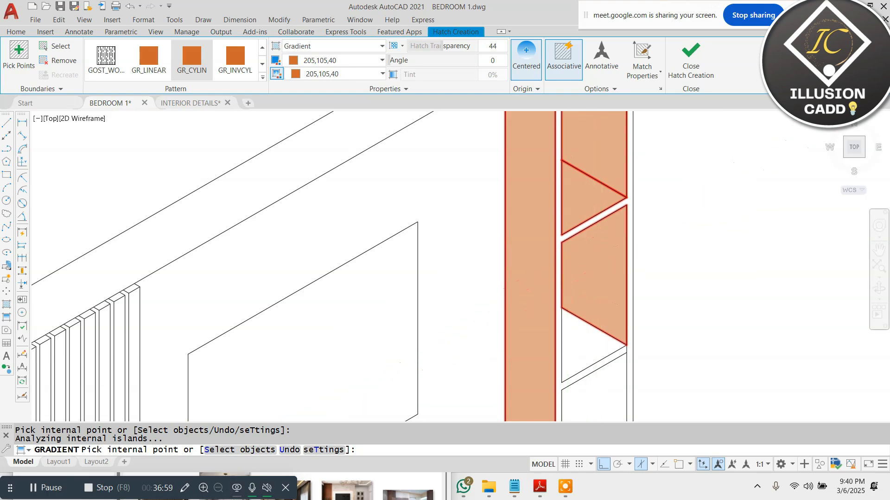
scroll(601, 232, down, 4)
scroll(547, 241, up, 4)
click(537, 296)
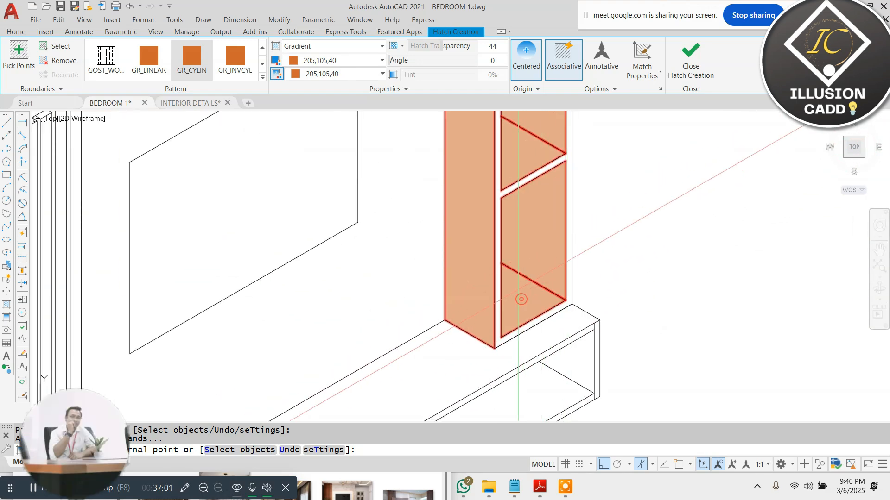
Step: Set the shelf column fill's transparency to 73 and its second gradient colour to 254,204,102, and finish the fill
drag(440, 46, 475, 54)
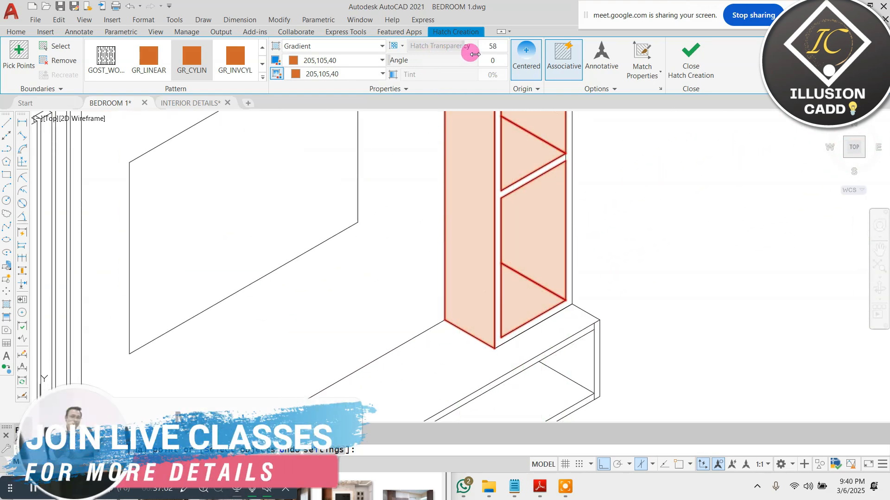
click(332, 76)
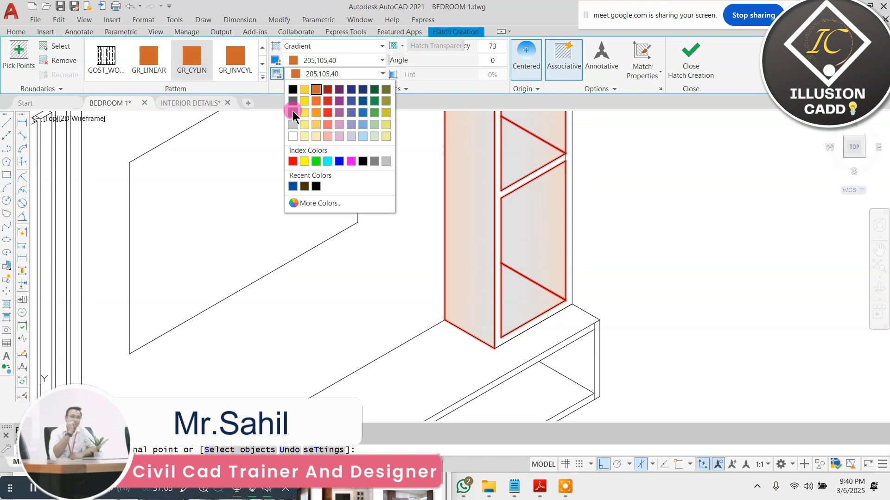
click(316, 123)
scroll(458, 223, down, 4)
scroll(490, 199, up, 3)
click(690, 60)
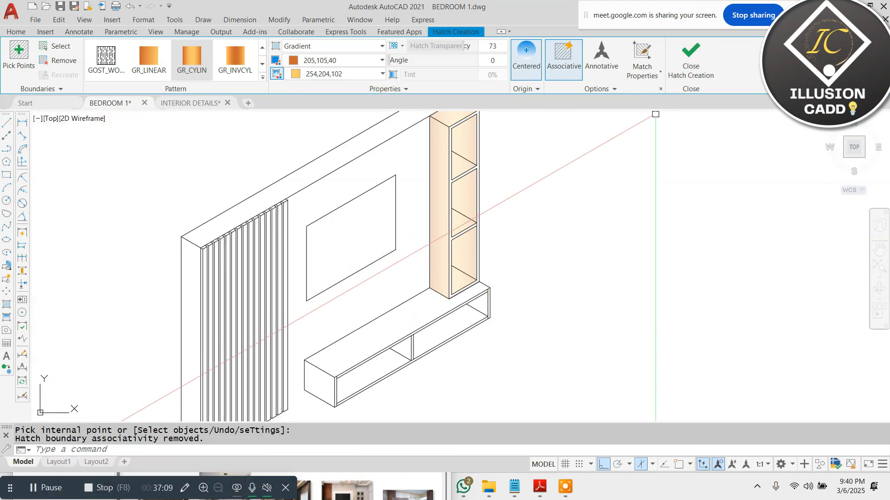
key(Escape)
Step: Fill the low TV cabinet's top, end face and both open compartments with the same 205,105,40 to 254,204,102 gradient
scroll(516, 172, down, 2)
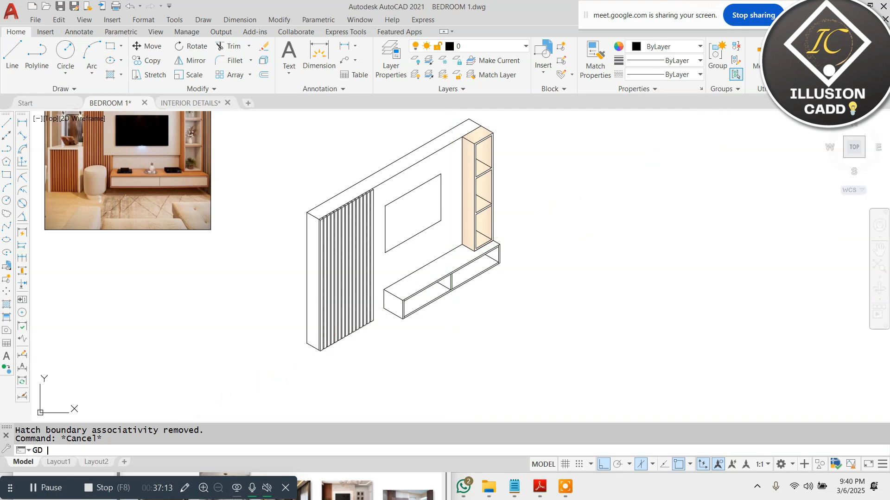
scroll(418, 310, up, 2)
click(388, 260)
click(353, 290)
click(394, 288)
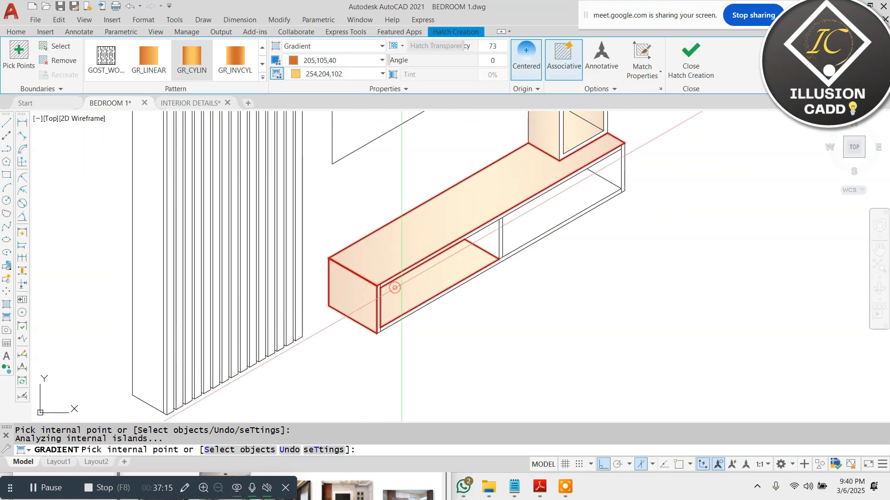
click(514, 224)
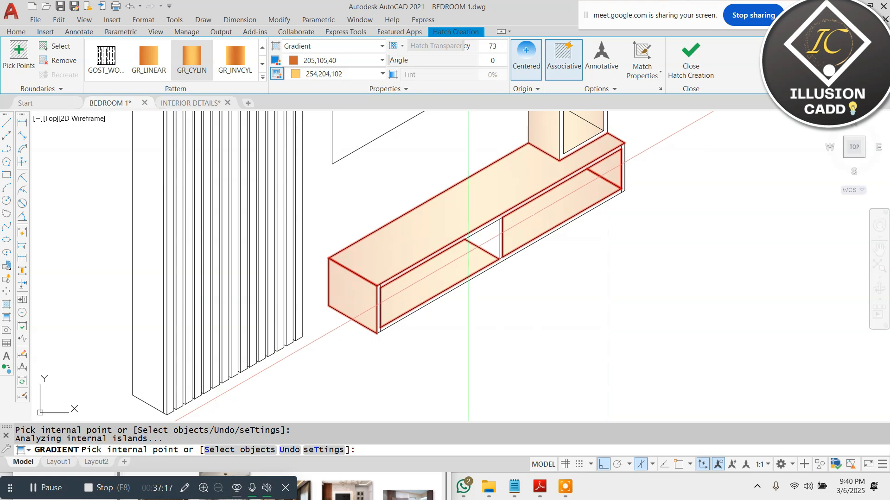
click(481, 245)
click(686, 78)
Step: Fill the wall panel's top and outer side faces with a black 0,0,0 gradient at 39 transparency
scroll(521, 292, down, 4)
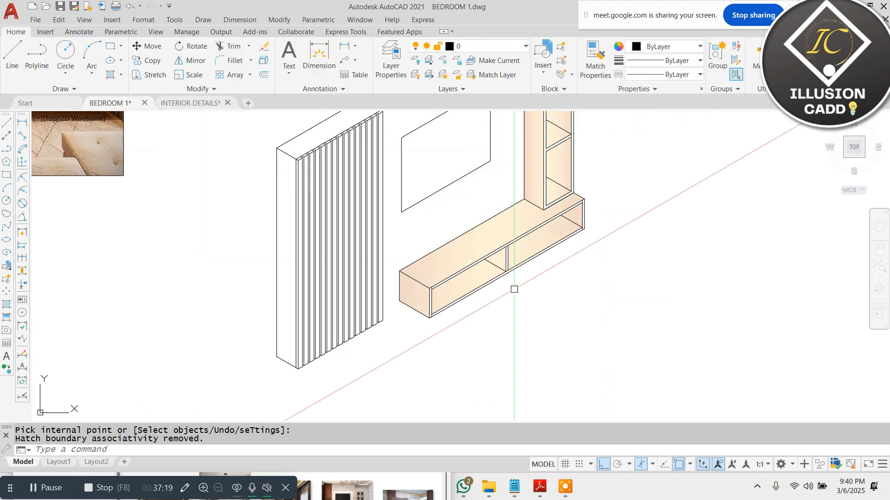
scroll(507, 158, up, 2)
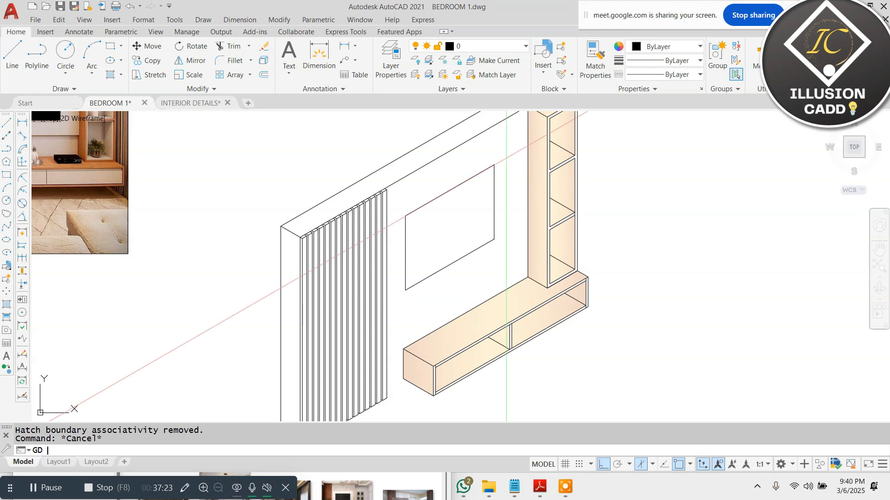
text(GD)
key(Return)
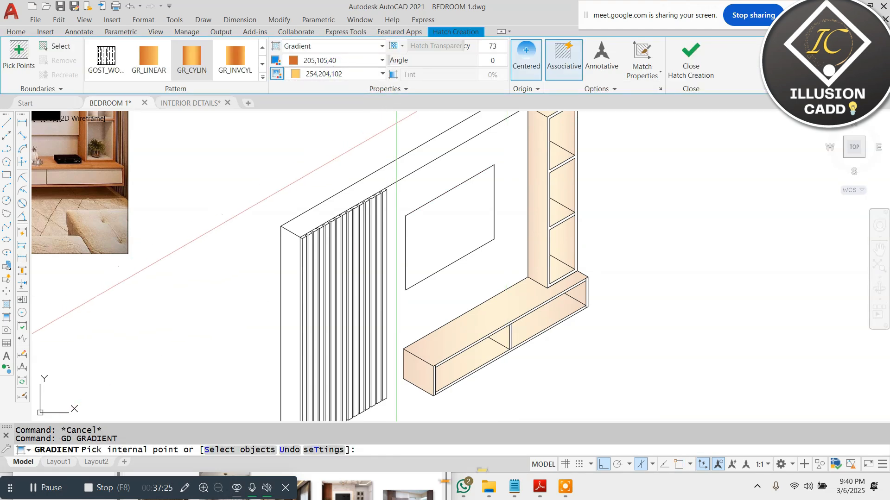
click(294, 61)
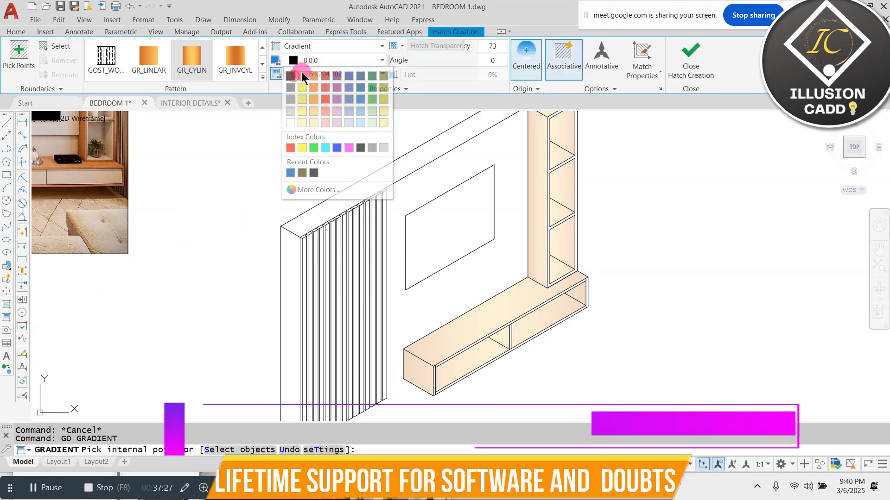
click(302, 76)
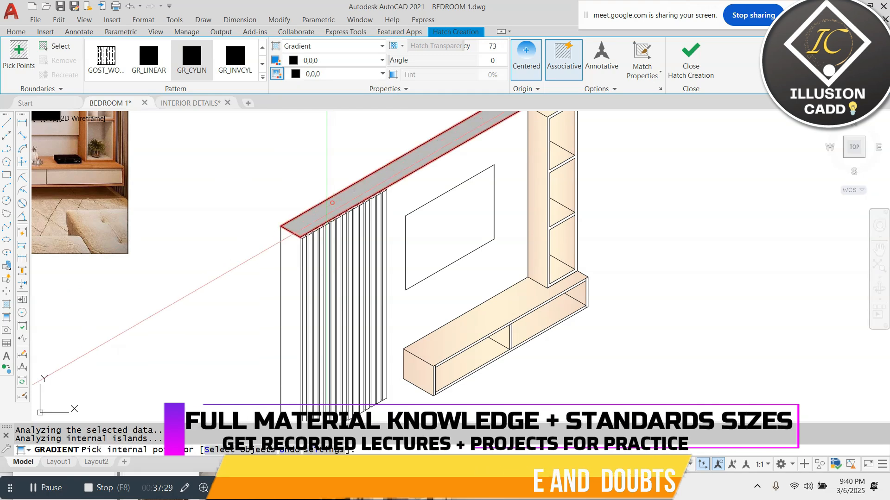
click(288, 254)
scroll(314, 230, down, 2)
drag(460, 48, 444, 47)
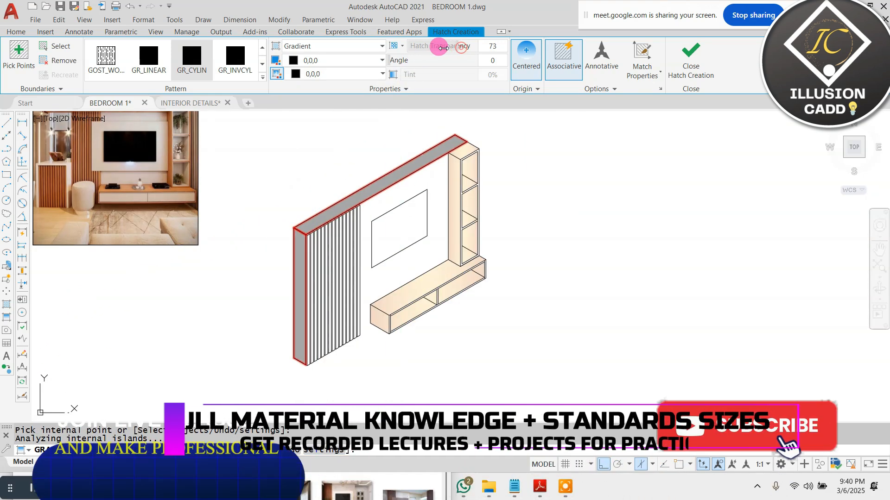
click(690, 58)
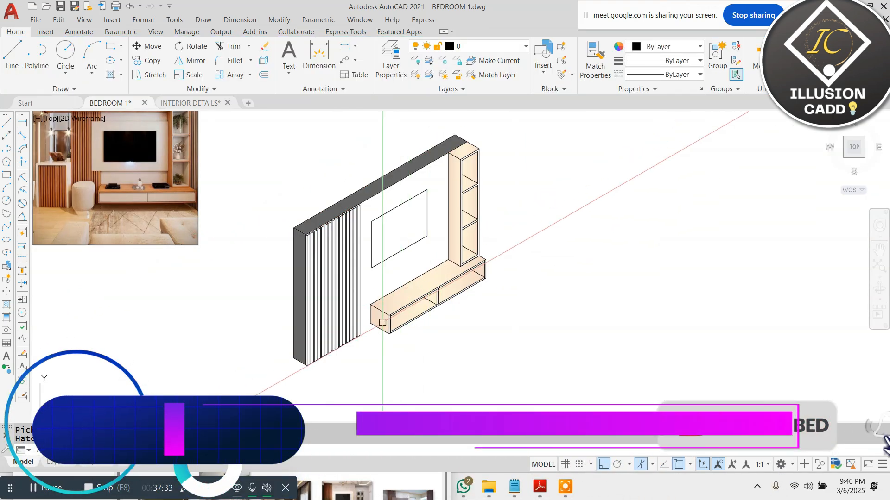
Step: Draw a 30° line from the base of the last slat into the end face of the TV cabinet
text(L)
key(Return)
scroll(366, 324, up, 5)
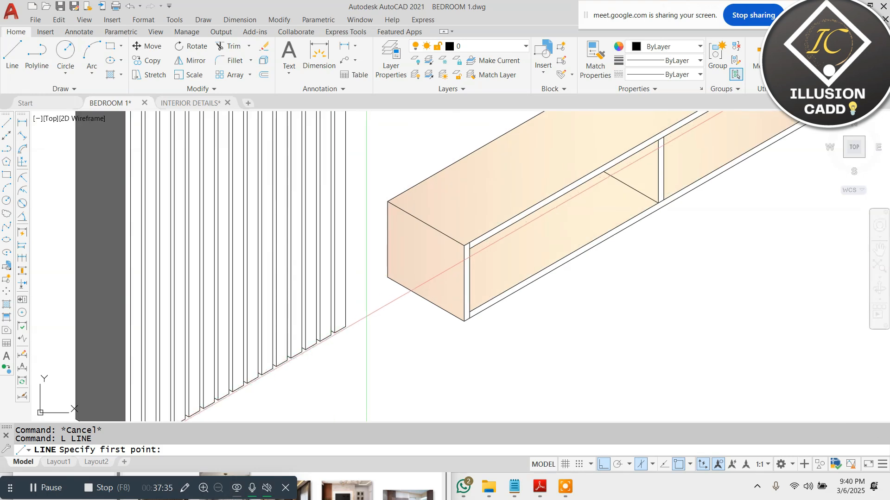
click(345, 326)
scroll(419, 288, up, 2)
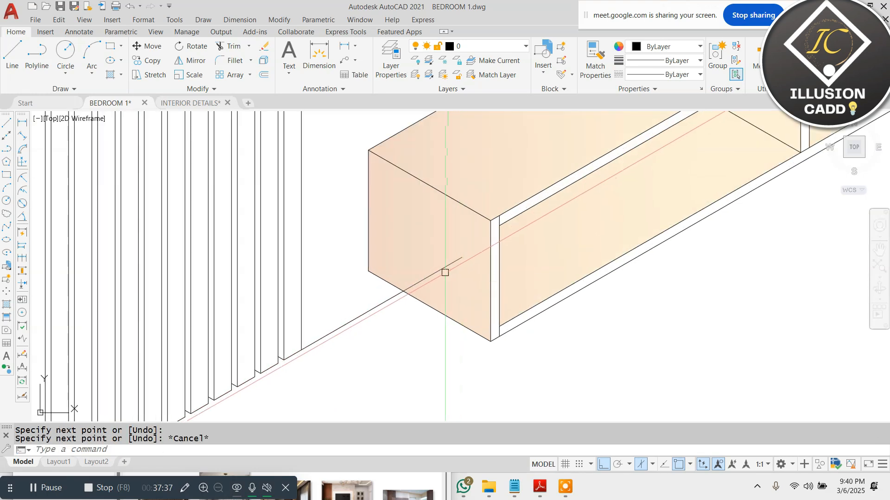
Step: Trim the panel's new lower edge line where it overlaps the TV cabinet's end face
text(tr)
key(Return)
key(Return)
scroll(403, 316, down, 4)
key(Escape)
key(Escape)
scroll(408, 294, down, 3)
Step: Fill the wall panel around the TV outline with a gradient from 147,149,152 to 255,255,255
text(G)
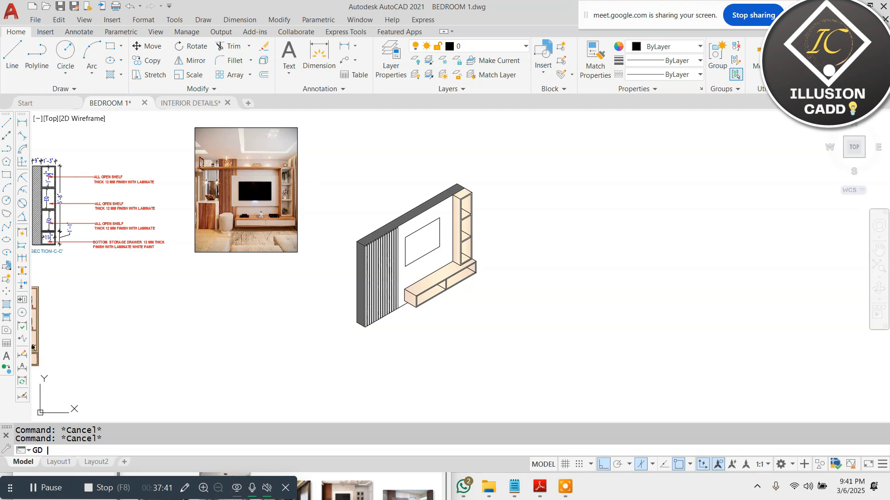
text(D)
key(Return)
scroll(421, 265, up, 2)
click(339, 61)
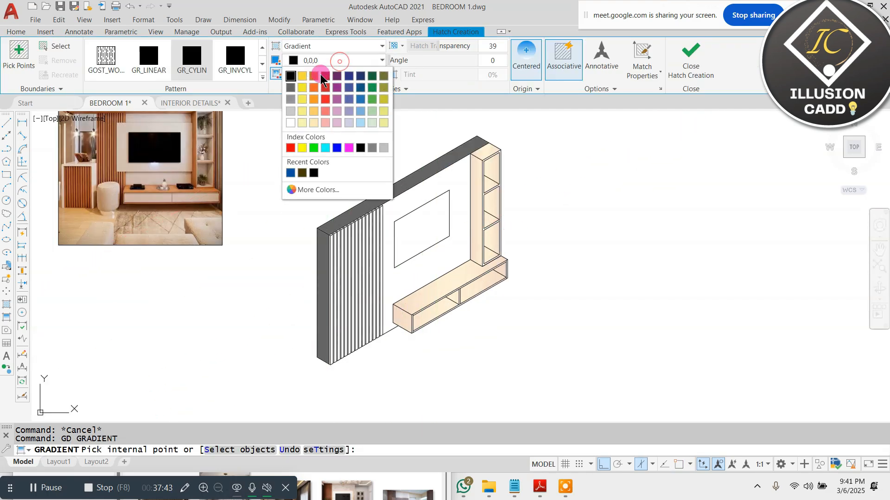
click(289, 100)
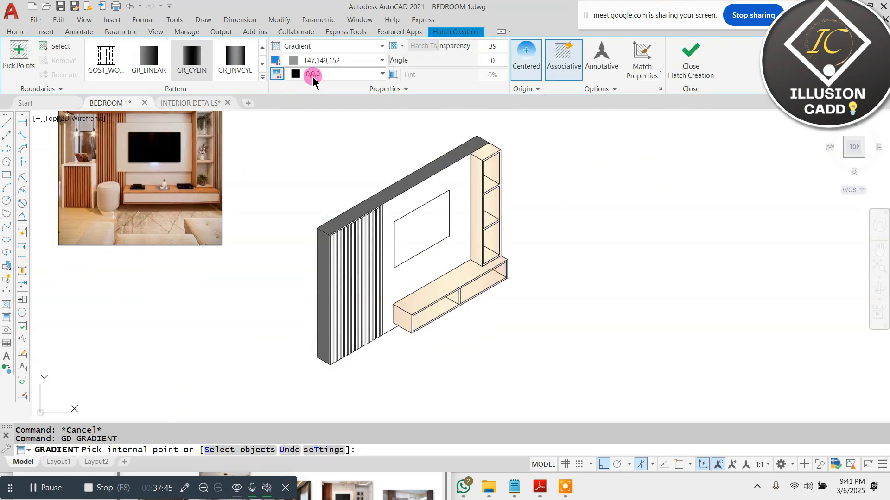
click(313, 75)
click(292, 129)
click(417, 278)
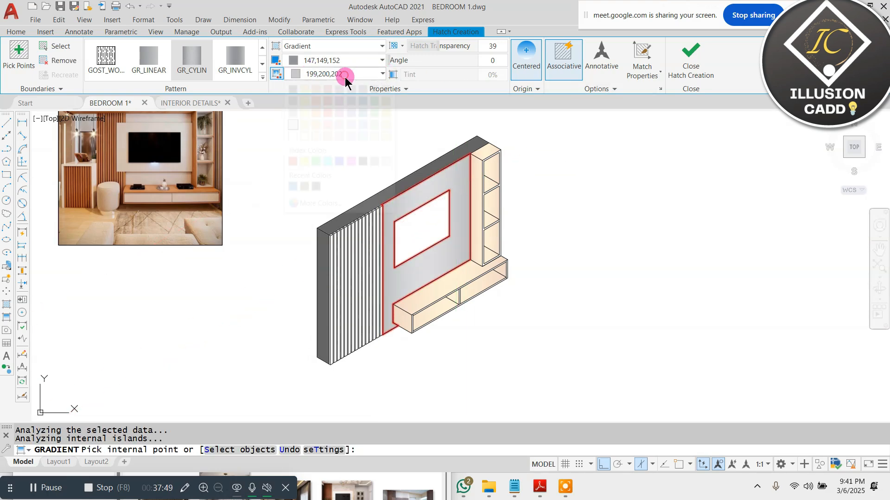
click(293, 124)
click(683, 69)
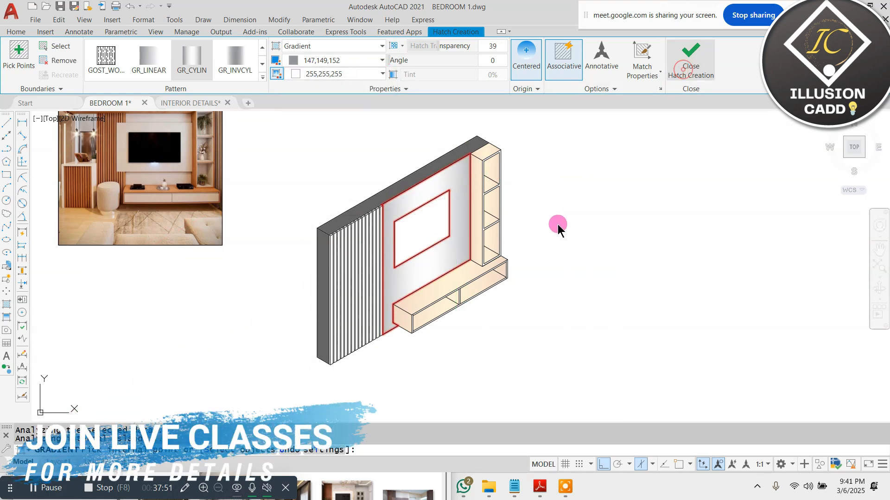
Step: Move the reference photo to just above the T.V unit plan, with ortho off
scroll(558, 227, down, 3)
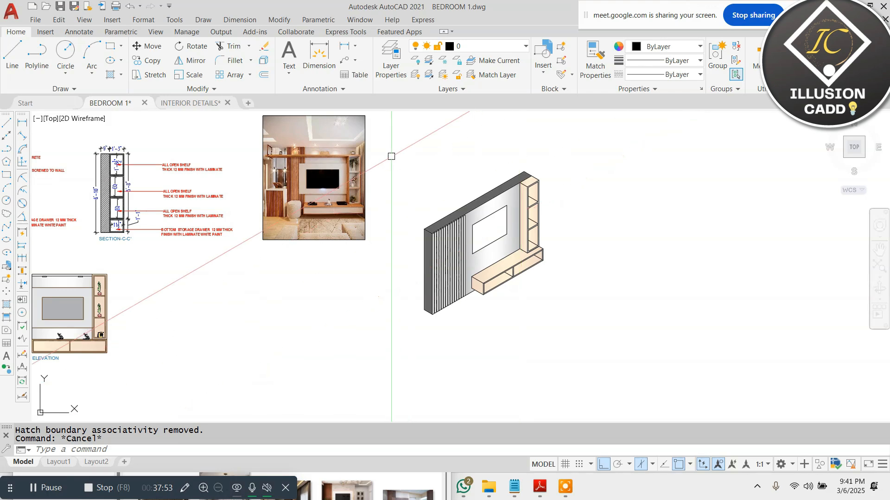
scroll(401, 185, down, 4)
scroll(356, 144, up, 2)
click(379, 132)
click(349, 209)
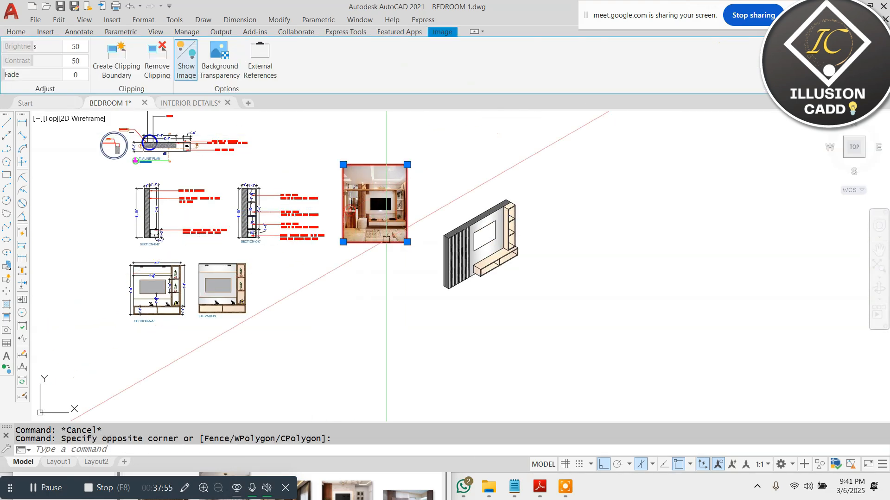
scroll(399, 250, down, 2)
text(m)
key(Return)
click(387, 223)
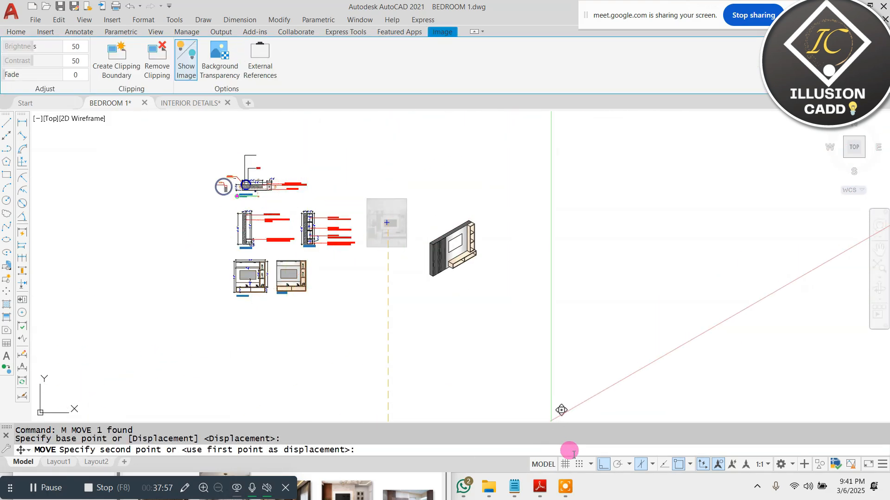
click(601, 465)
scroll(278, 119, up, 4)
click(286, 147)
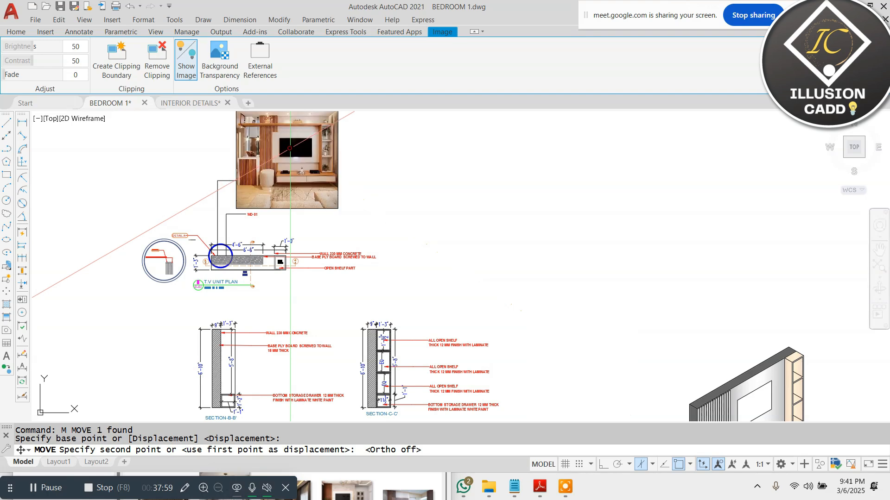
Step: Scale the reference photo down about a point near its lower-left corner
click(306, 158)
text(sc)
key(Return)
click(247, 187)
click(300, 165)
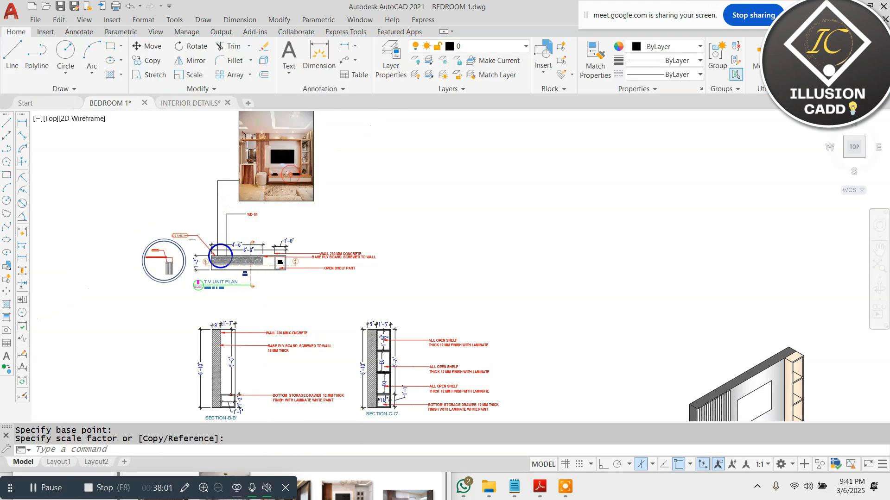
key(Escape)
Step: Add an aligned dimension along the wall's top rear edge, placed just outside the wall
scroll(280, 199, down, 4)
scroll(363, 233, up, 4)
scroll(425, 273, up, 4)
click(240, 20)
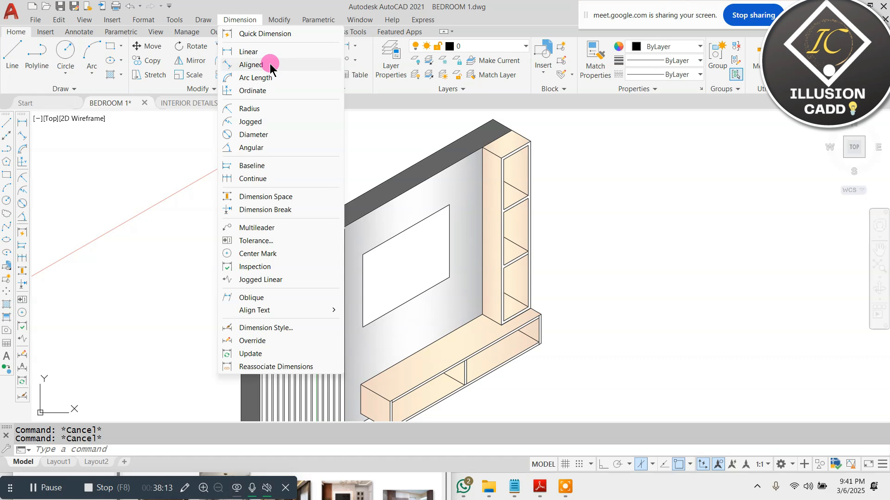
click(270, 64)
scroll(235, 269, up, 3)
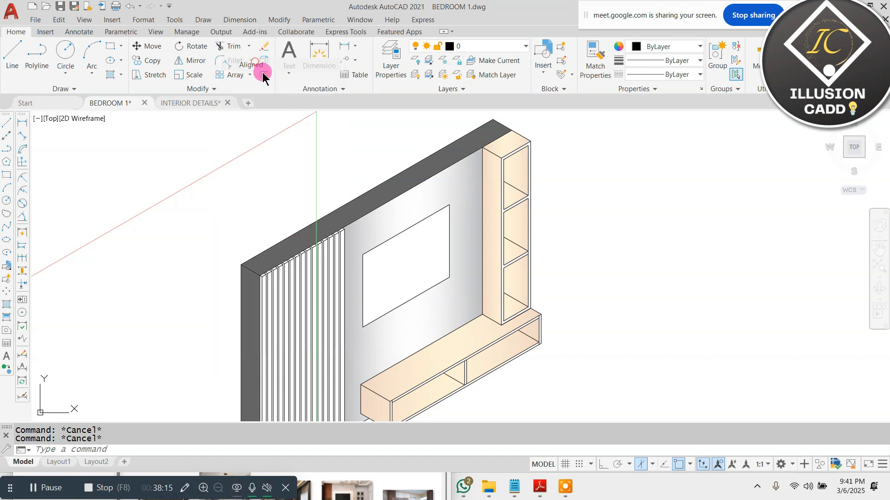
scroll(211, 277, down, 3)
scroll(360, 189, up, 3)
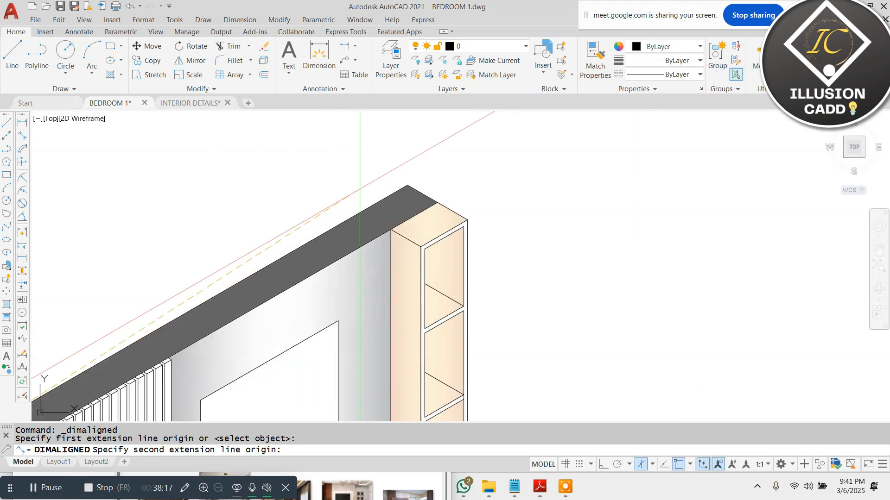
click(408, 185)
scroll(407, 185, down, 1)
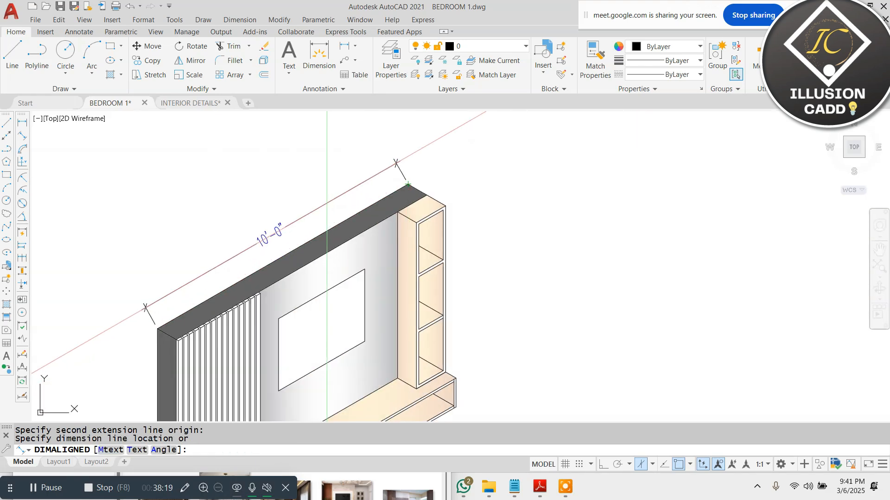
click(326, 203)
scroll(327, 203, down, 2)
scroll(302, 227, up, 3)
key(Escape)
Step: Add an aligned dimension for the wall's full height along its outer vertical edge beside the slatted panel
key(space)
click(377, 221)
scroll(366, 221, down, 2)
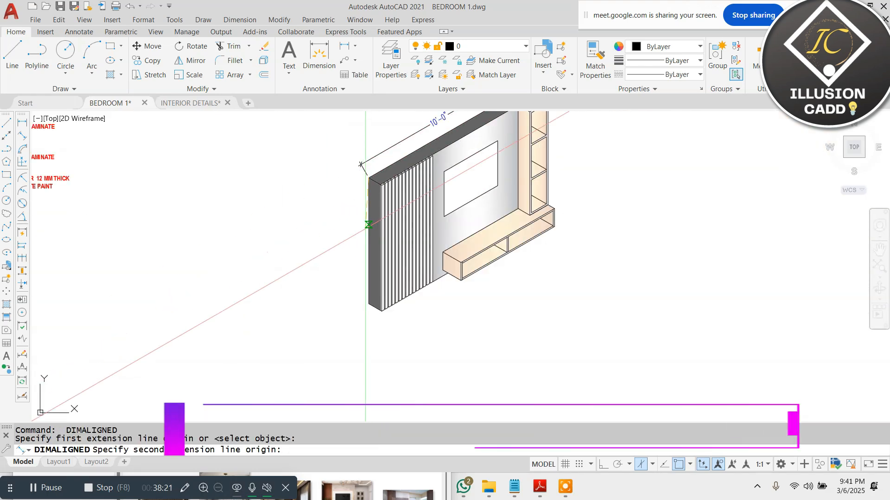
scroll(368, 226, up, 3)
scroll(366, 241, down, 3)
click(360, 358)
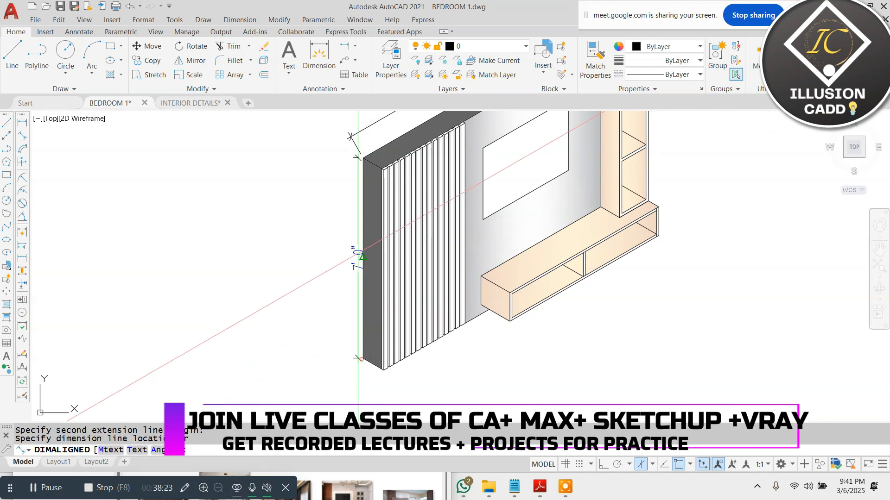
click(346, 242)
scroll(345, 242, down, 3)
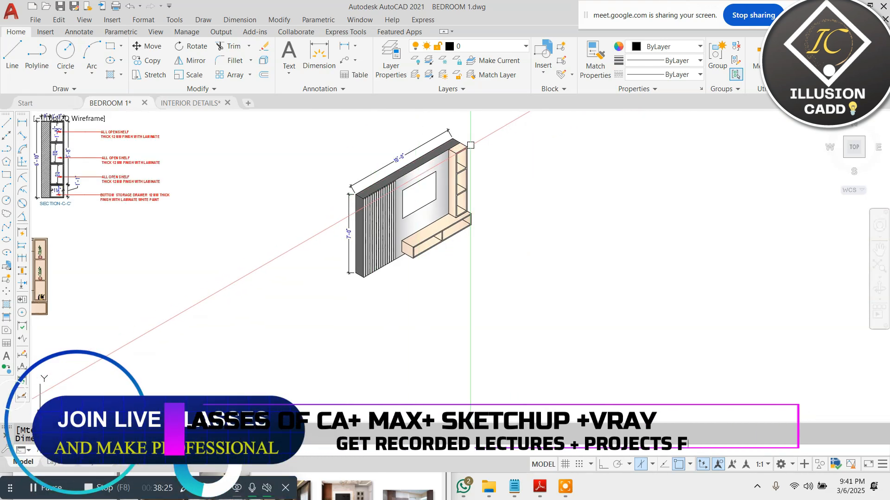
Step: Dimension the tall open shelf unit's outer vertical edge from its top corner down to the TV cabinet
scroll(464, 144, up, 6)
key(space)
click(464, 145)
scroll(465, 145, down, 3)
scroll(461, 301, up, 5)
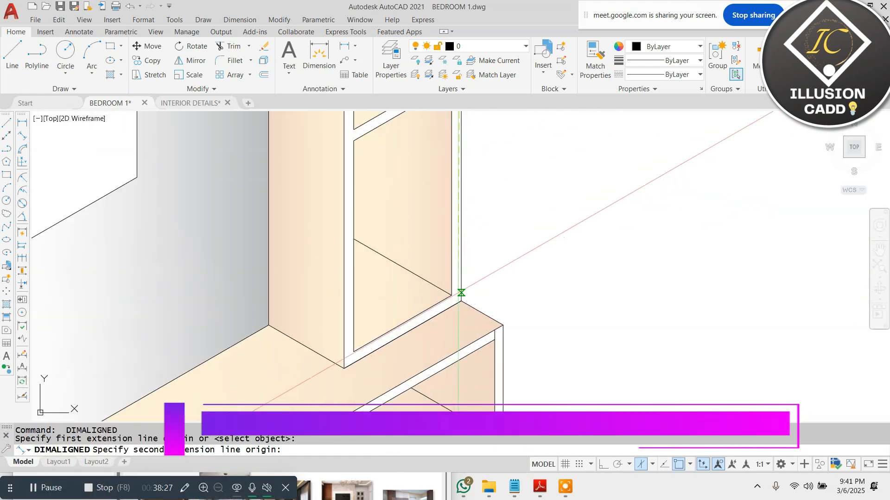
click(461, 300)
scroll(462, 300, down, 1)
click(483, 278)
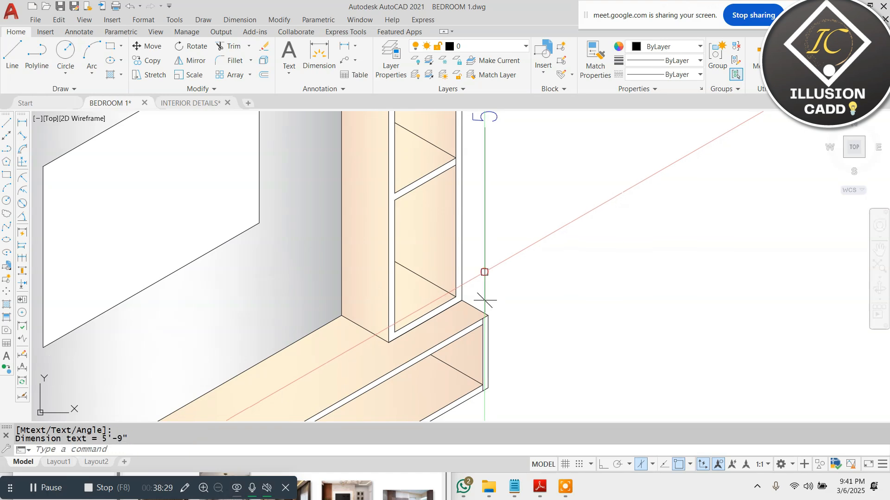
scroll(484, 278, down, 3)
scroll(342, 406, up, 5)
key(Escape)
Step: Add an aligned dimension along the TV cabinet's lower front edge, offset just below it
key(space)
click(341, 406)
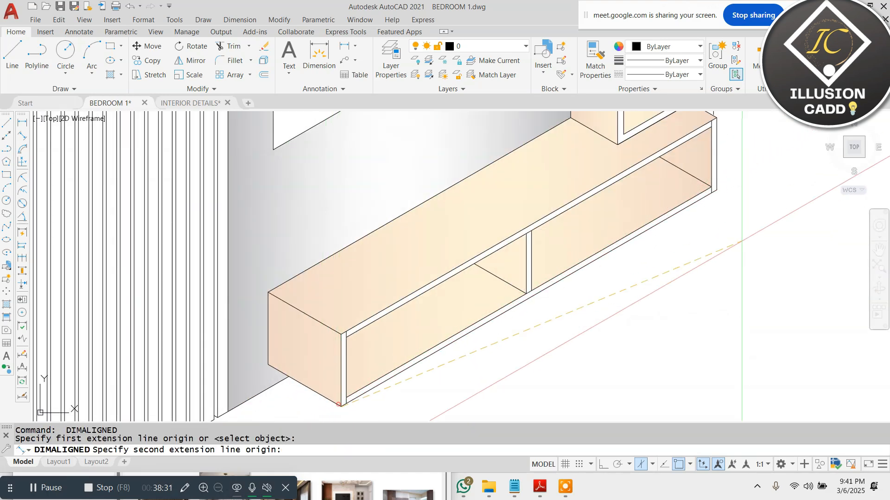
click(716, 190)
click(730, 206)
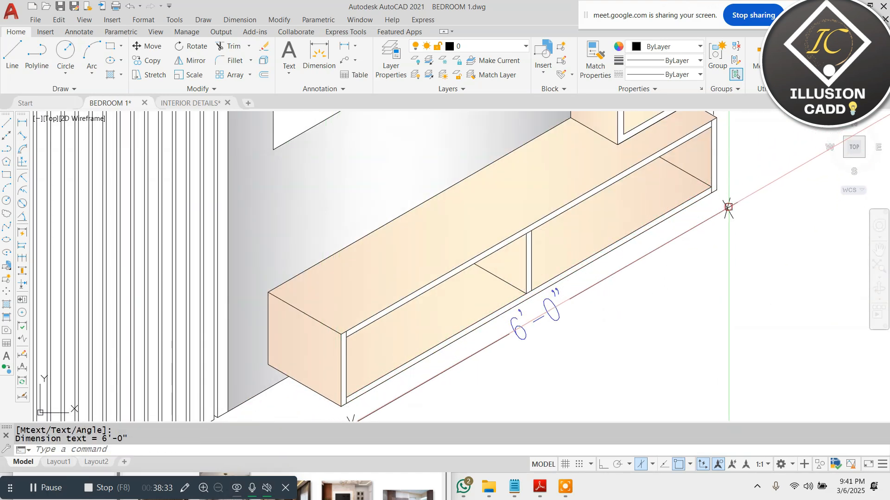
scroll(566, 260, down, 4)
scroll(536, 233, up, 4)
key(Escape)
Step: Dimension the TV cabinet's depth across its top face from the wall edge to the front edge
key(space)
click(528, 217)
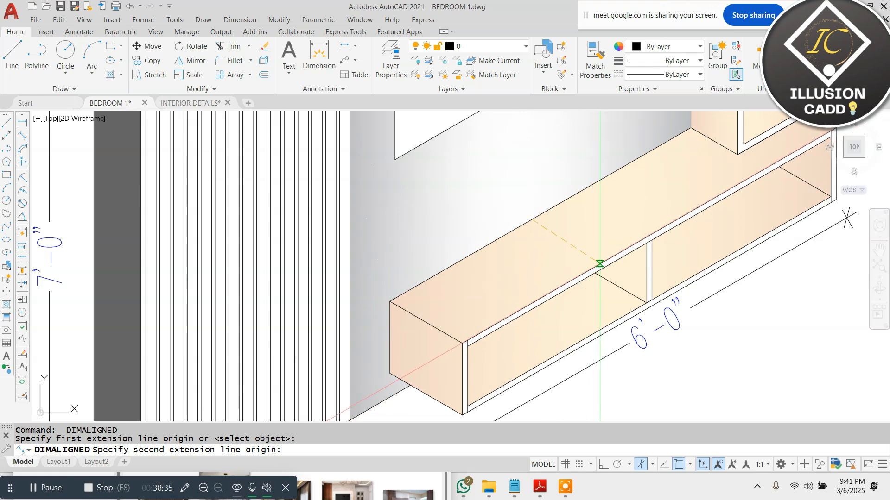
click(600, 263)
click(544, 255)
scroll(545, 255, down, 4)
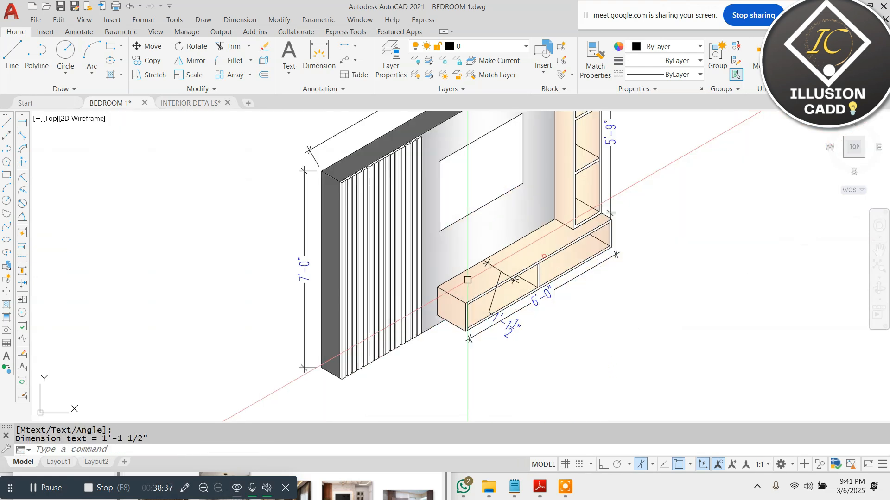
Step: Dimension the height of the shelf unit's uppermost open compartment, with the dimension line inside the compartment
scroll(540, 138, up, 5)
key(space)
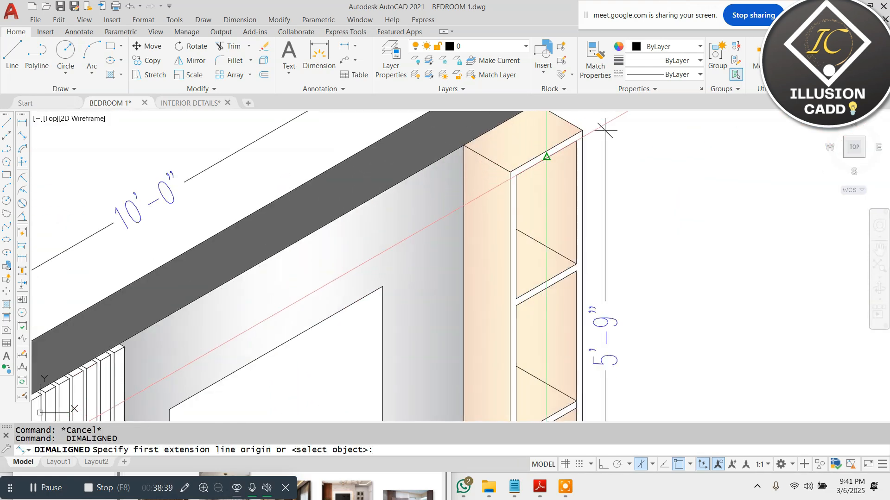
click(549, 279)
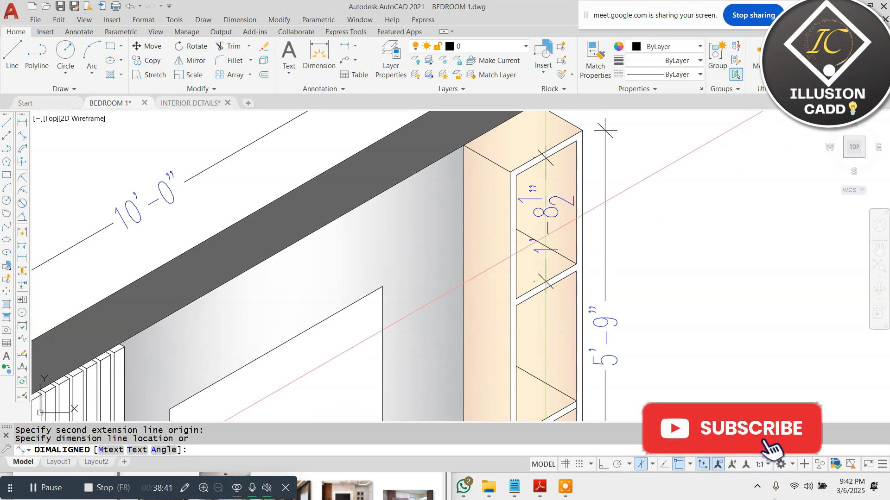
click(529, 204)
scroll(482, 221, down, 4)
Step: Add an aligned dimension for the gap between the TV outline and the tall shelf unit
scroll(436, 255, up, 3)
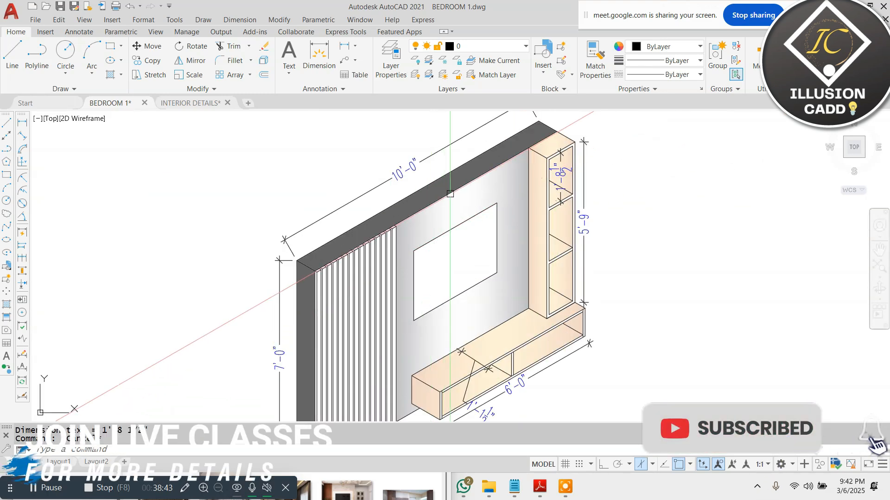
key(space)
click(497, 228)
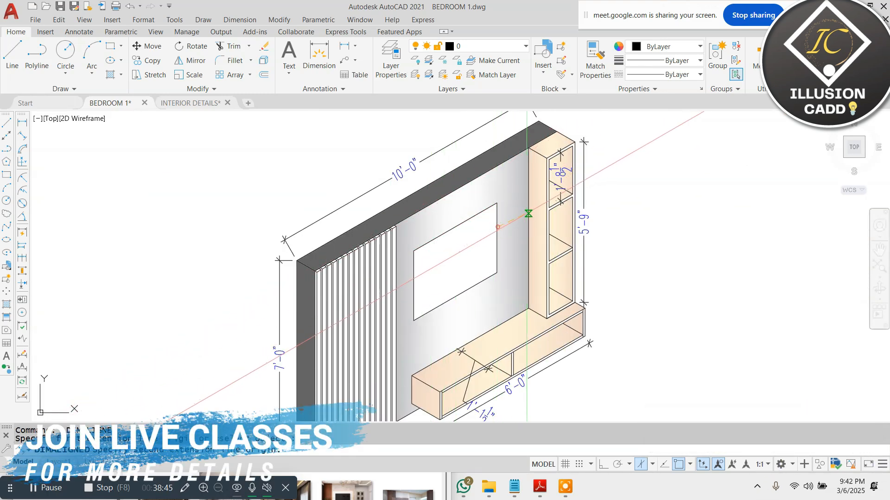
click(529, 209)
click(521, 217)
scroll(522, 220, up, 4)
scroll(545, 205, down, 4)
key(Escape)
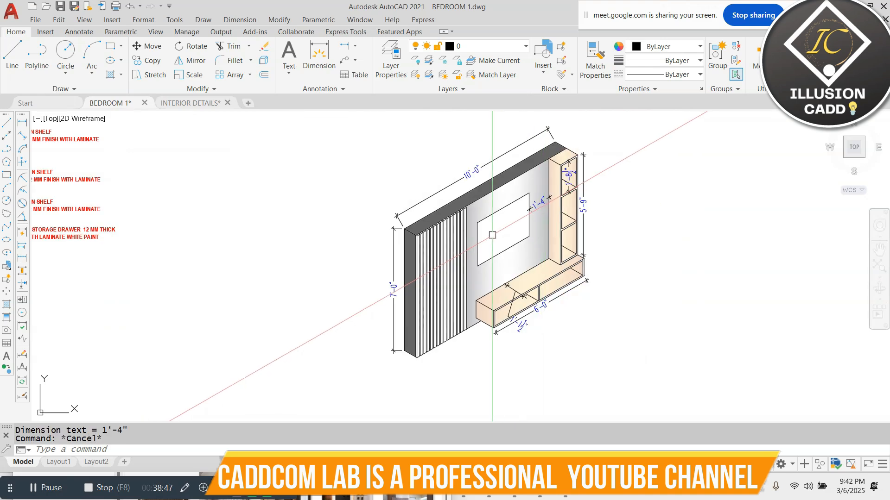
Step: Oblique the wall's length dimension so its extension lines follow the wall's thickness edge, using two points for the angle
scroll(460, 199, up, 4)
scroll(463, 185, down, 3)
scroll(510, 134, up, 3)
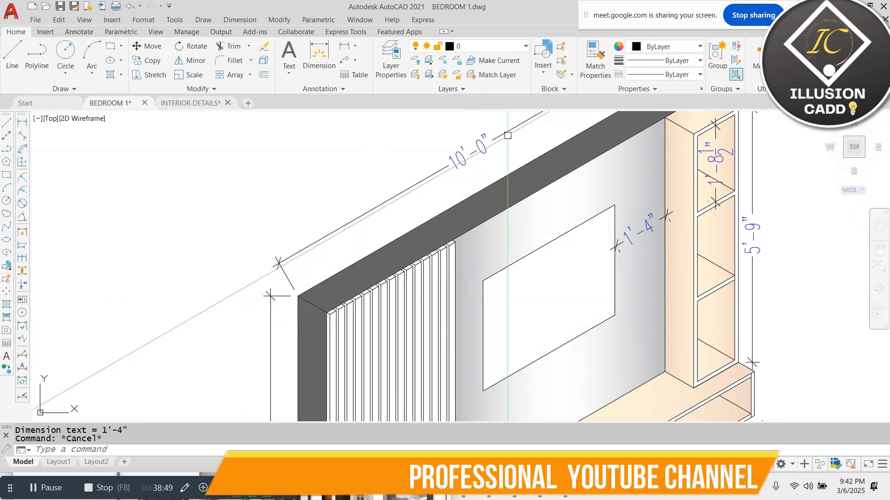
key(Escape)
click(240, 20)
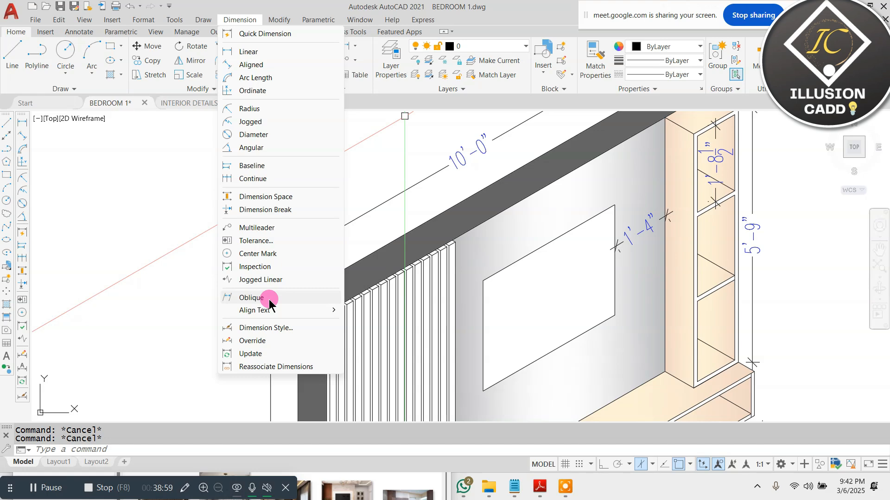
click(287, 298)
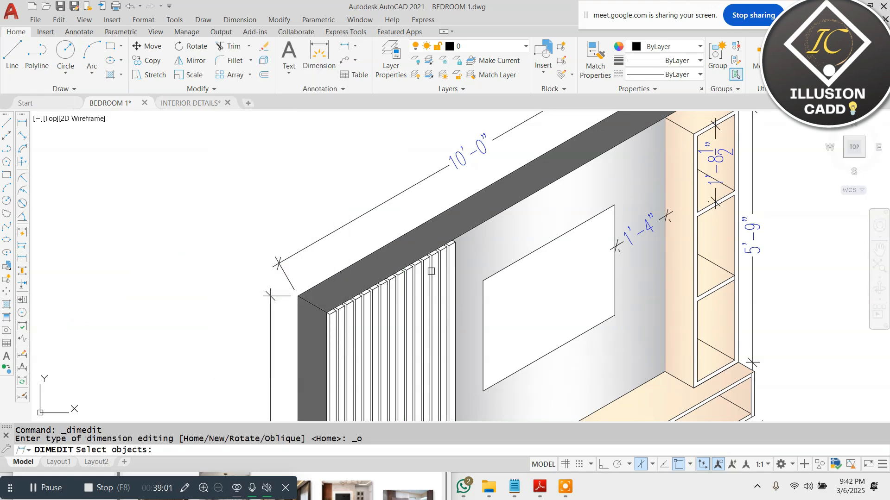
scroll(459, 150, up, 2)
click(455, 150)
key(Return)
scroll(456, 153, down, 3)
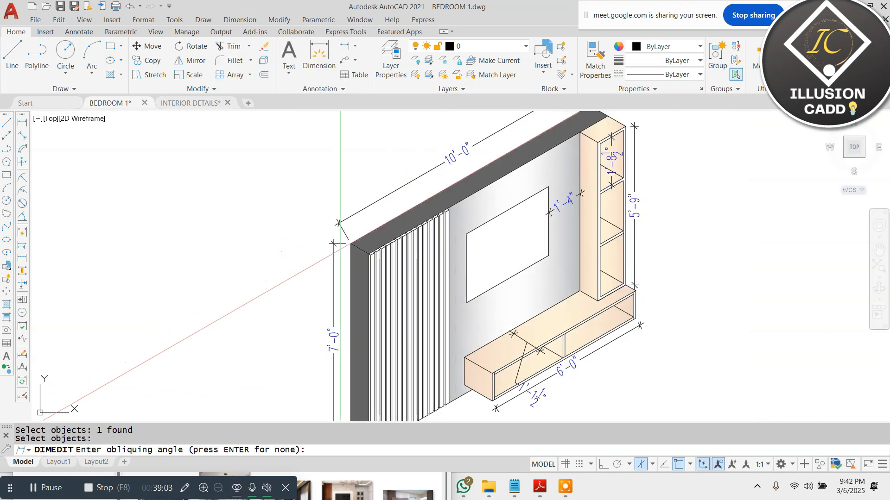
scroll(436, 204, up, 4)
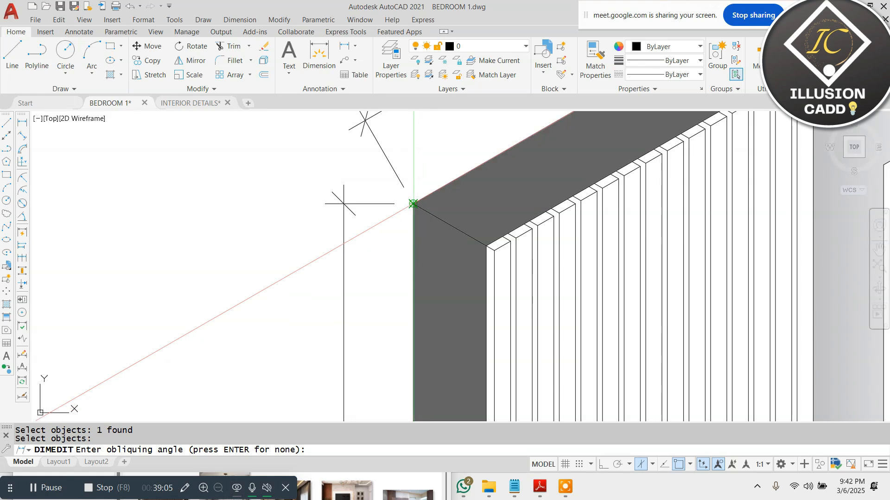
scroll(486, 247, down, 4)
key(Escape)
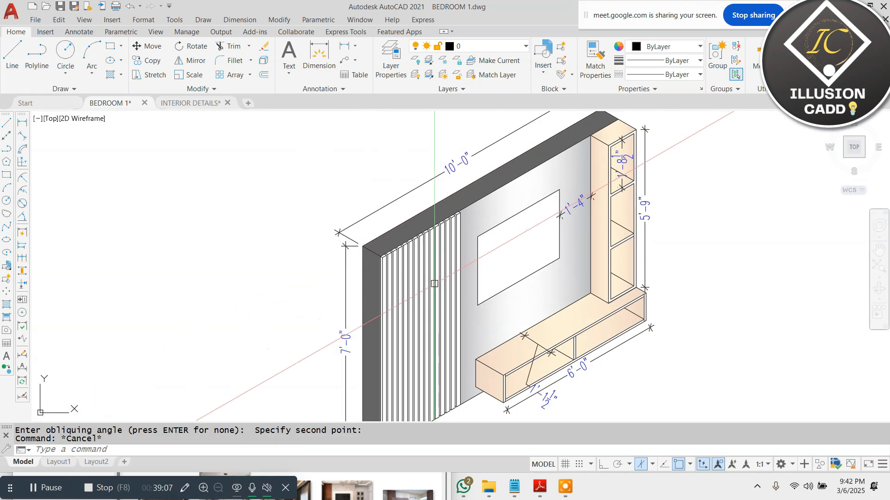
Step: Oblique the wall's height dimension, taking the angle from the two ends of the wall's top thickness edge
scroll(361, 226, up, 4)
scroll(362, 204, down, 4)
scroll(347, 242, up, 2)
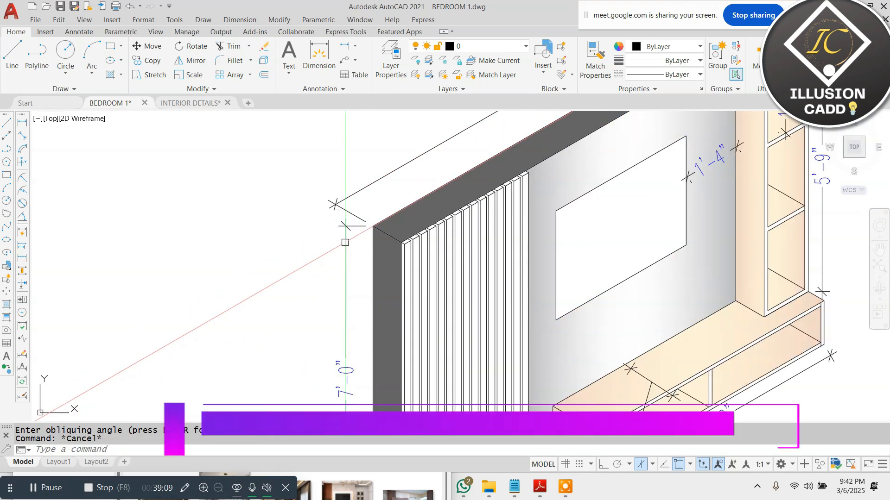
click(240, 20)
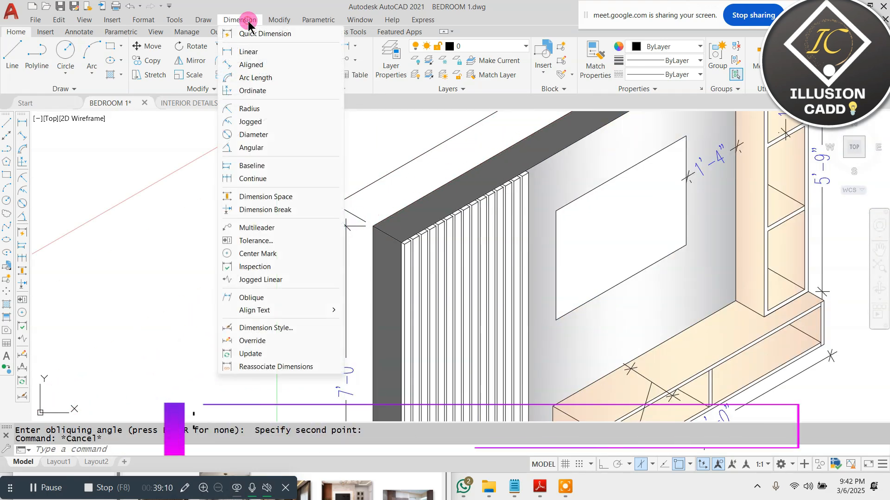
click(291, 294)
scroll(346, 228, up, 4)
click(344, 227)
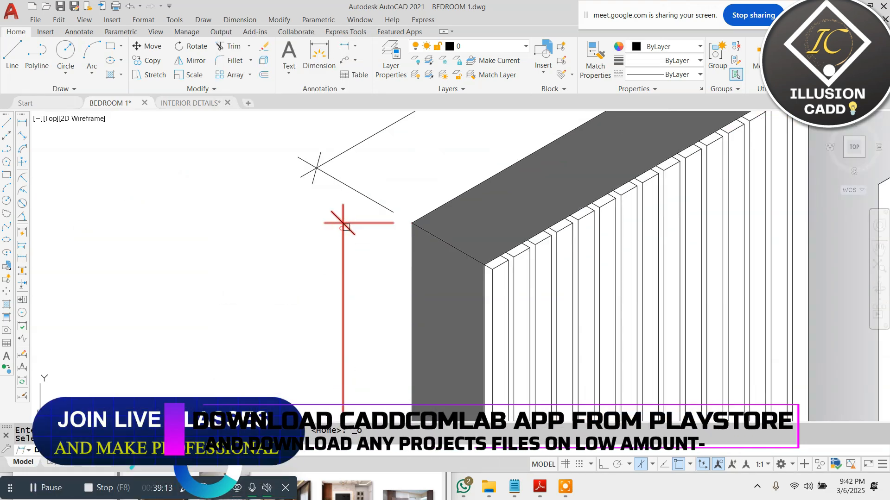
key(Return)
click(412, 223)
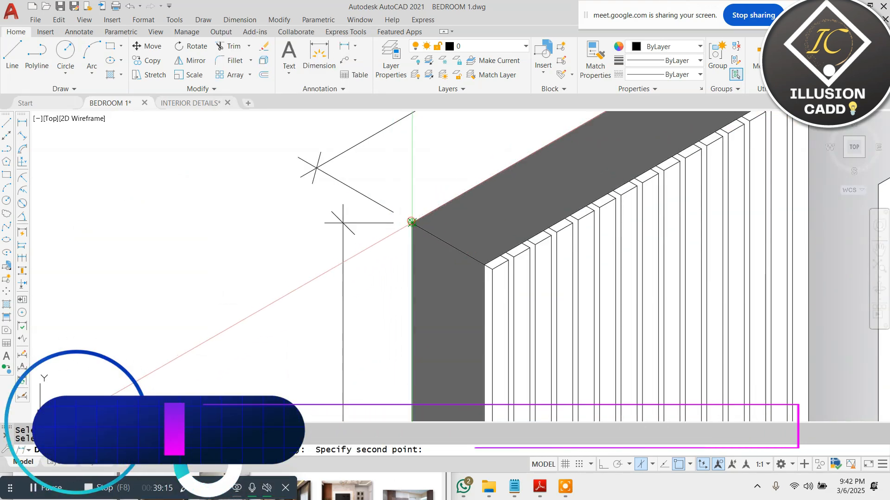
click(484, 263)
scroll(417, 217, down, 5)
key(Escape)
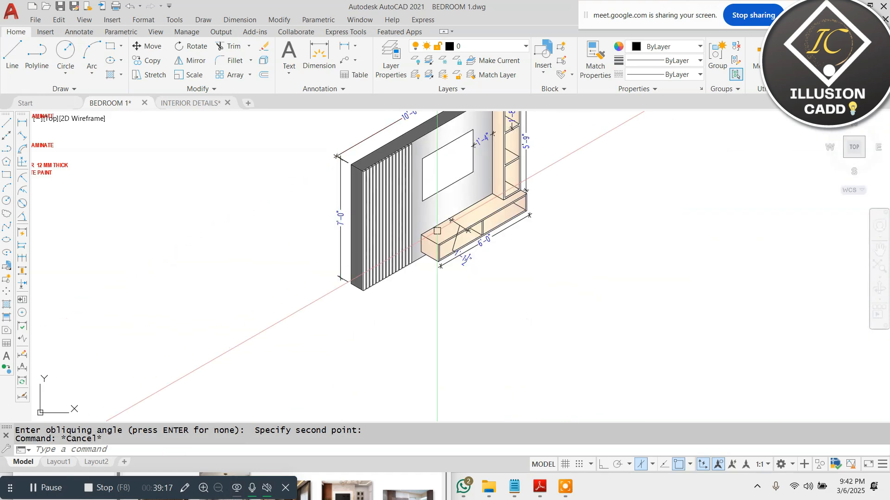
scroll(428, 236, down, 2)
scroll(482, 158, up, 8)
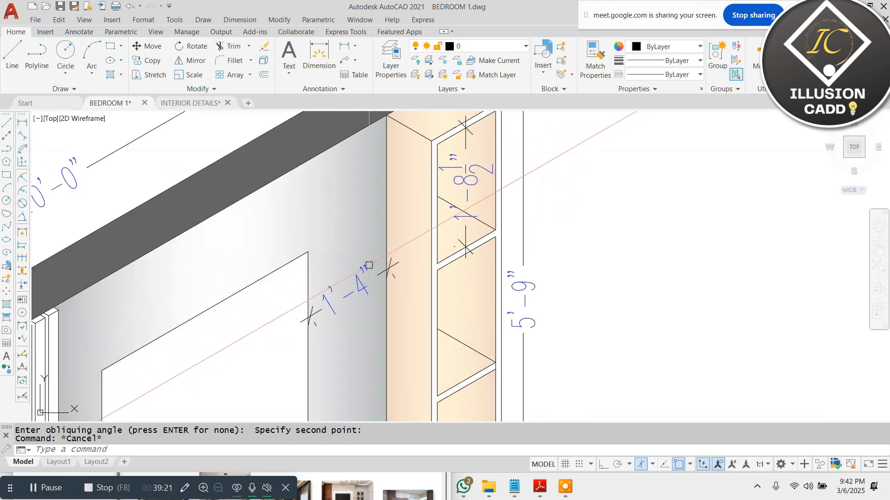
scroll(372, 198, down, 2)
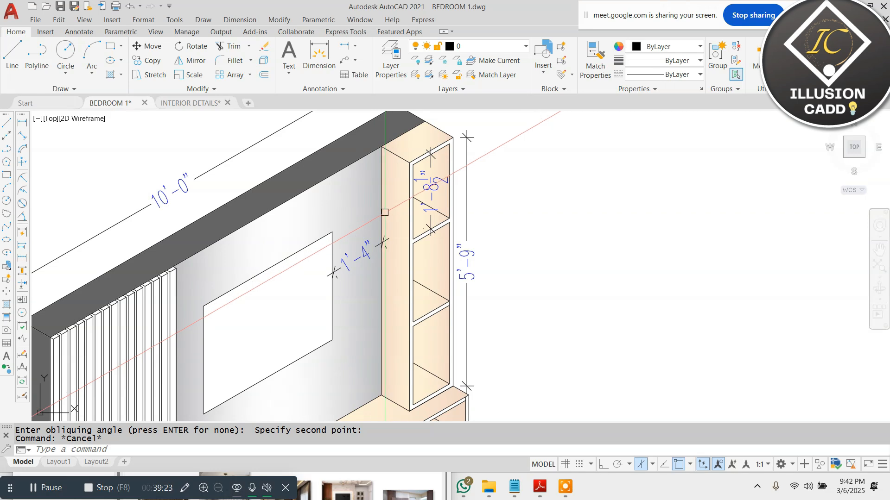
click(468, 142)
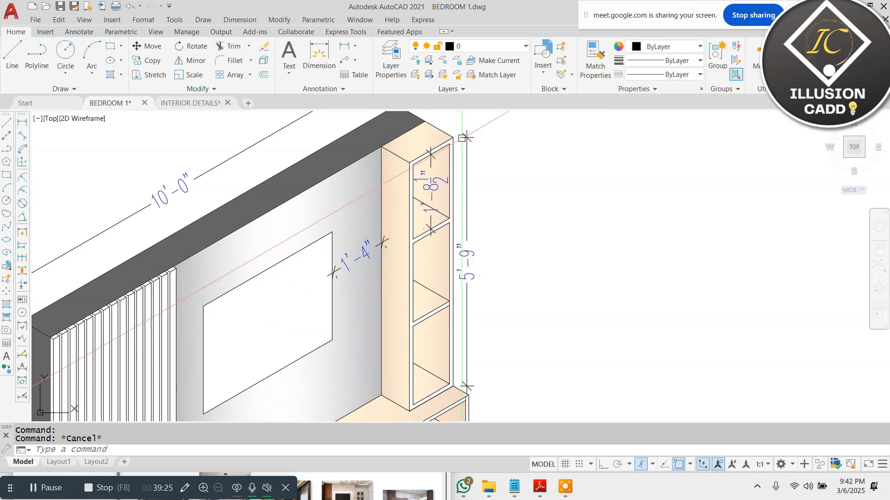
text(dimedit)
key(Return)
scroll(477, 136, up, 3)
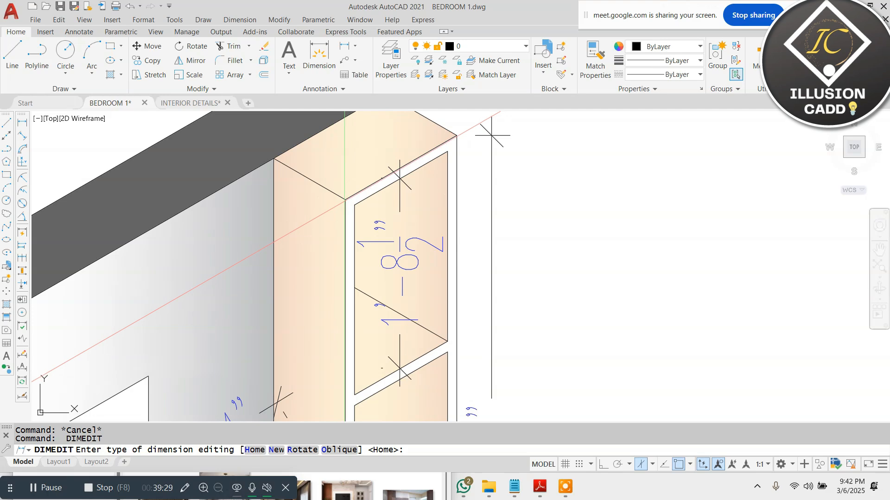
key(Return)
key(Escape)
key(Return)
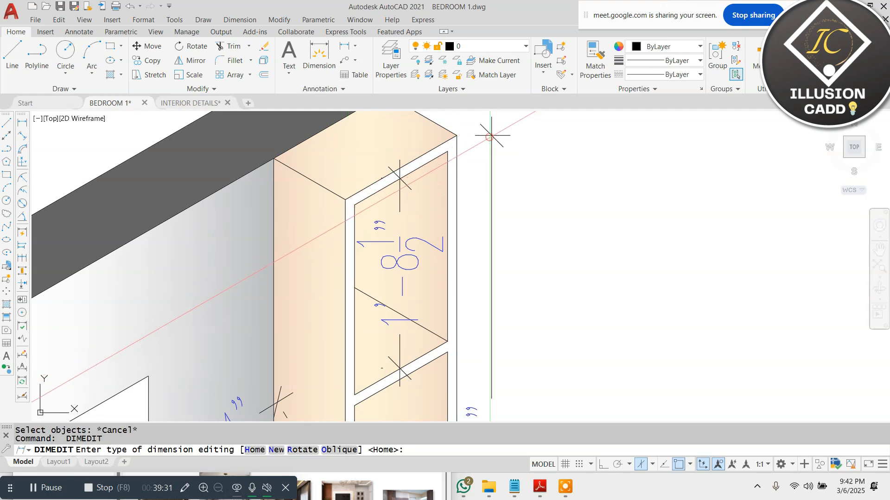
key(Escape)
Step: Oblique the tall shelf unit's overall height dimension, taking the angle from two points along the unit's front top edge
click(241, 20)
click(272, 295)
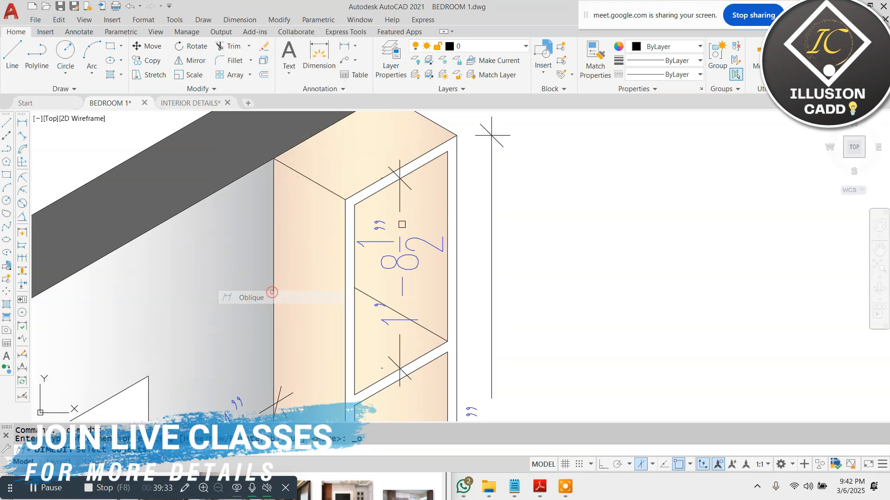
key(Return)
click(456, 135)
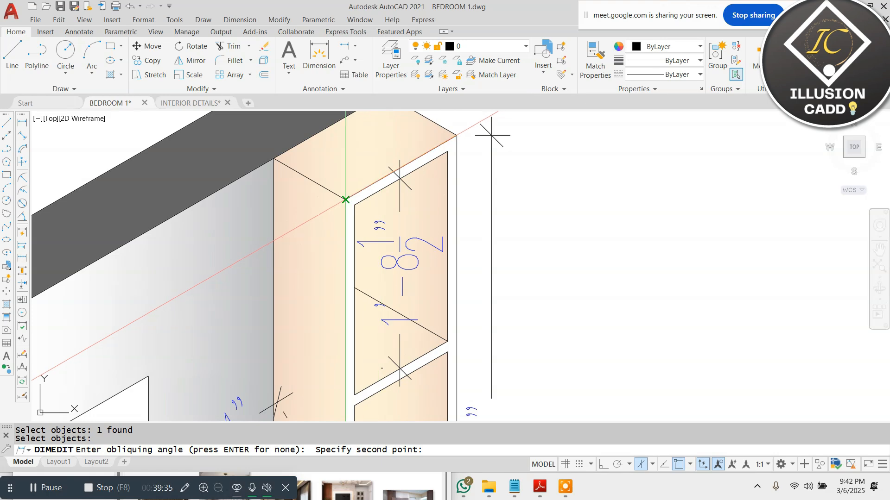
key(Escape)
Step: Oblique the low cabinet's length dimension, picking two points from the cabinet's lower front corner for the angle
scroll(495, 155, down, 5)
scroll(474, 337, down, 2)
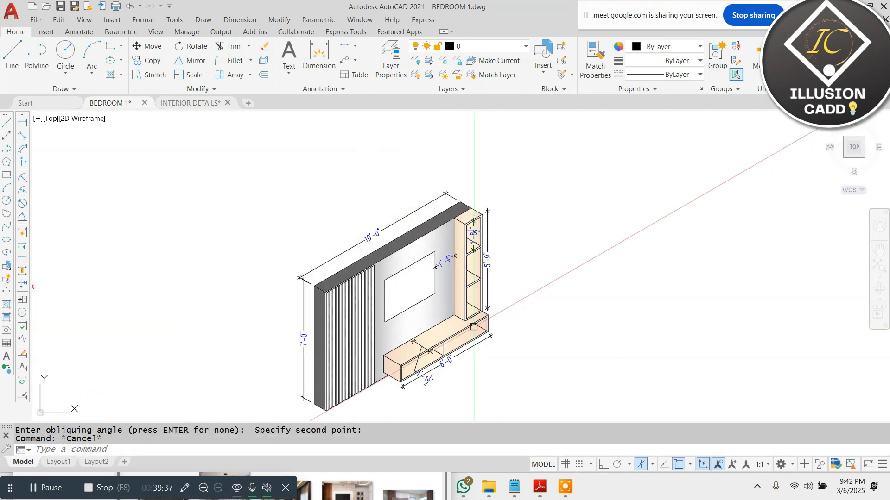
scroll(488, 334, up, 6)
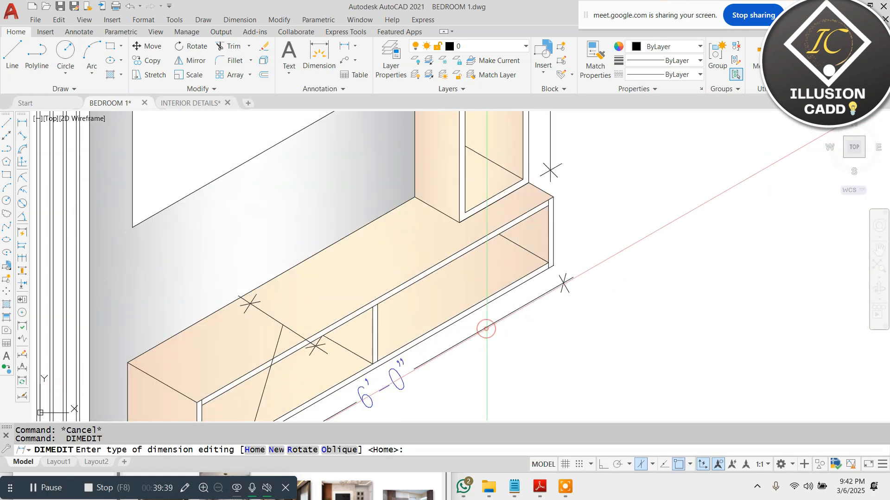
click(240, 20)
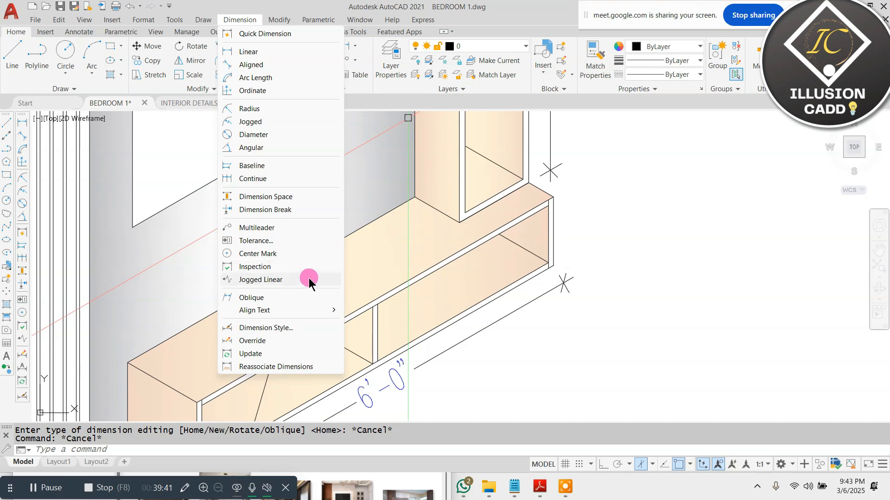
click(305, 297)
middle_drag(531, 270, 521, 244)
click(533, 273)
key(Return)
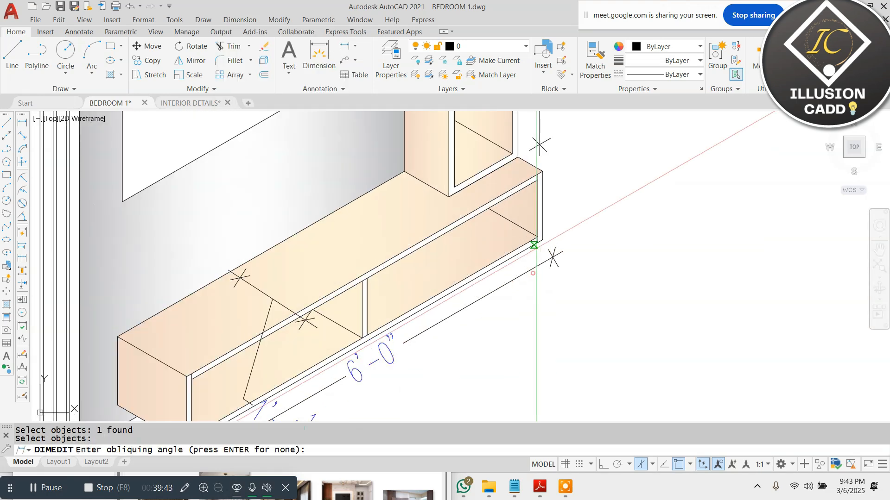
scroll(539, 238, up, 2)
click(545, 236)
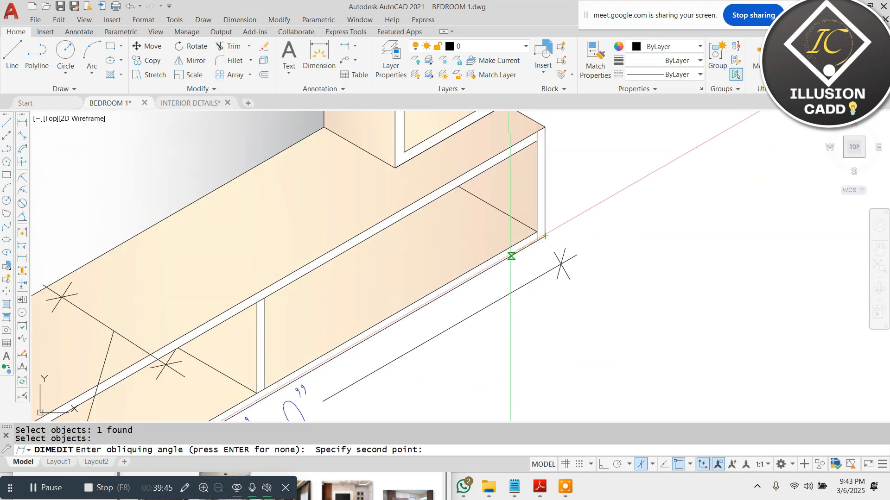
key(Escape)
Step: Copy the SECTION-A-A' title from the section drawing to just below the isometric view
scroll(473, 270, down, 6)
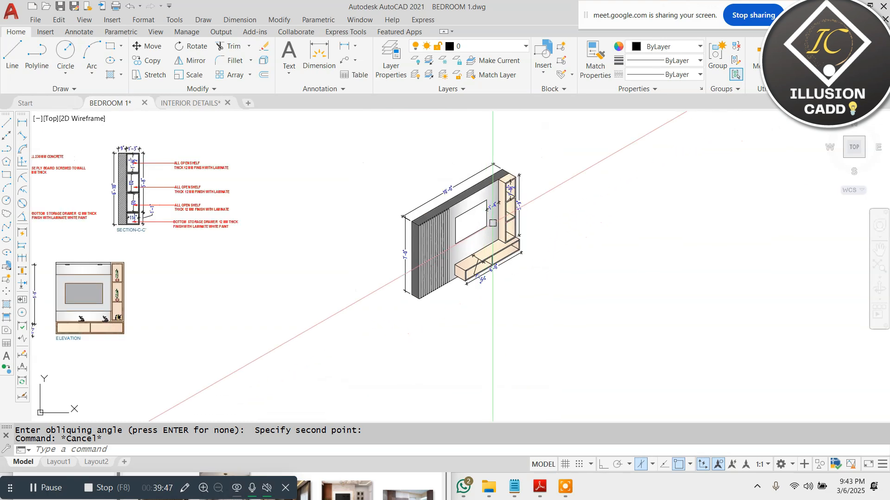
scroll(492, 198, down, 2)
key(Escape)
scroll(142, 286, up, 4)
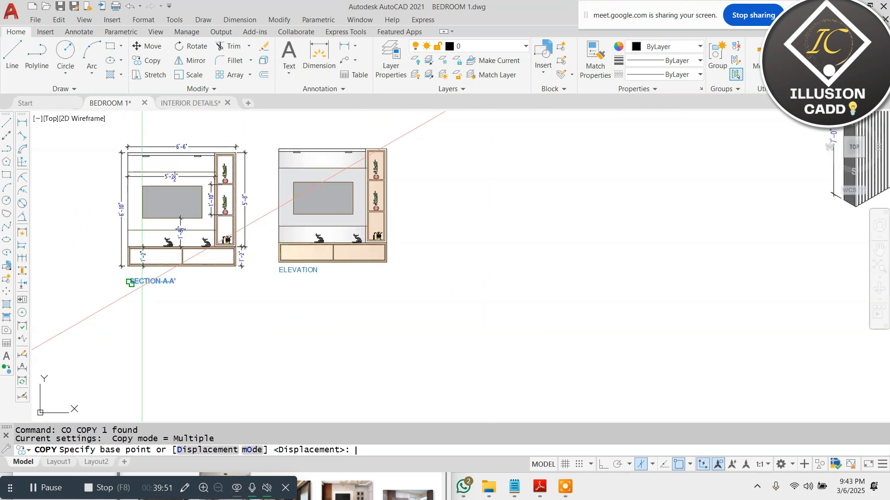
click(168, 296)
scroll(243, 324, down, 4)
scroll(519, 287, up, 8)
click(458, 302)
key(Escape)
Step: Change the copied title's text to ISOMETRIC VIEW
click(443, 252)
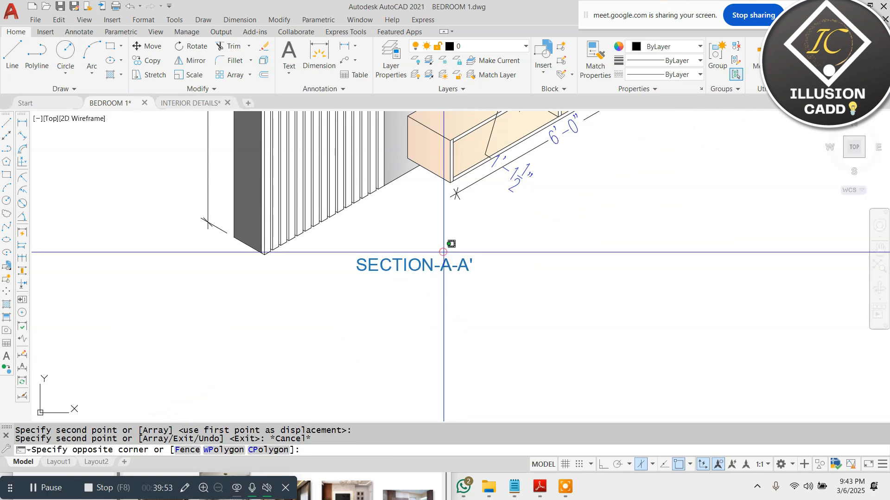
key(Escape)
double_click(427, 266)
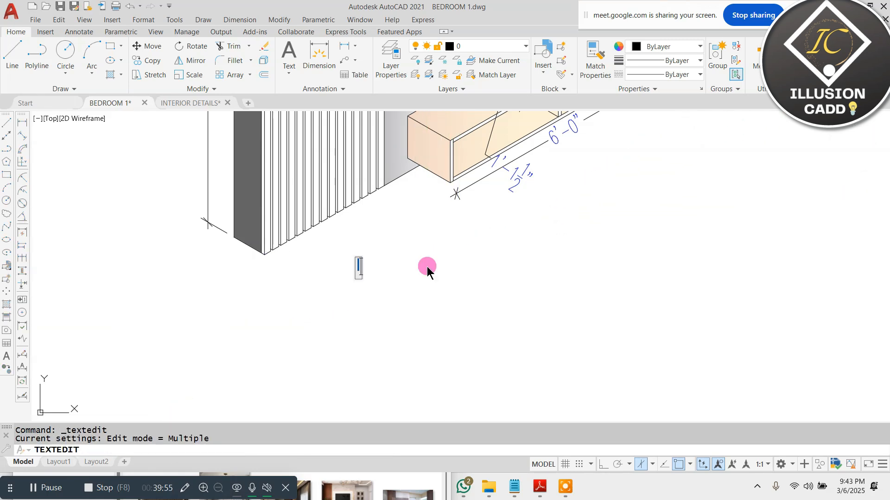
text(ISOMETRIC VIEW)
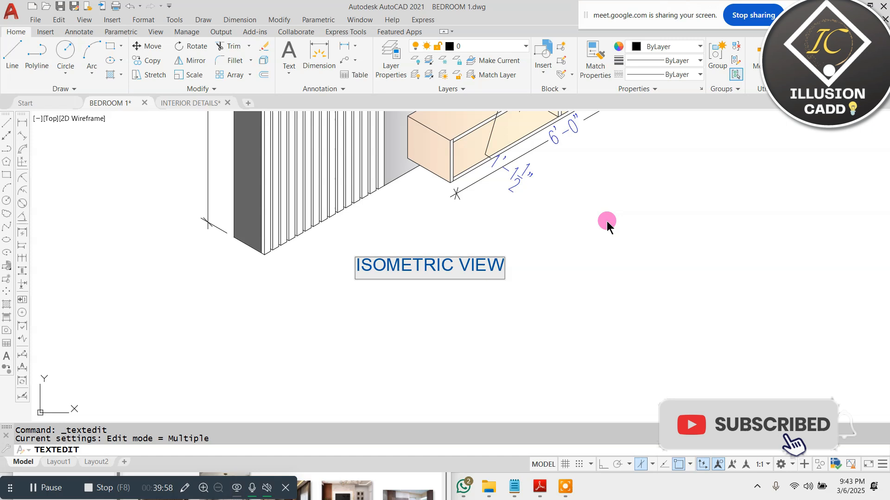
click(608, 224)
key(Escape)
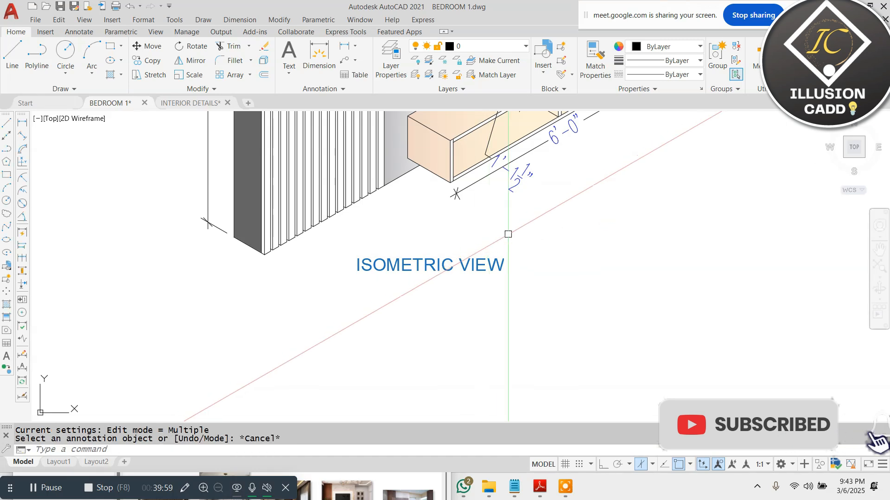
Step: Rotate the ISOMETRIC VIEW title so it runs parallel to the wall's length axis
click(508, 235)
click(448, 281)
text(RO)
key(Return)
click(449, 281)
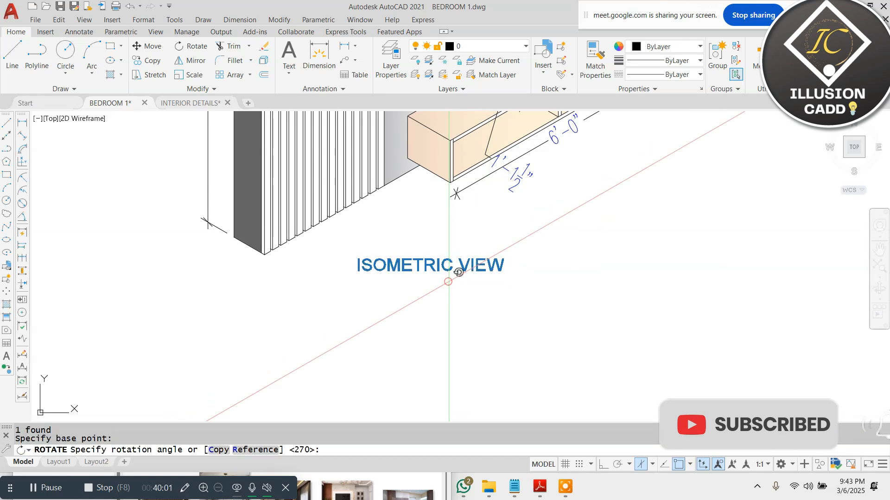
click(608, 187)
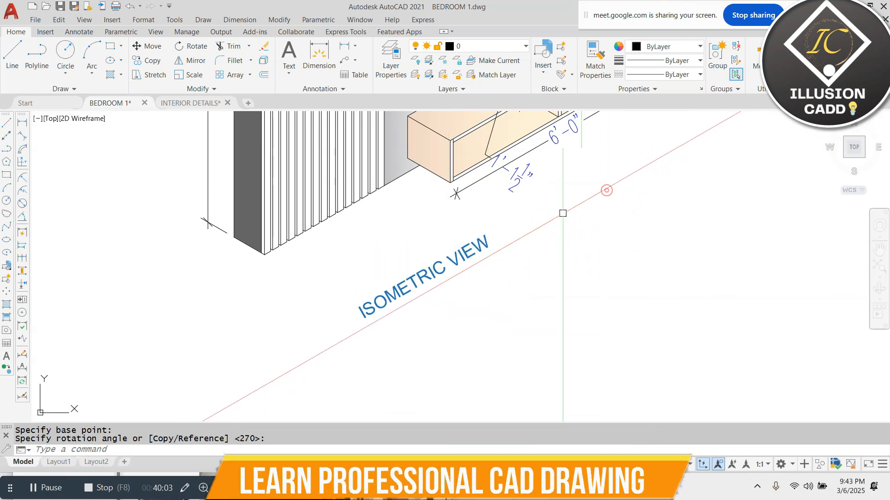
Step: Move the ISOMETRIC VIEW title closer to the base of the slatted wall panel
text(M)
key(Return)
click(423, 277)
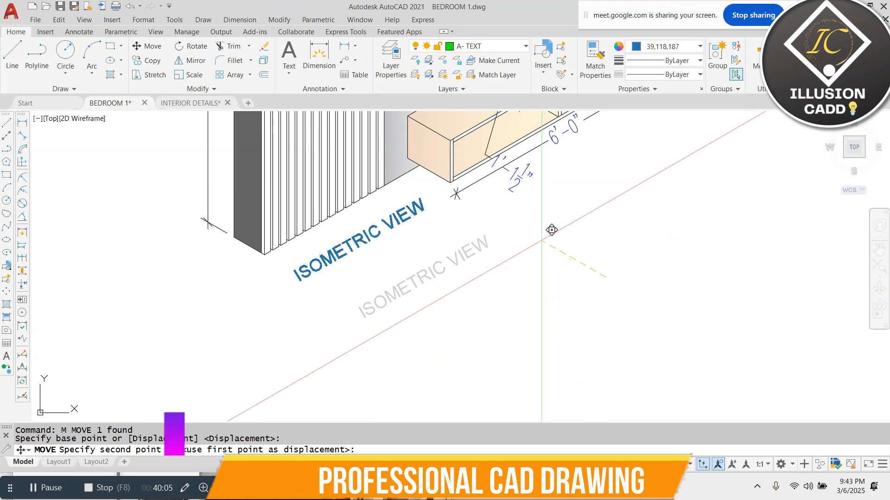
scroll(444, 240, down, 5)
key(Escape)
Step: Switch the grid snap type in the drafting settings from isometric to rectangular snap
text(FD)
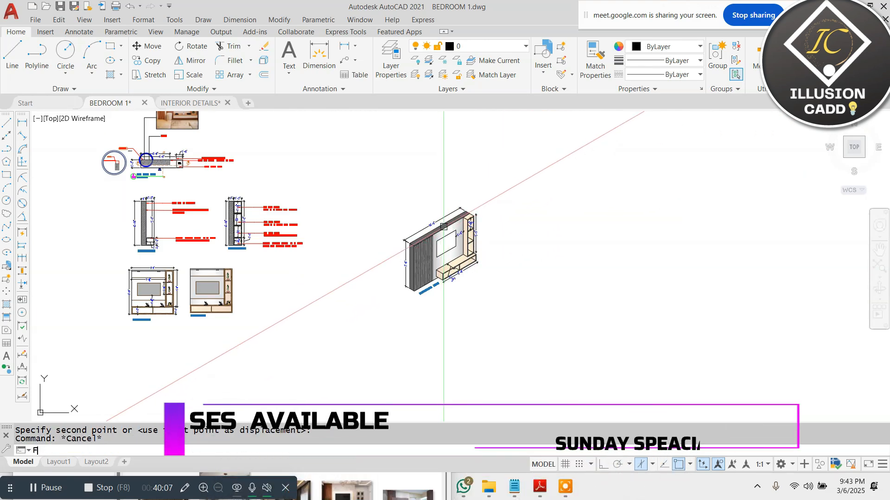
key(Return)
key(Escape)
key(Escape)
key(Return)
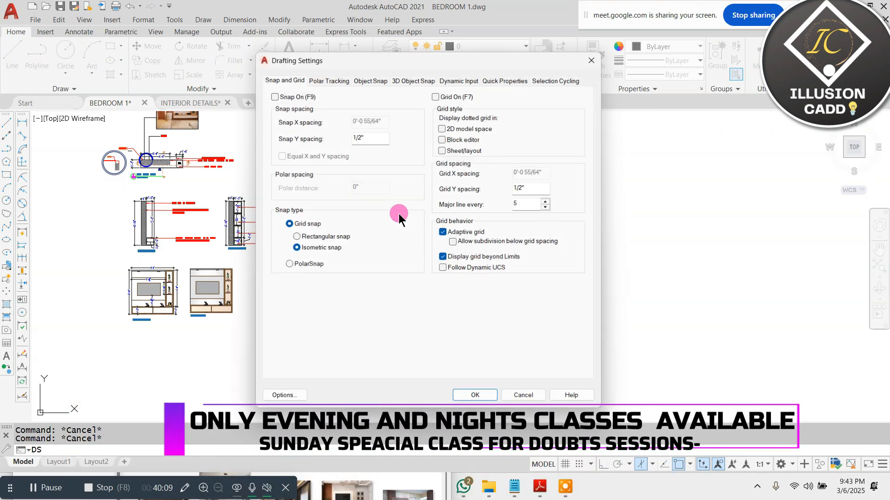
click(320, 236)
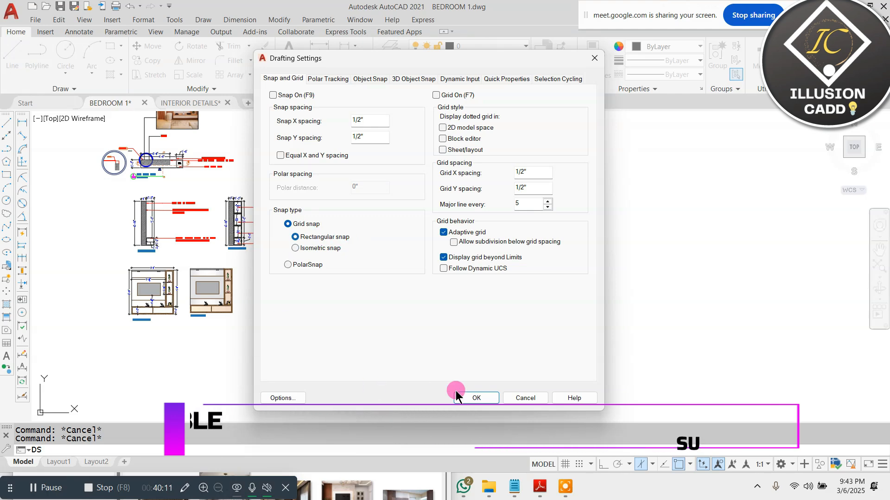
click(474, 394)
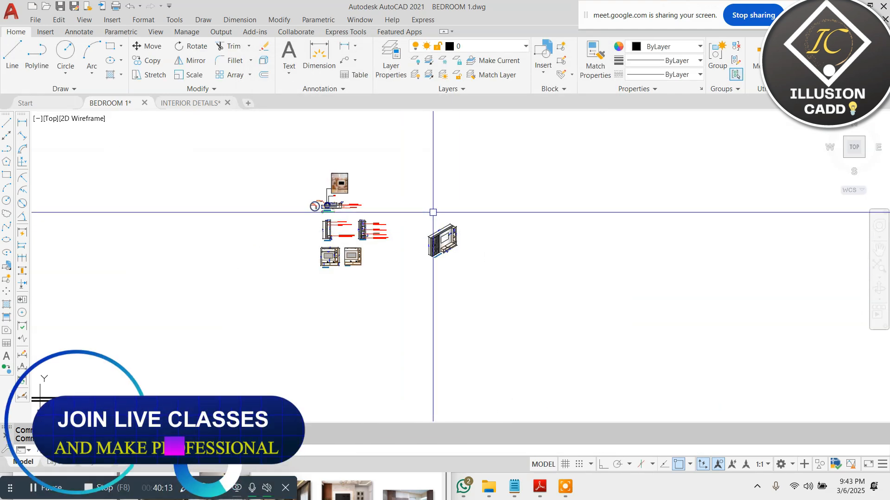
Step: Move the whole isometric view with its title and dimensions next to the TV unit's elevation and section drawings
click(516, 204)
click(391, 327)
text(m)
key(space)
scroll(392, 264, up, 6)
click(663, 200)
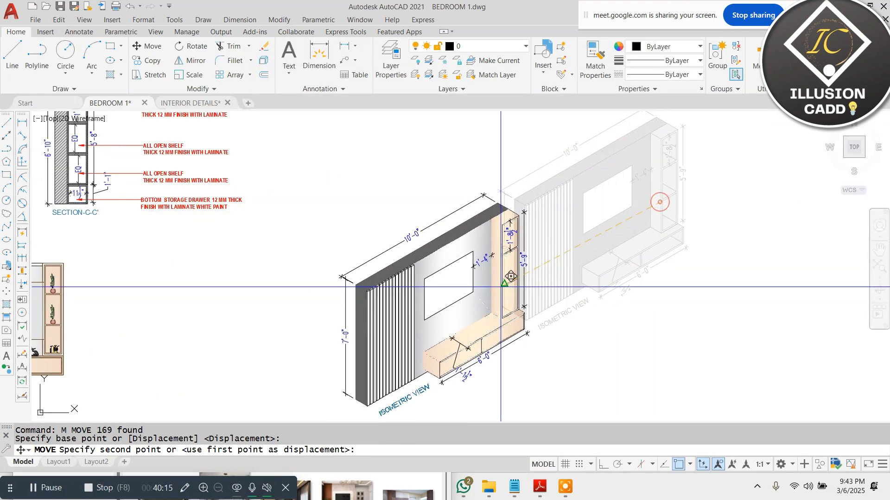
scroll(371, 271, down, 6)
key(Escape)
Step: Draw a rectangular frame around all the TV unit drawings, from the reference photo down to the isometric view
text(R)
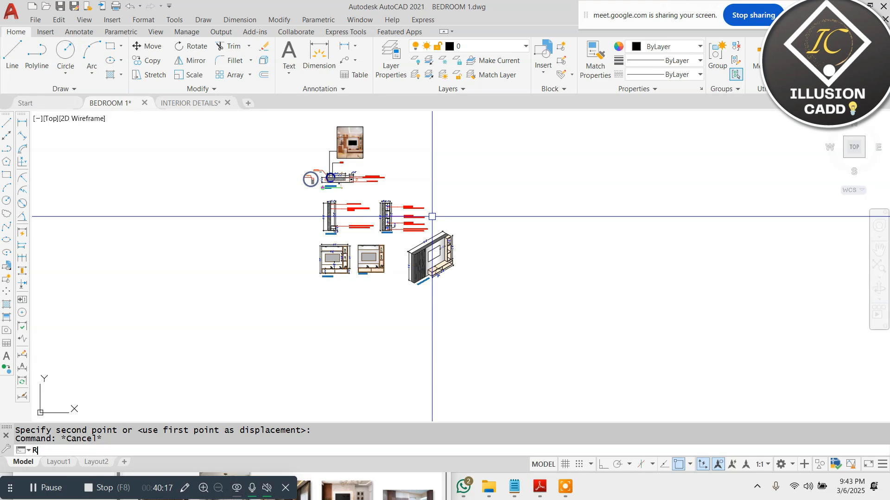
text(EC)
key(space)
click(289, 120)
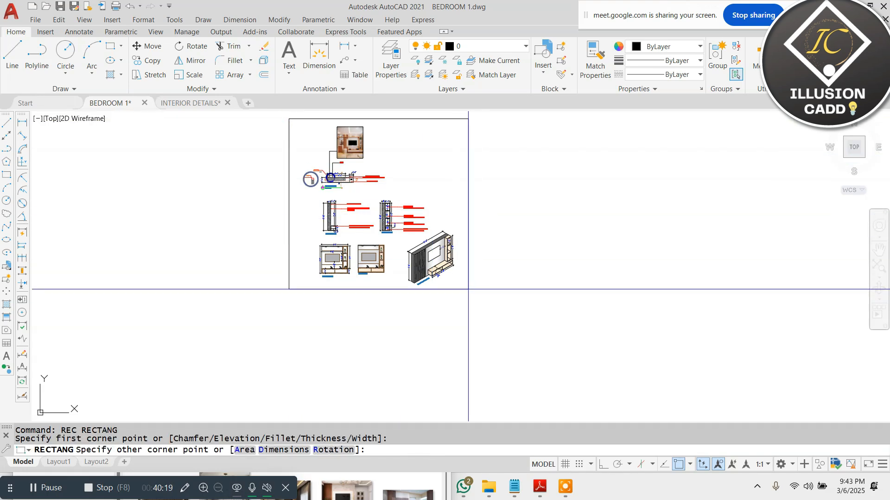
click(465, 286)
key(Escape)
key(Escape)
Step: Offset the rectangular frame around the TV unit drawings outward by 2 to make a double border
text(2)
key(Return)
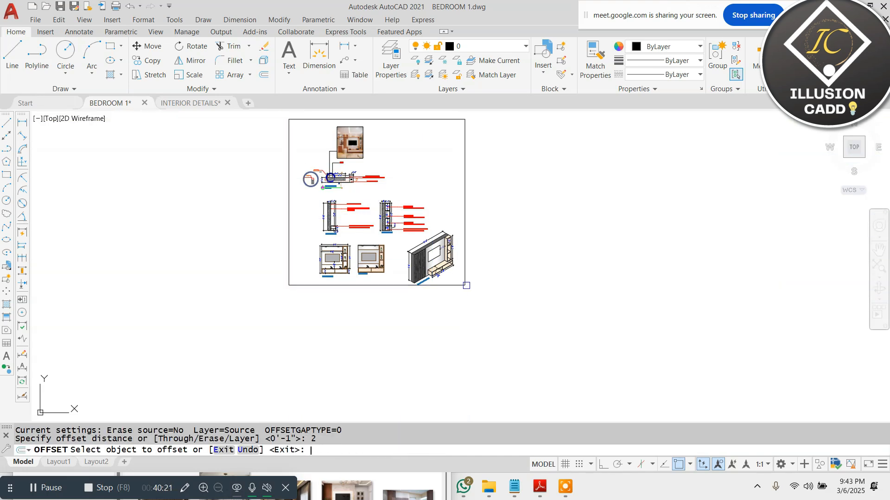
click(466, 286)
click(496, 312)
key(Escape)
key(Escape)
Step: Move the framed TV unit drawings into the large bedroom sheet, beside the framed schedule and above the layout plans
scroll(524, 139, down, 2)
click(524, 139)
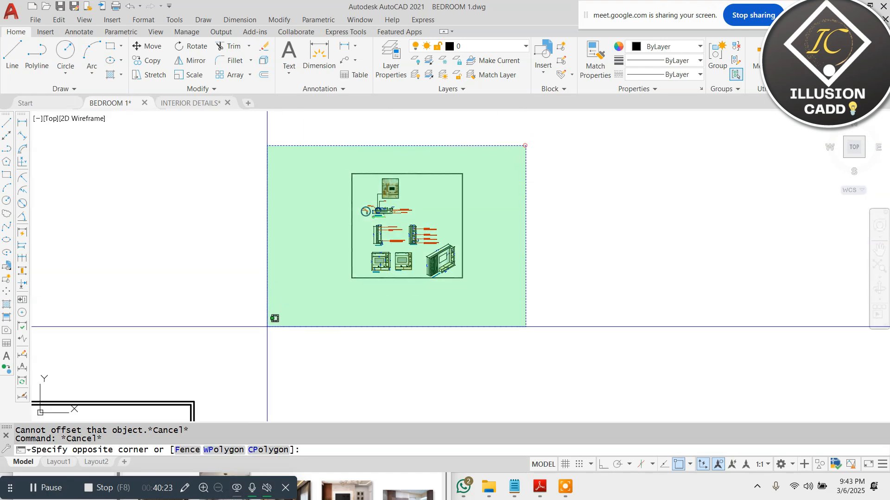
click(267, 326)
text(m)
key(Return)
click(437, 215)
scroll(325, 296, up, 4)
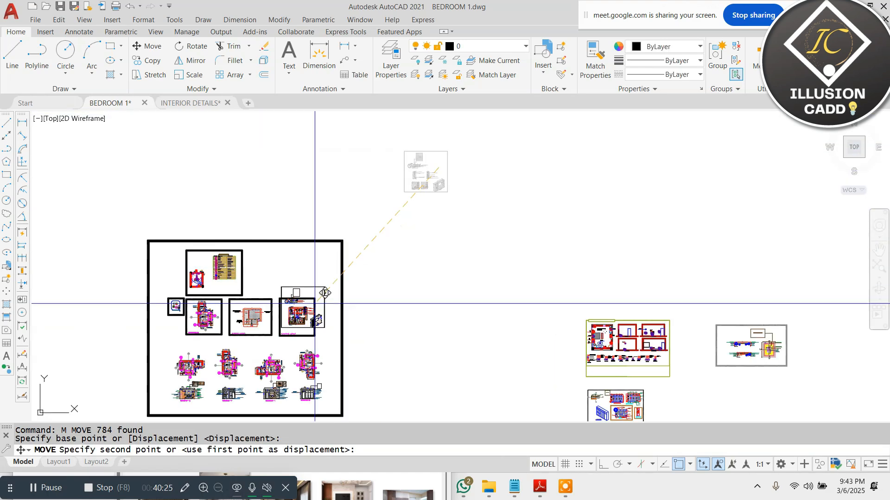
key(Escape)
Step: Examine the placed TV unit details, the bedside table details and the bedroom plan on the large sheet
scroll(437, 167, down, 6)
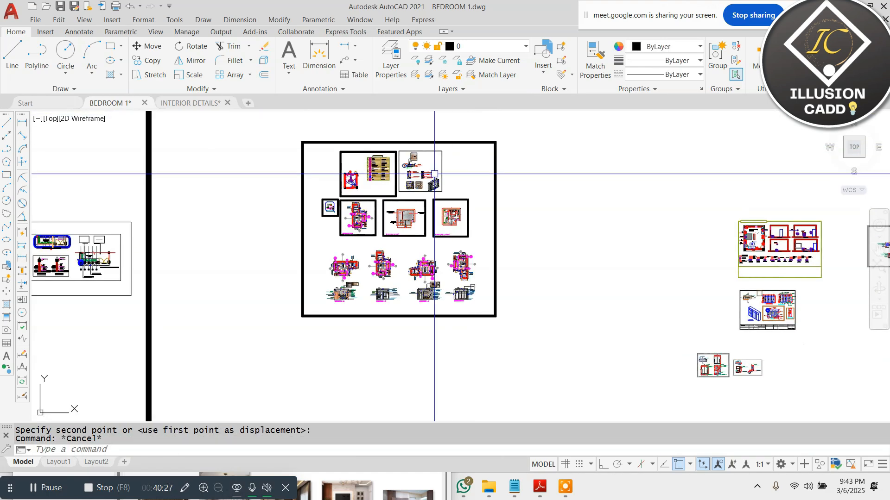
scroll(427, 167, up, 2)
scroll(427, 167, up, 8)
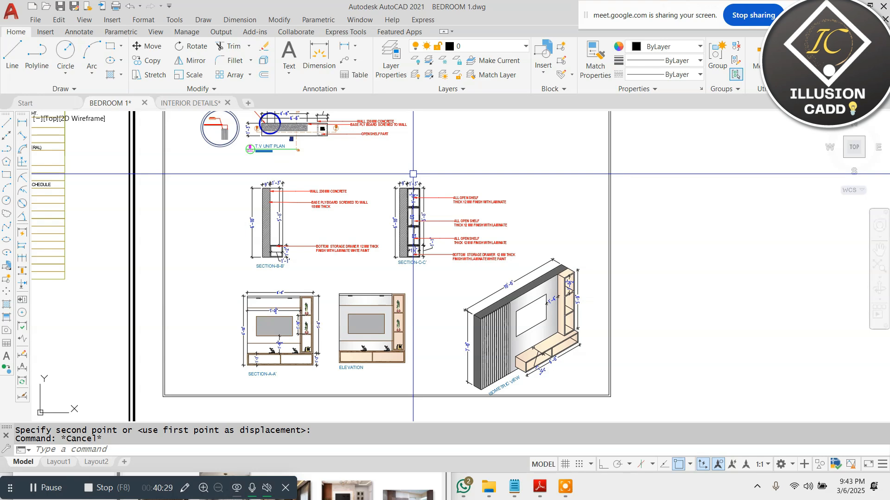
scroll(413, 173, down, 6)
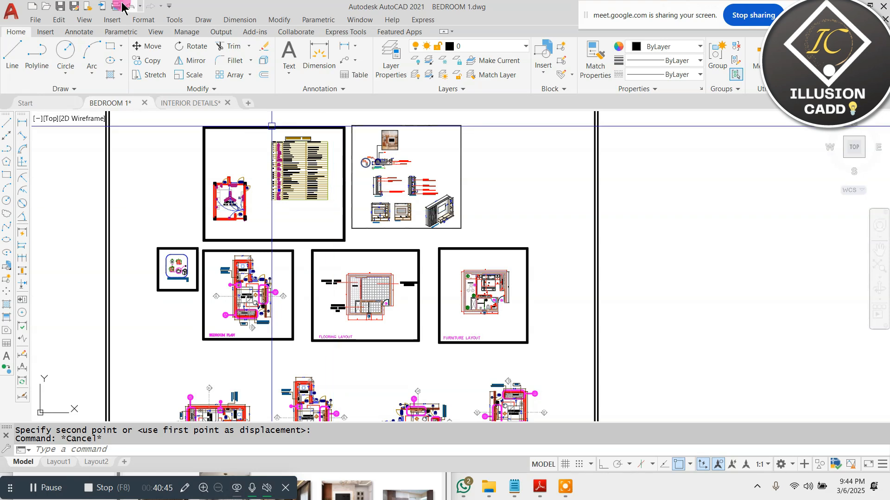
scroll(149, 270, up, 7)
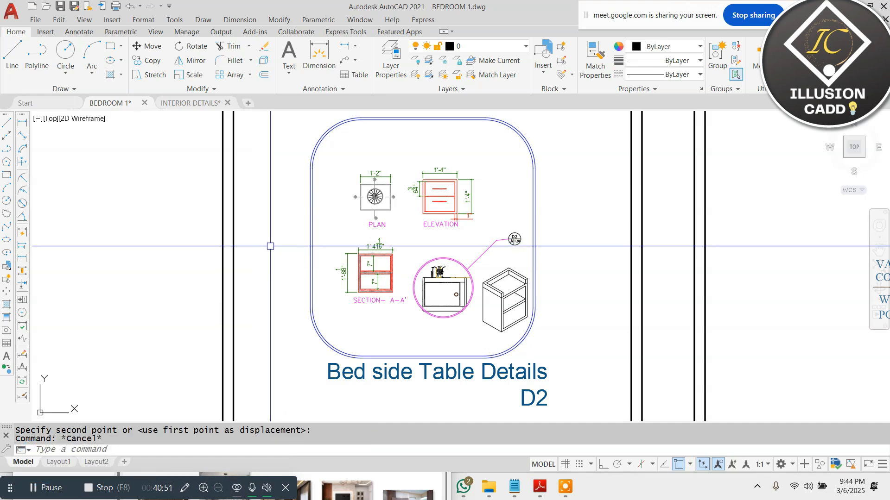
scroll(361, 192, down, 8)
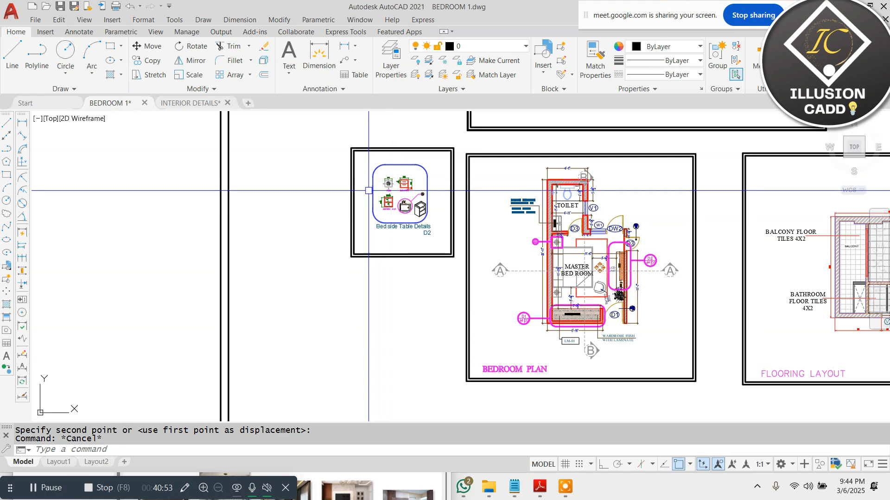
scroll(436, 225, up, 4)
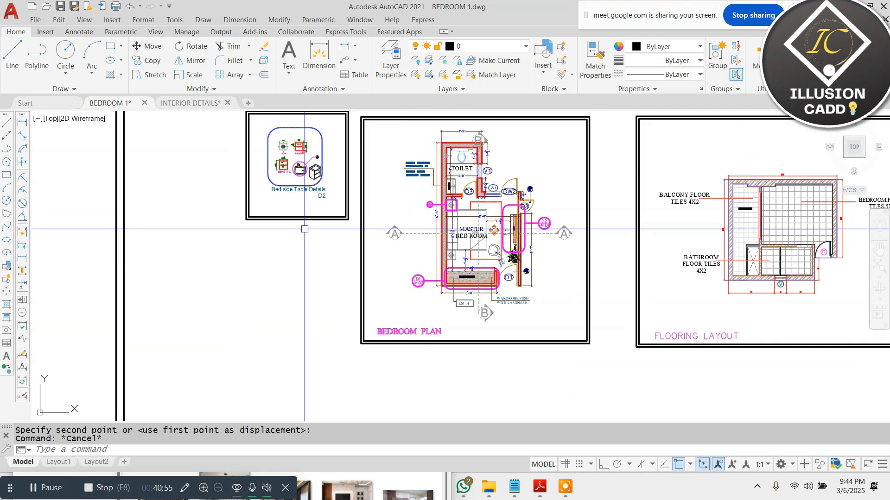
scroll(297, 221, down, 4)
scroll(394, 234, up, 2)
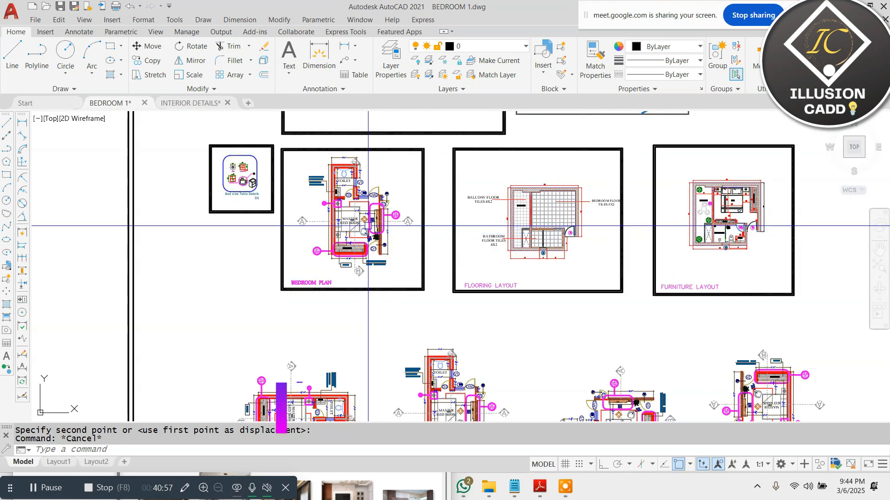
scroll(366, 225, down, 2)
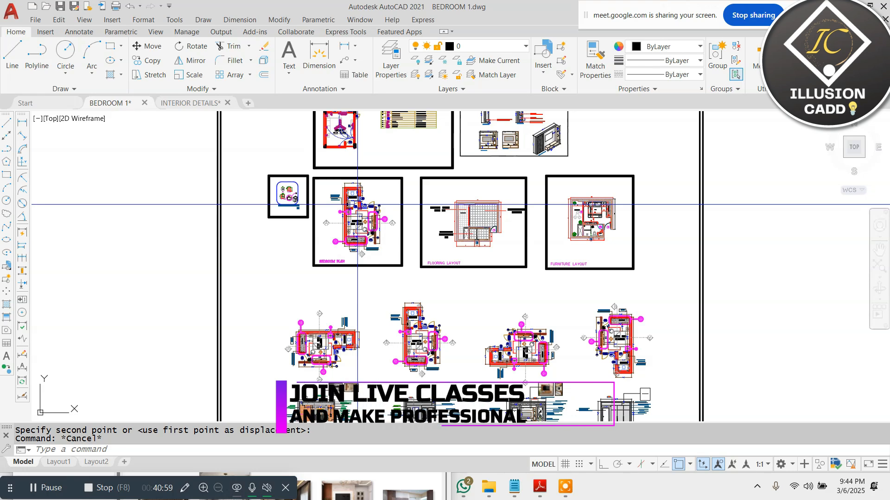
scroll(364, 207, up, 5)
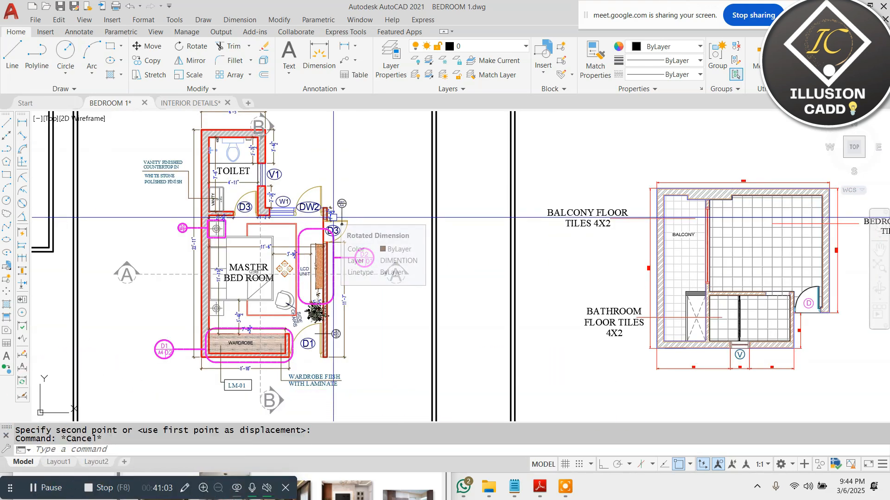
Step: Examine the bedroom plan, the flooring and furniture layouts, and the wall elevations on the bedroom sheet
scroll(333, 218, down, 2)
scroll(333, 218, down, 2)
scroll(538, 230, up, 2)
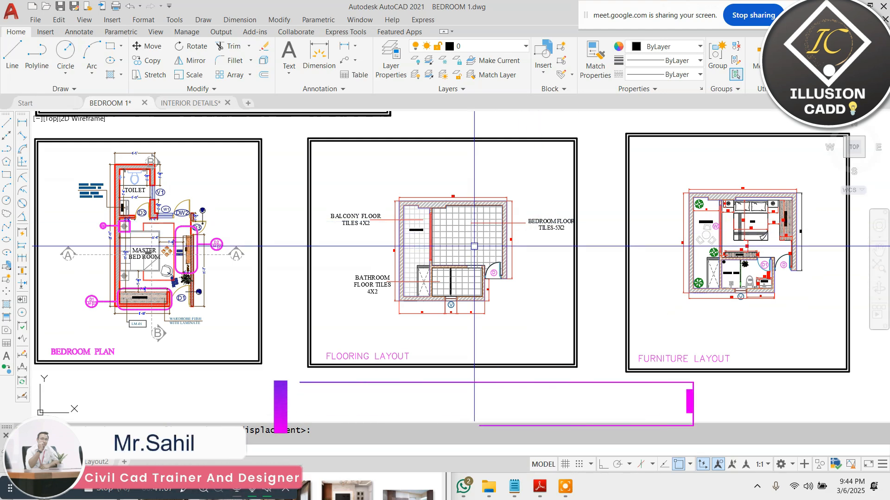
scroll(474, 246, down, 3)
scroll(595, 241, up, 5)
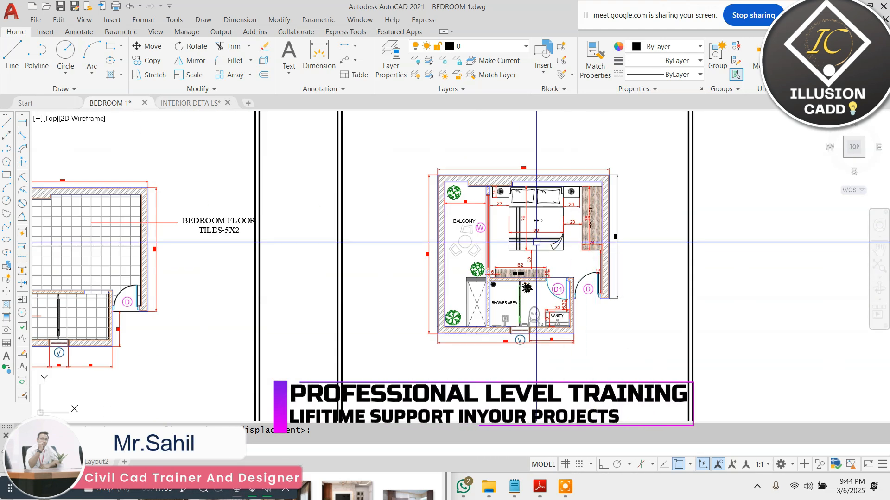
scroll(536, 241, down, 5)
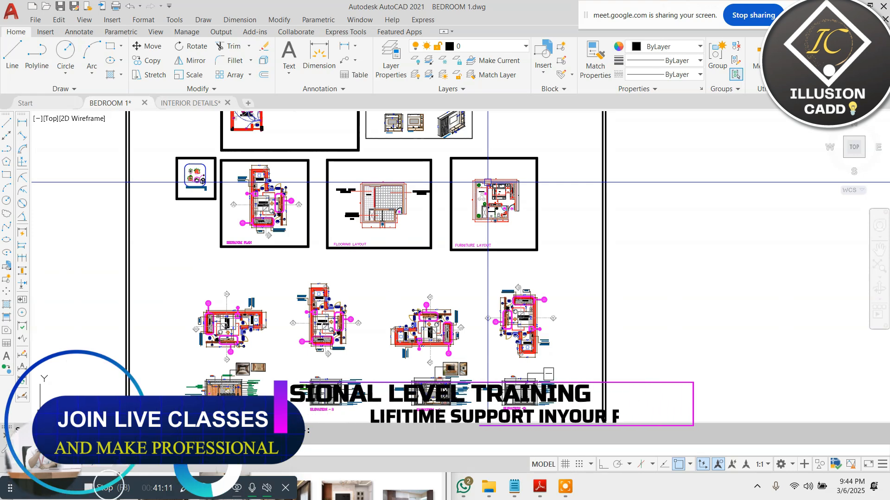
scroll(343, 299, up, 5)
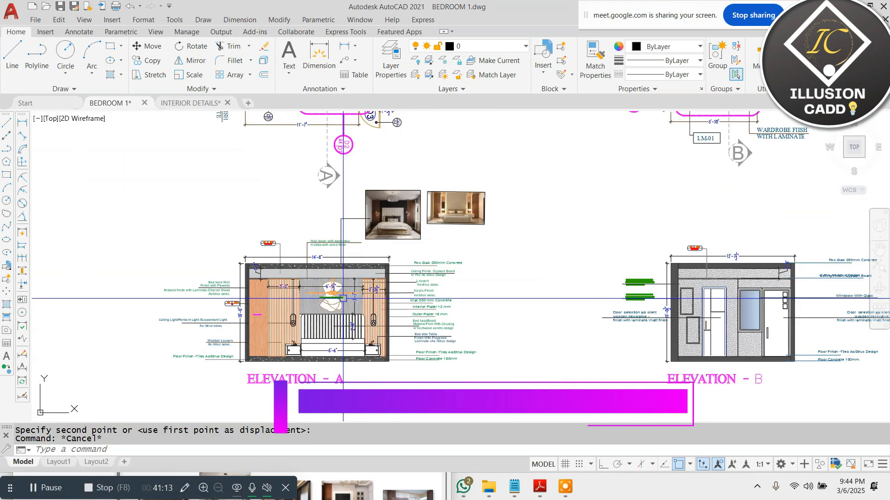
scroll(343, 298, down, 5)
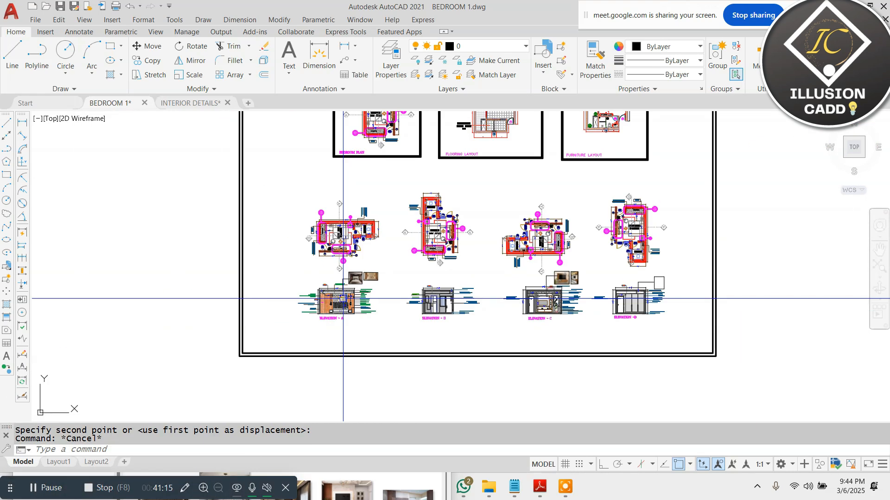
scroll(371, 279, down, 3)
scroll(399, 241, down, 3)
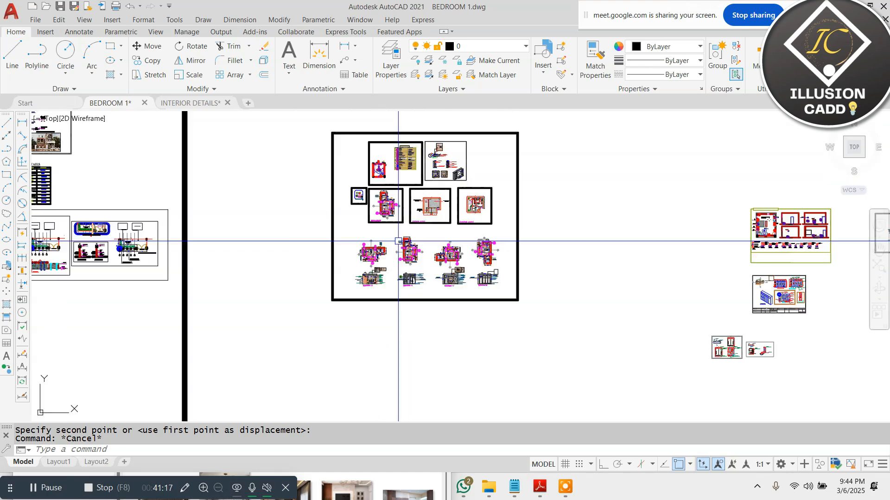
Step: Examine the TV unit sections, elevations and isometric view, plus the electrical layout with its legend
scroll(398, 241, up, 10)
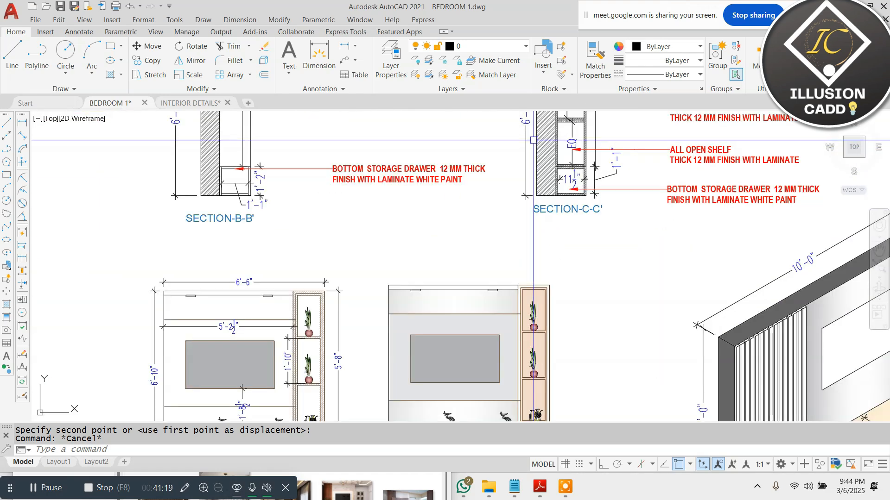
scroll(485, 184, down, 4)
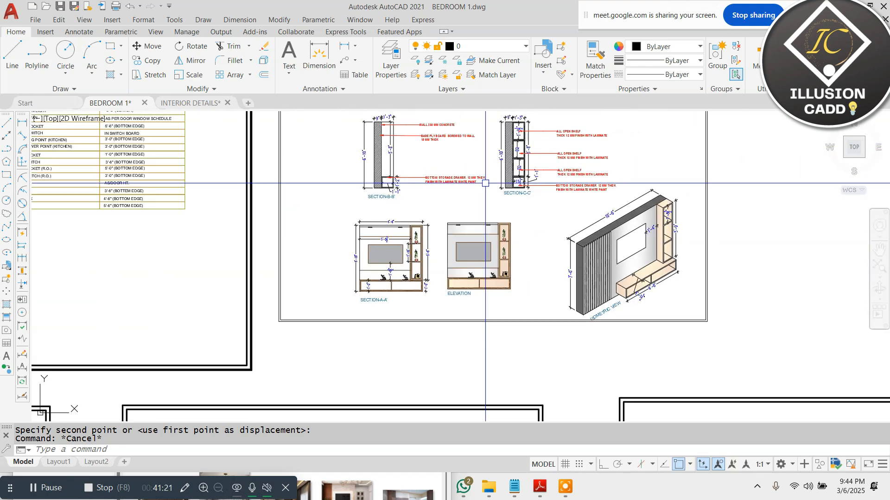
scroll(485, 184, down, 6)
scroll(441, 218, up, 4)
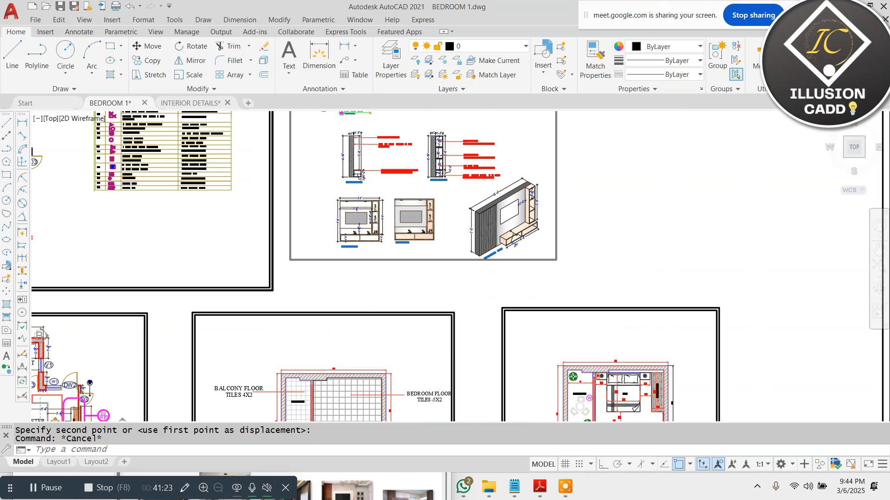
scroll(526, 223, up, 3)
scroll(526, 223, down, 6)
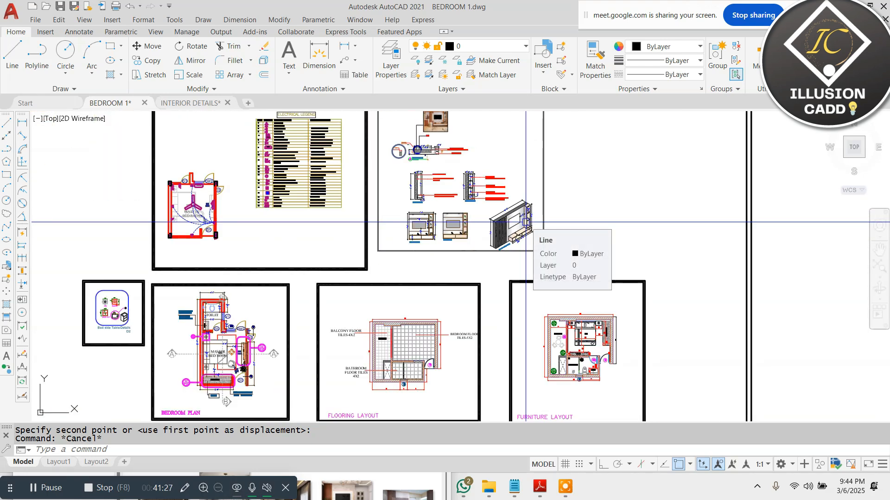
scroll(307, 226, up, 5)
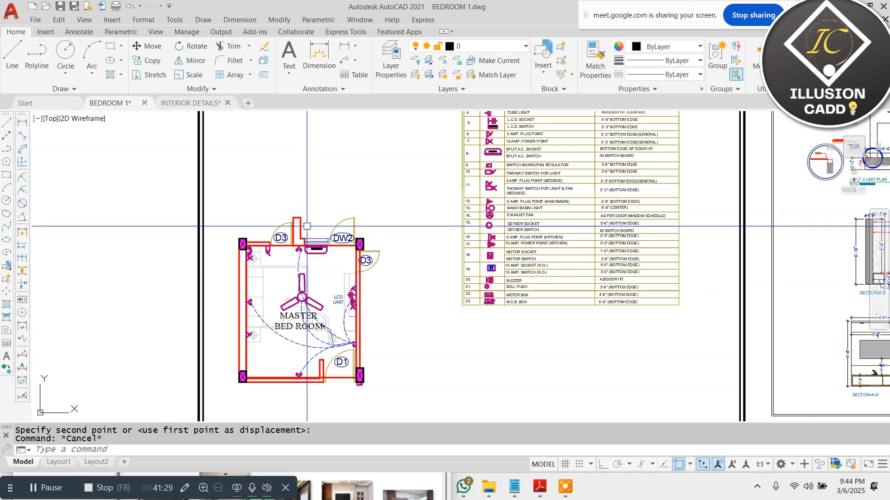
scroll(327, 213, down, 5)
scroll(368, 214, down, 10)
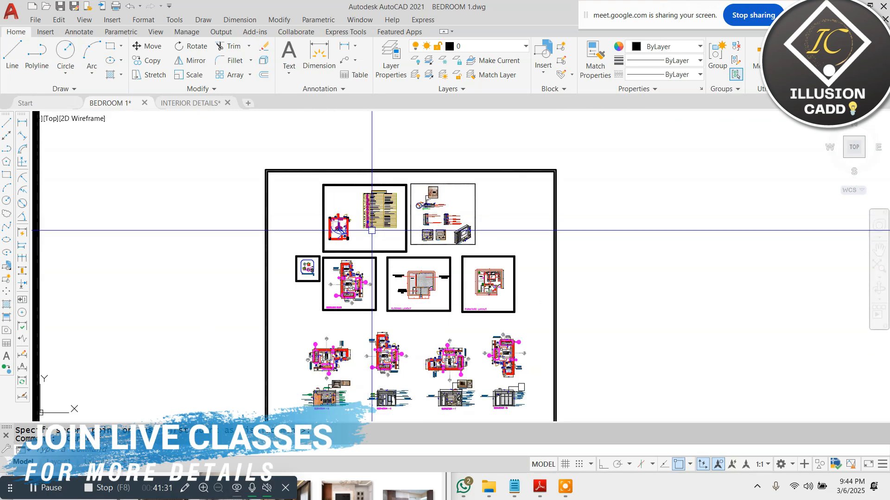
Step: Look over the complete bedroom sheet alongside the neighbouring house working drawings and the separate detail sheets
scroll(313, 260, up, 5)
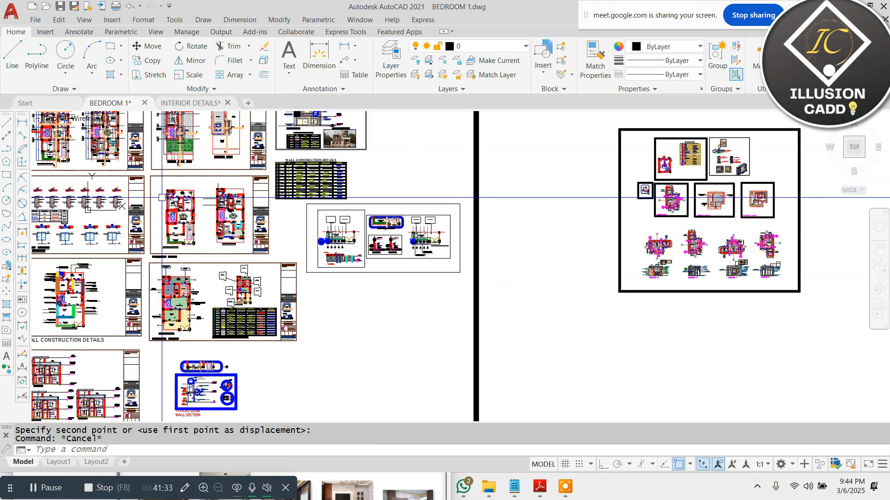
middle_drag(162, 199, 306, 237)
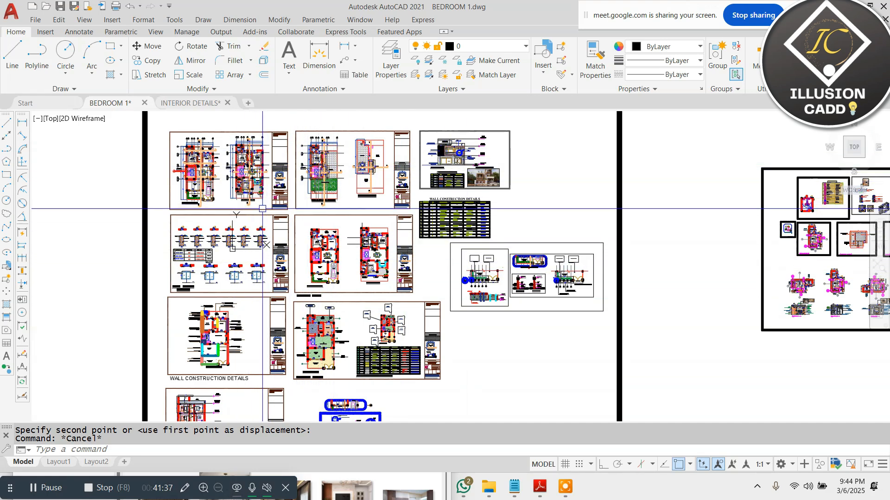
scroll(310, 234, down, 5)
scroll(528, 243, up, 6)
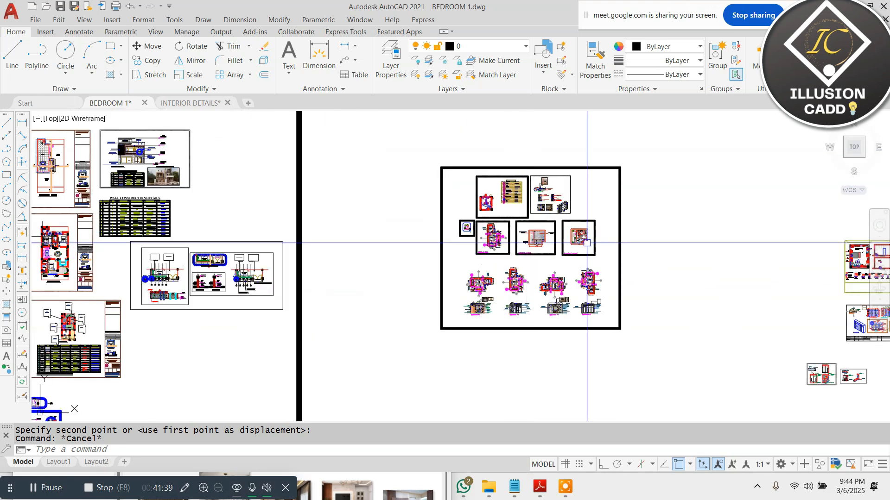
scroll(353, 264, down, 1)
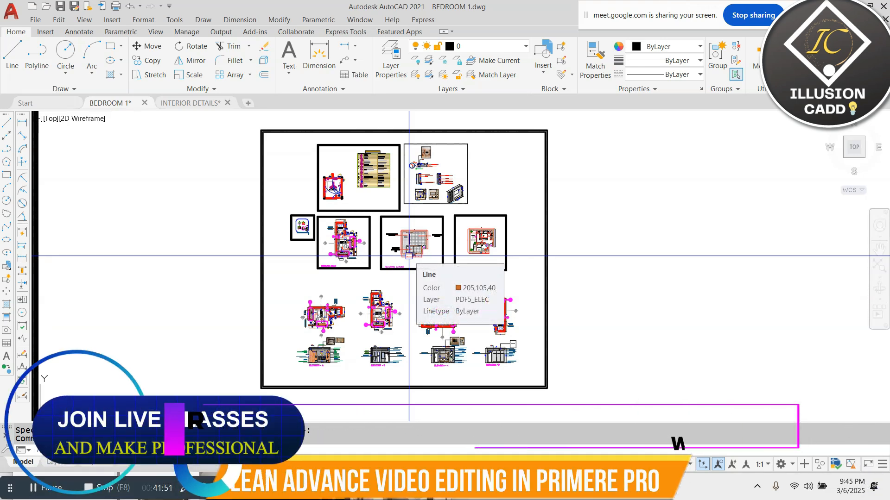
scroll(409, 255, down, 5)
scroll(478, 238, up, 3)
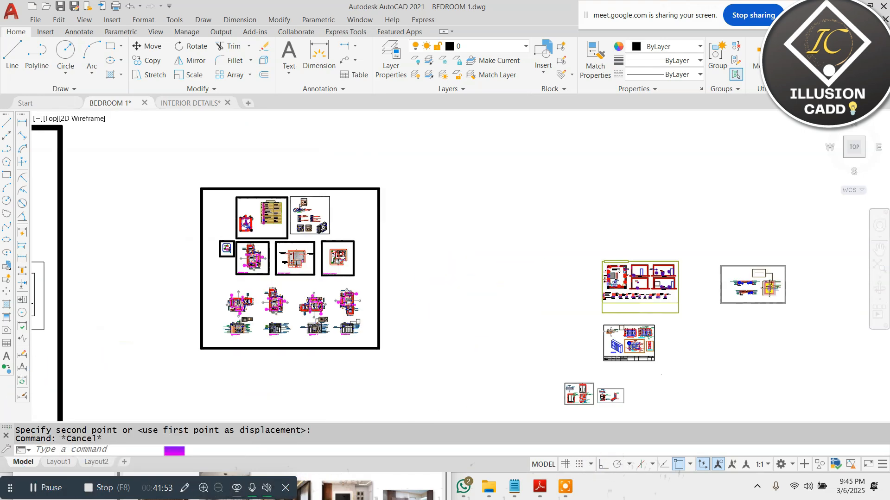
scroll(296, 257, up, 4)
scroll(396, 186, down, 2)
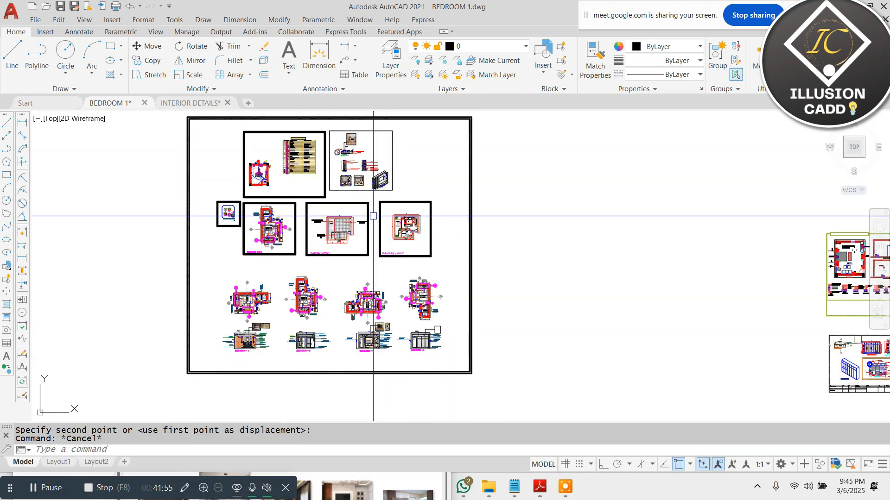
scroll(312, 216, up, 2)
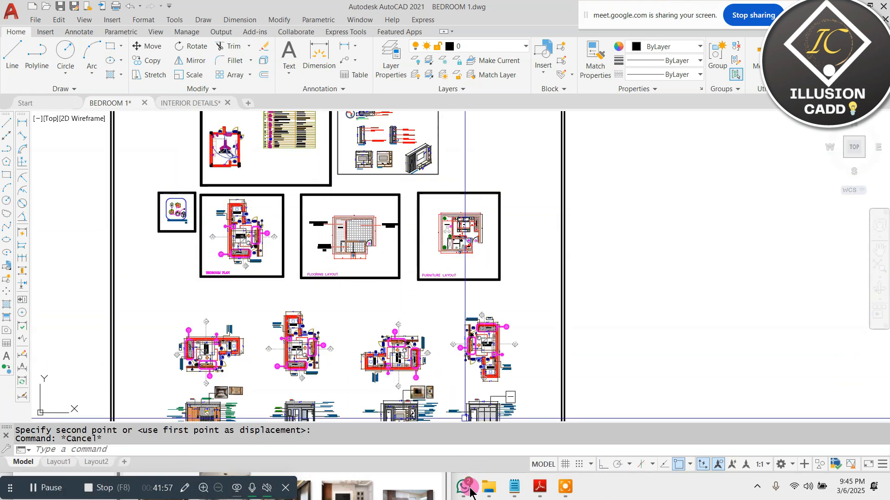
Step: Switch to File Explorer and go from the flooring catalogues back to Interior Details, opening its Vastu folder
mouse_move(492, 495)
click(466, 423)
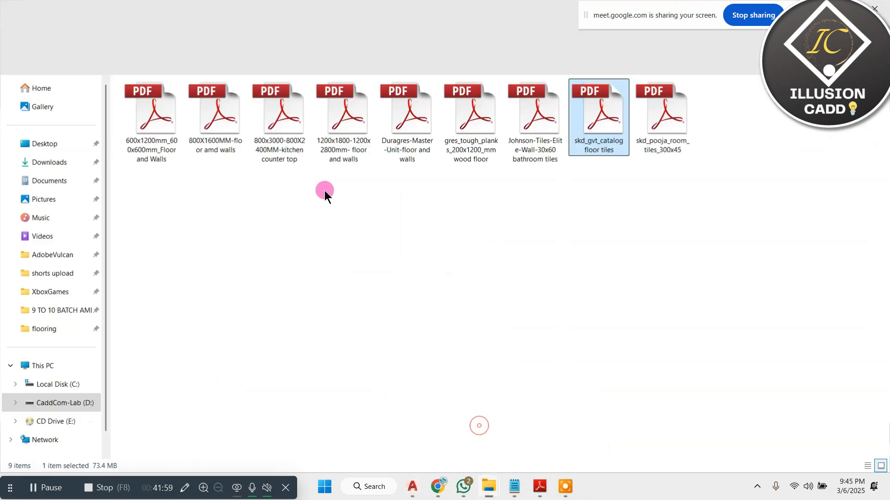
click(13, 33)
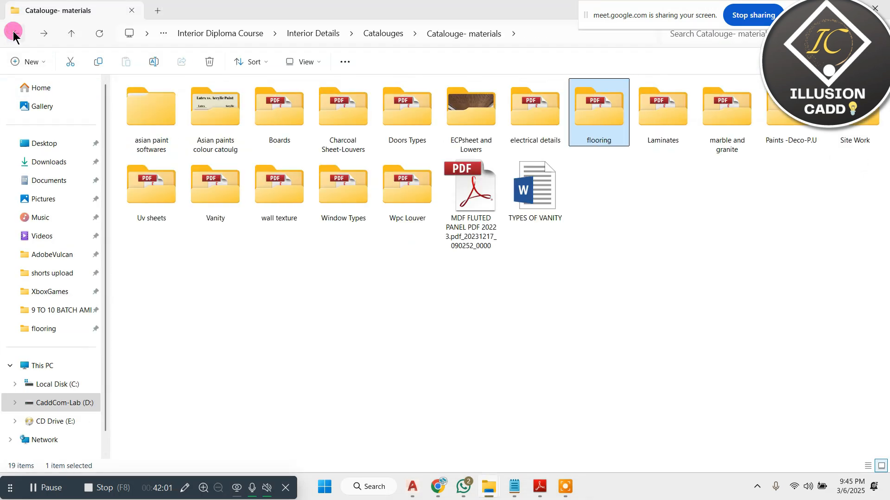
click(13, 34)
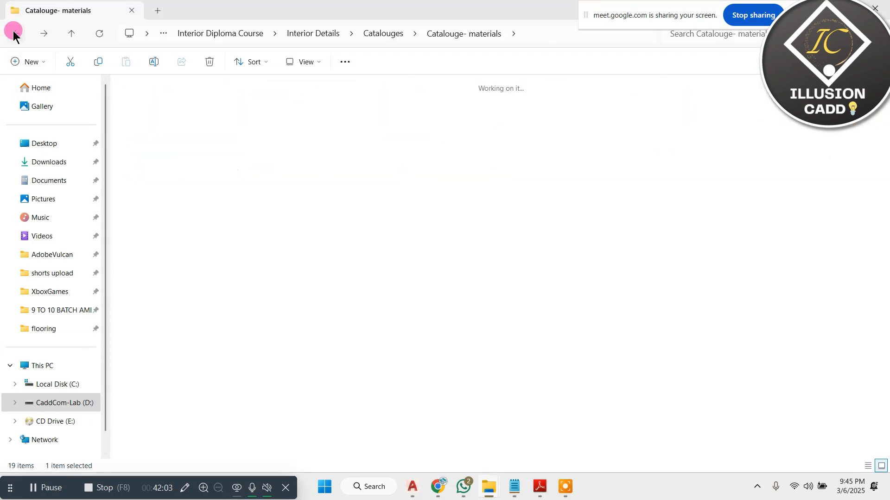
click(14, 33)
double_click(654, 132)
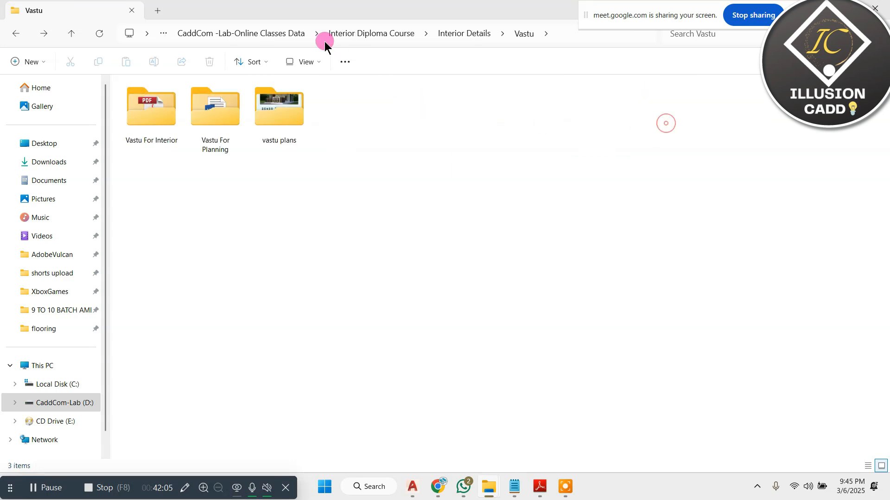
Step: Restore the folder window to a smaller size and open the Bathroom Colour document from Vastu For Interior
drag(325, 11, 327, 76)
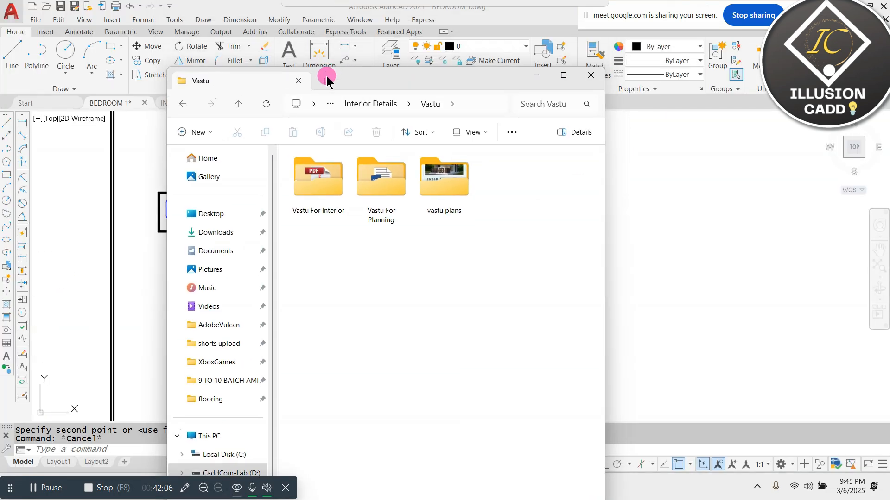
double_click(327, 179)
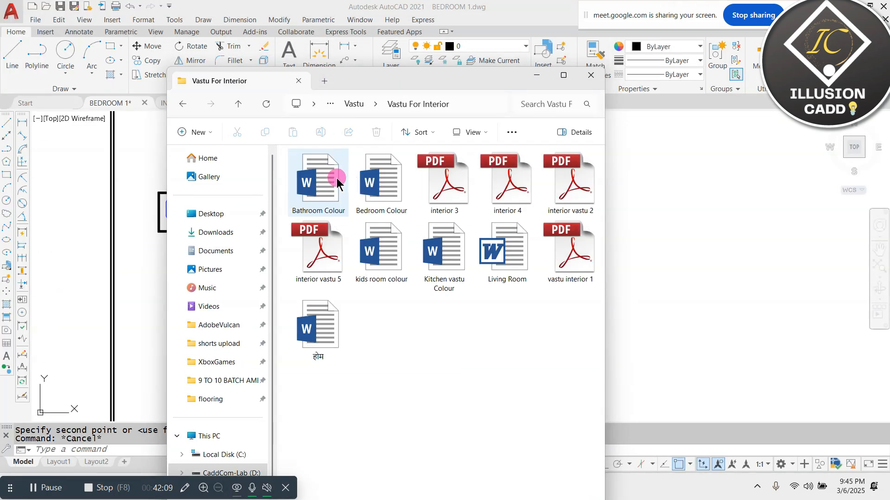
double_click(339, 181)
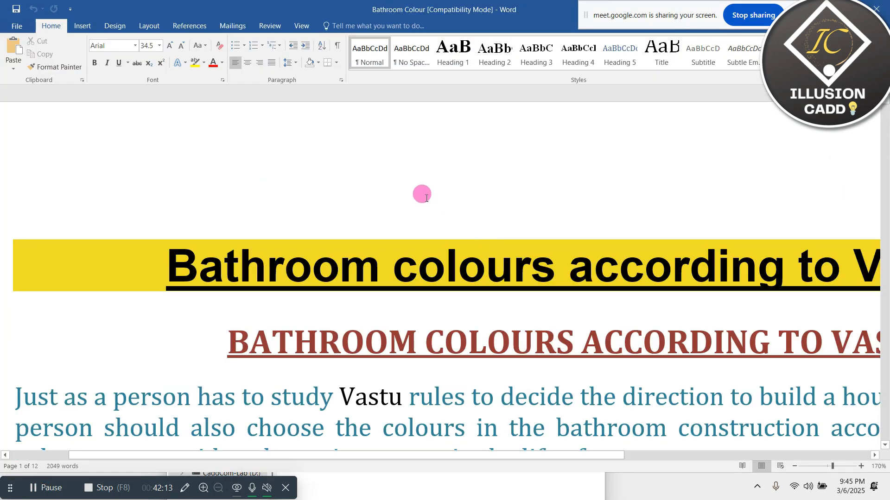
Step: Read through the Bathroom Colour document to the room colour table on page 2, magnified to 120%
ctrl+scroll(430, 204, down, 4)
scroll(433, 220, down, 1)
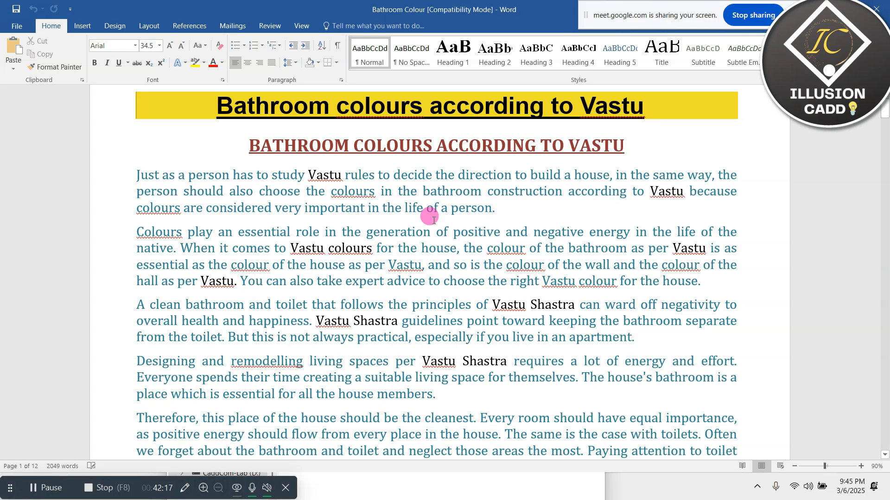
scroll(436, 220, down, 10)
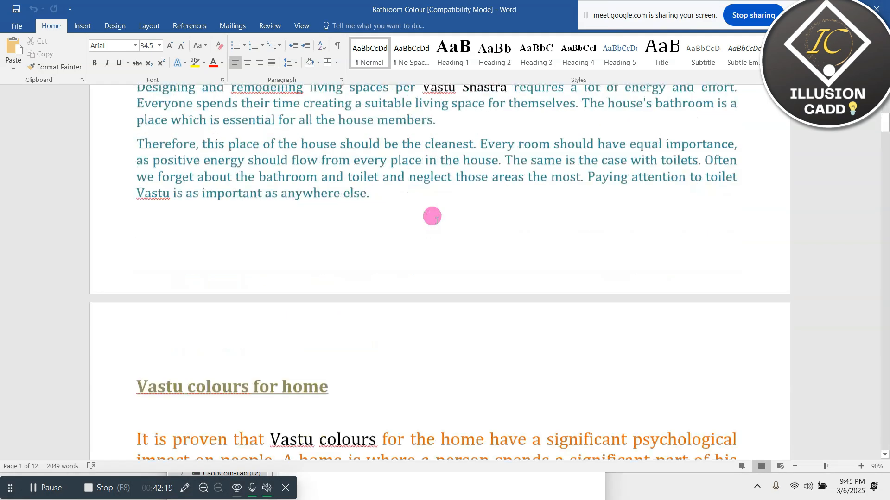
scroll(436, 225, down, 8)
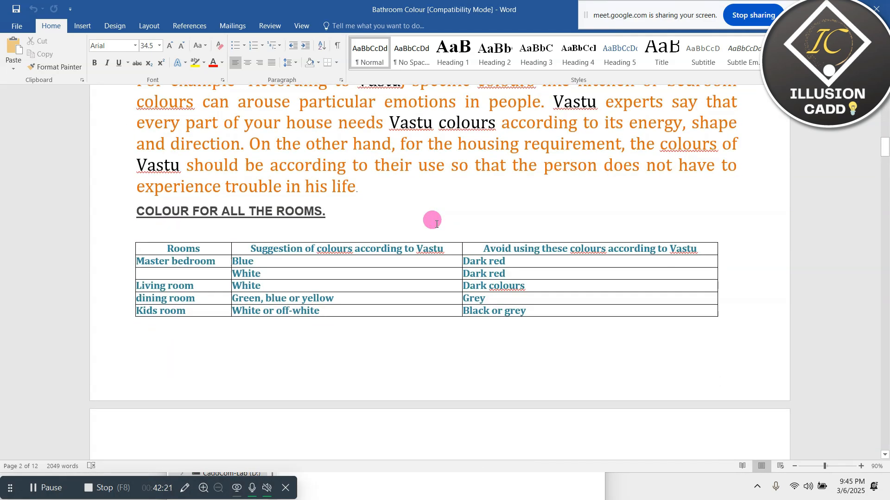
ctrl+scroll(304, 279, up, 2)
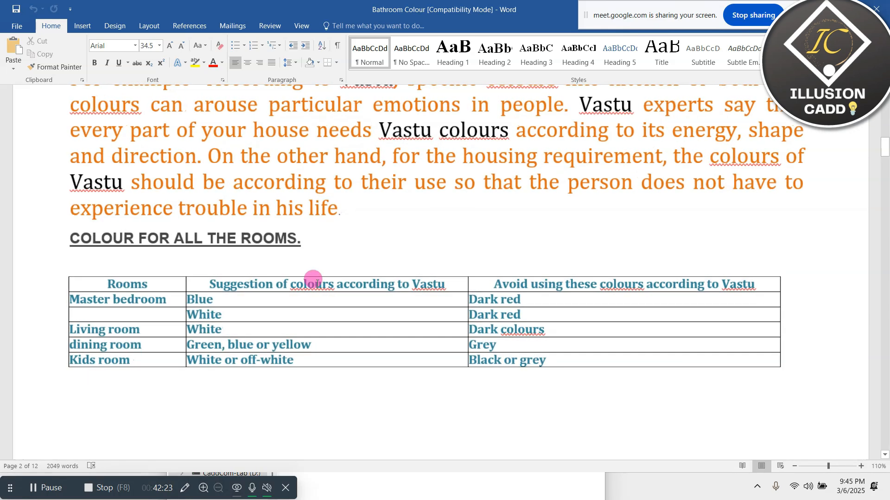
ctrl+scroll(132, 266, up, 1)
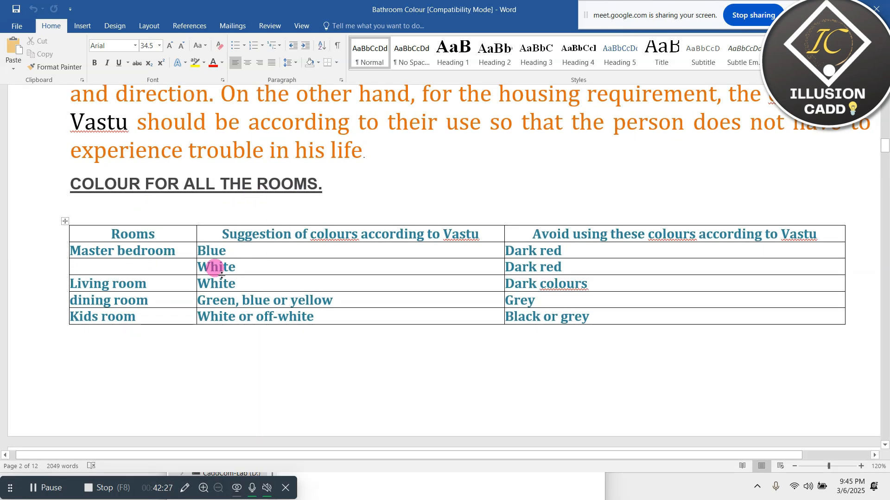
Step: Examine the suggested and avoided Vastu colours for the master bedroom and the living room in the table
drag(237, 250, 188, 254)
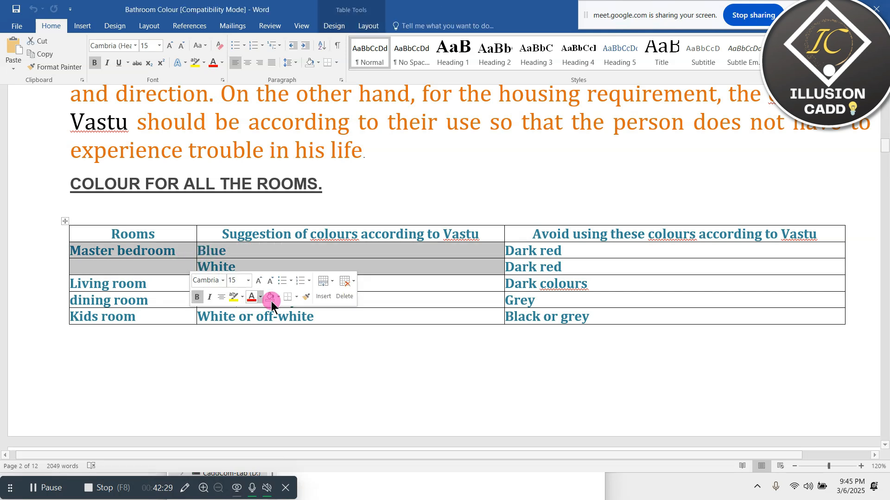
click(315, 295)
click(568, 249)
drag(569, 249, 495, 252)
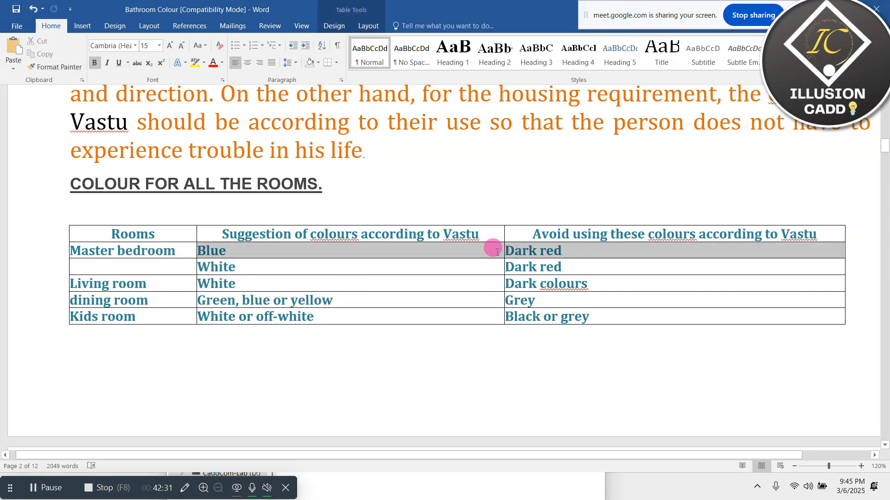
triple_click(125, 284)
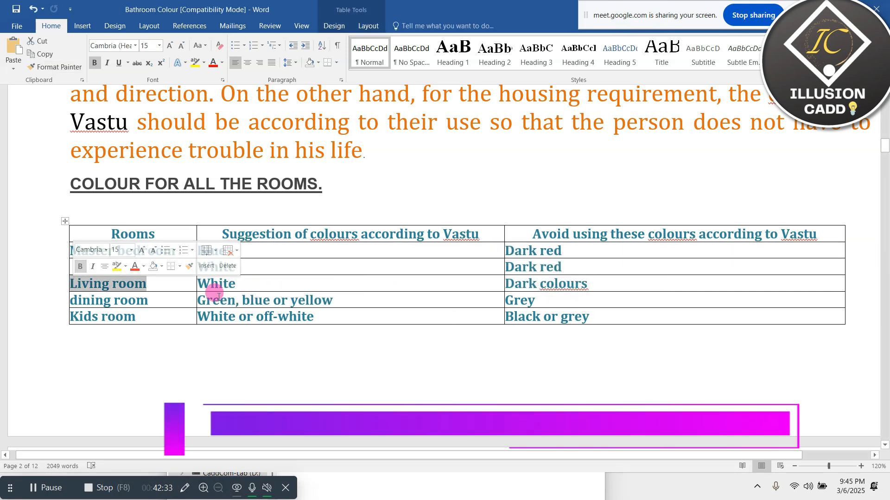
click(250, 285)
drag(227, 286, 461, 288)
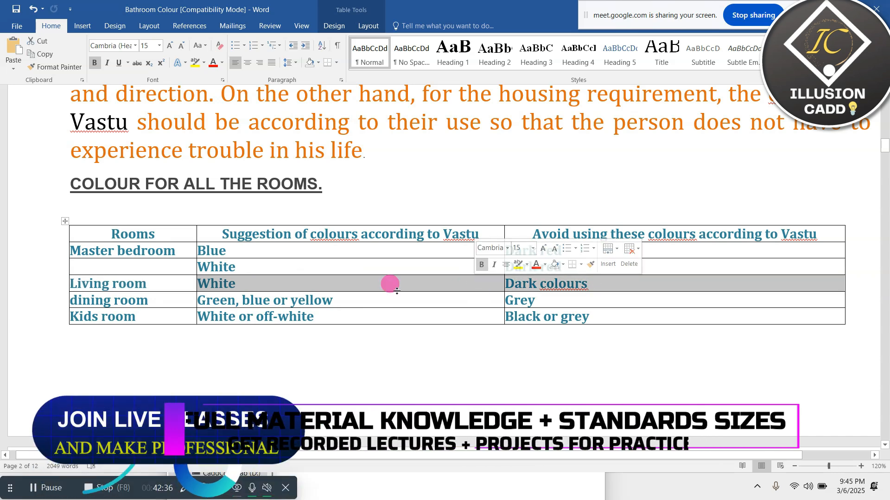
Step: Examine the Vastu colours for the kitchen, bathroom and hall, and the table of wall colours by direction
scroll(377, 286, down, 3)
scroll(380, 289, down, 7)
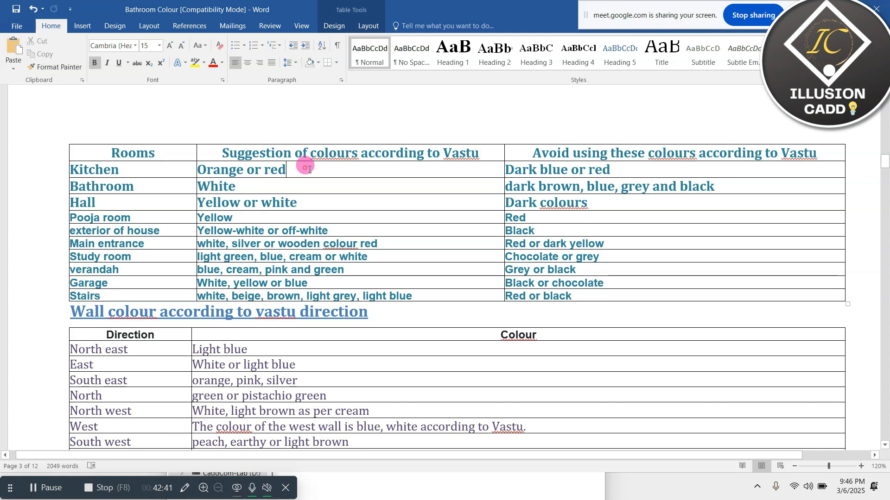
drag(309, 170, 556, 187)
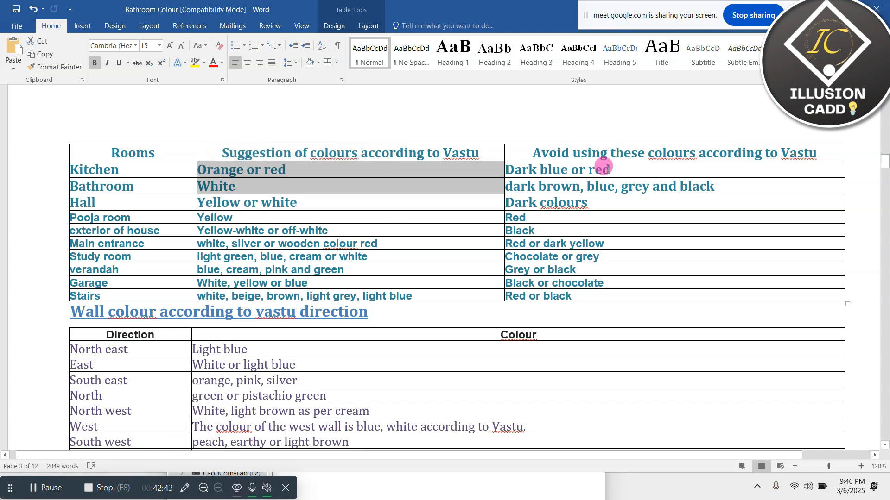
drag(610, 170, 545, 172)
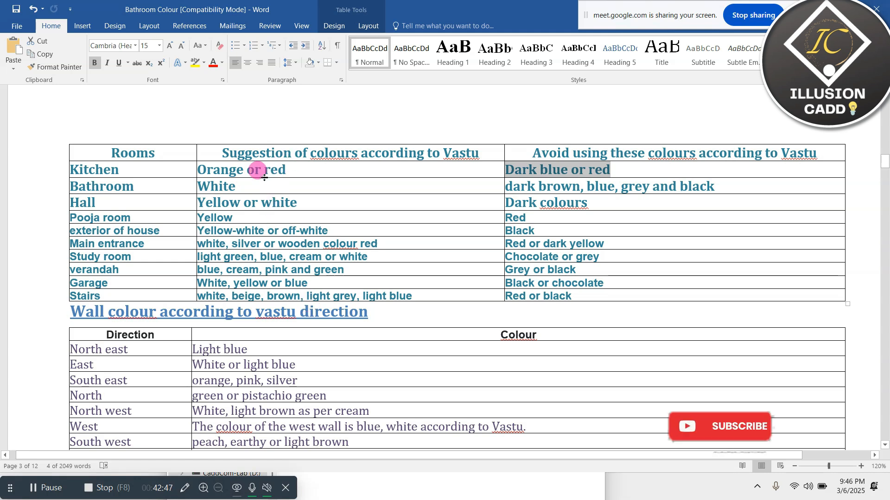
drag(250, 186, 250, 204)
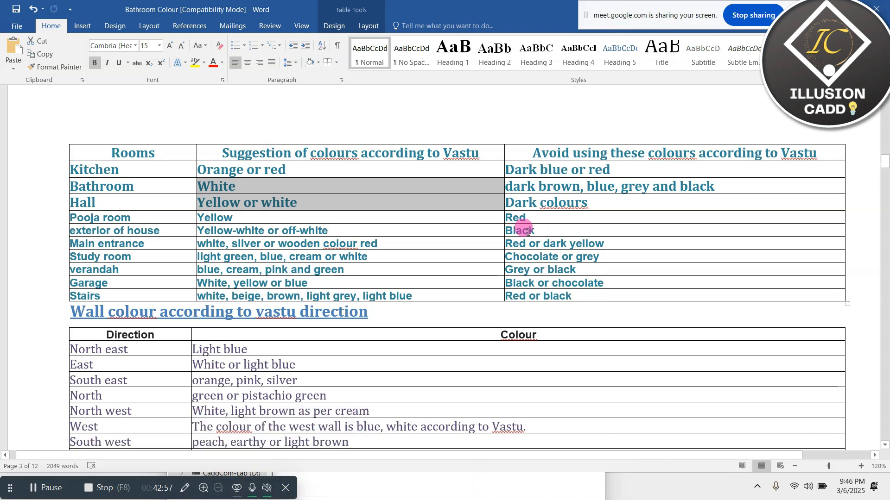
scroll(528, 232, down, 4)
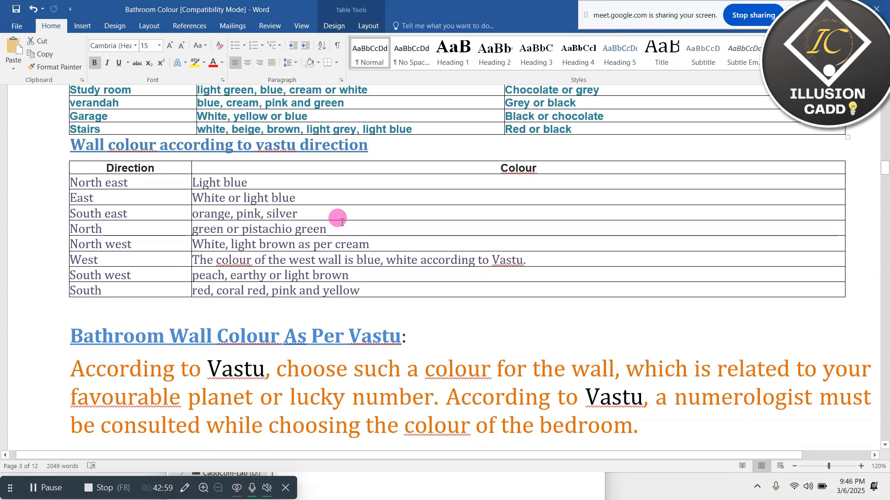